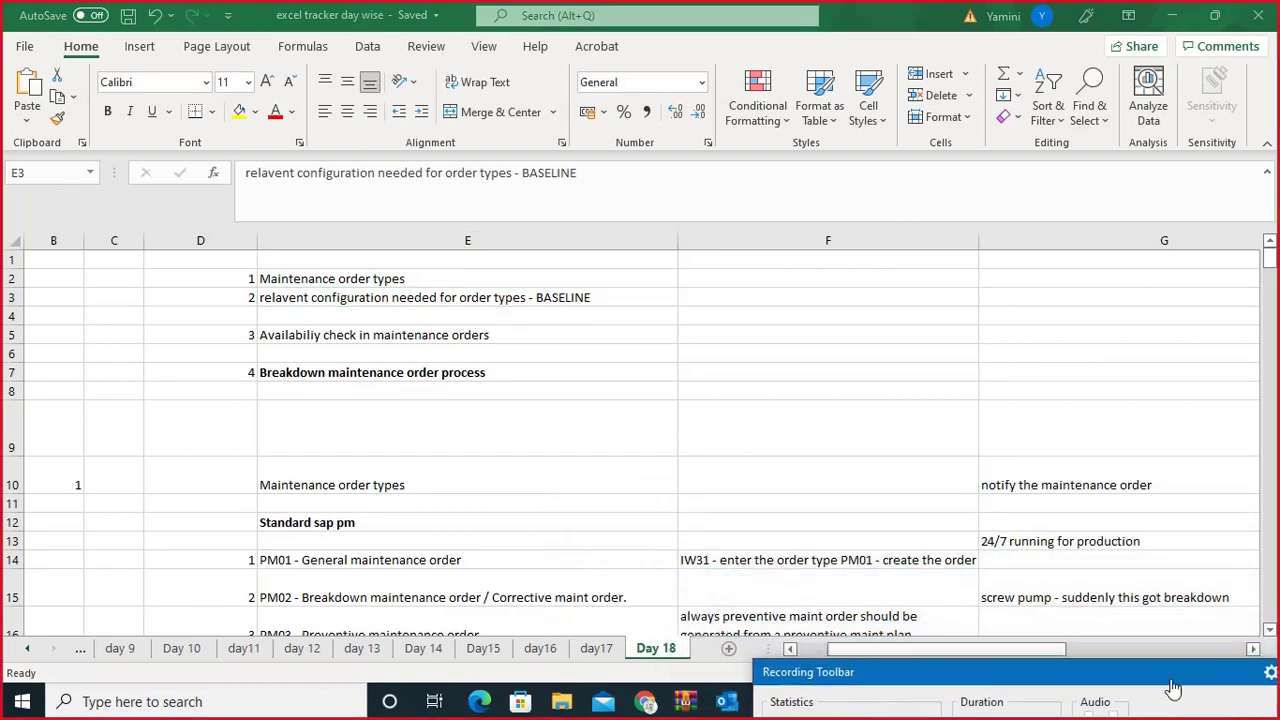
Step: Add item number 3 with the heading "Availability check" in row 349, below the last screenshot on the Day 18 sheet
{"action": "scroll", "coordinate": [791, 528], "scroll_direction": "down", "scroll_amount": 20}
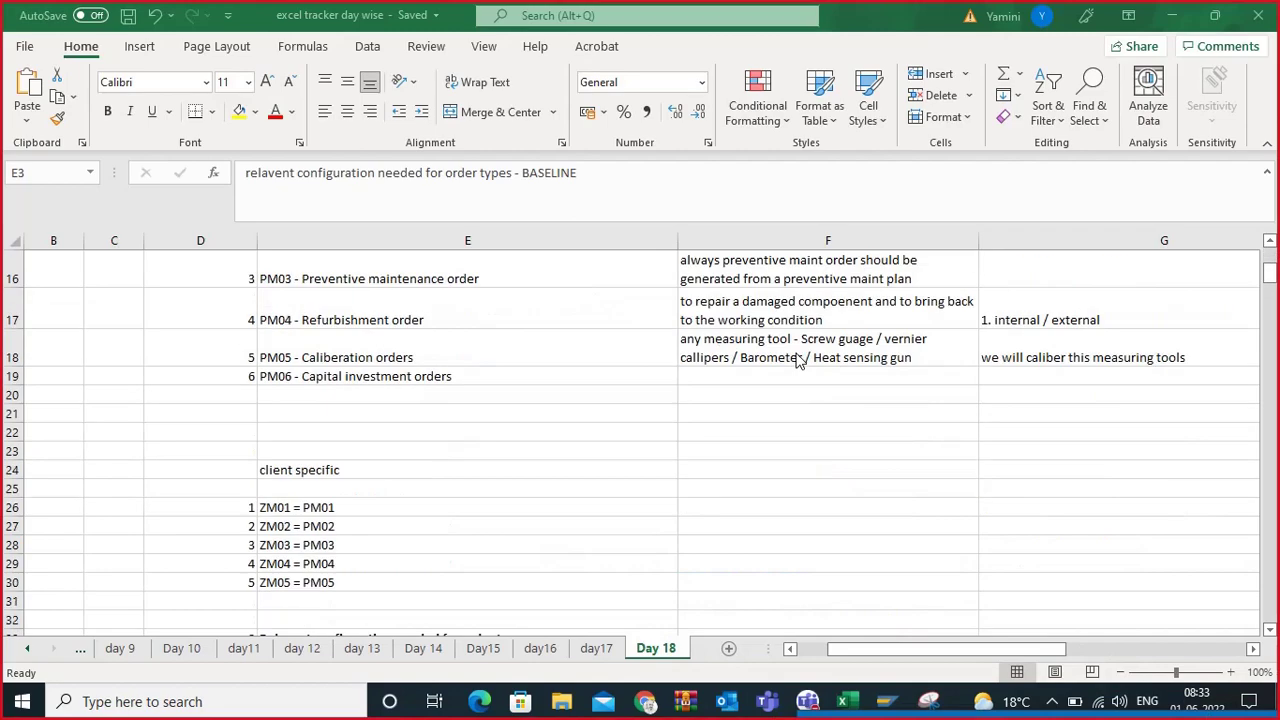
{"action": "scroll", "coordinate": [687, 366], "scroll_direction": "down", "scroll_amount": 20}
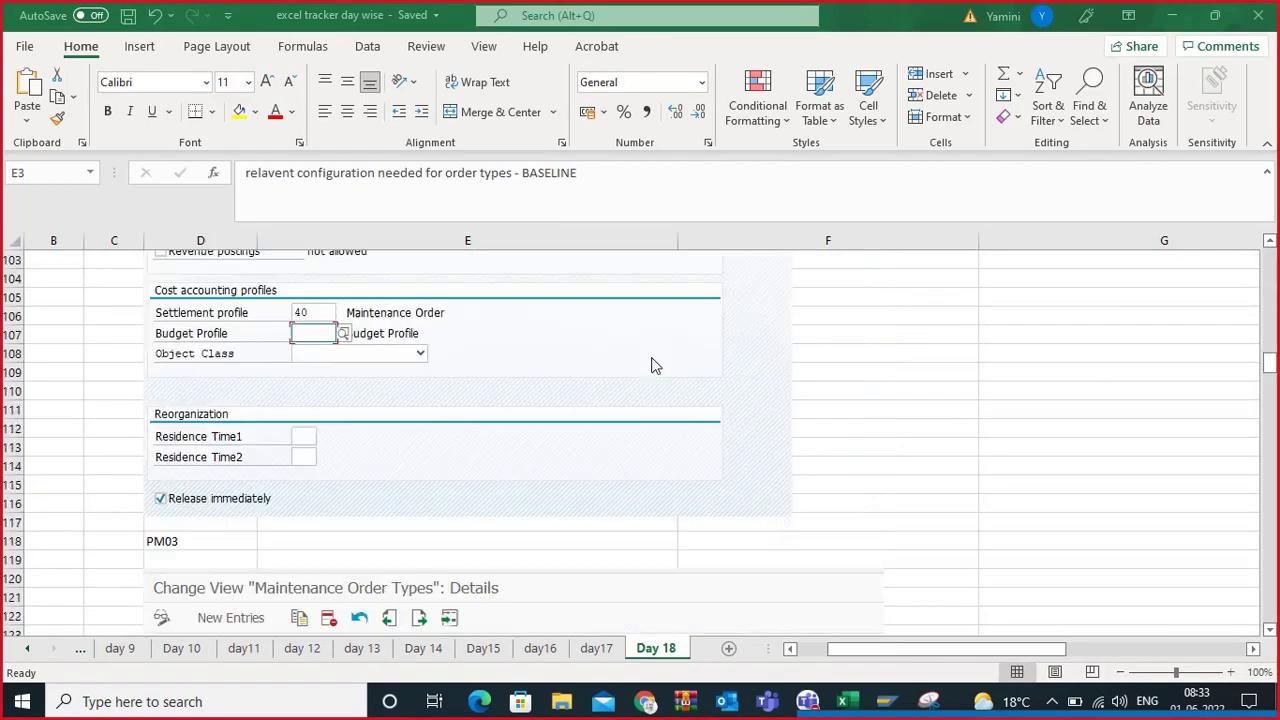
{"action": "scroll", "coordinate": [620, 362], "scroll_direction": "down", "scroll_amount": 20}
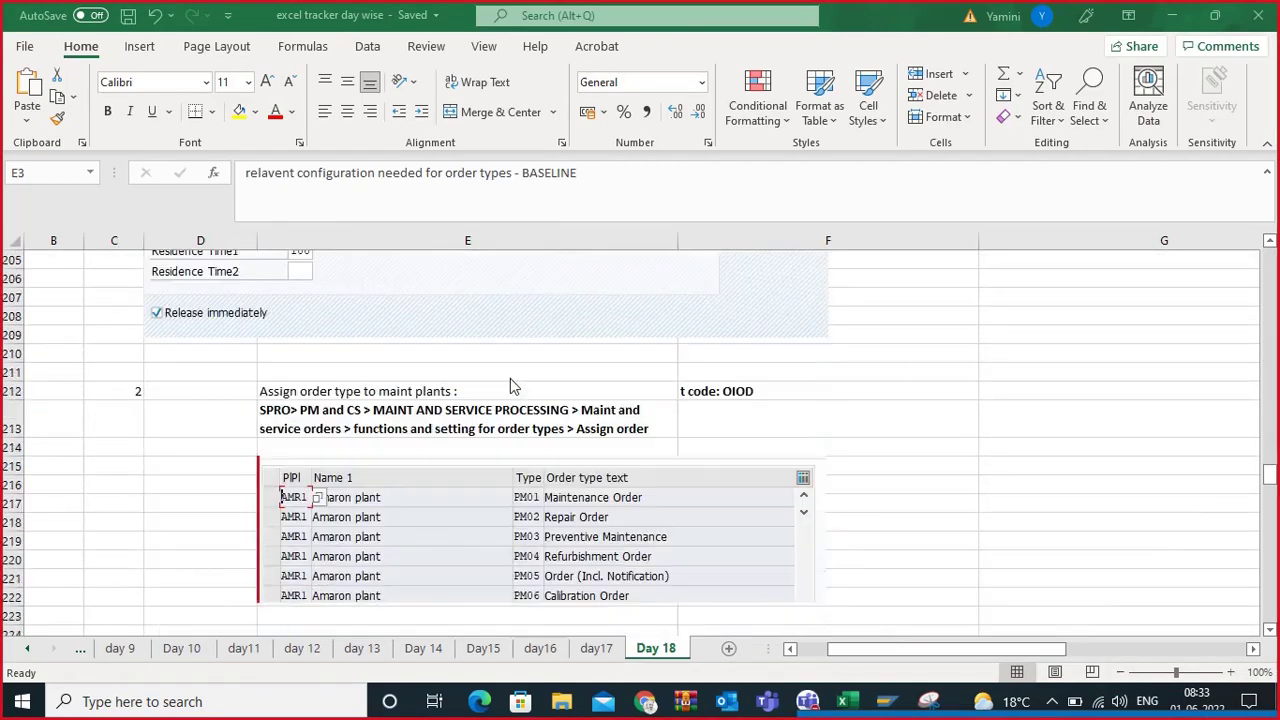
{"action": "scroll", "coordinate": [505, 388], "scroll_direction": "down", "scroll_amount": 20}
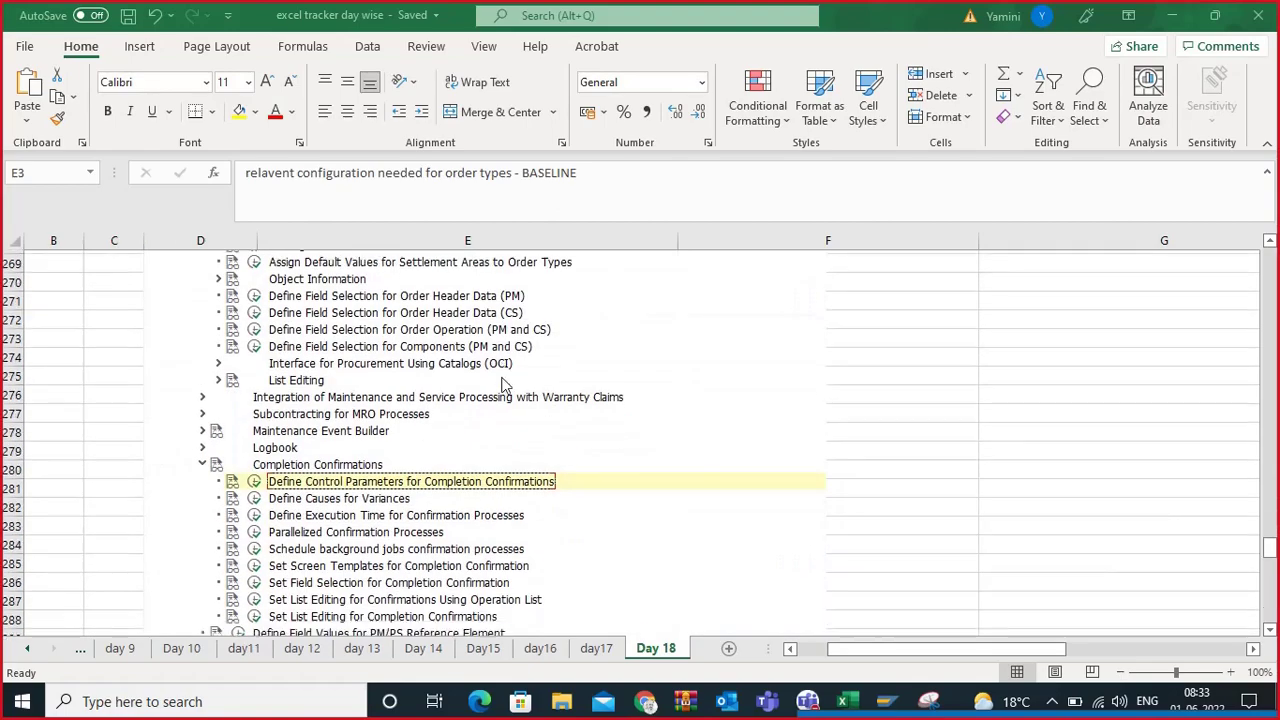
{"action": "scroll", "coordinate": [505, 388], "scroll_direction": "down", "scroll_amount": 14}
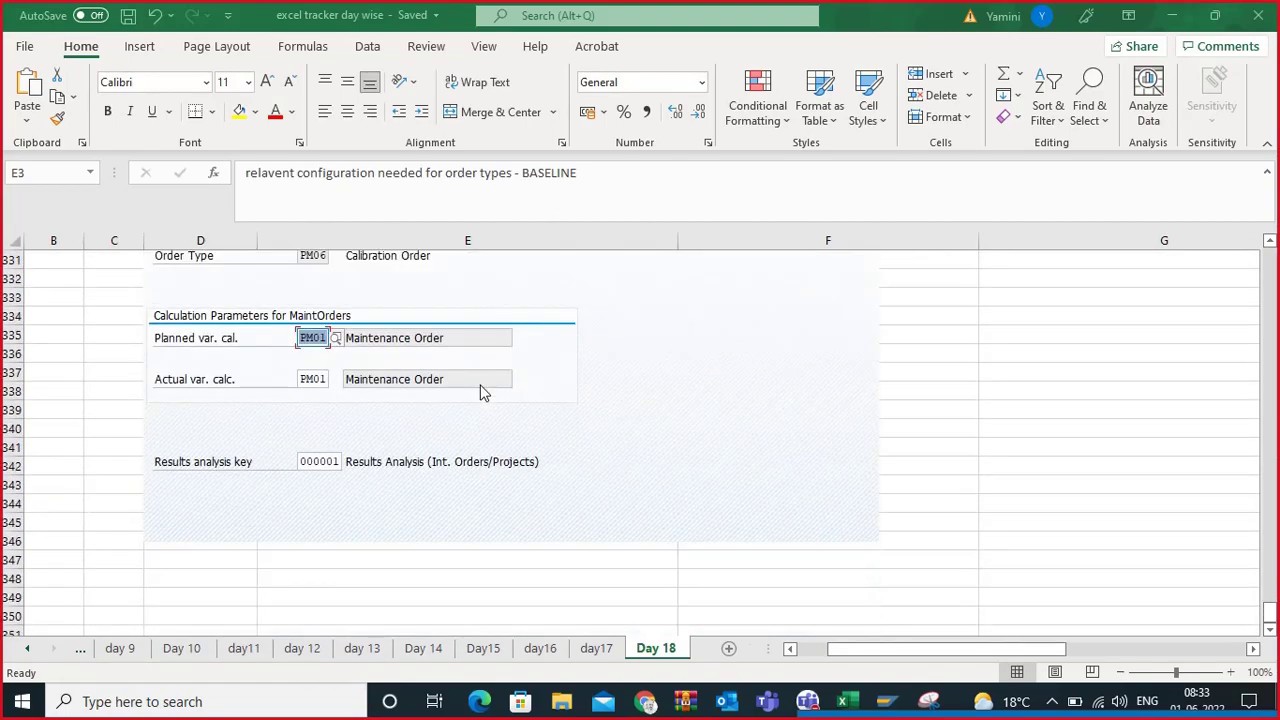
{"action": "scroll", "coordinate": [386, 386], "scroll_direction": "up", "scroll_amount": 2}
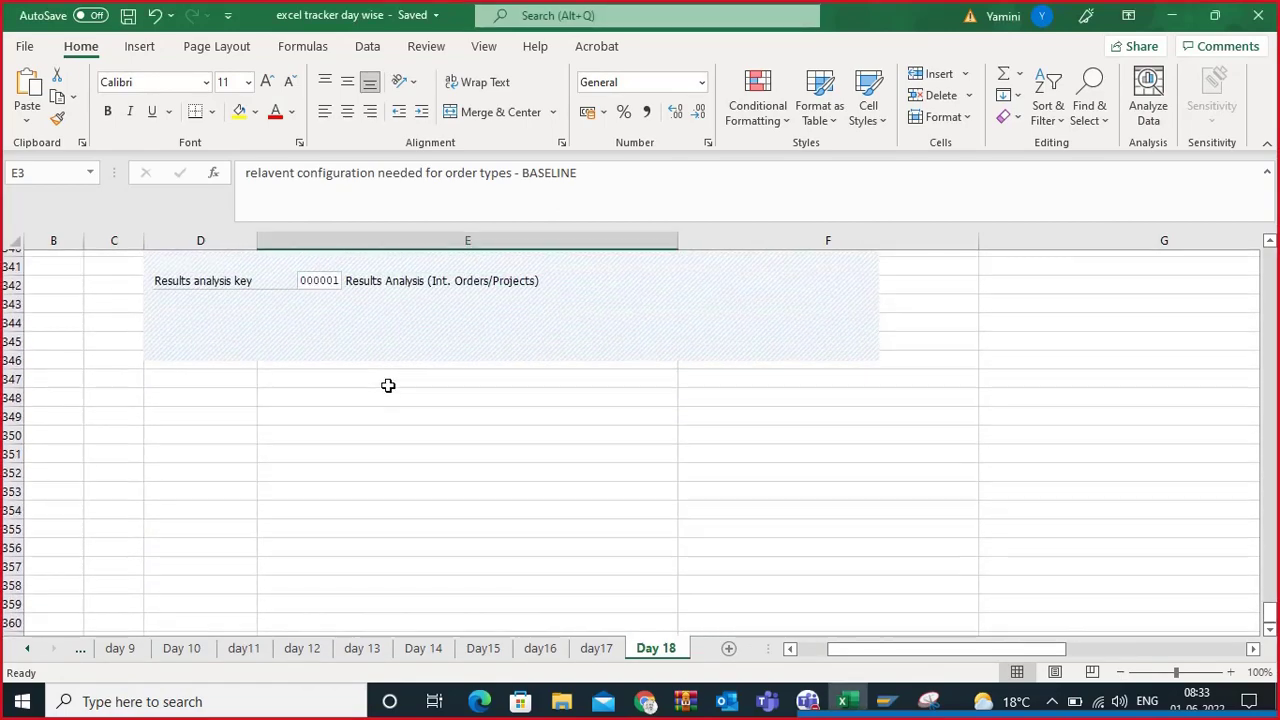
{"action": "left_click", "coordinate": [209, 443]}
{"action": "left_click", "coordinate": [209, 432]}
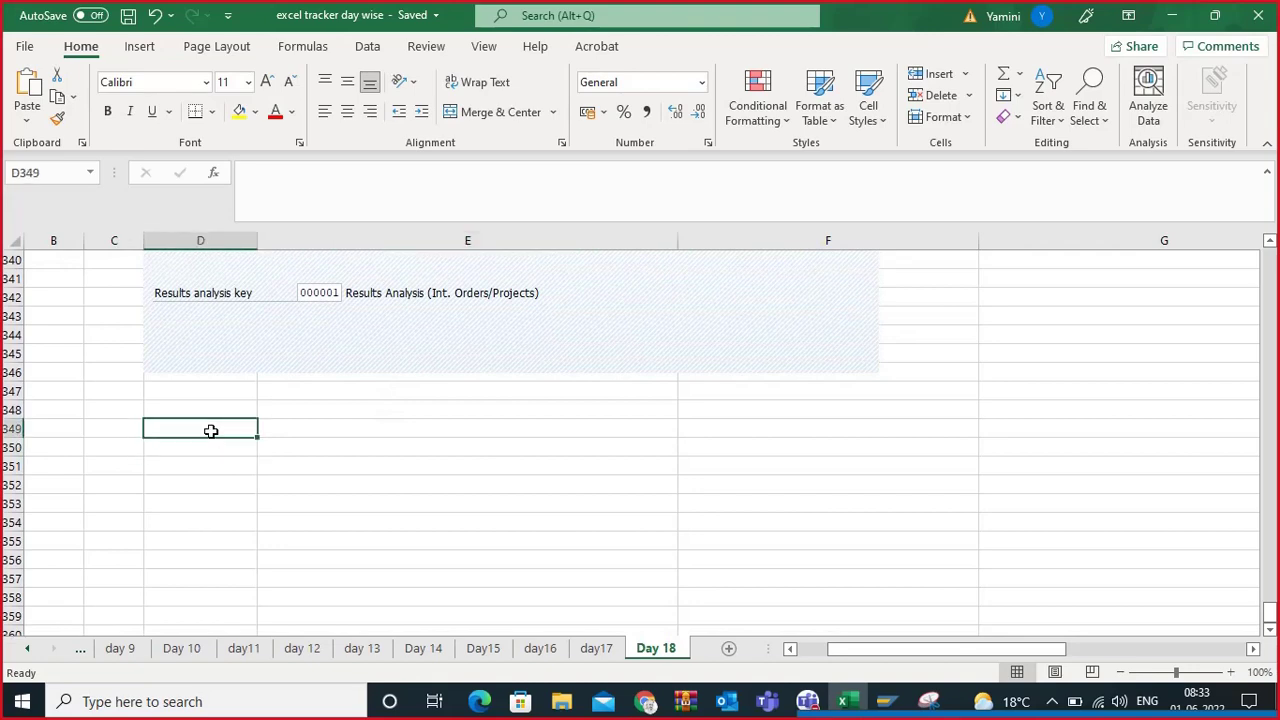
{"action": "type", "text": "3"}
{"action": "left_click", "coordinate": [282, 430]}
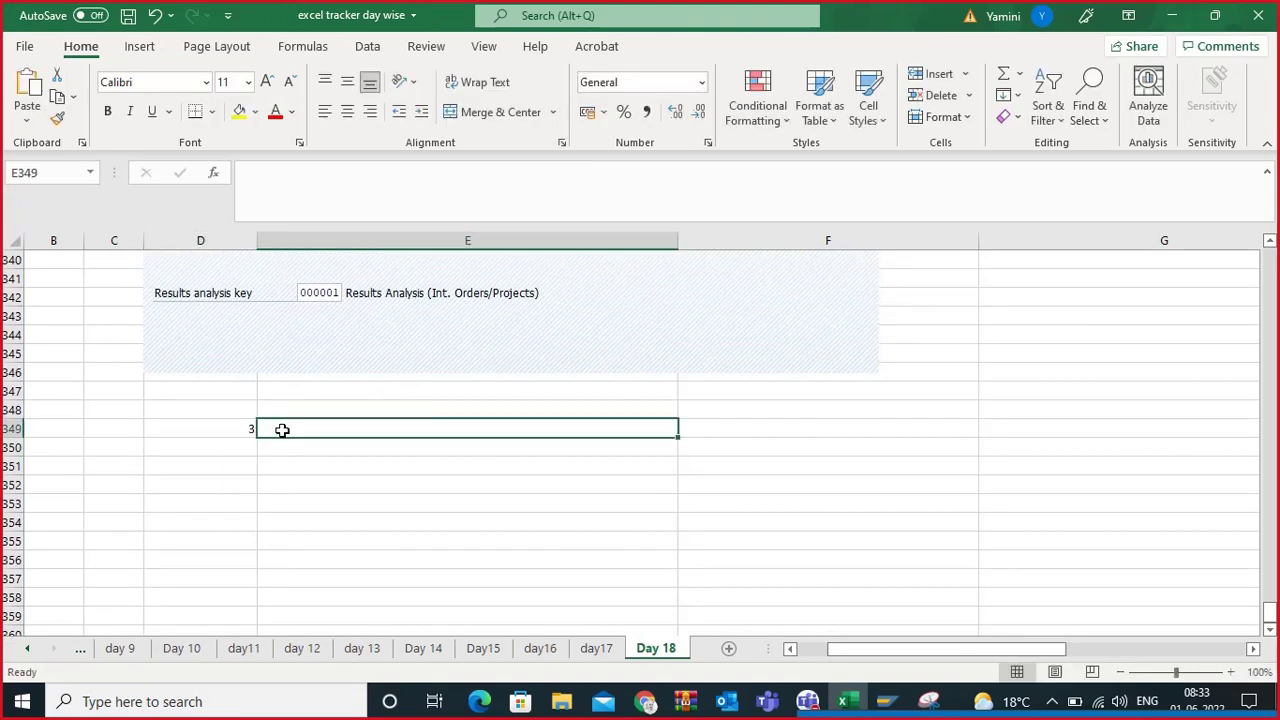
{"action": "type", "text": "Ava"}
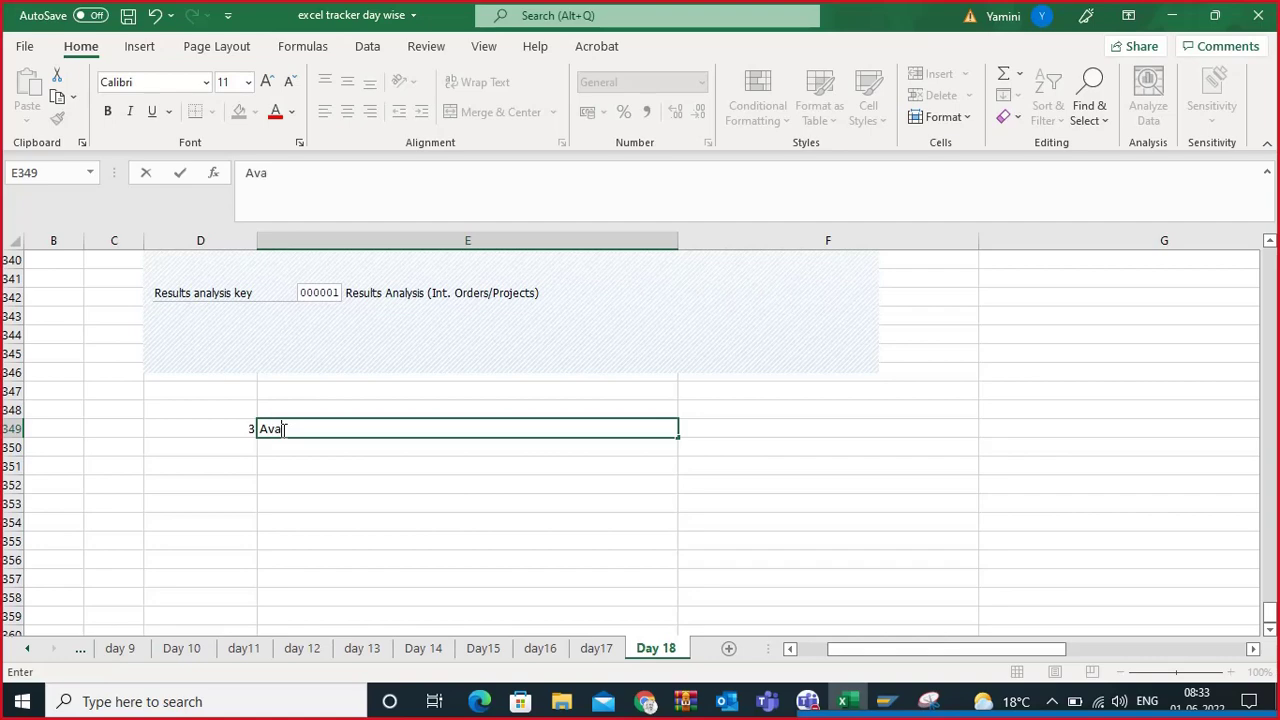
{"action": "type", "text": "ila"}
{"action": "key", "text": "BackSpace"}
{"action": "type", "text": "lability check"}
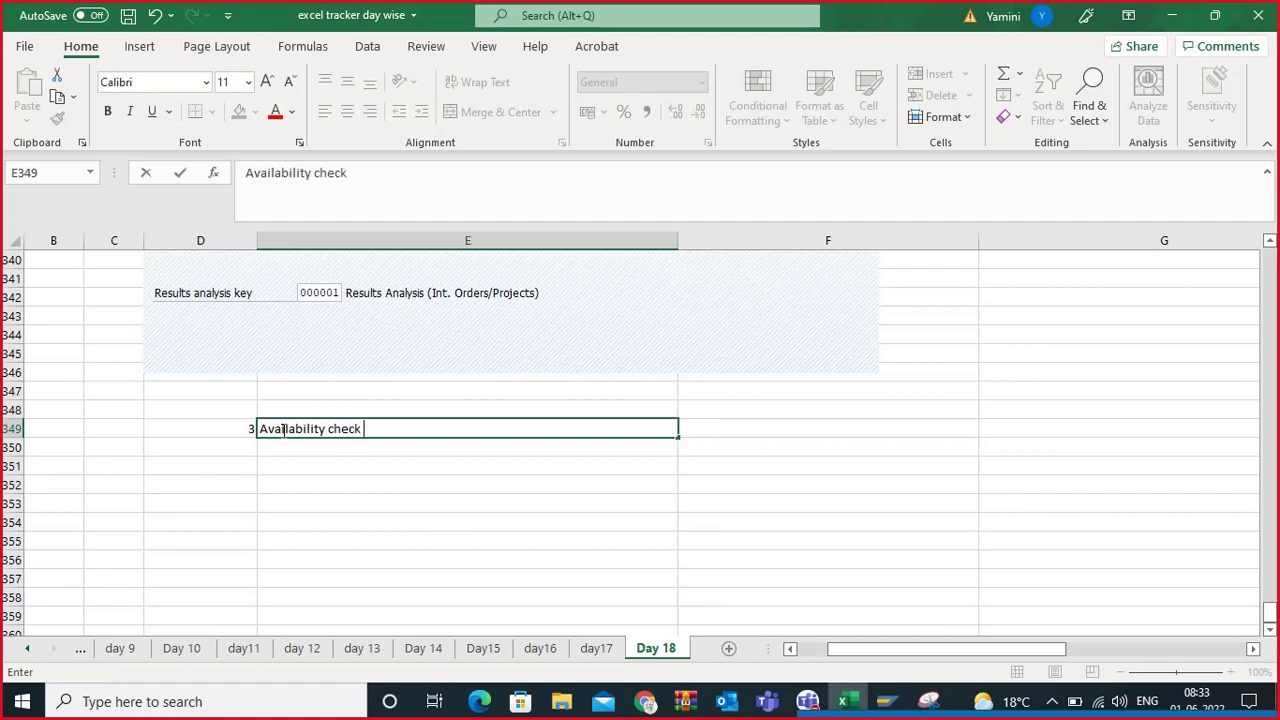
Step: Make the "Availability check" heading and its item number 3 bold
{"action": "left_click", "coordinate": [323, 486]}
{"action": "left_click", "coordinate": [343, 428]}
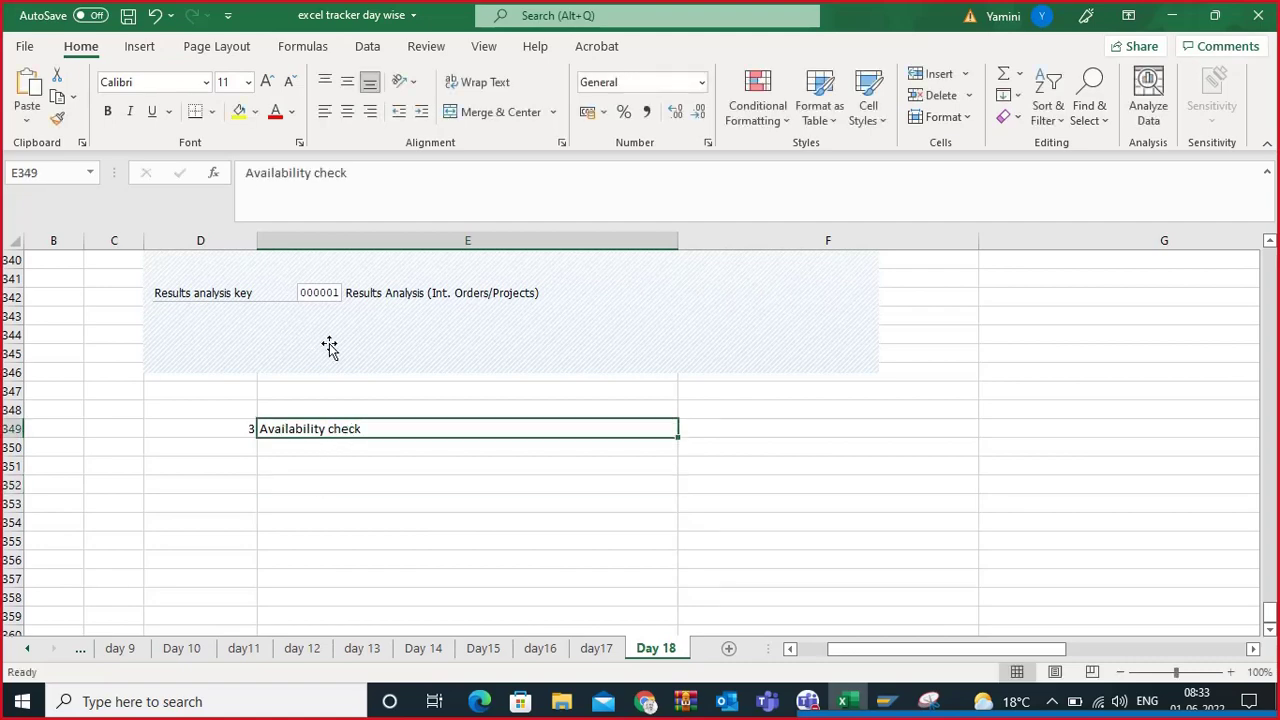
{"action": "left_click", "coordinate": [107, 111]}
{"action": "left_click", "coordinate": [285, 480]}
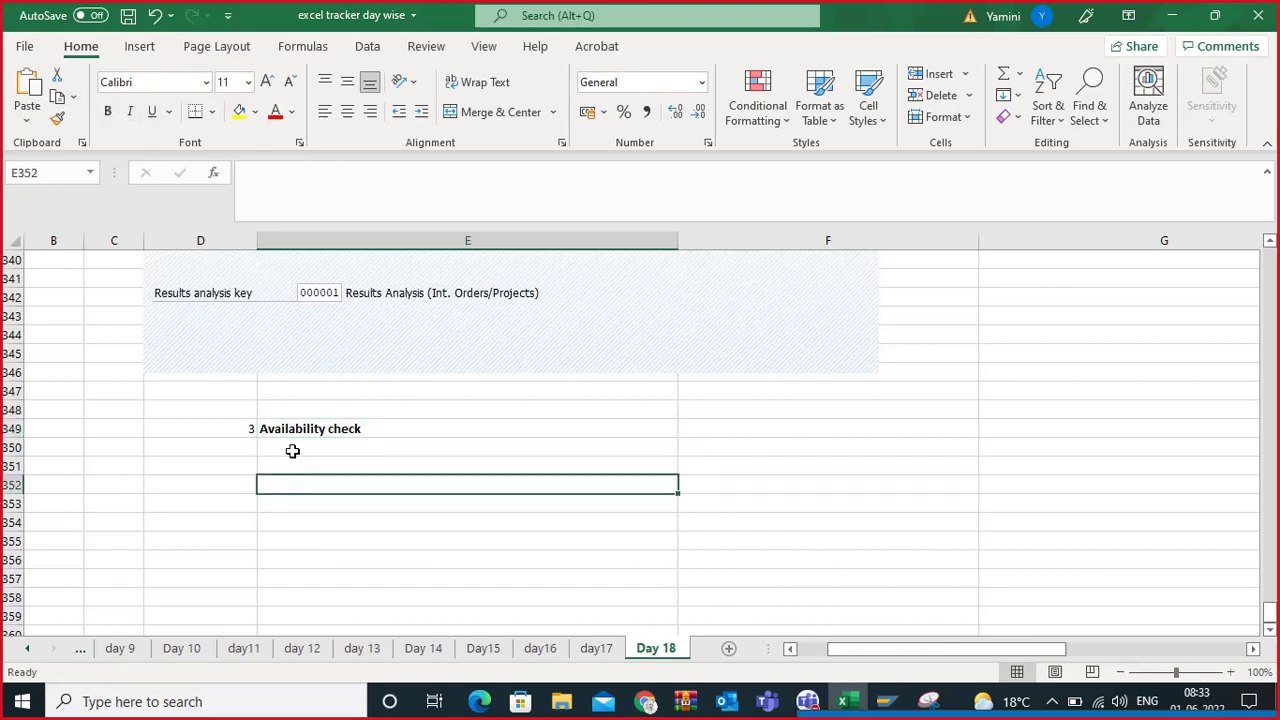
{"action": "left_click", "coordinate": [245, 428]}
{"action": "left_click", "coordinate": [107, 111]}
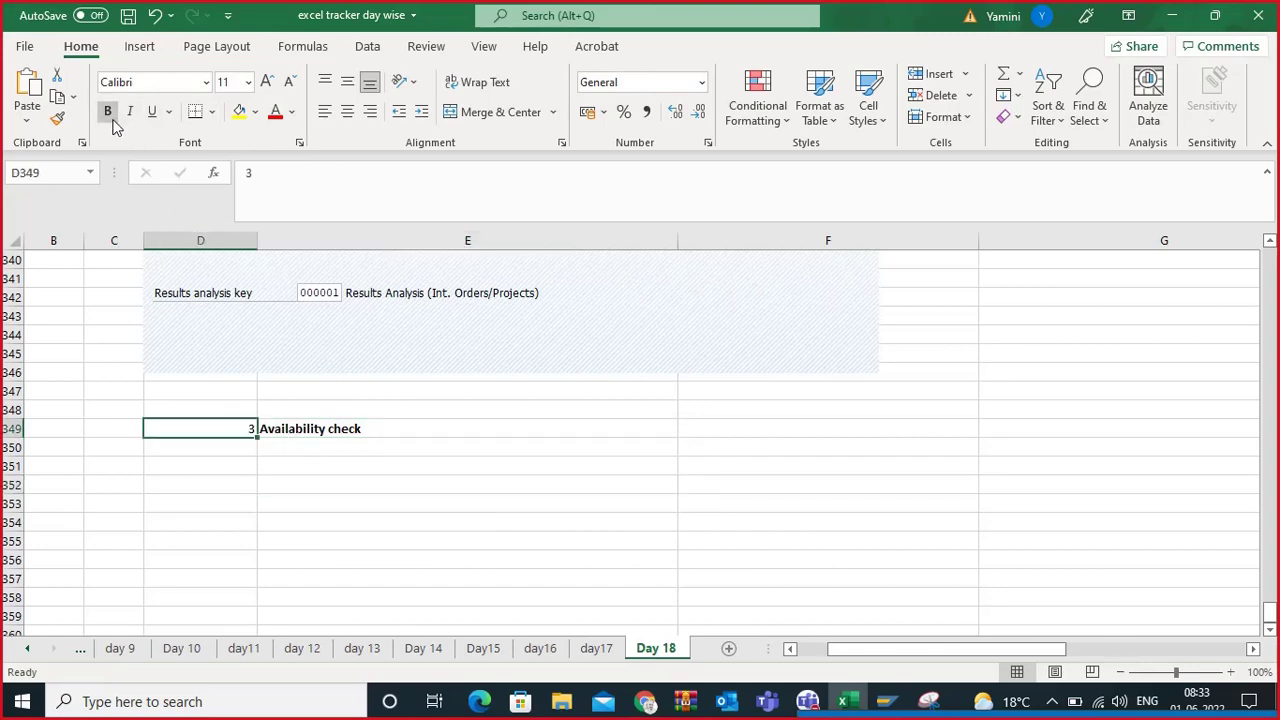
Step: Enter the note "stock items , capacity availability check" in cell E351 under the heading
{"action": "left_click", "coordinate": [288, 480]}
{"action": "left_click", "coordinate": [296, 463]}
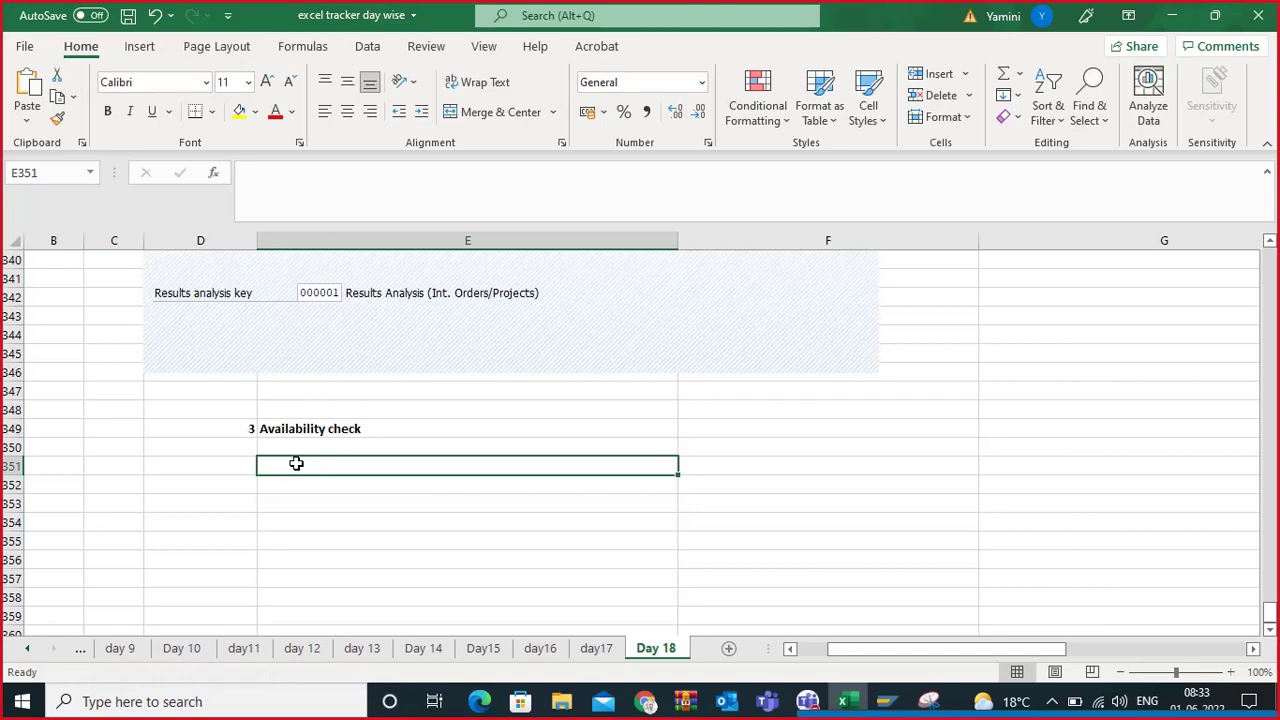
{"action": "type", "text": "st"}
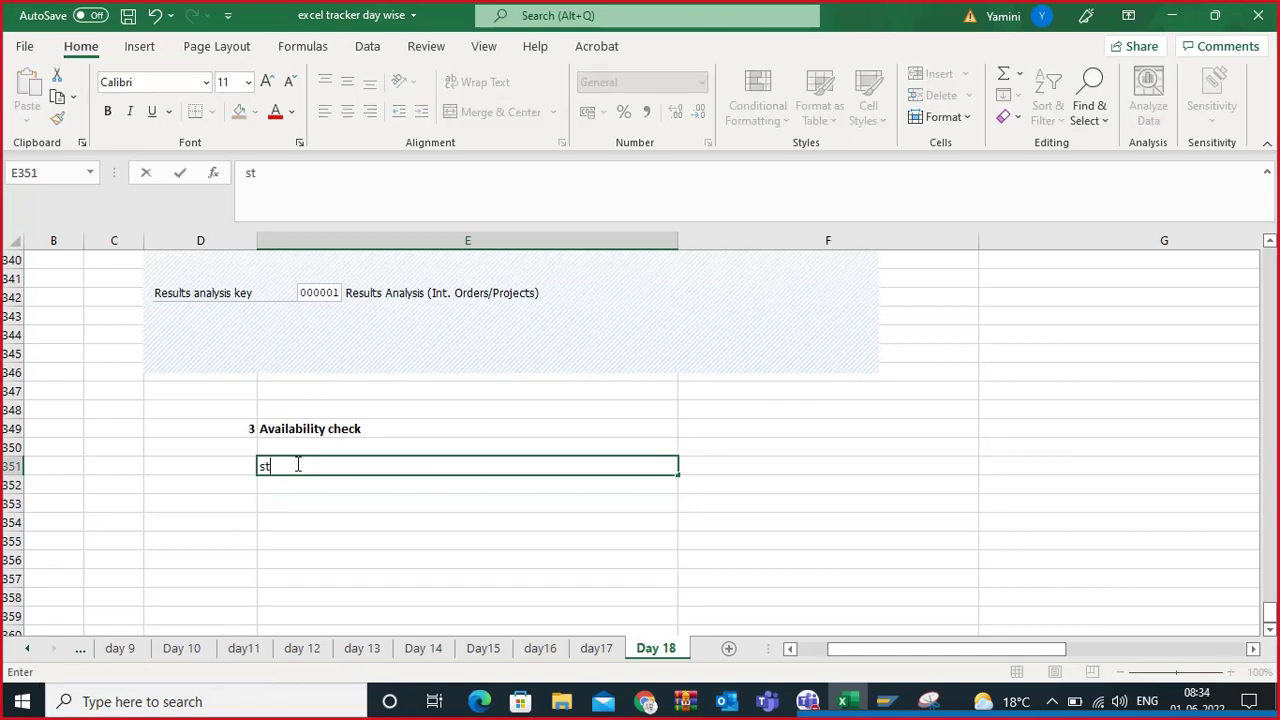
{"action": "type", "text": "ock items , ca"}
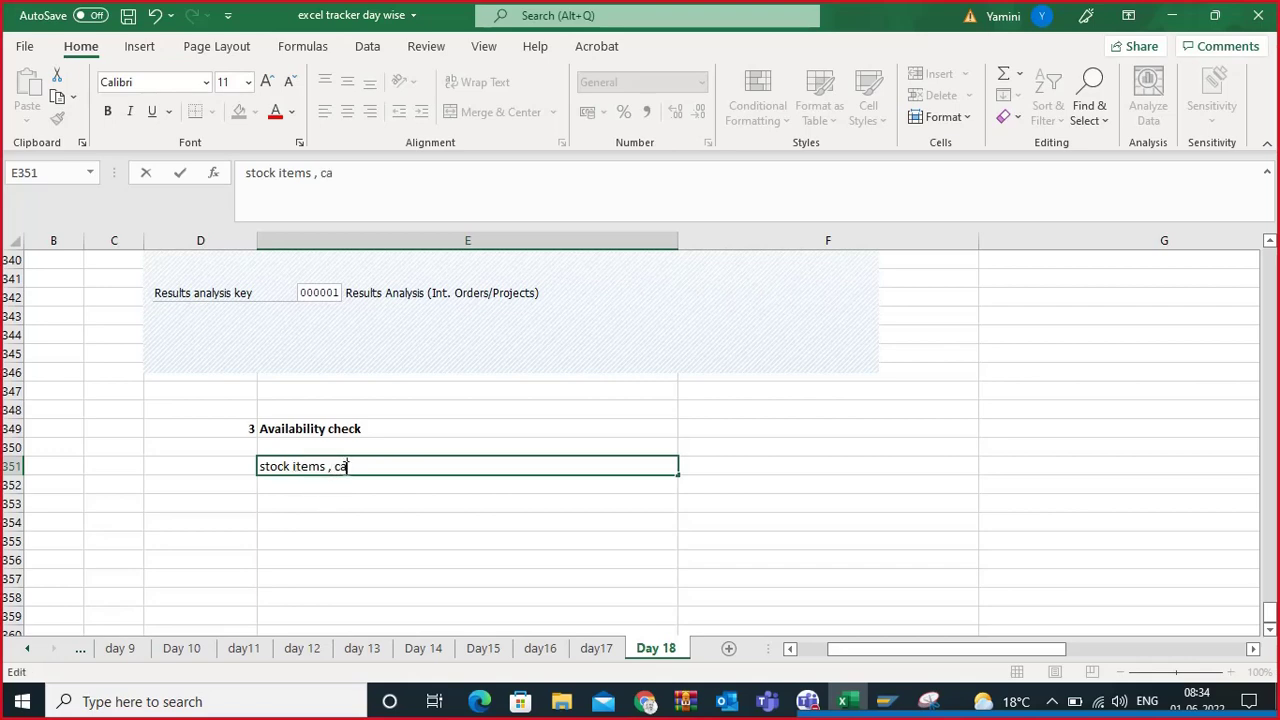
{"action": "type", "text": "pacity availabi"}
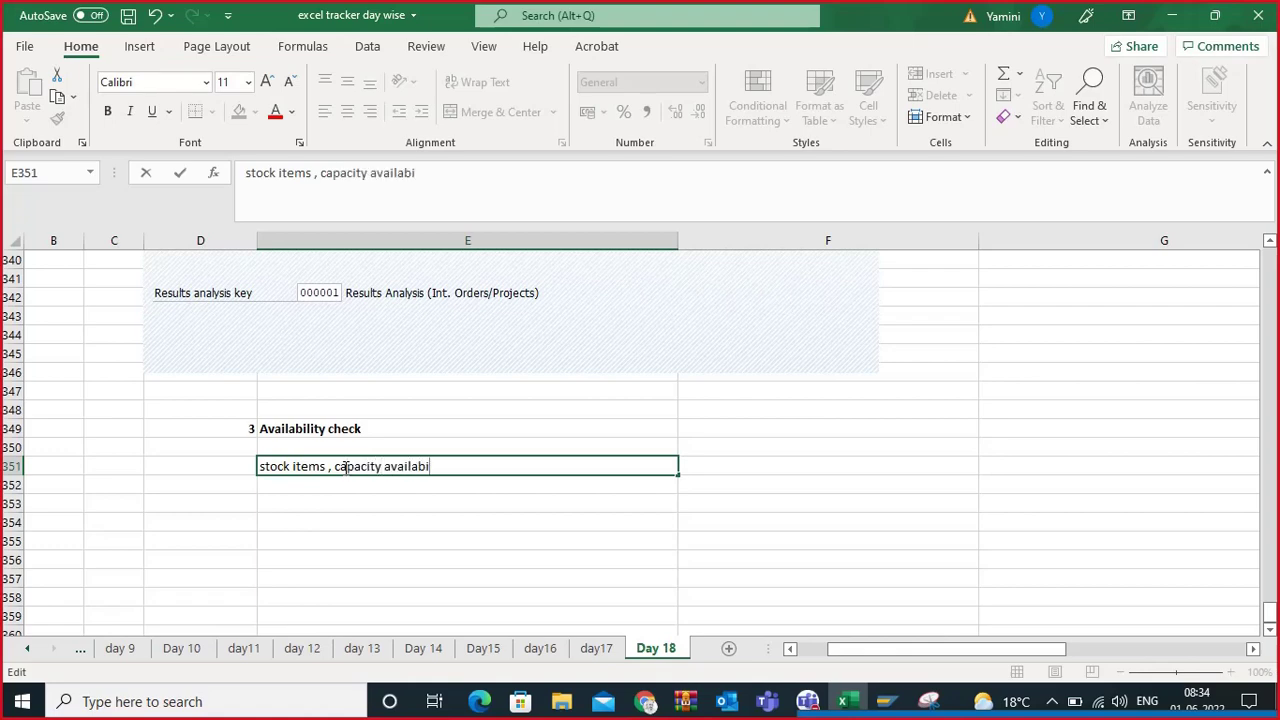
{"action": "type", "text": "lity check"}
{"action": "key", "text": "Return"}
{"action": "left_click", "coordinate": [400, 465]}
{"action": "left_click", "coordinate": [372, 490]}
{"action": "left_click", "coordinate": [396, 468]}
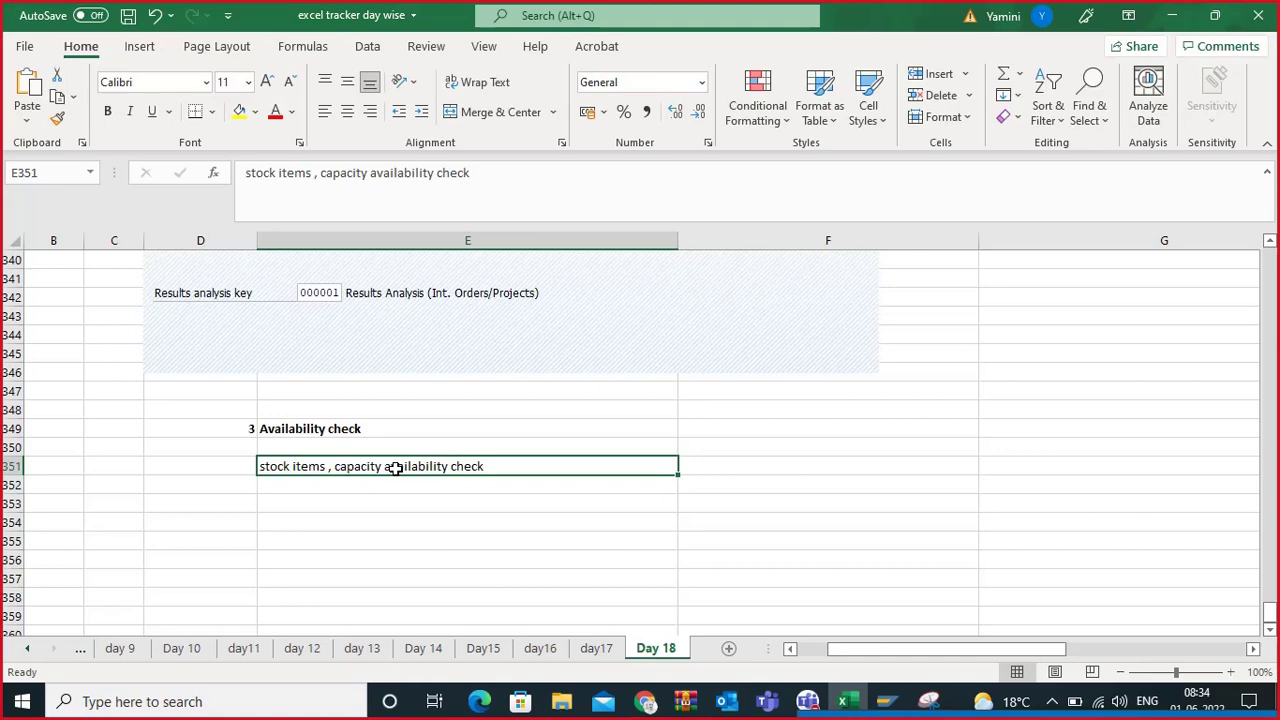
{"action": "left_click", "coordinate": [345, 501]}
{"action": "left_click", "coordinate": [368, 468]}
{"action": "left_click", "coordinate": [380, 520]}
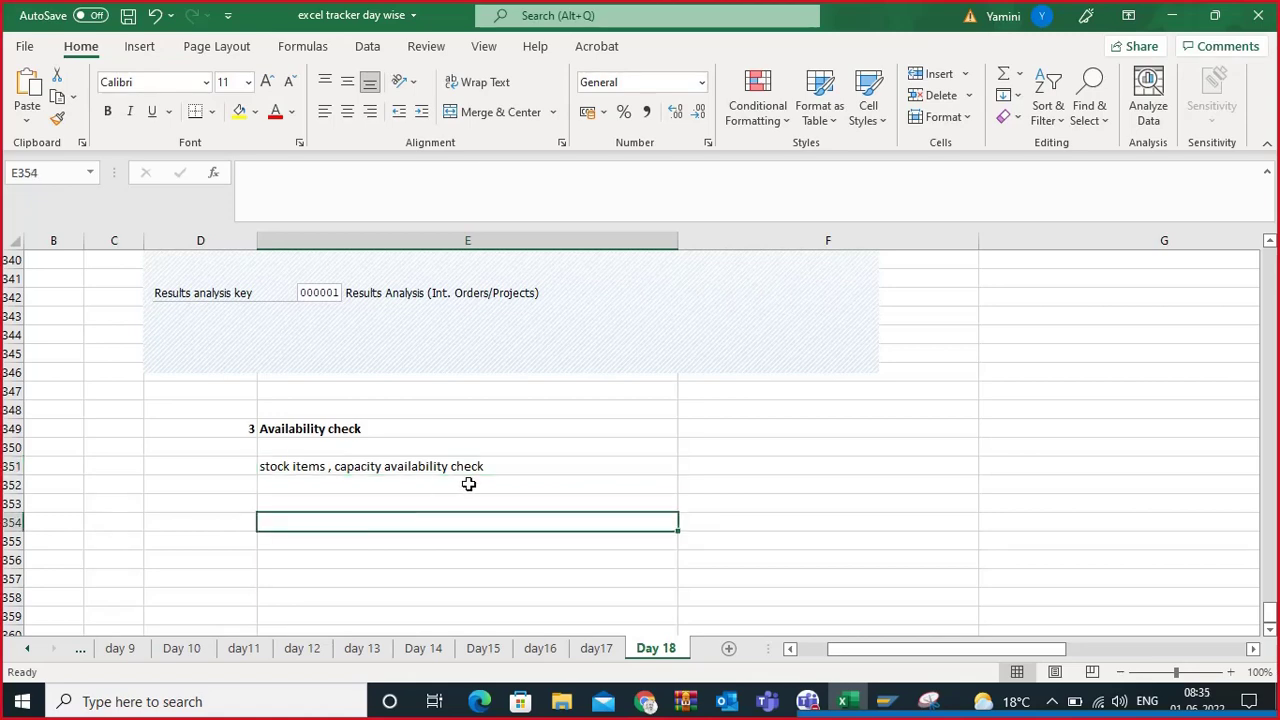
{"action": "left_click", "coordinate": [203, 521]}
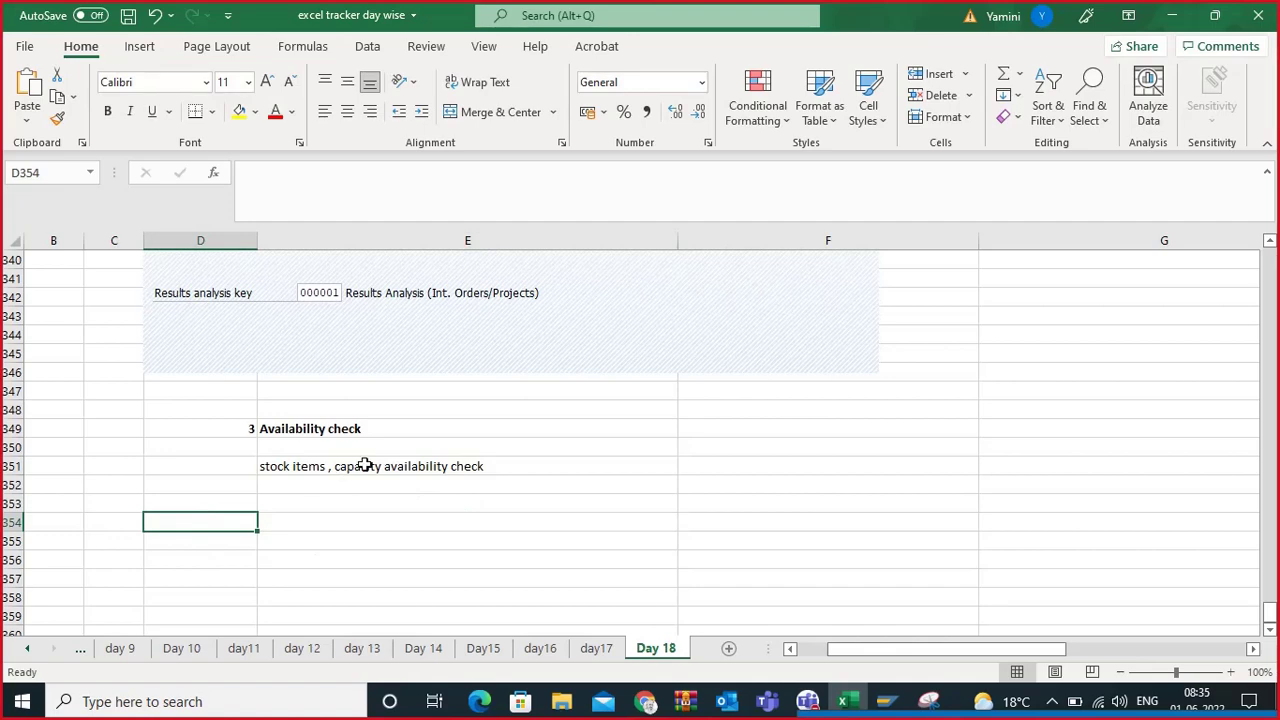
{"action": "left_click", "coordinate": [354, 469]}
{"action": "left_click", "coordinate": [235, 498]}
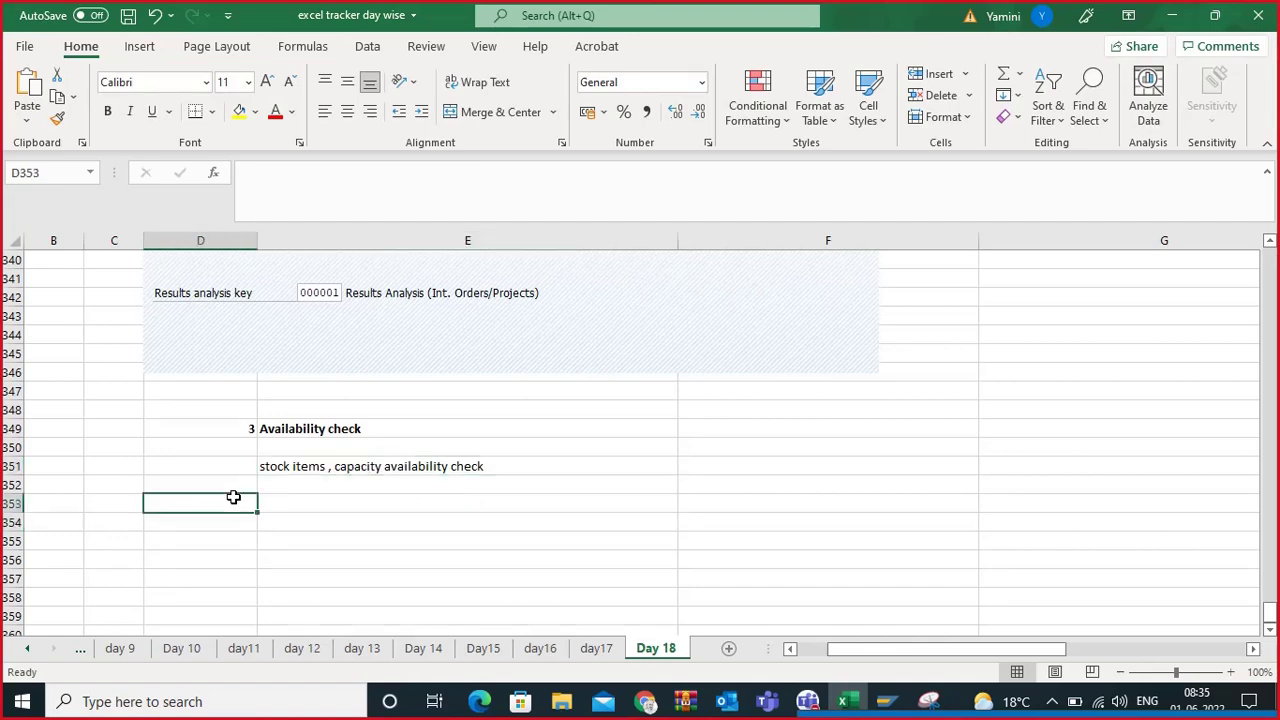
{"action": "left_click", "coordinate": [706, 574]}
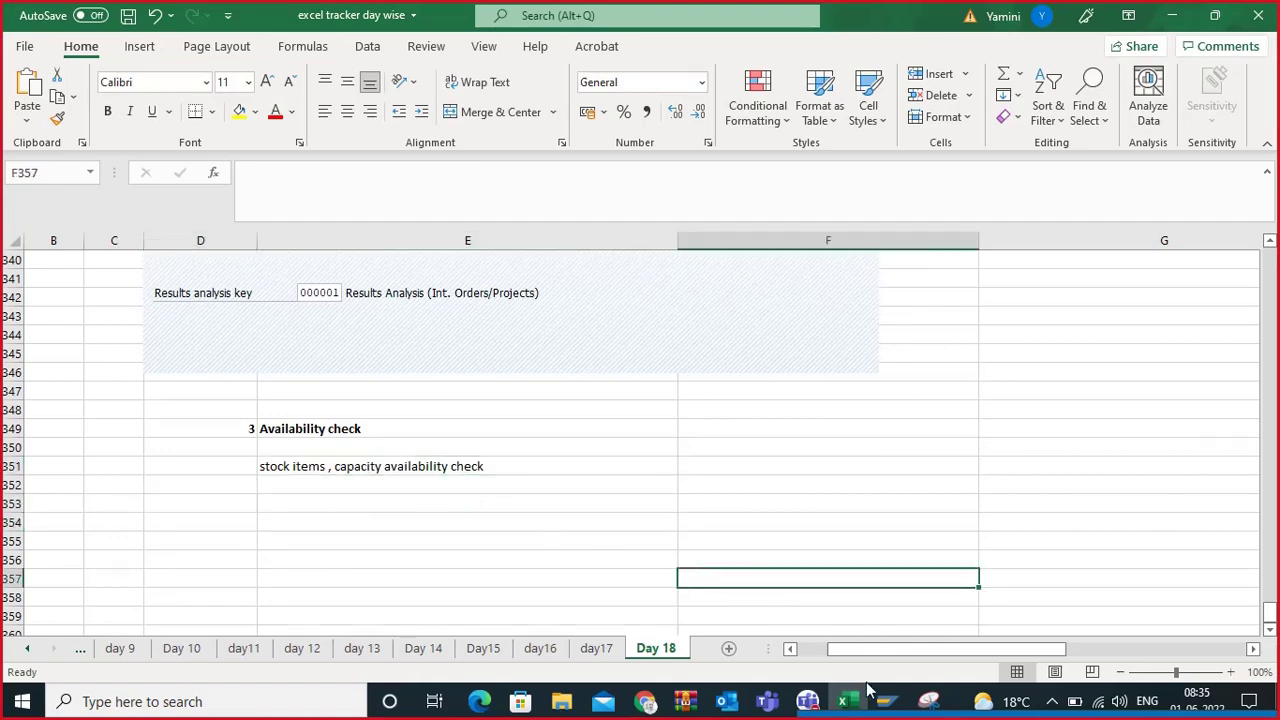
Step: Switch to the SAP window showing the calculation parameters for maintenance orders
{"action": "left_click", "coordinate": [561, 701]}
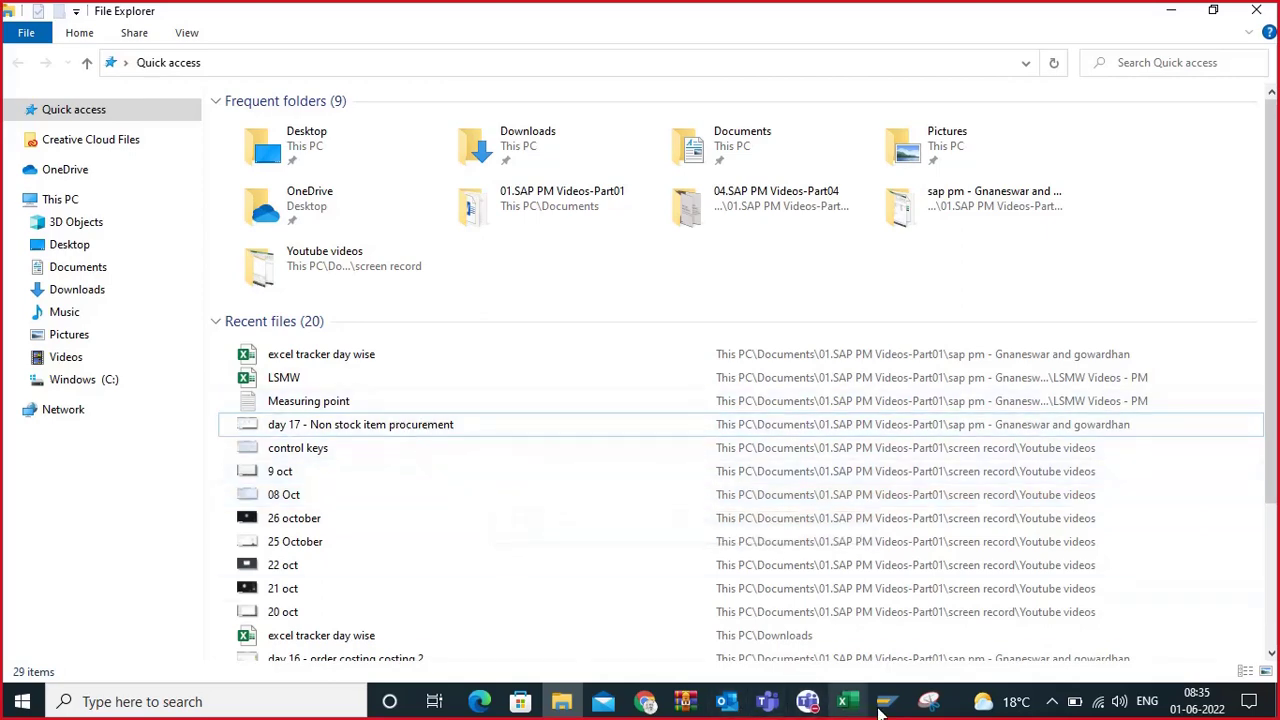
{"action": "left_click", "coordinate": [927, 703]}
{"action": "mouse_move", "coordinate": [885, 703]}
{"action": "left_click", "coordinate": [940, 615]}
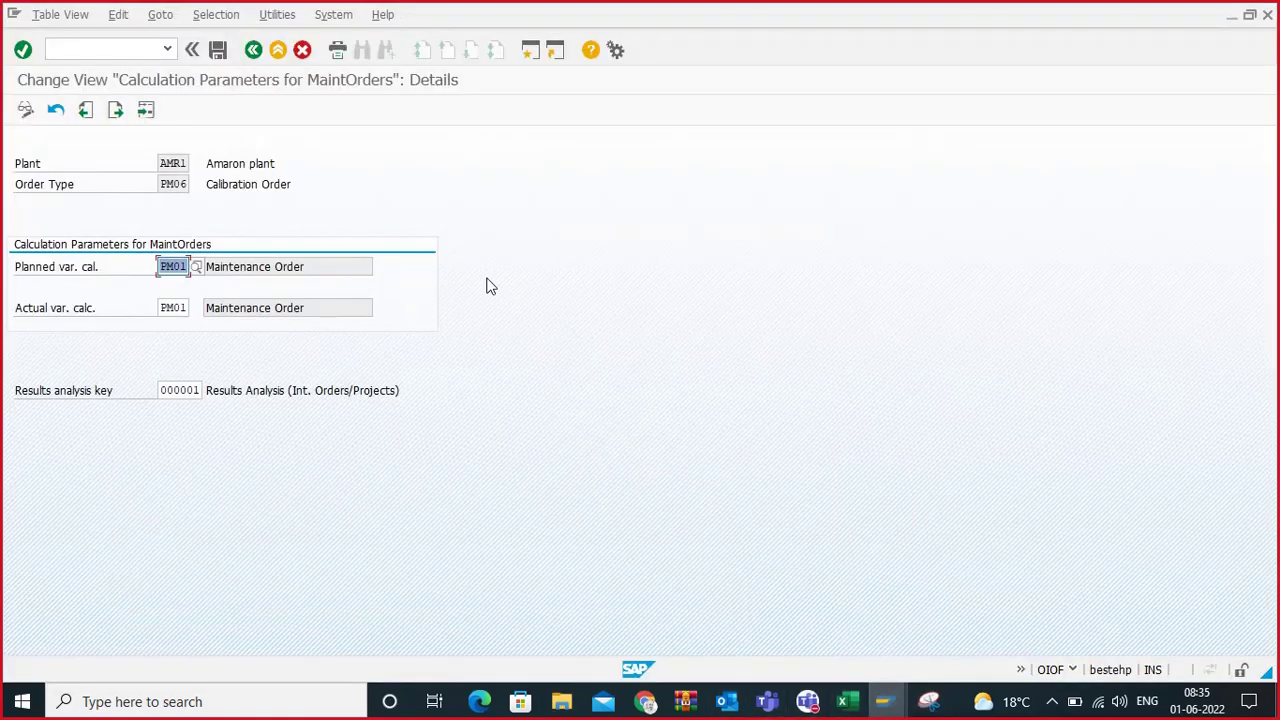
{"action": "left_click", "coordinate": [97, 51]}
{"action": "type", "text": "/NSPRO"}
{"action": "key", "text": "Return"}
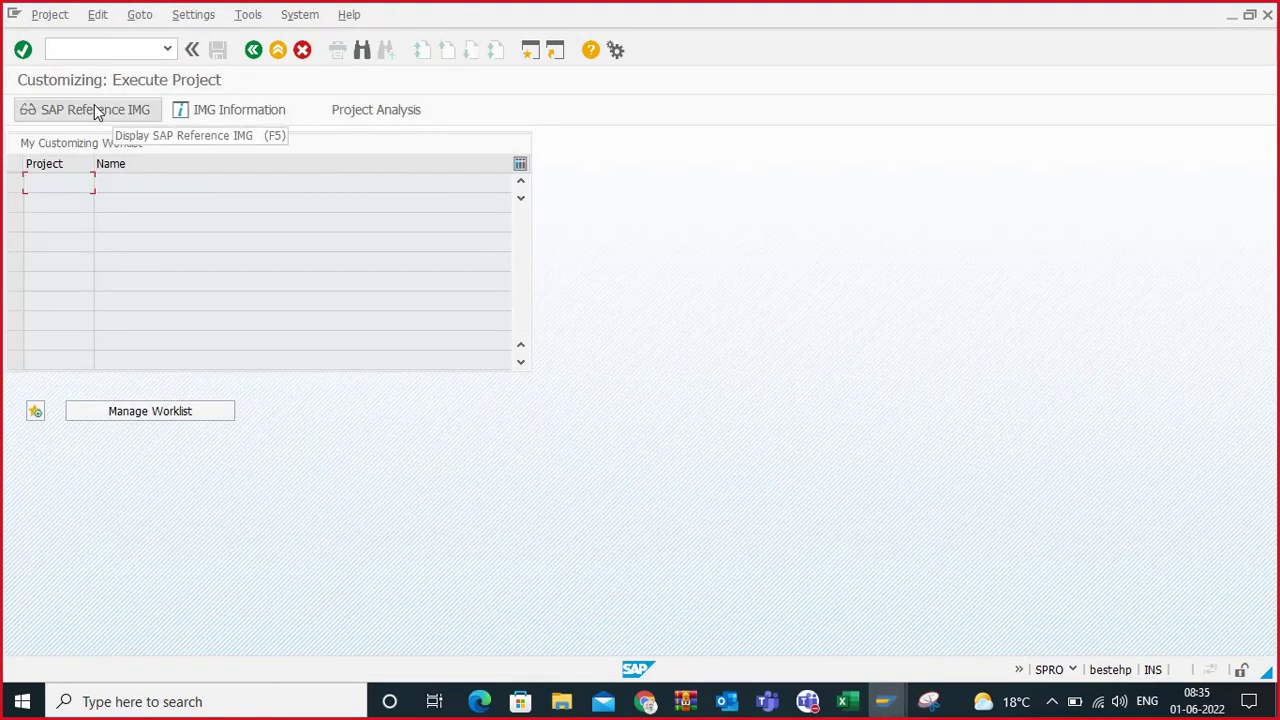
Step: Open transaction IW31 and start a maintenance order with order type PM01 and priority 2 High
{"action": "left_click", "coordinate": [97, 48]}
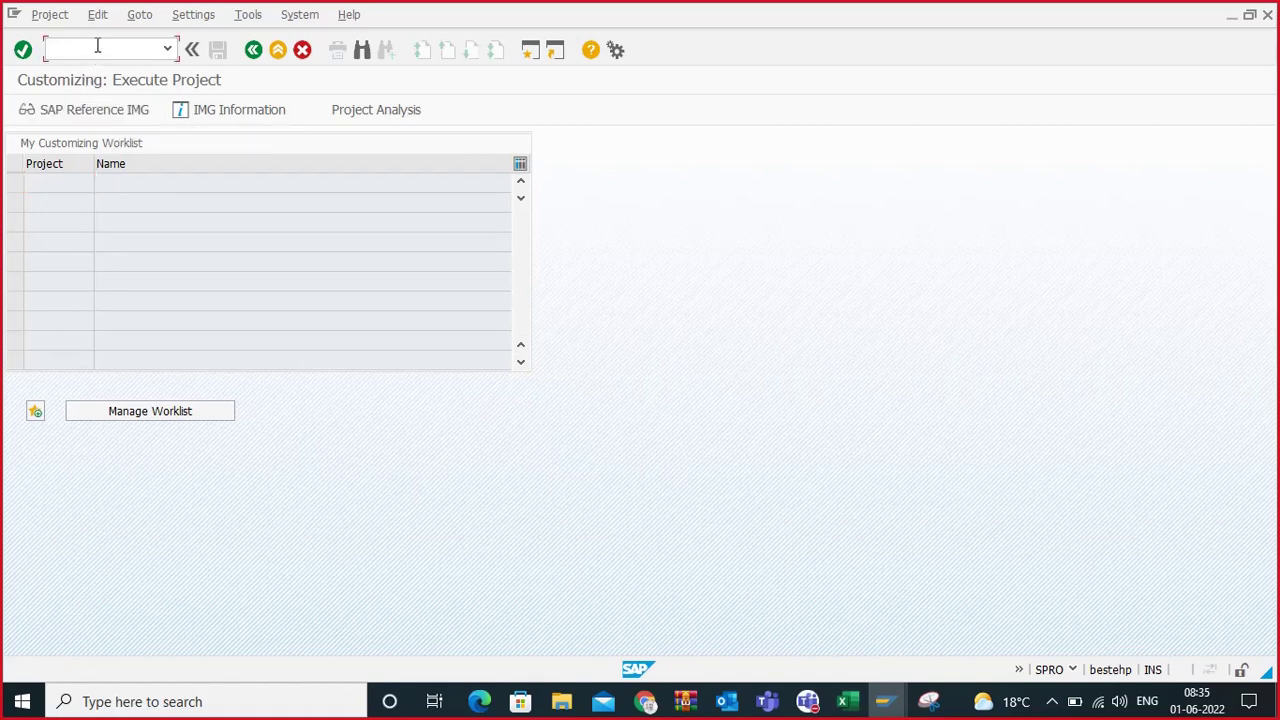
{"action": "key", "text": "Return"}
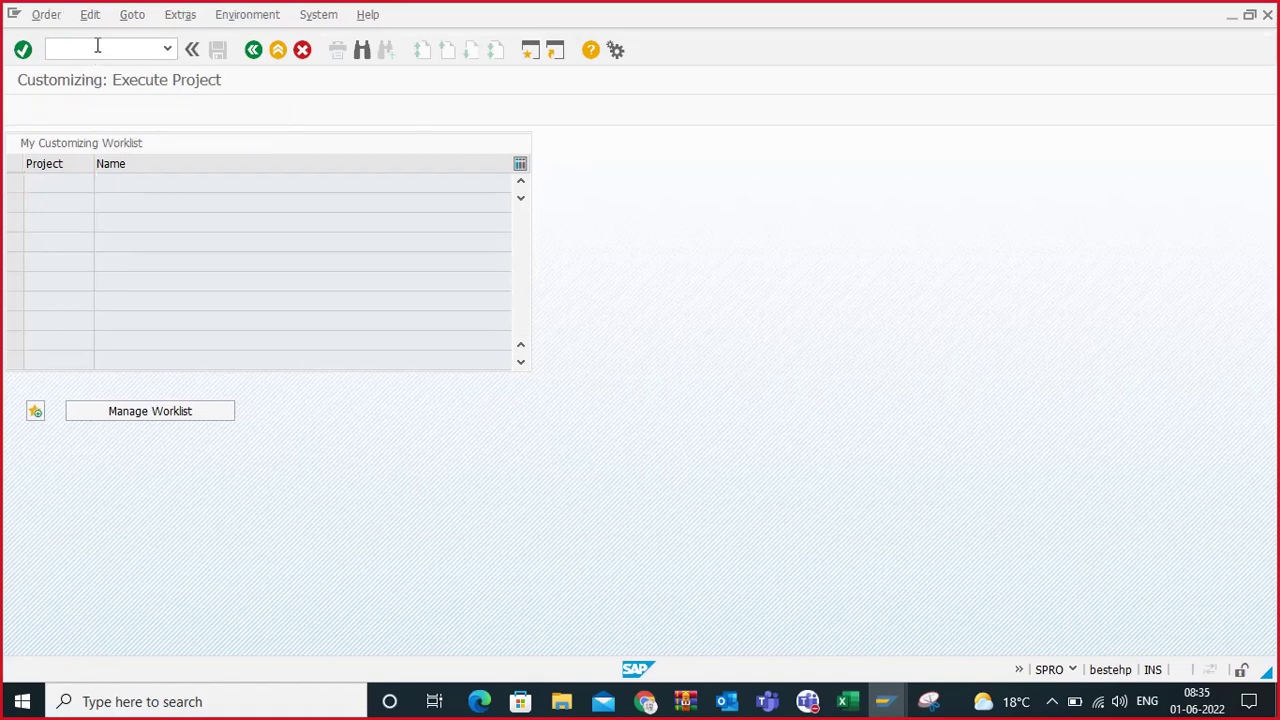
{"action": "type", "text": "PM01"}
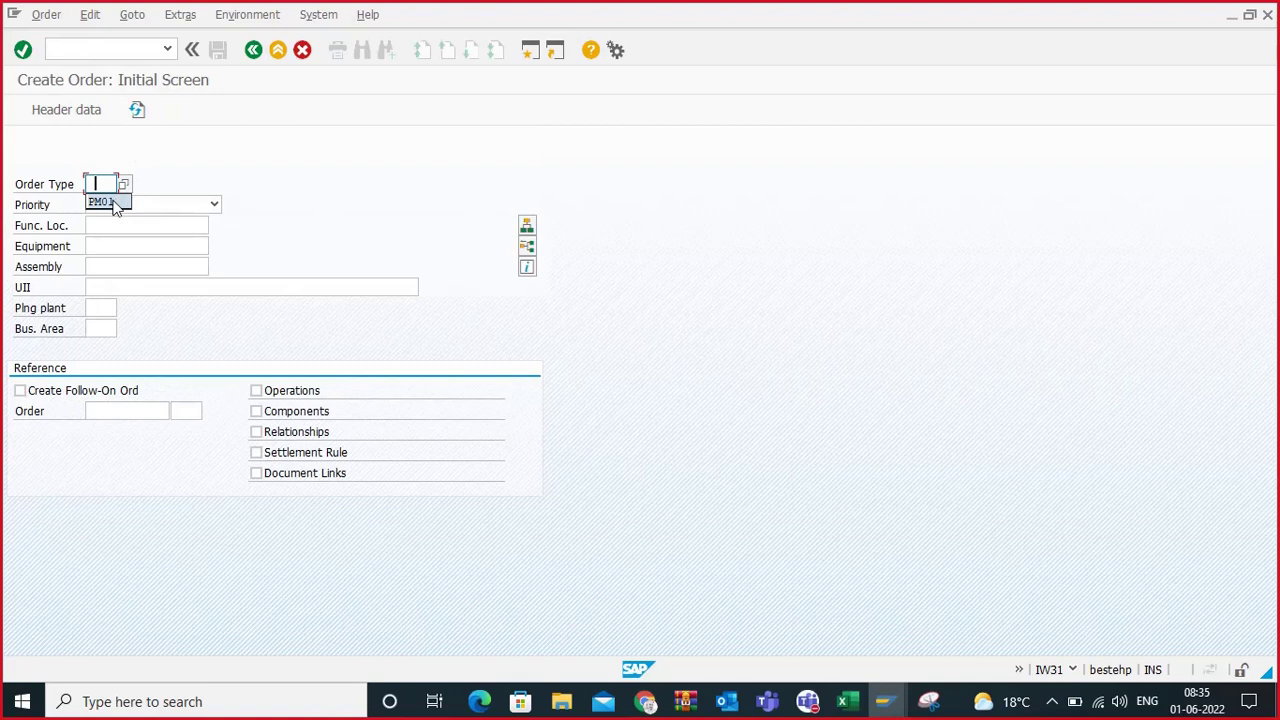
{"action": "left_click", "coordinate": [108, 204]}
{"action": "left_click", "coordinate": [150, 204]}
{"action": "left_click", "coordinate": [120, 237]}
Step: Set functional location AMR1-RMH-AA-01, equipment 10006921 and planning plant AMR1, and continue to the order's central header
{"action": "left_click", "coordinate": [132, 226]}
{"action": "type", "text": "A"}
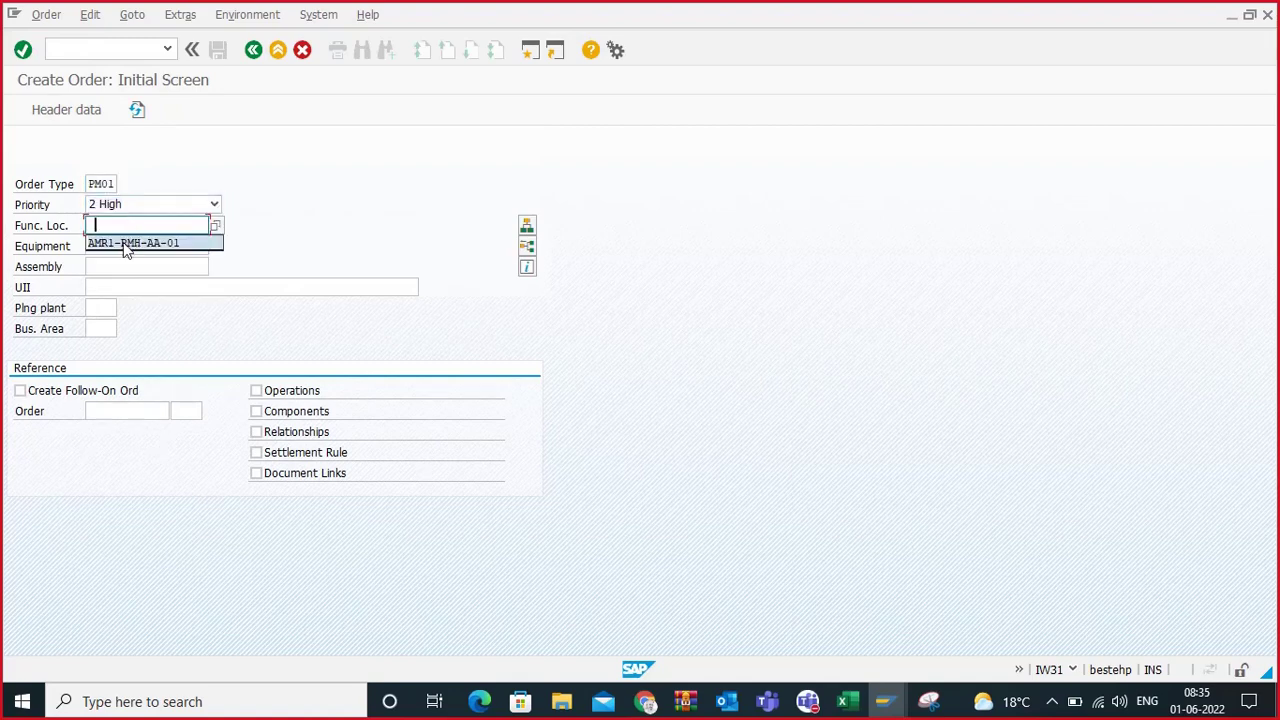
{"action": "left_click", "coordinate": [128, 240]}
{"action": "left_click", "coordinate": [131, 246]}
{"action": "type", "text": "1"}
{"action": "left_click", "coordinate": [140, 258]}
{"action": "left_click", "coordinate": [108, 307]}
{"action": "type", "text": "A"}
{"action": "left_click", "coordinate": [104, 320]}
{"action": "key", "text": "Return"}
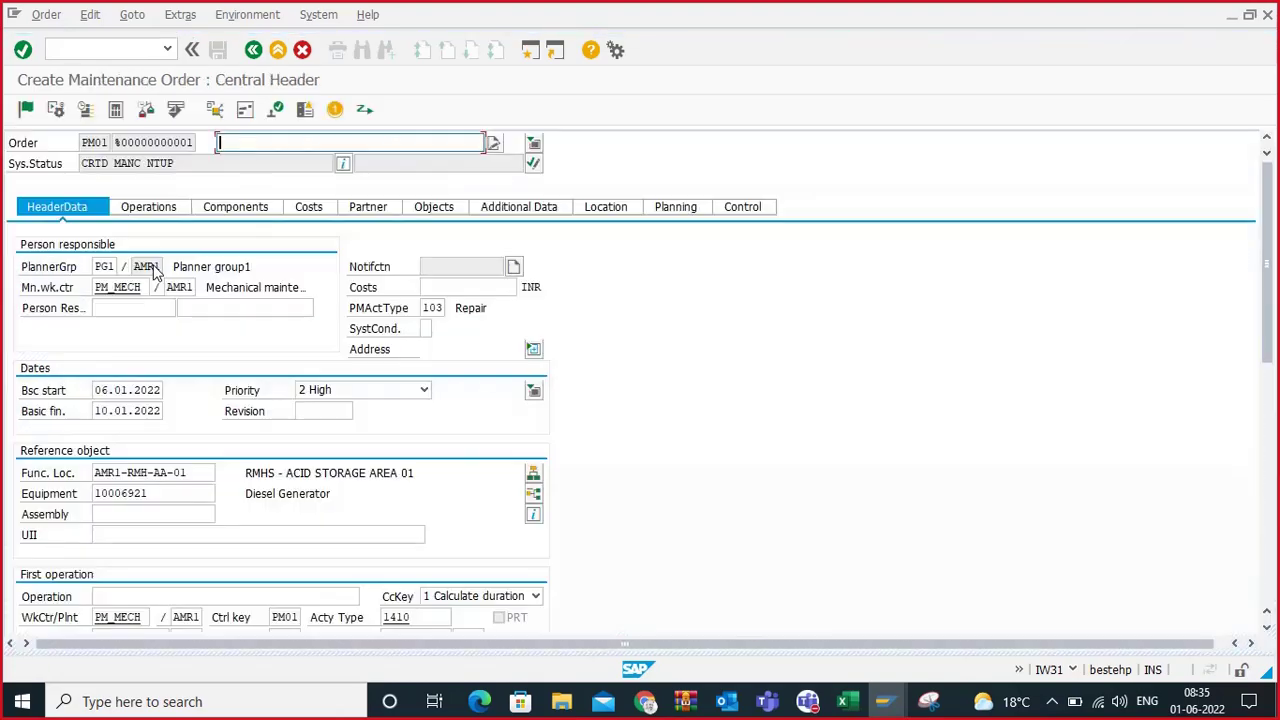
Step: Give the order the short text "Replace oil filter + overhauling of dies" and carry it over to the first operation
{"action": "type", "text": "R"}
{"action": "left_click", "coordinate": [247, 161]}
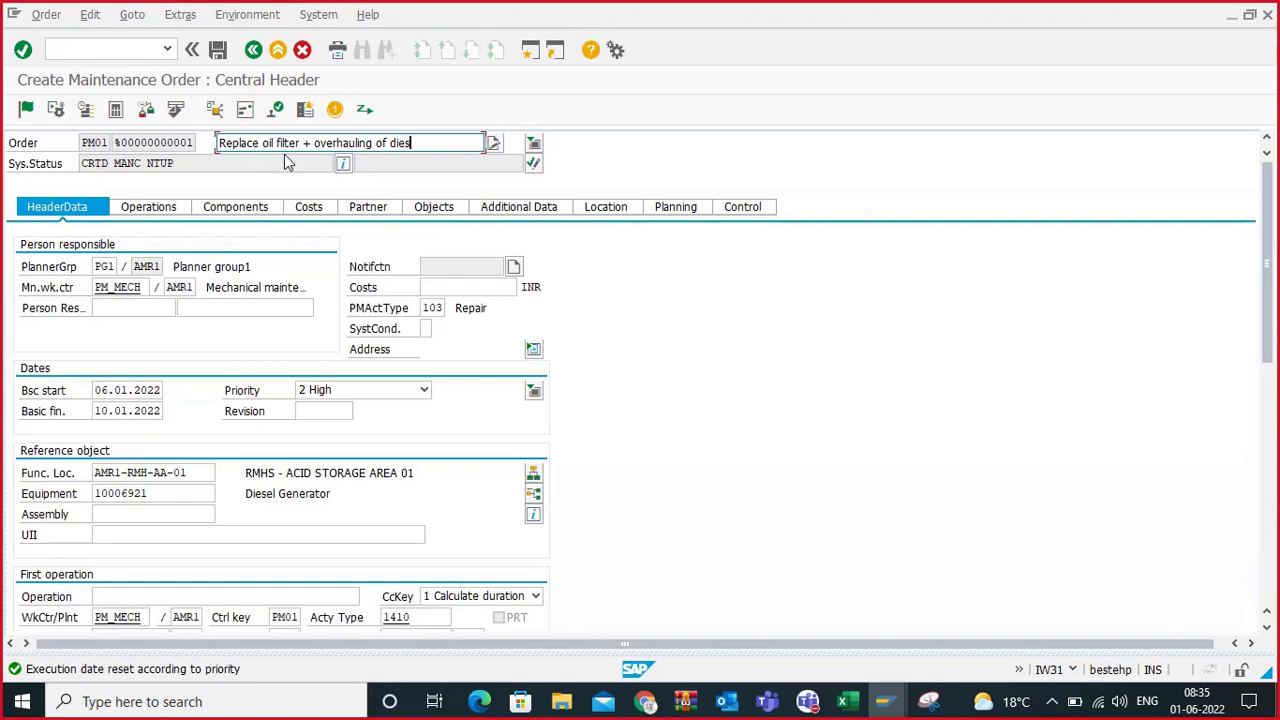
{"action": "left_click", "coordinate": [160, 207]}
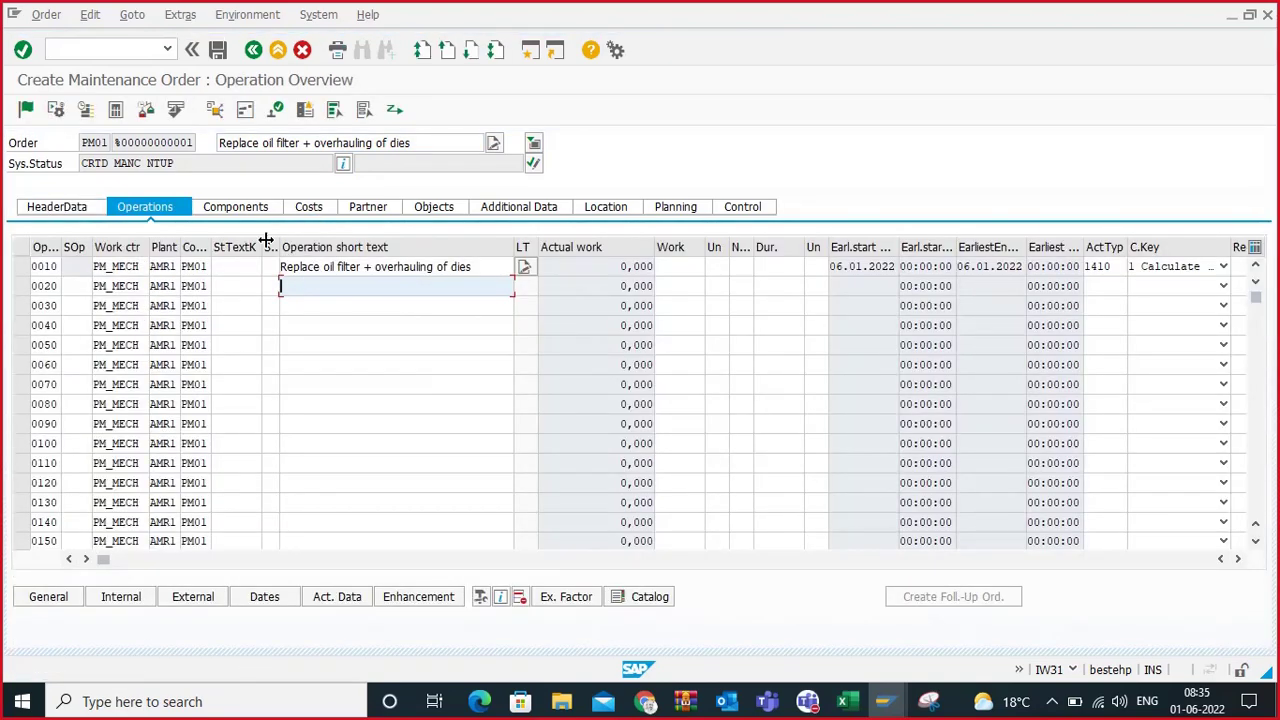
Step: Add components 50065591, 50065593 and 50065596 to the order as items 0010, 0020 and 0030
{"action": "left_click", "coordinate": [246, 210]}
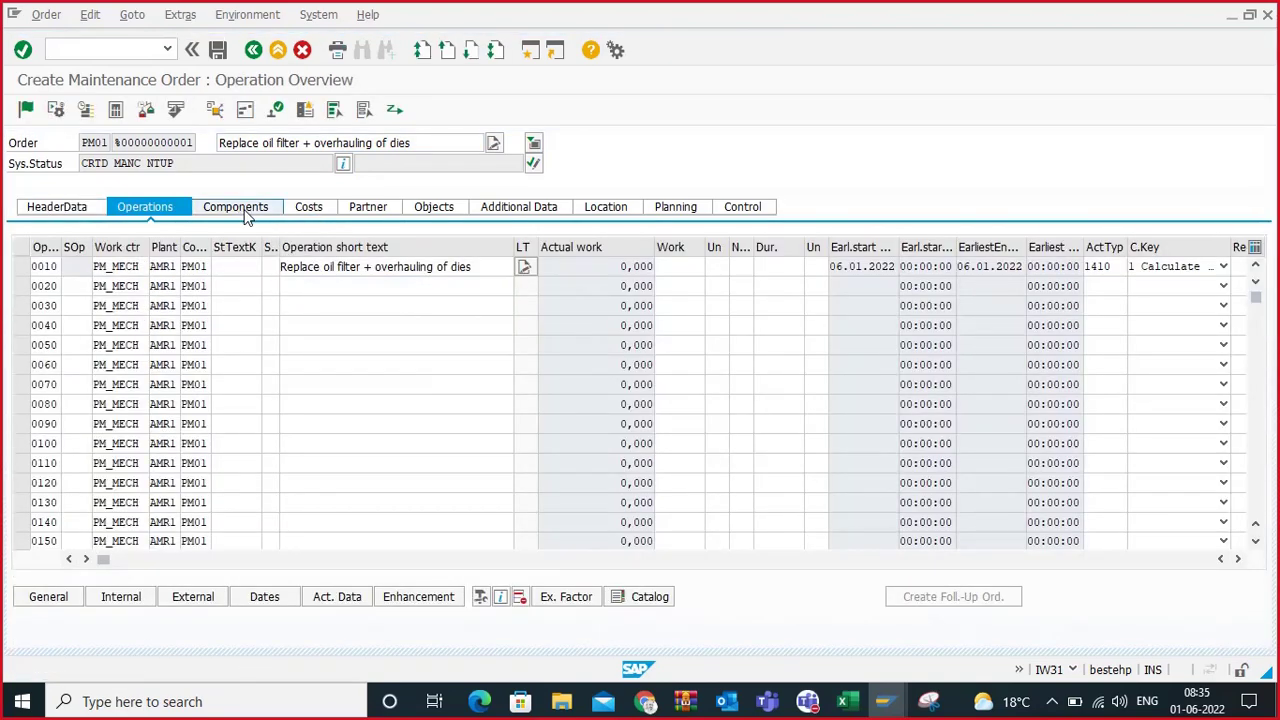
{"action": "left_click", "coordinate": [109, 268]}
{"action": "left_click", "coordinate": [108, 270]}
{"action": "left_click", "coordinate": [104, 288]}
{"action": "left_click", "coordinate": [104, 288]}
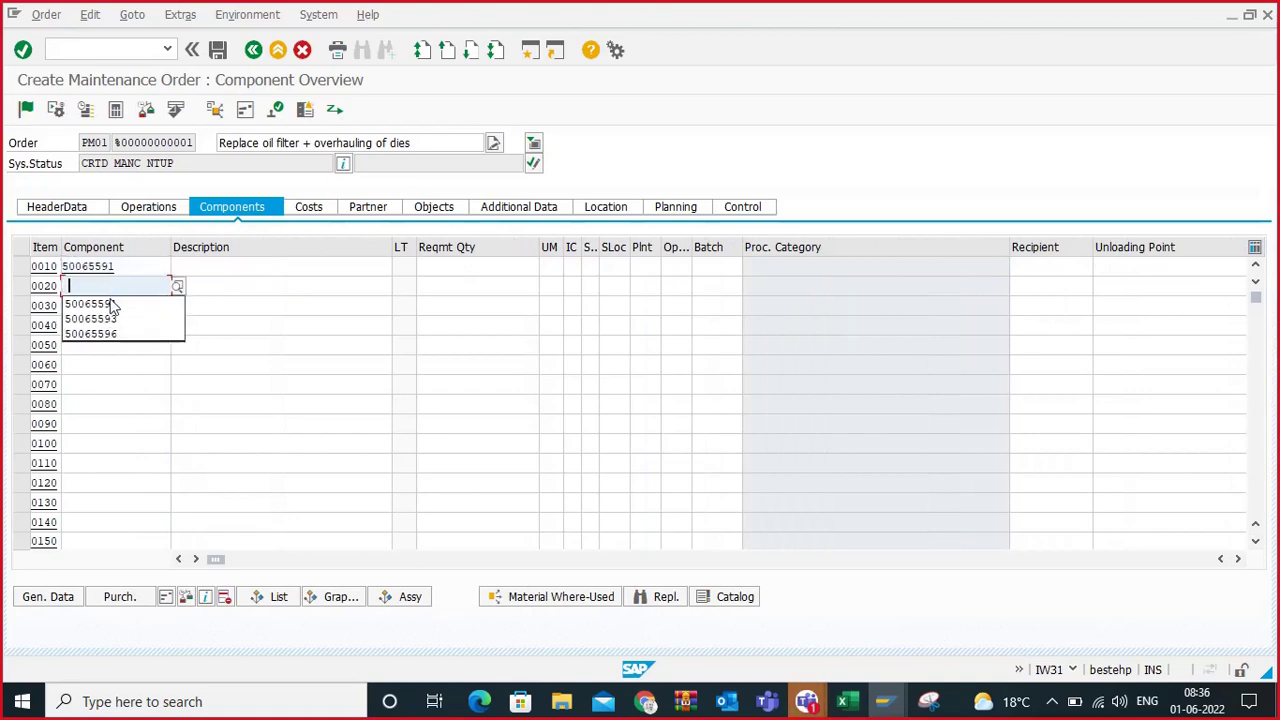
{"action": "left_click", "coordinate": [103, 318]}
{"action": "left_click", "coordinate": [112, 305]}
{"action": "left_click", "coordinate": [112, 355]}
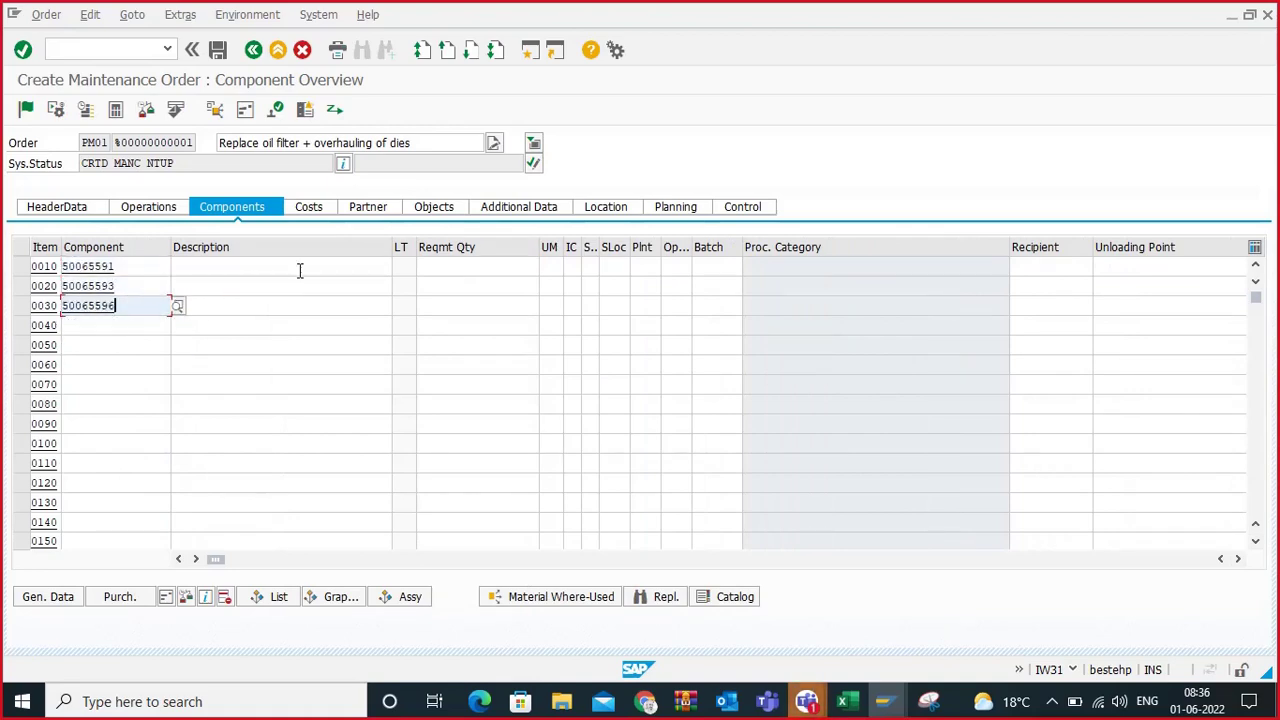
Step: Set the required quantities to 2 for item 0010, 2 for item 0020 and 6 for item 0030
{"action": "left_click", "coordinate": [460, 268]}
{"action": "type", "text": "2"}
{"action": "left_click", "coordinate": [455, 286]}
{"action": "type", "text": "2"}
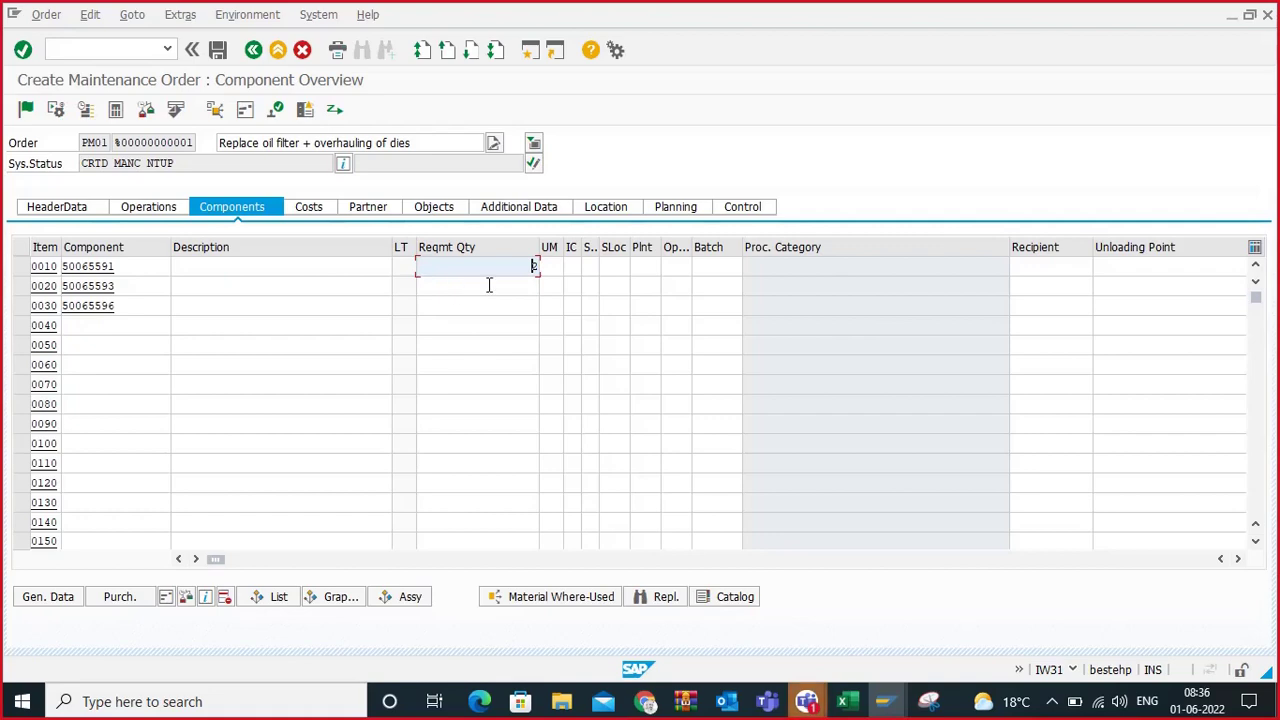
{"action": "left_click", "coordinate": [508, 306]}
{"action": "type", "text": "2"}
{"action": "left_click", "coordinate": [530, 305]}
{"action": "key", "text": "BackSpace"}
{"action": "type", "text": "6"}
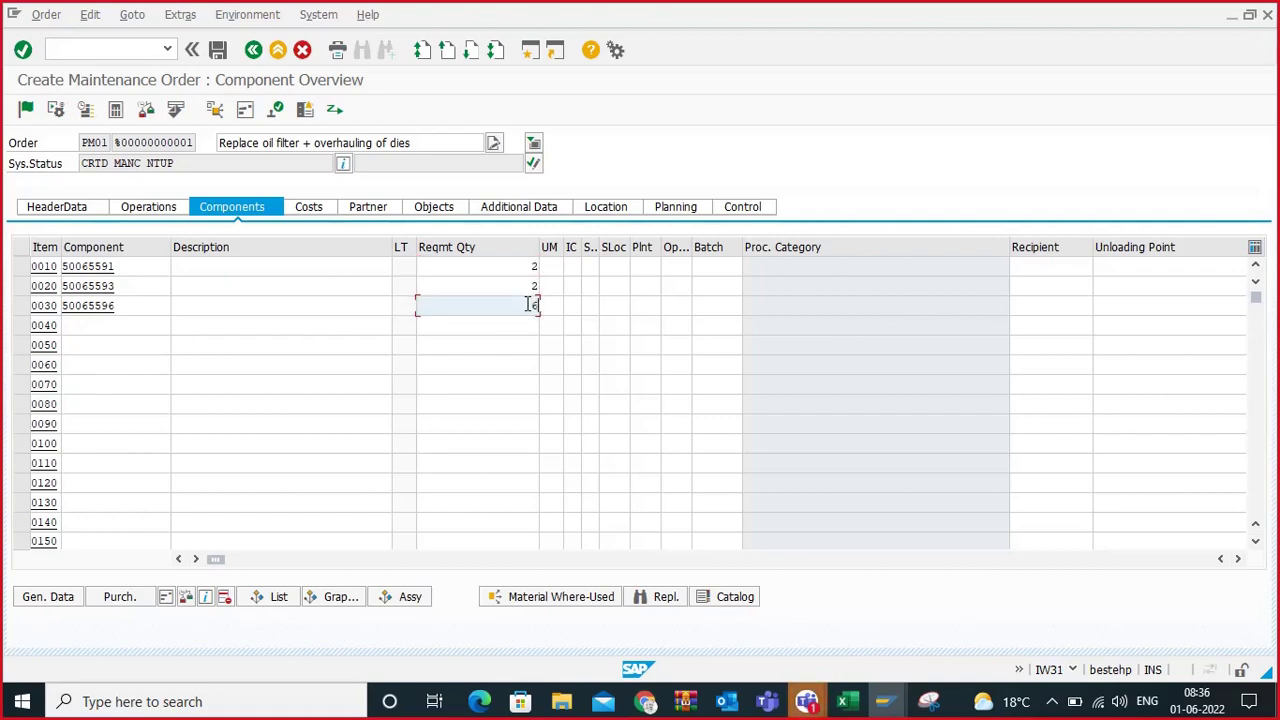
Step: Set the unit of measure to EA for all three components
{"action": "left_click", "coordinate": [560, 268]}
{"action": "left_click", "coordinate": [549, 285]}
{"action": "left_click", "coordinate": [549, 303]}
{"action": "left_click", "coordinate": [549, 306]}
{"action": "left_click", "coordinate": [549, 324]}
Step: Assign item category L (stock item) to components 0010, 0020 and 0030
{"action": "left_click", "coordinate": [572, 268]}
{"action": "type", "text": "N"}
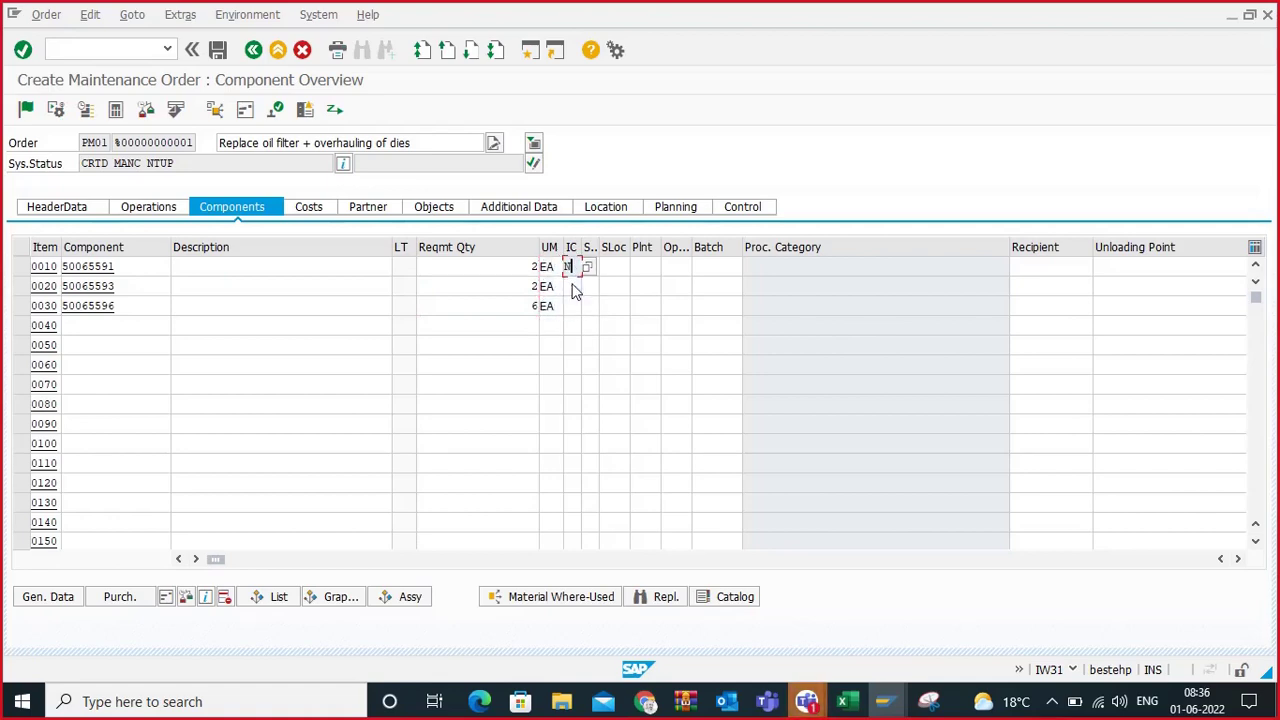
{"action": "key", "text": "BackSpace"}
{"action": "type", "text": "L"}
{"action": "left_click", "coordinate": [571, 286]}
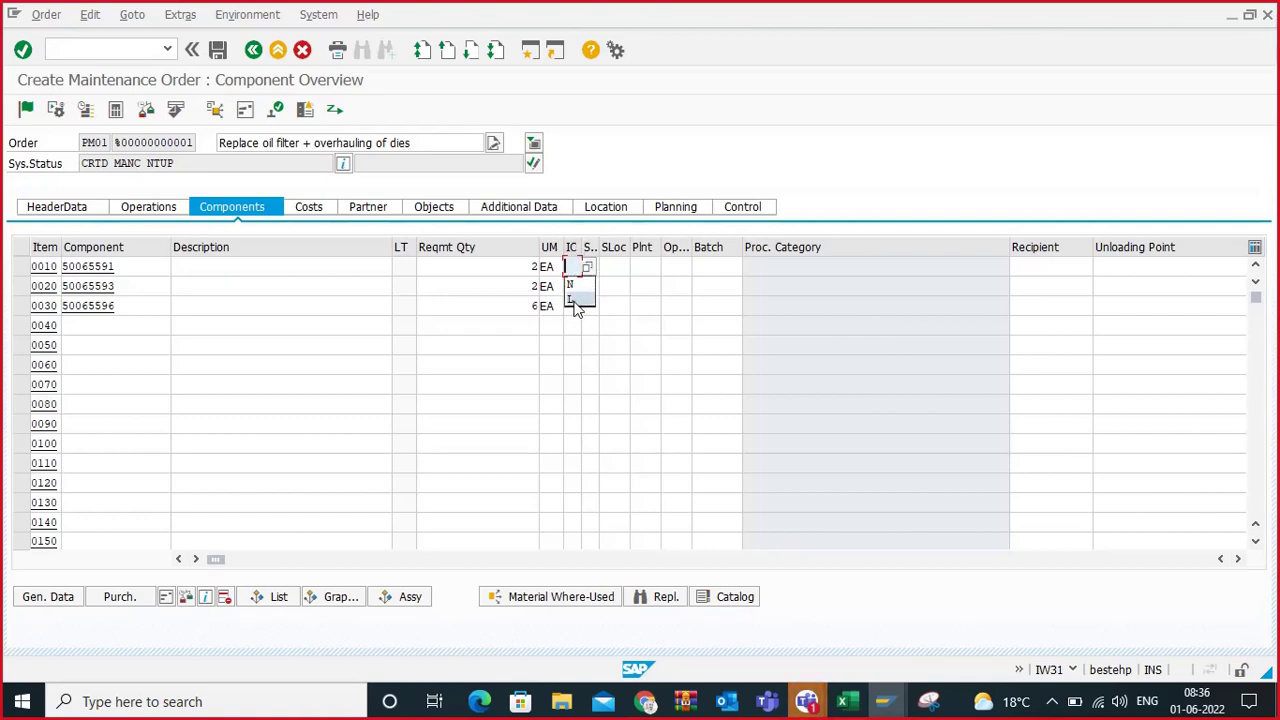
{"action": "type", "text": "L"}
{"action": "left_click", "coordinate": [572, 306]}
{"action": "type", "text": "L"}
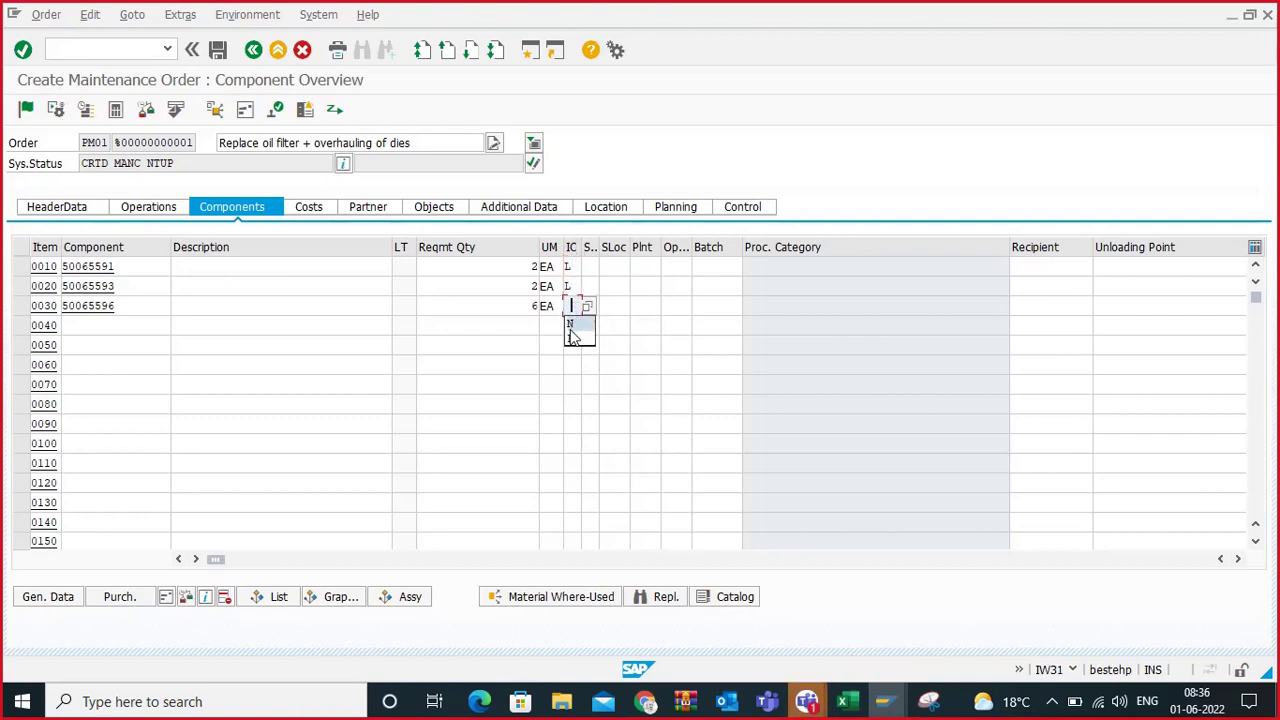
Step: Enter storage location 1000 for each of the three components
{"action": "left_click", "coordinate": [612, 266]}
{"action": "type", "text": "1000"}
{"action": "left_click", "coordinate": [608, 286]}
{"action": "type", "text": "1000"}
{"action": "left_click", "coordinate": [612, 306]}
{"action": "type", "text": "1000"}
Step: Enter plant AMR1 for the three components and confirm the component entries
{"action": "left_click", "coordinate": [643, 266]}
{"action": "type", "text": "AMR1"}
{"action": "left_click", "coordinate": [645, 286]}
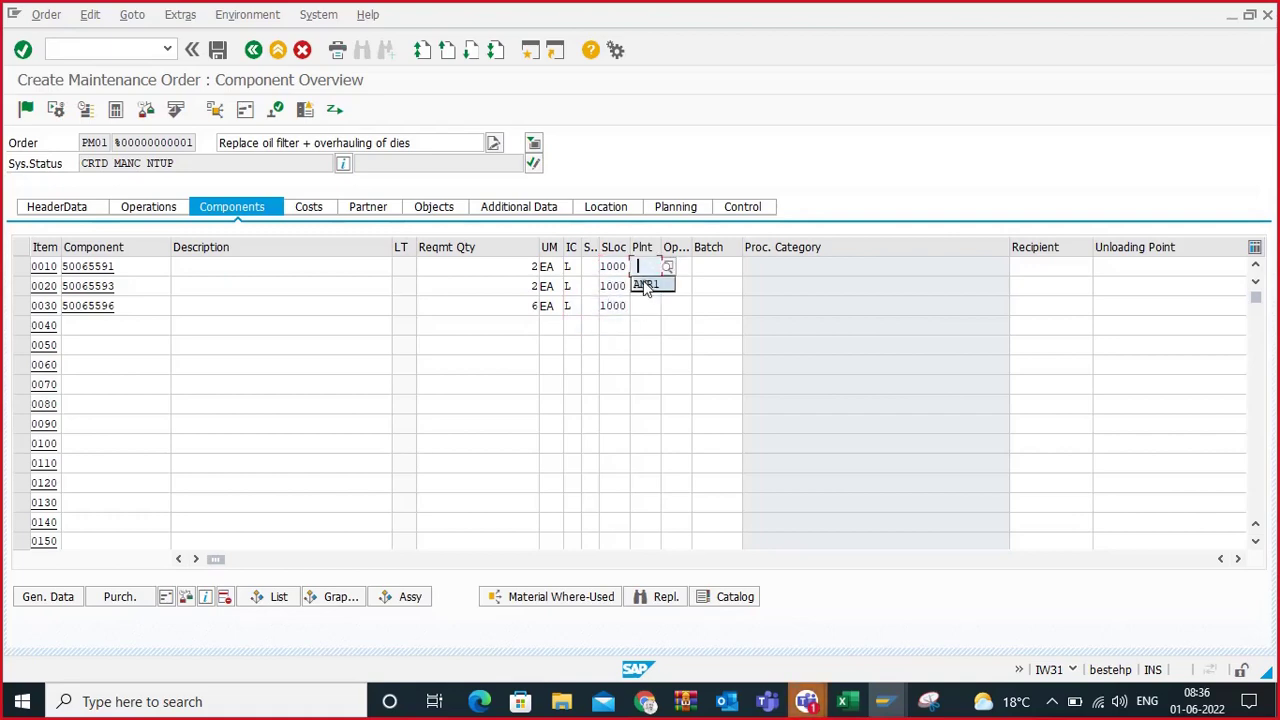
{"action": "type", "text": "AMR1"}
{"action": "left_click", "coordinate": [646, 306]}
{"action": "type", "text": "AMR1"}
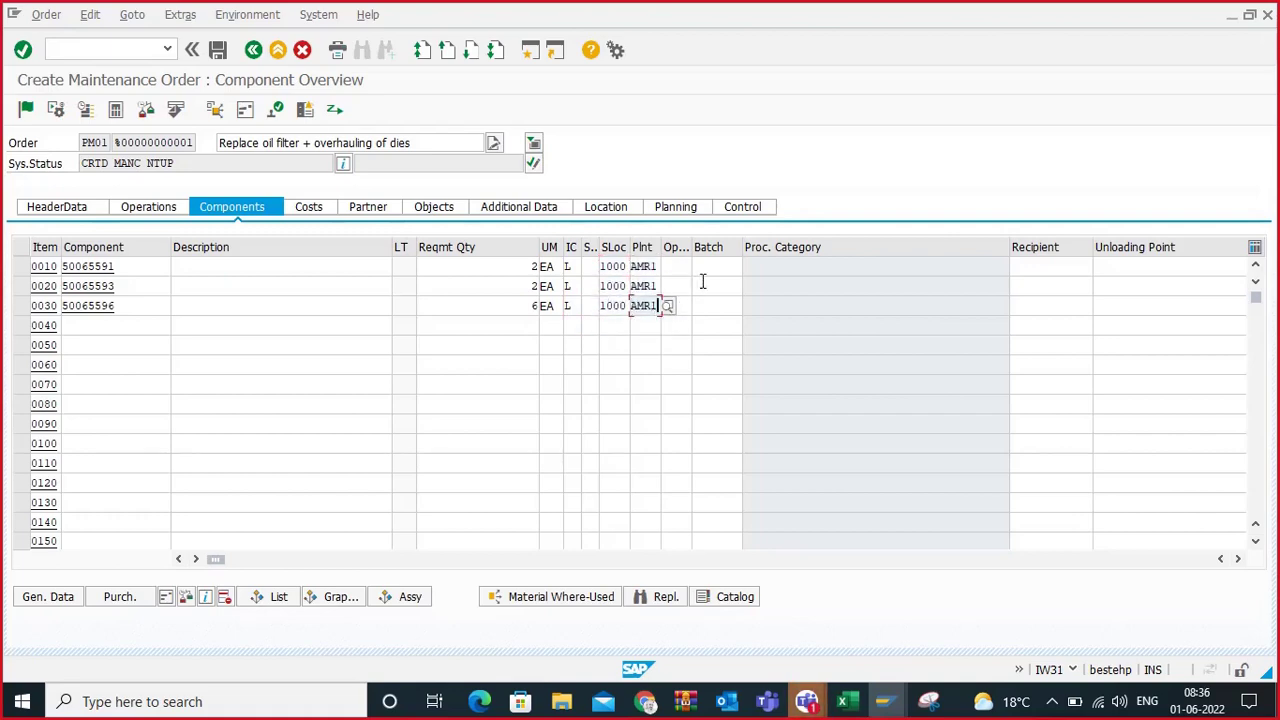
{"action": "key", "text": "Return"}
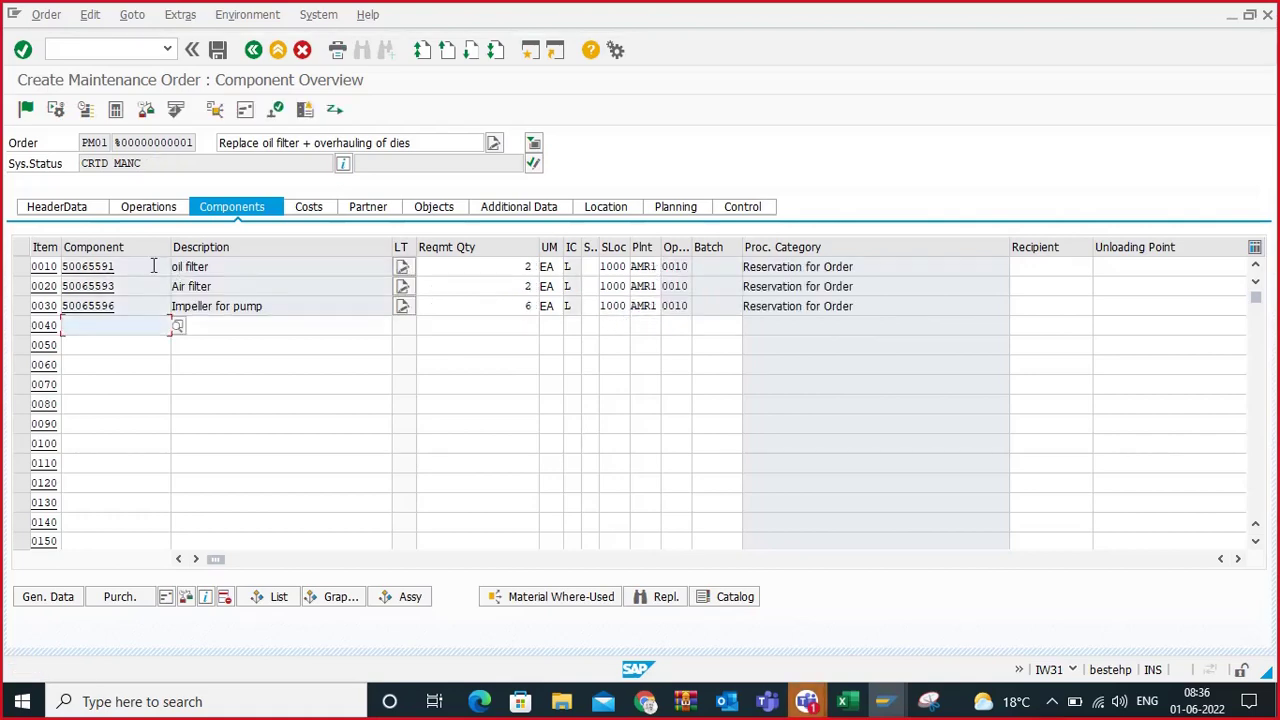
Step: Review the order's component descriptions, header data and operations, and save the maintenance order
{"action": "left_click_drag", "start_coordinate": [263, 306], "coordinate": [179, 266]}
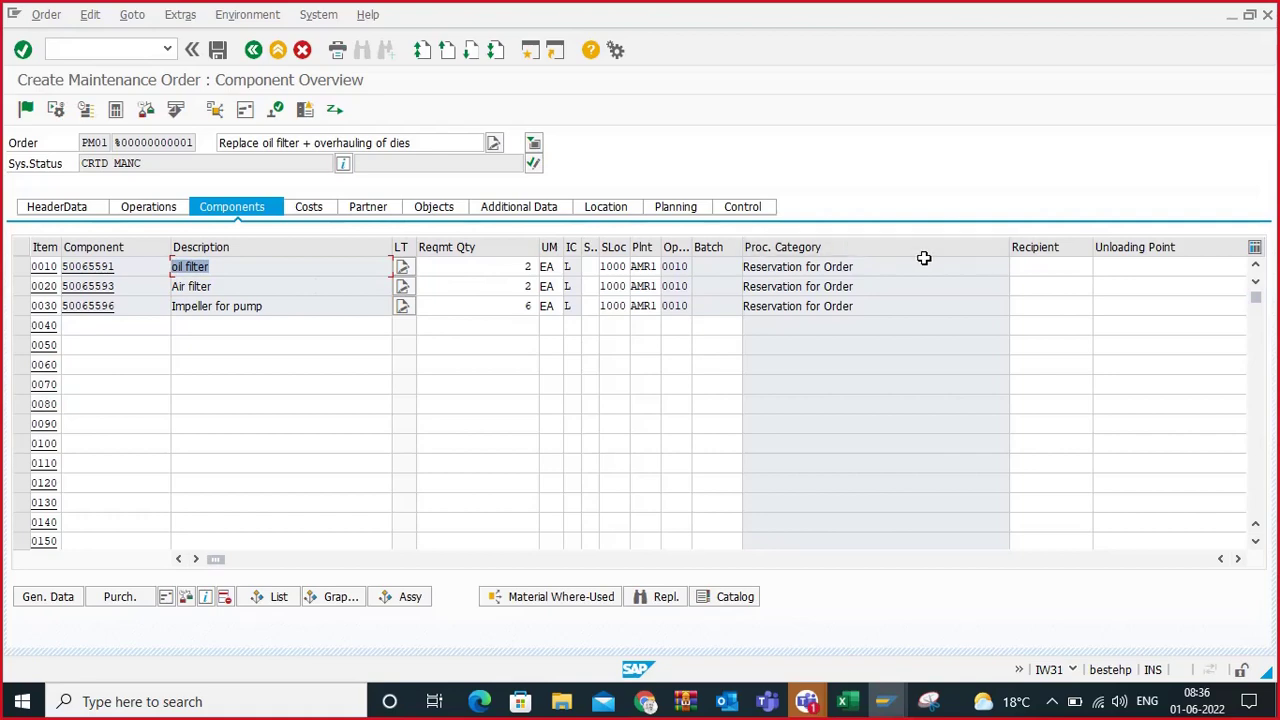
{"action": "left_click", "coordinate": [91, 209]}
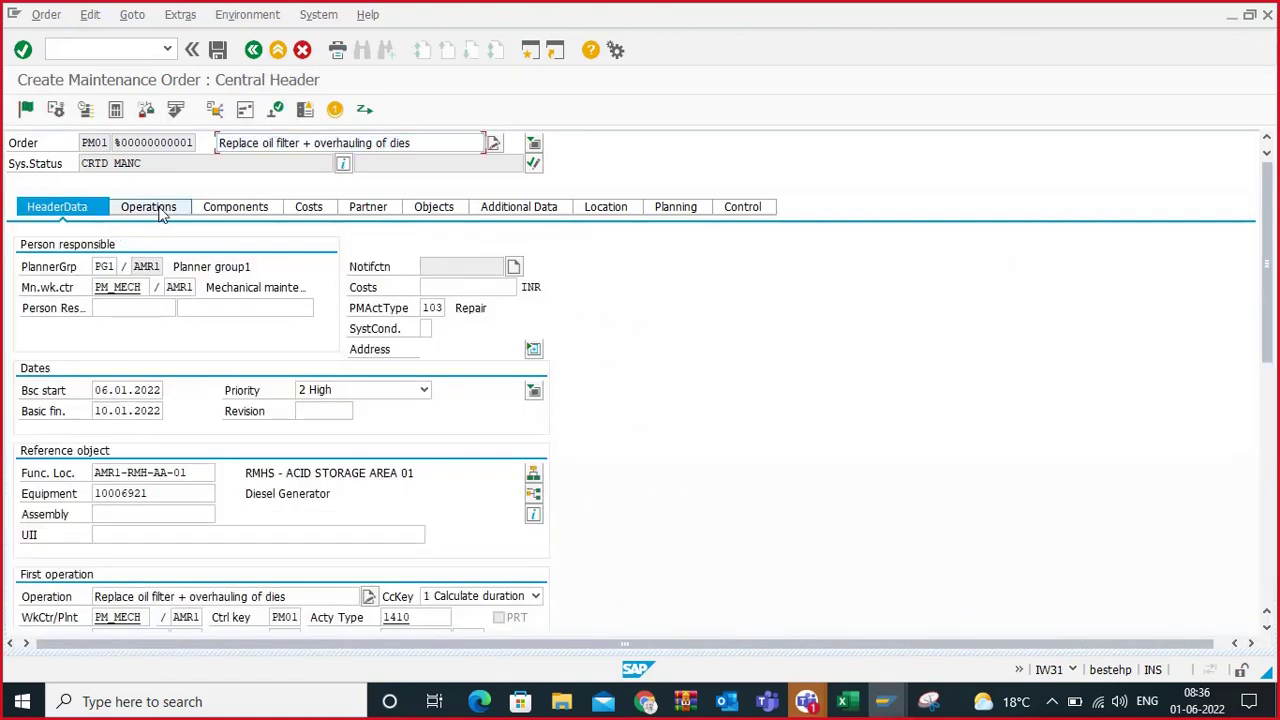
{"action": "left_click", "coordinate": [182, 208]}
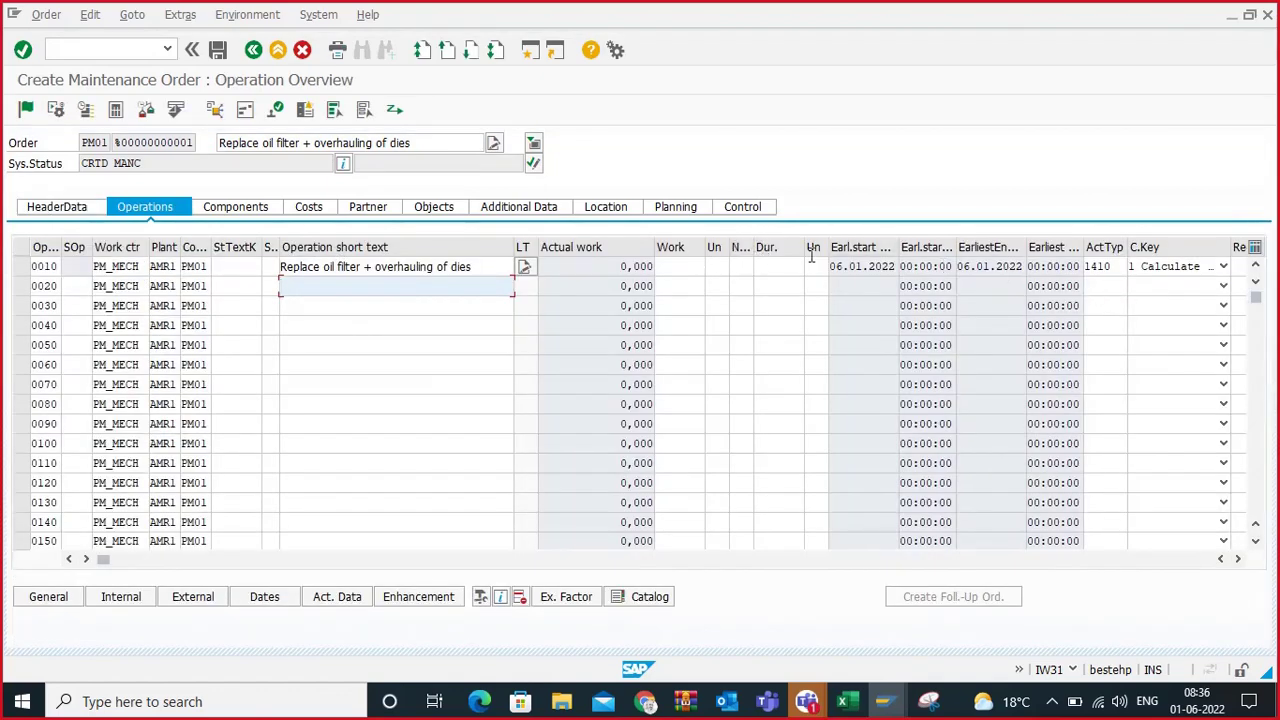
{"action": "left_click", "coordinate": [688, 268]}
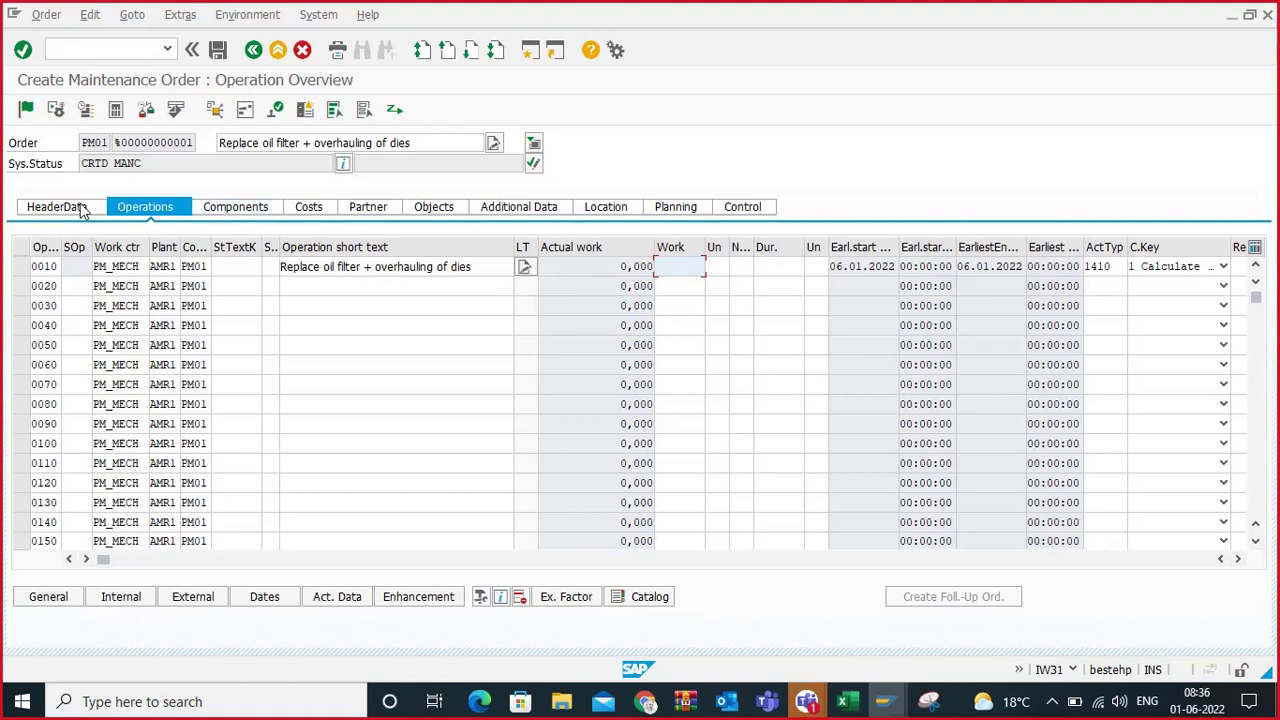
{"action": "left_click", "coordinate": [78, 210]}
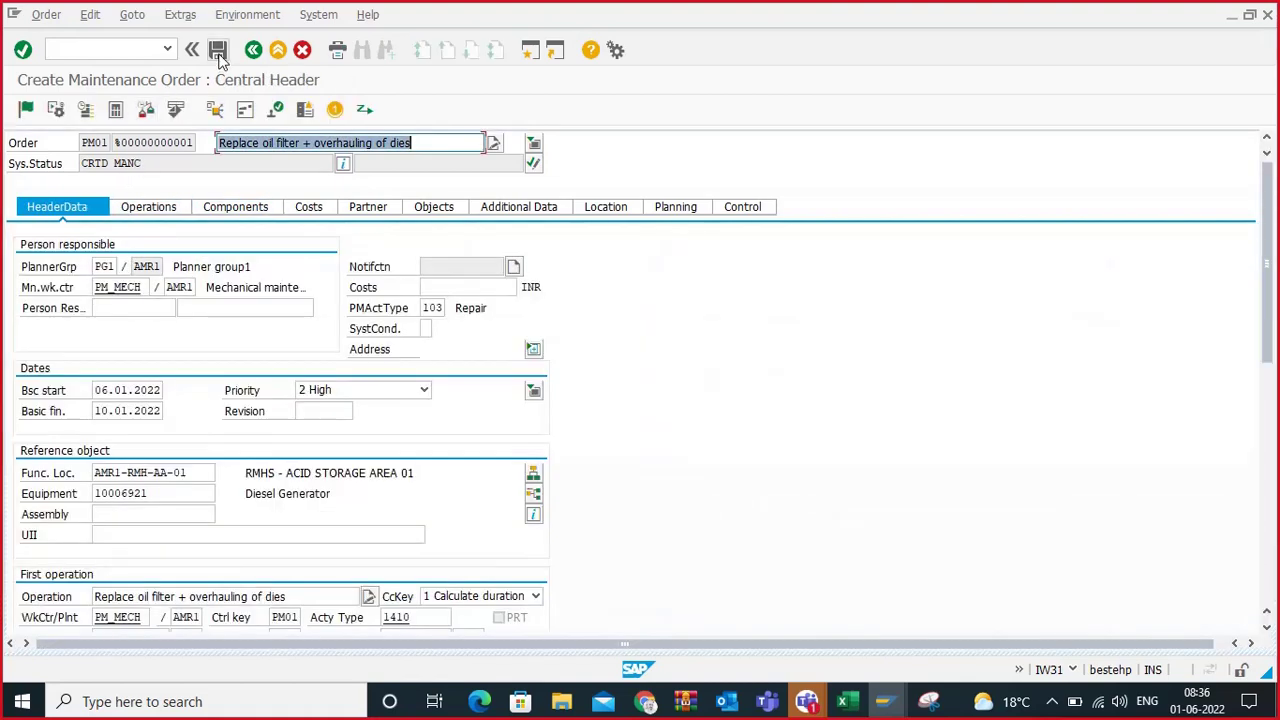
{"action": "left_click", "coordinate": [219, 52]}
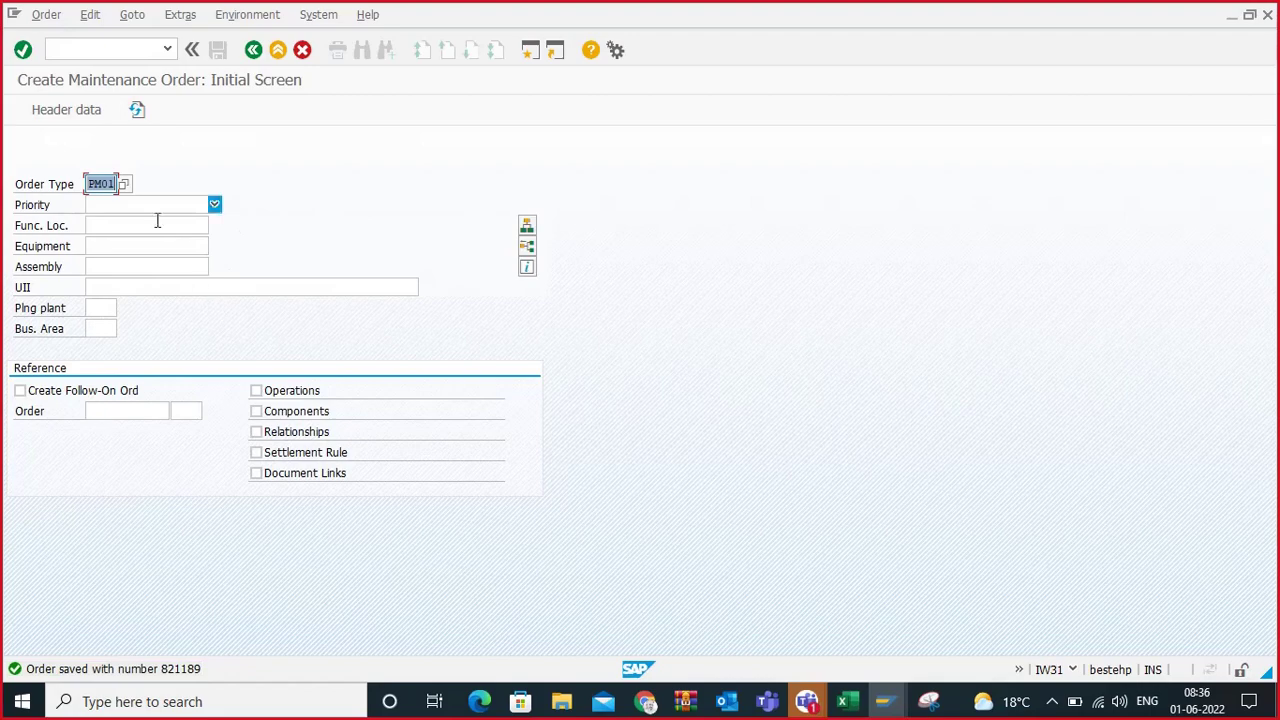
Step: Open the newly saved maintenance order in change mode
{"action": "left_click", "coordinate": [47, 15]}
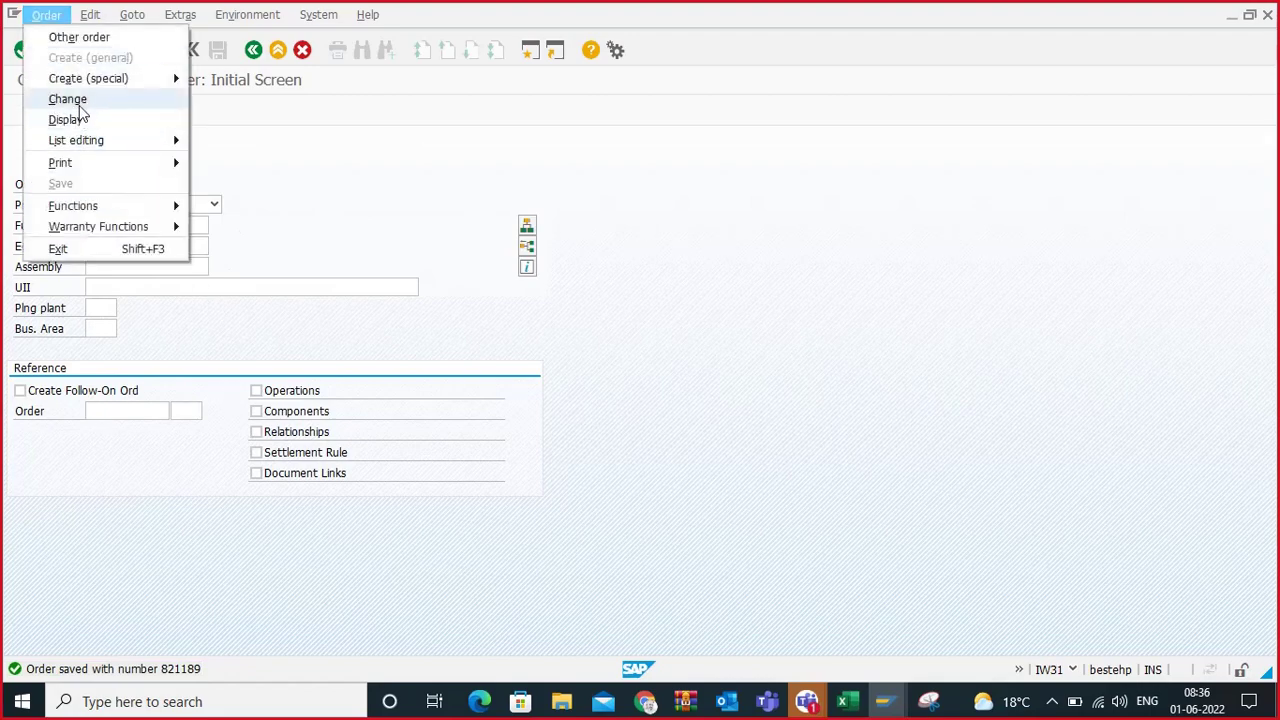
{"action": "left_click", "coordinate": [72, 97]}
{"action": "key", "text": "Return"}
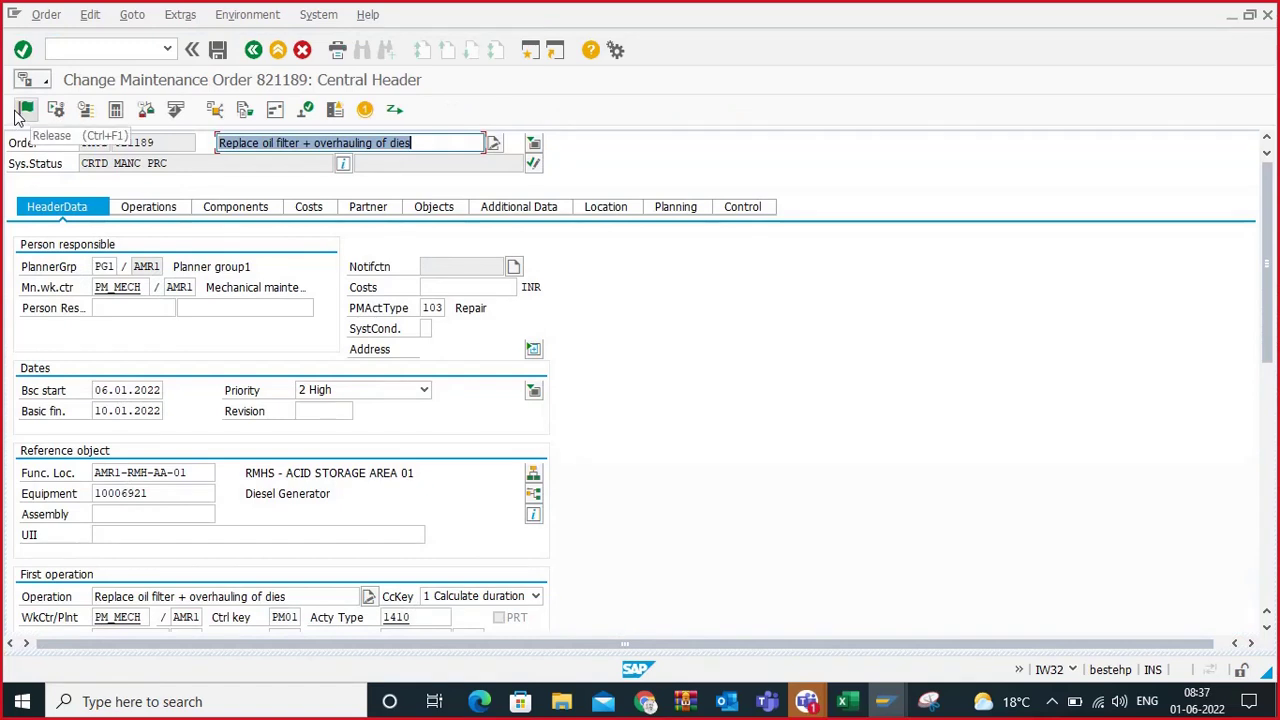
Step: Switch to the Microsoft Teams meeting to check its chat and the recording status, and return to SAP
{"action": "mouse_move", "coordinate": [806, 701]}
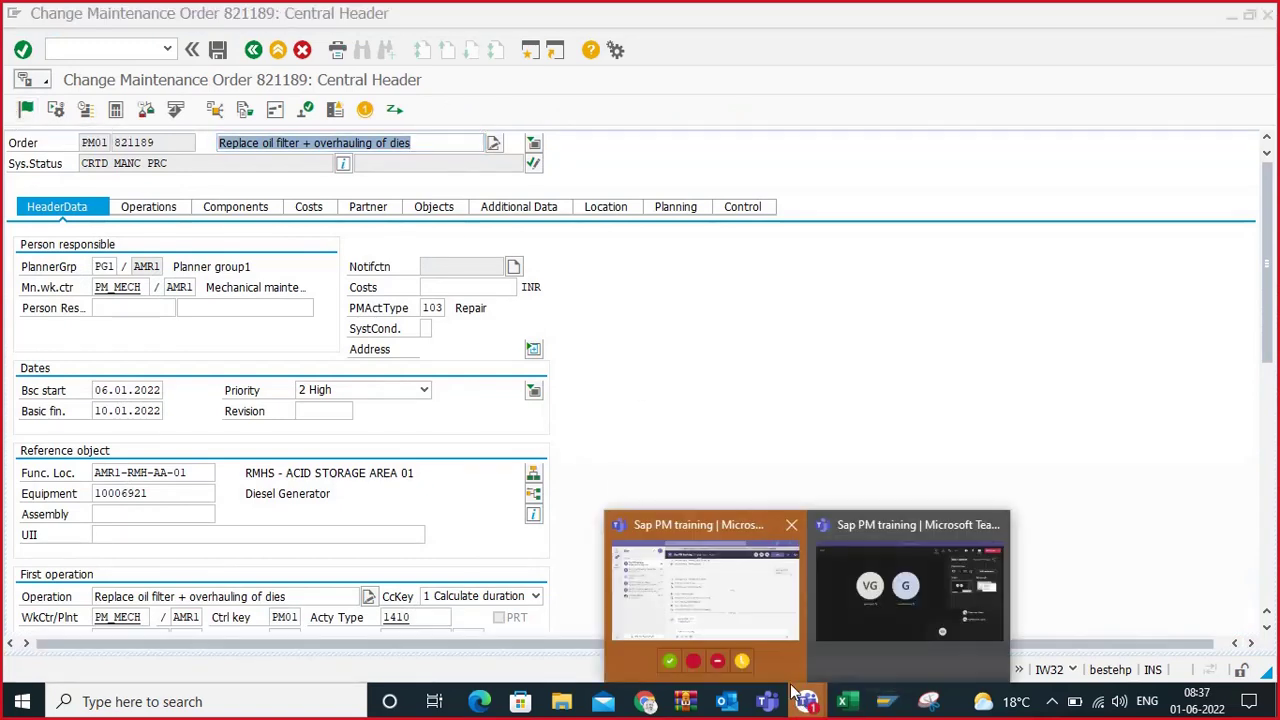
{"action": "left_click", "coordinate": [747, 567]}
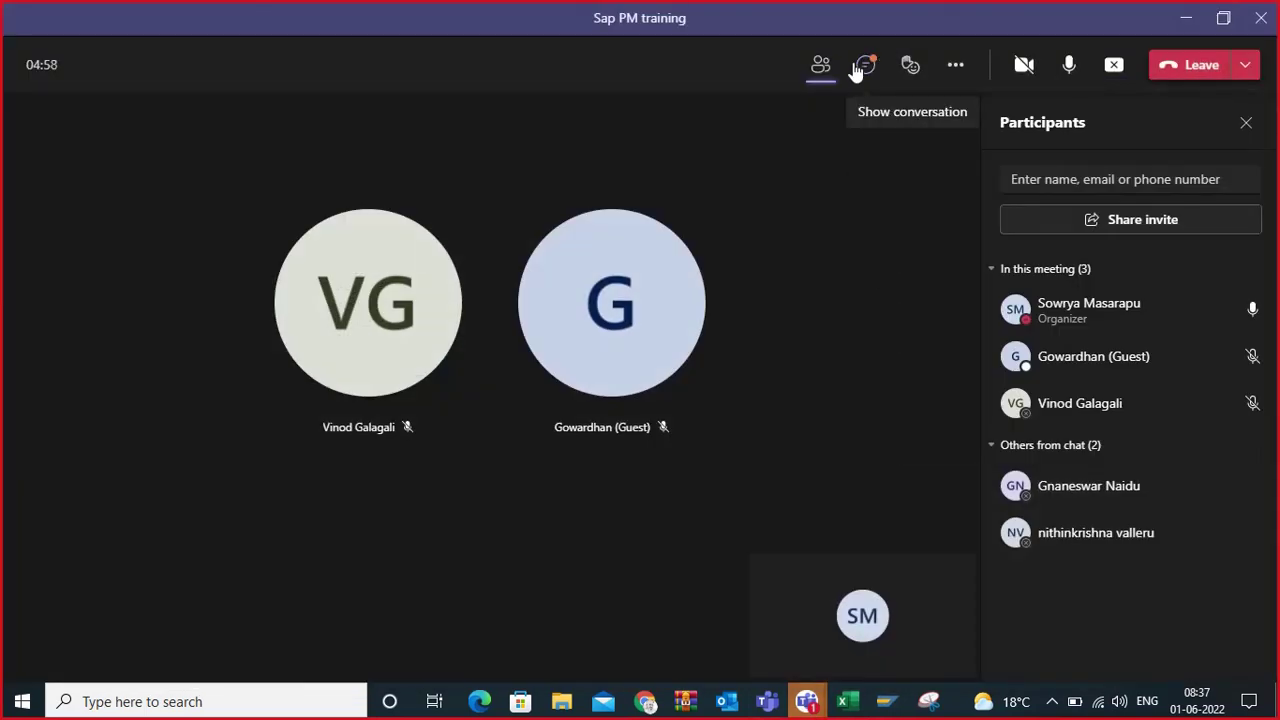
{"action": "left_click", "coordinate": [864, 66]}
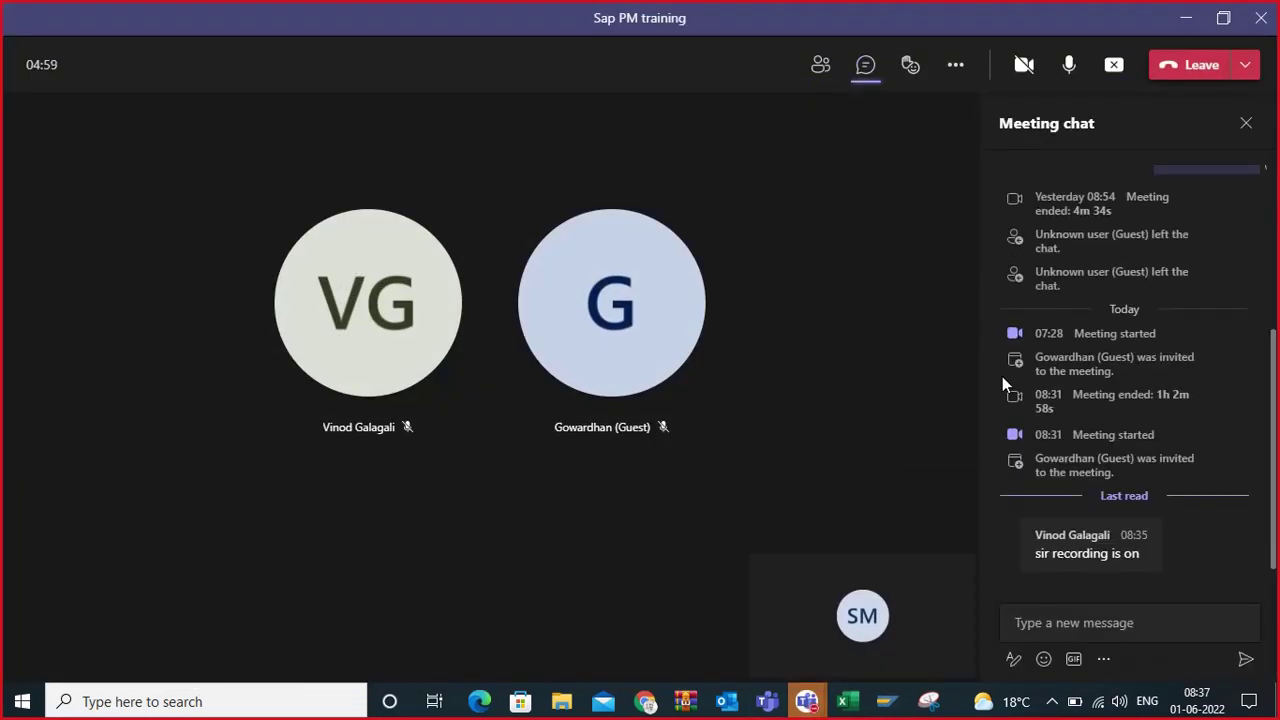
{"action": "left_click", "coordinate": [1051, 700]}
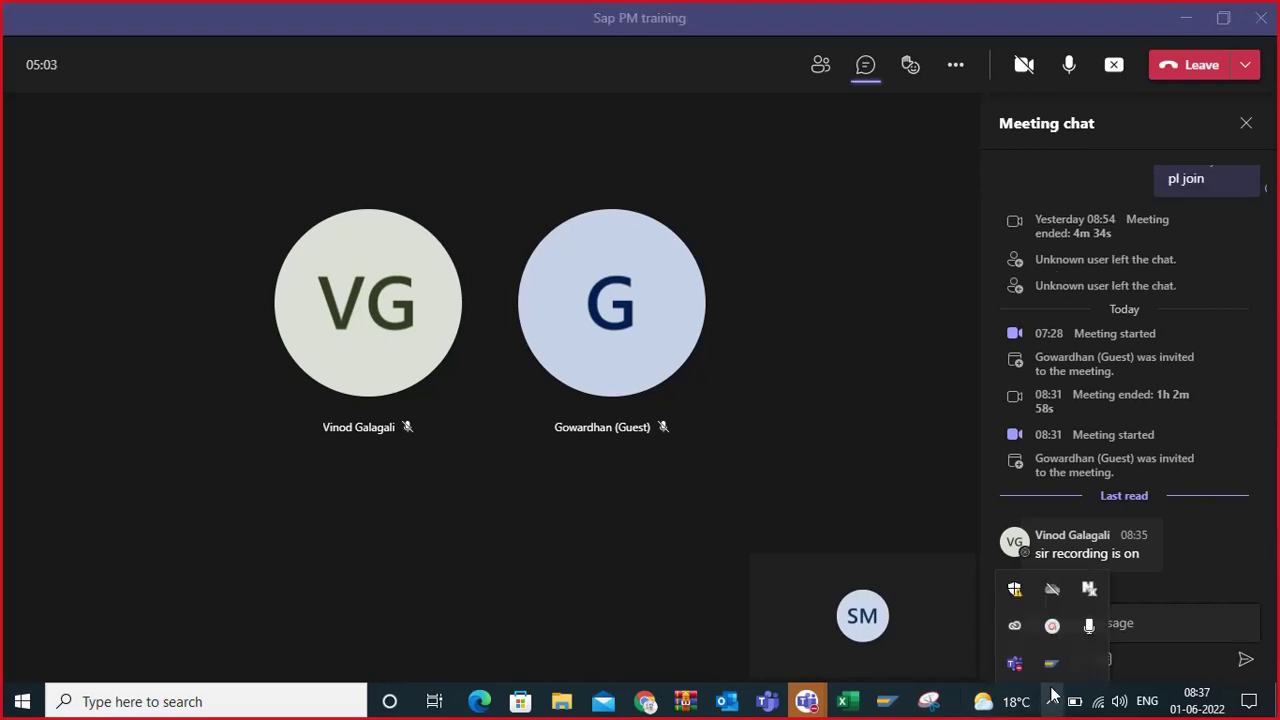
{"action": "left_click", "coordinate": [1051, 624]}
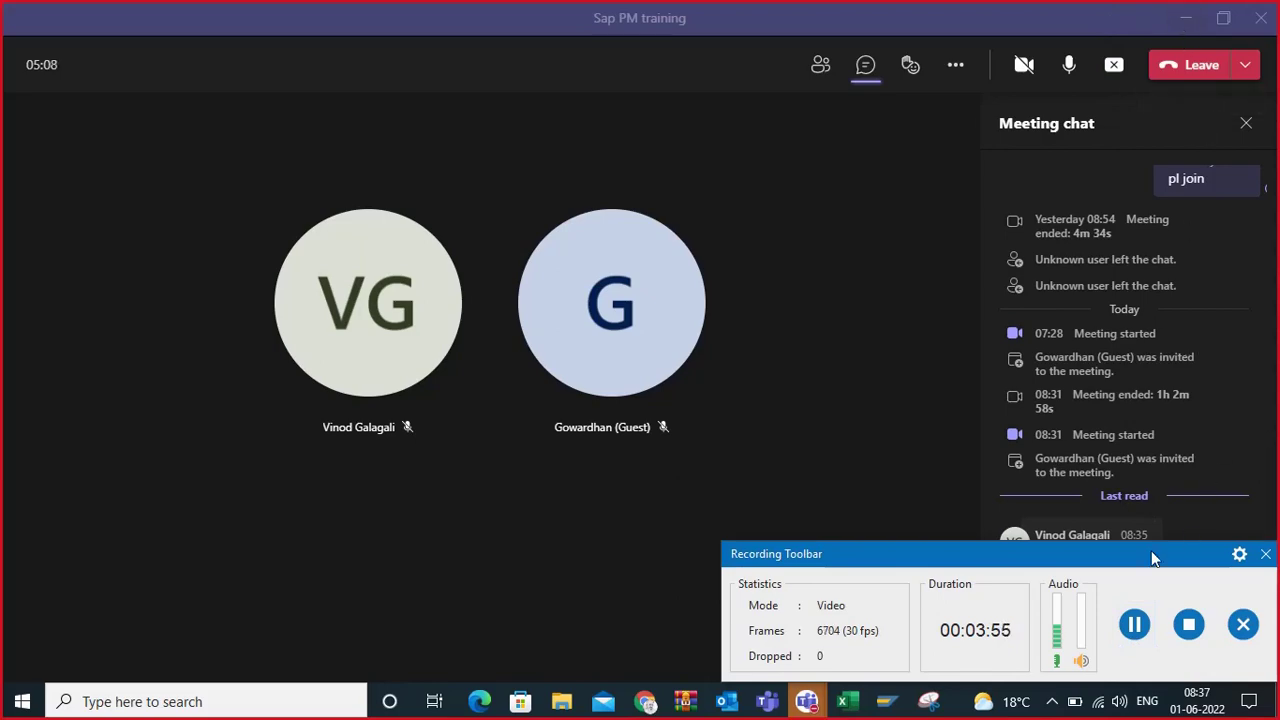
{"action": "left_click", "coordinate": [1186, 19]}
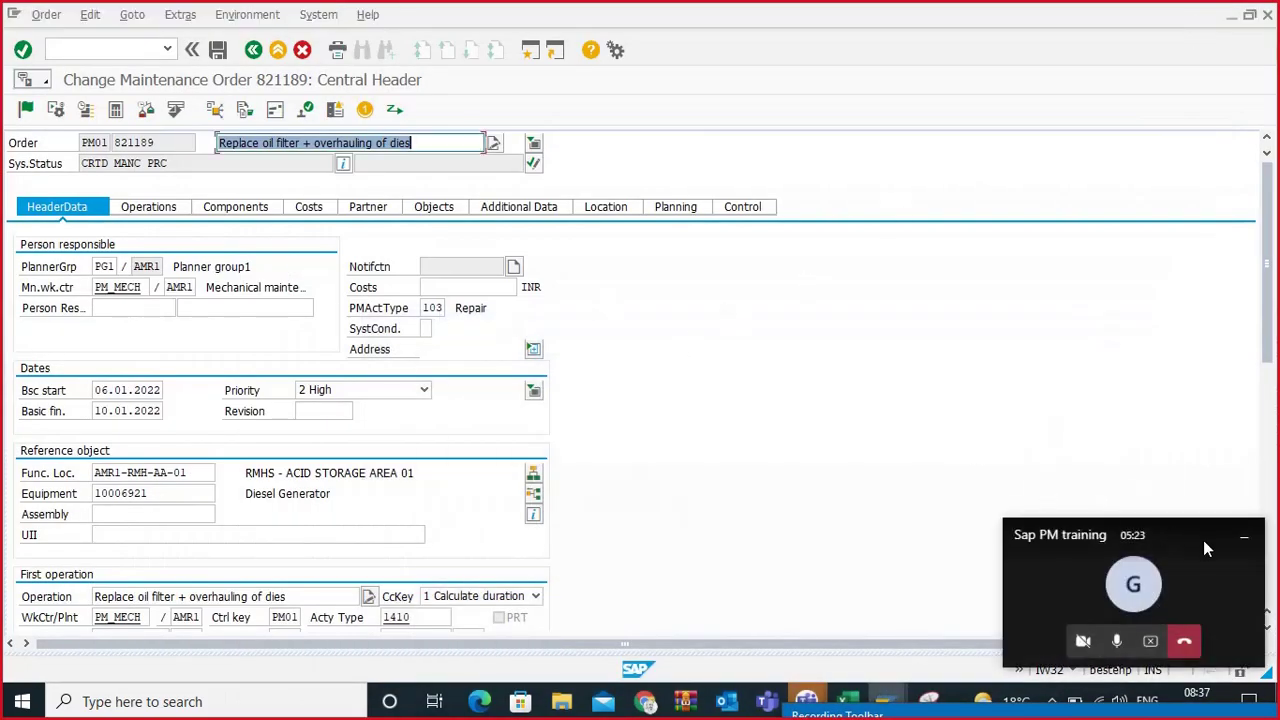
{"action": "left_click", "coordinate": [1244, 538]}
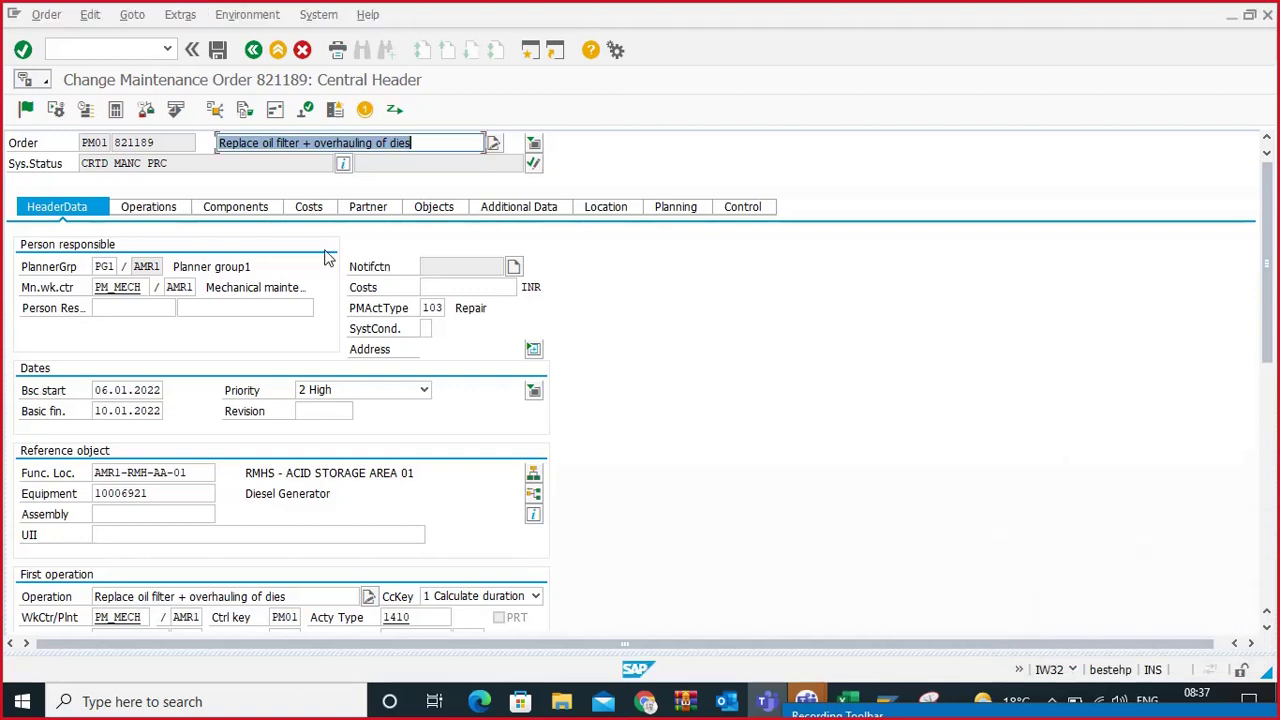
Step: Release the maintenance order and acknowledge the availability check message
{"action": "left_click", "coordinate": [25, 110]}
{"action": "left_click_drag", "start_coordinate": [240, 412], "coordinate": [425, 208]}
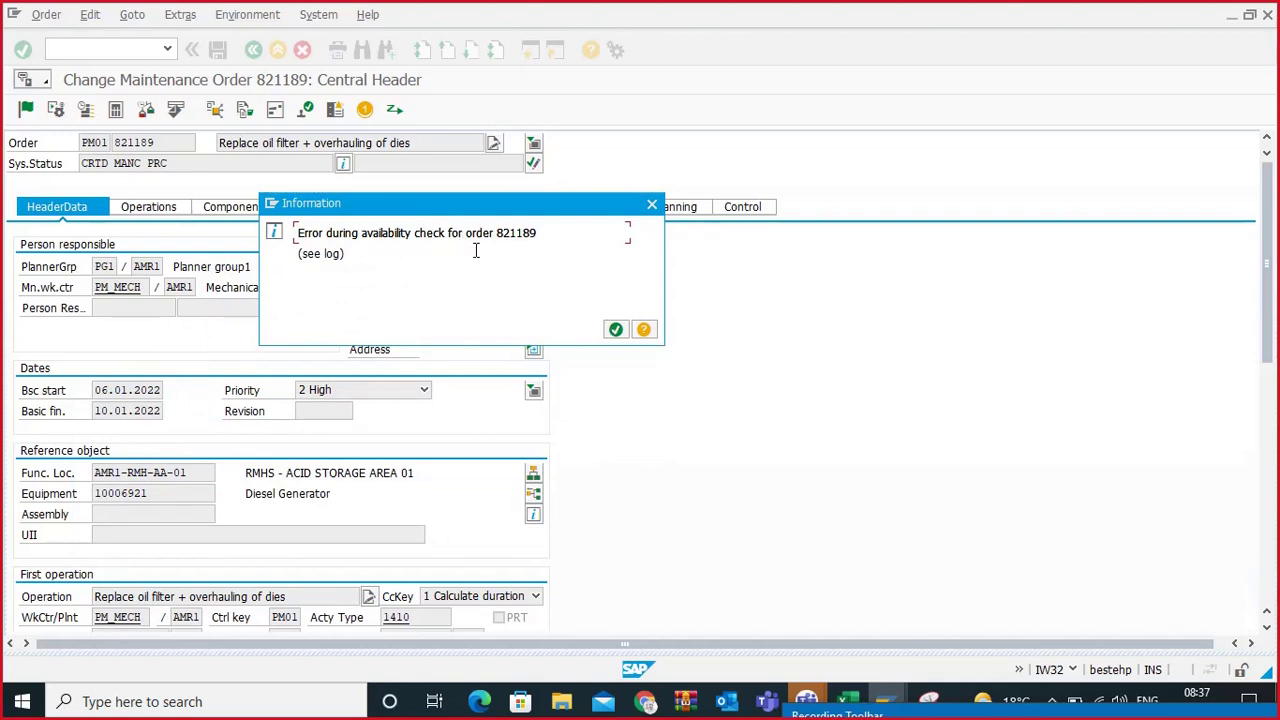
{"action": "left_click", "coordinate": [615, 329]}
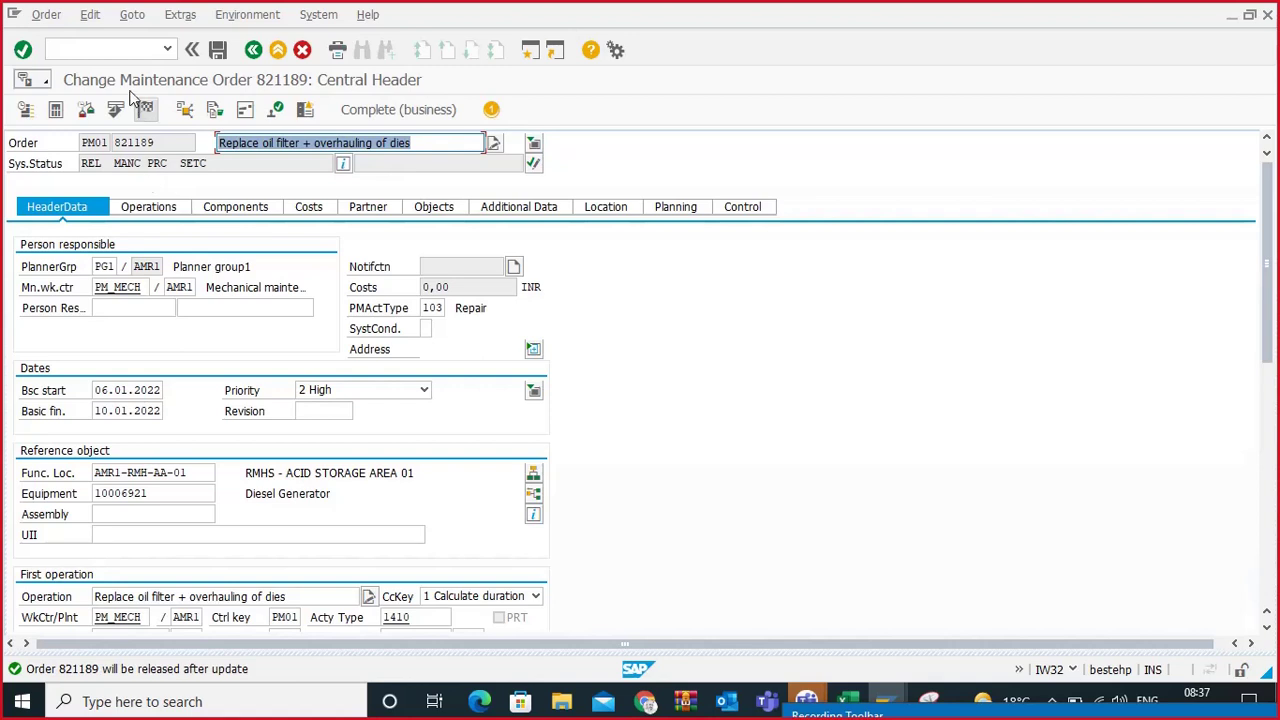
Step: Run the stock material availability check for the released order and open its message log
{"action": "left_click", "coordinate": [133, 15]}
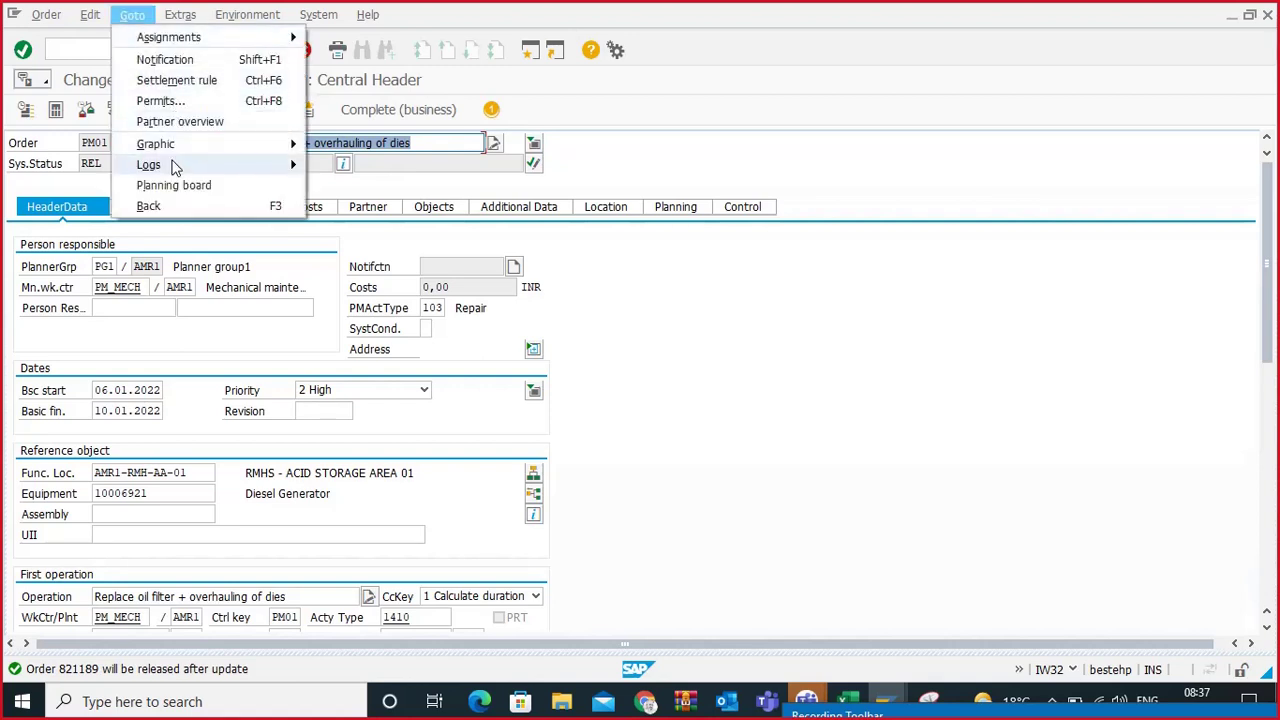
{"action": "mouse_move", "coordinate": [171, 164]}
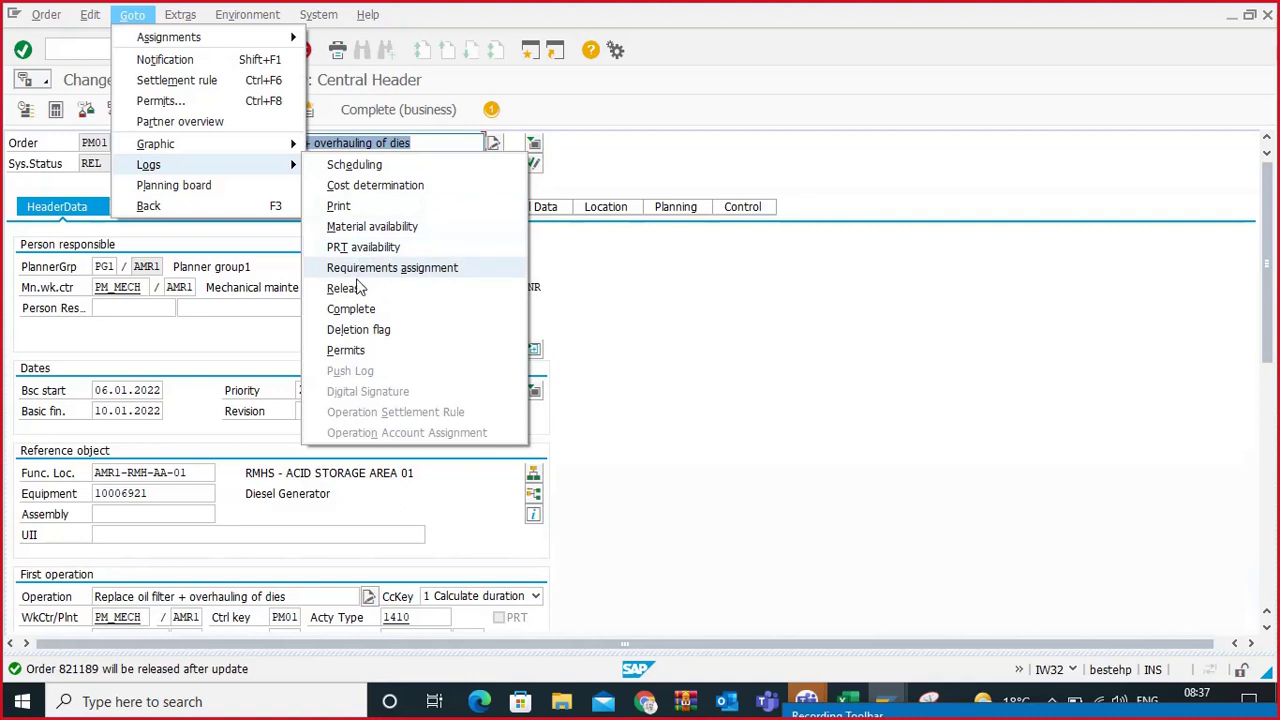
{"action": "left_click", "coordinate": [46, 14]}
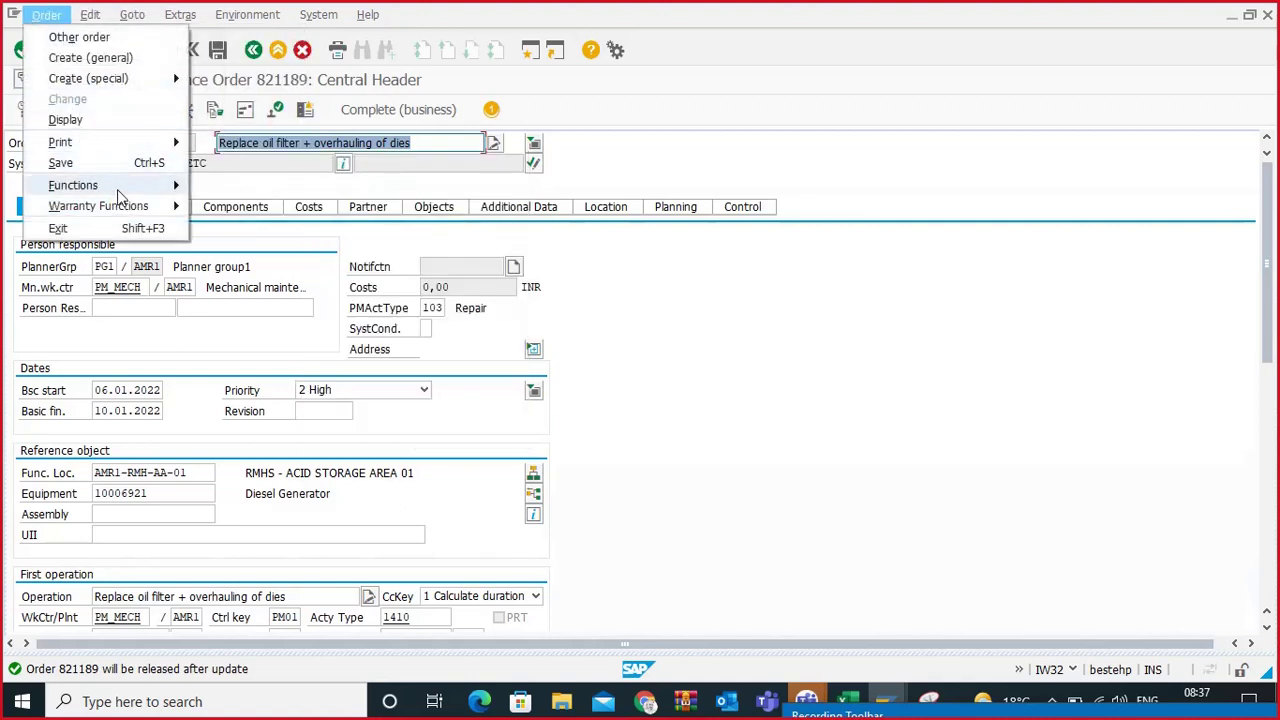
{"action": "mouse_move", "coordinate": [100, 185]}
{"action": "mouse_move", "coordinate": [278, 398]}
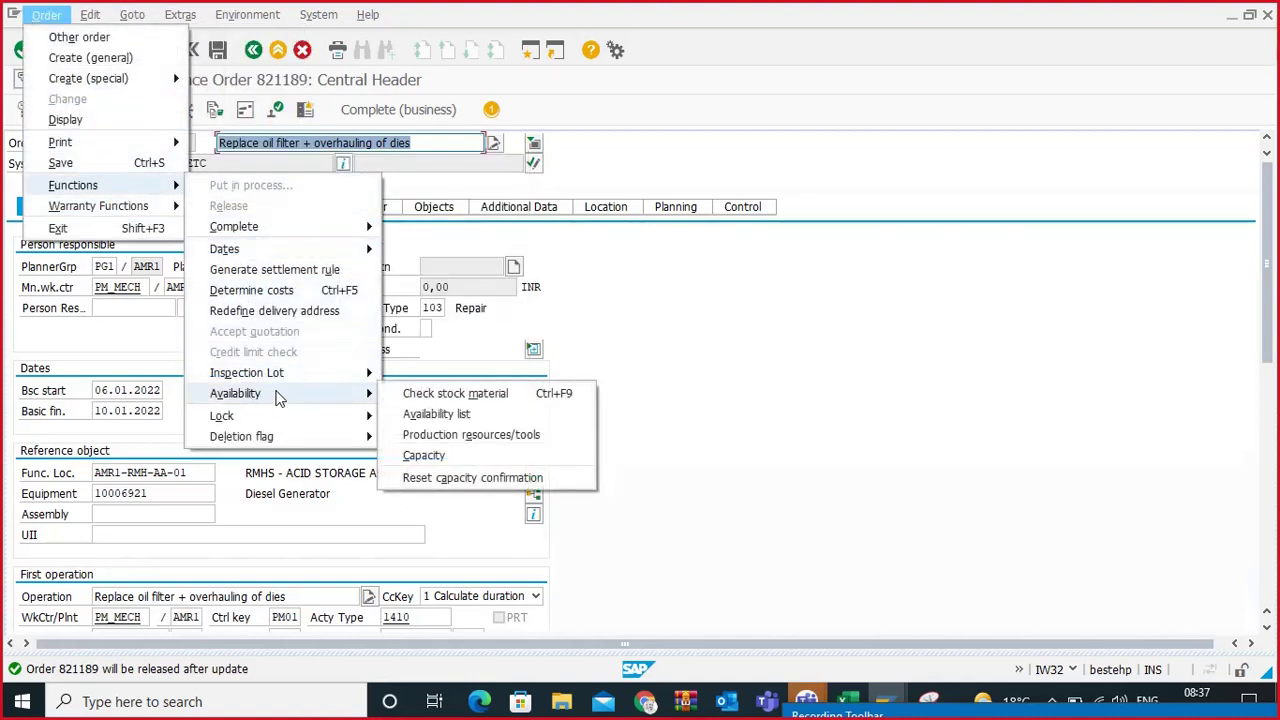
{"action": "left_click", "coordinate": [436, 398]}
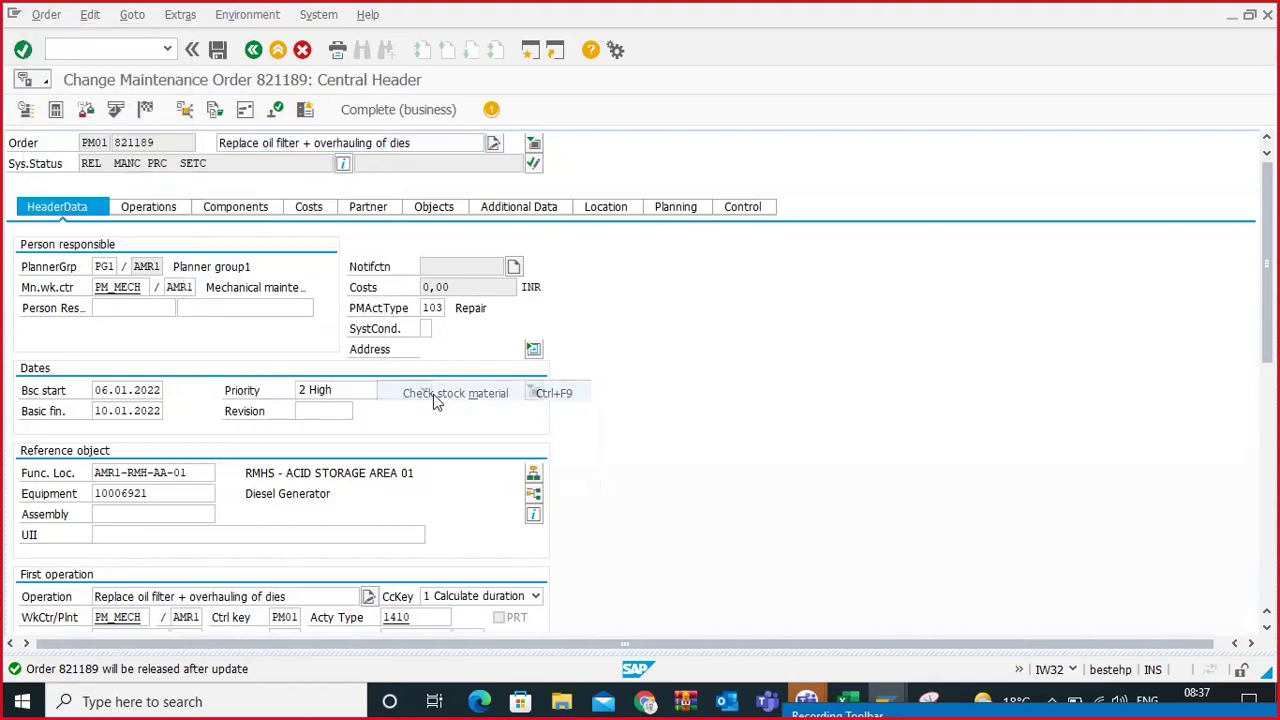
{"action": "left_click", "coordinate": [428, 538]}
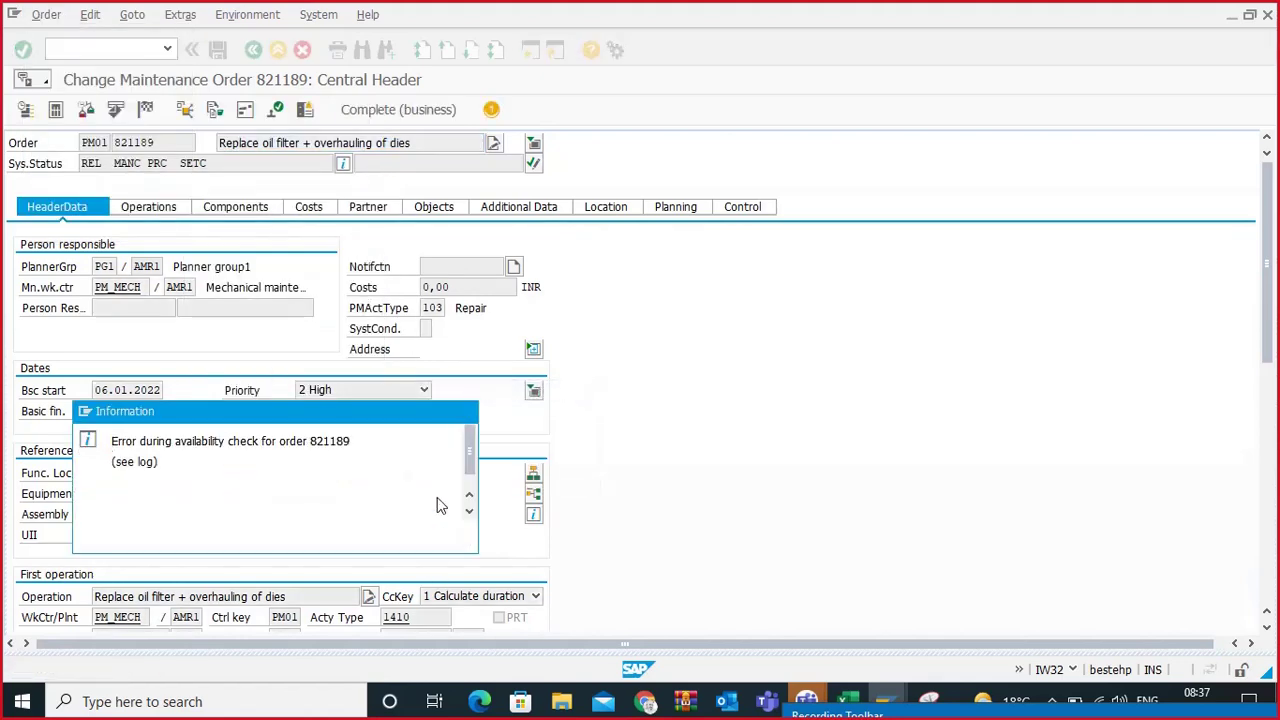
{"action": "left_click", "coordinate": [463, 280]}
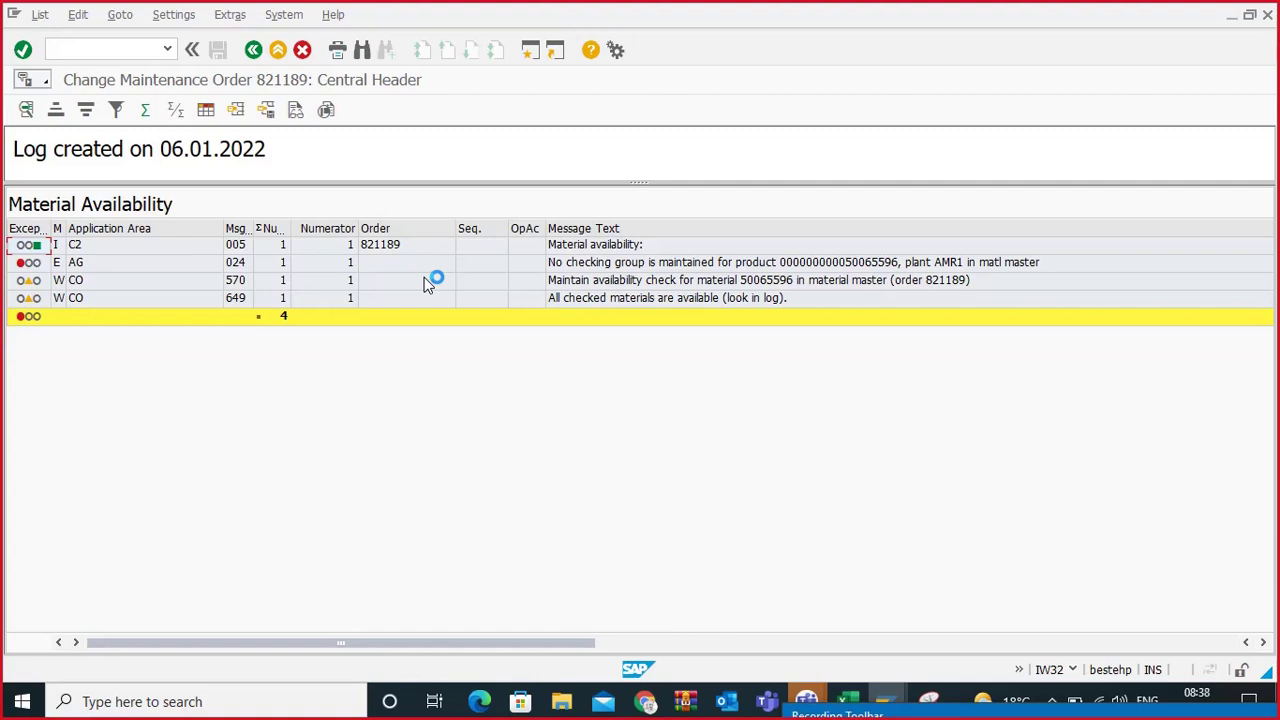
Step: Leave the material availability log and open the order's component overview
{"action": "left_click", "coordinate": [253, 49]}
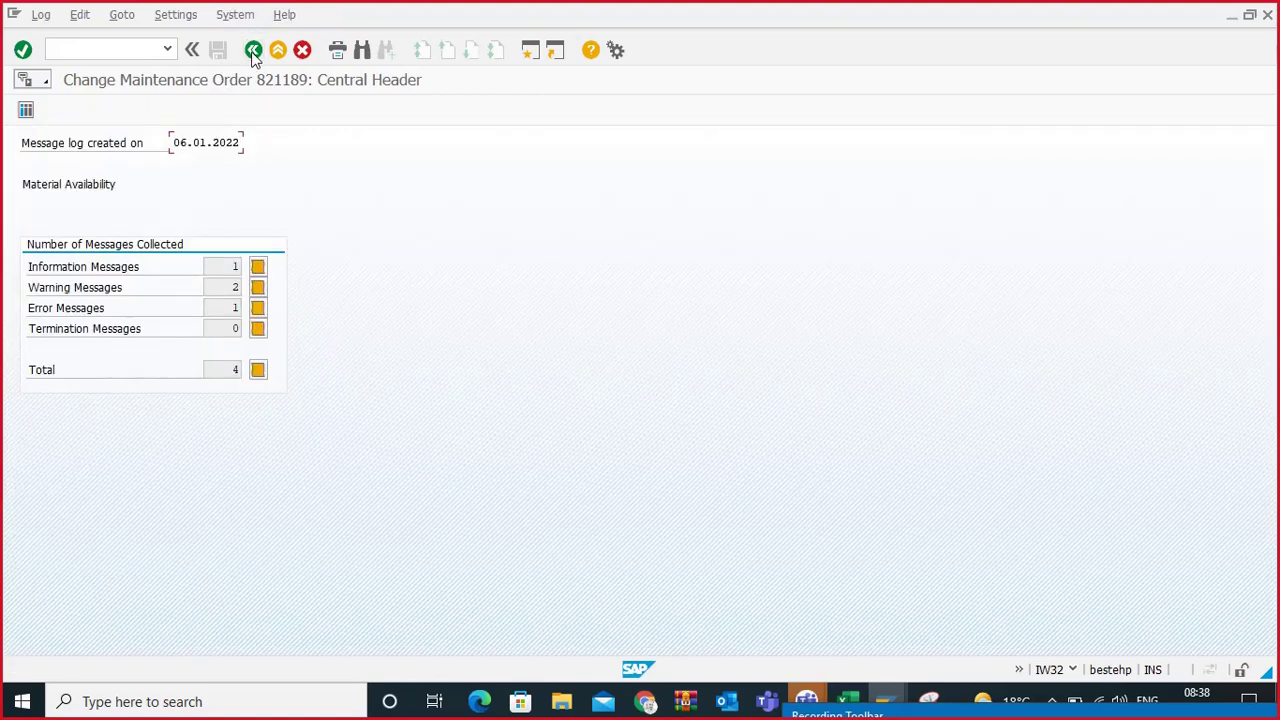
{"action": "left_click", "coordinate": [253, 49]}
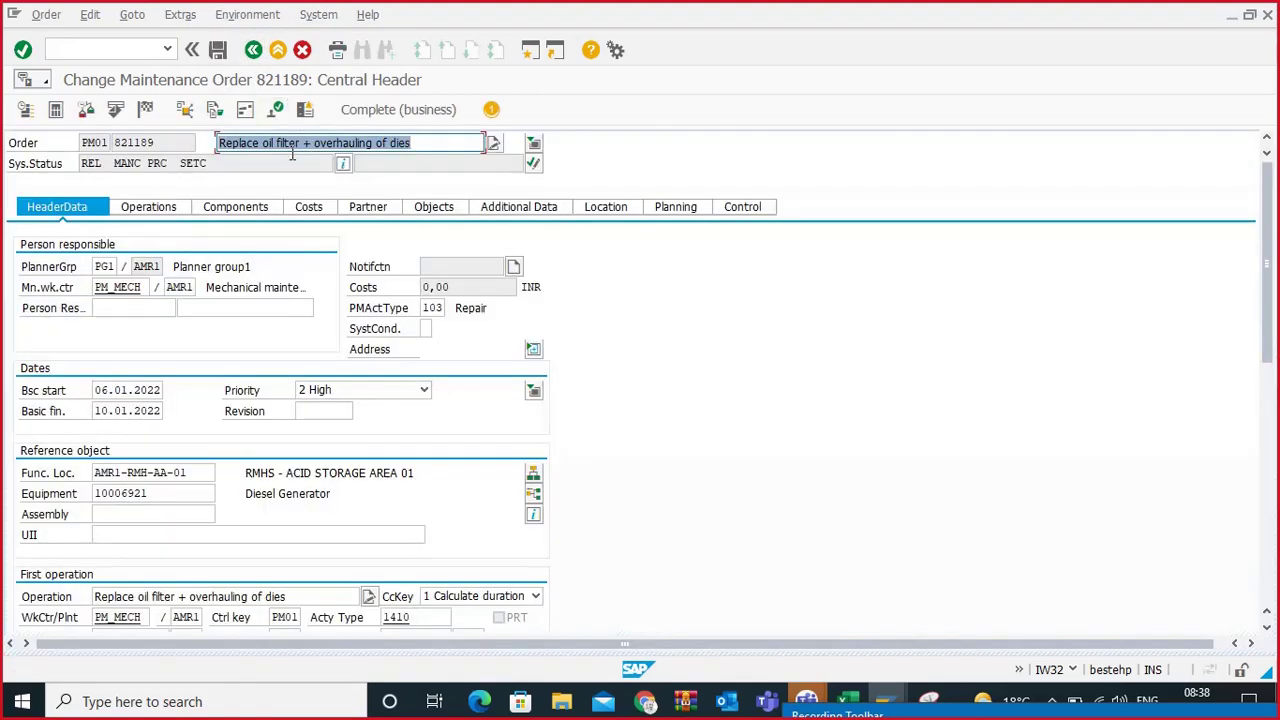
{"action": "left_click", "coordinate": [236, 207]}
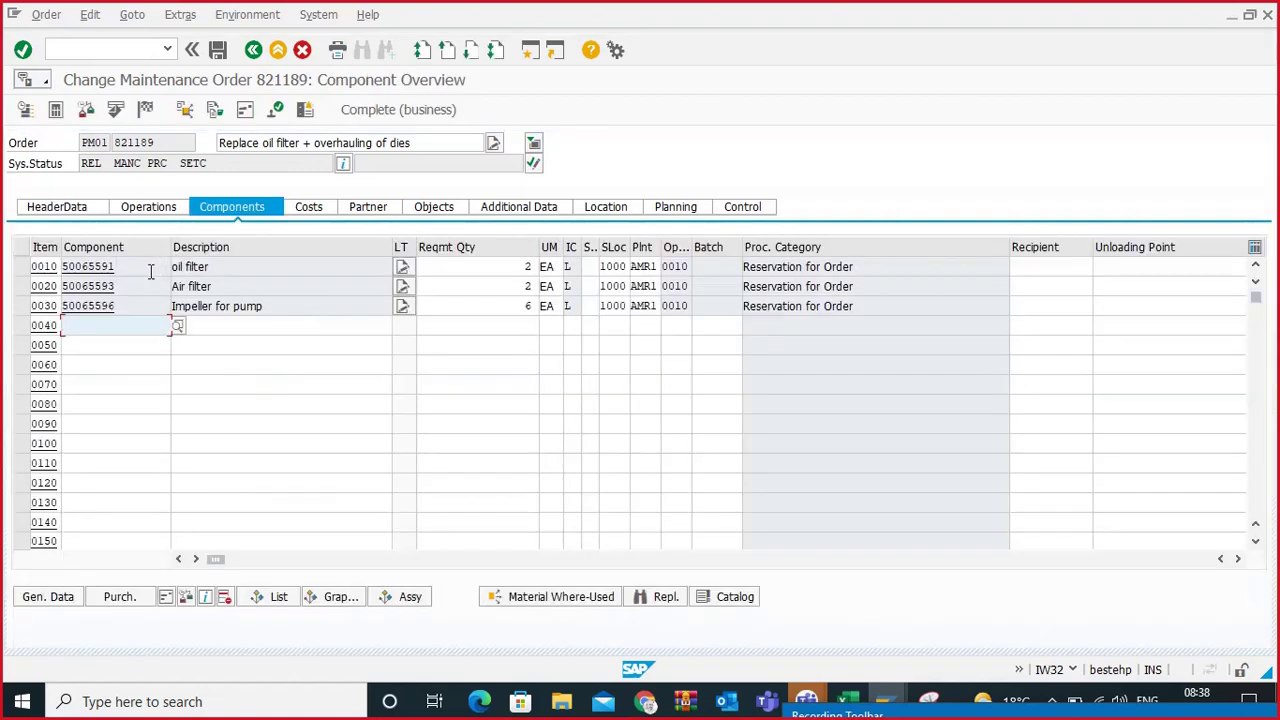
Step: Display the oil filter's material master, check its MRP 2 and MRP 3 data, and return to the component overview
{"action": "left_click", "coordinate": [131, 310]}
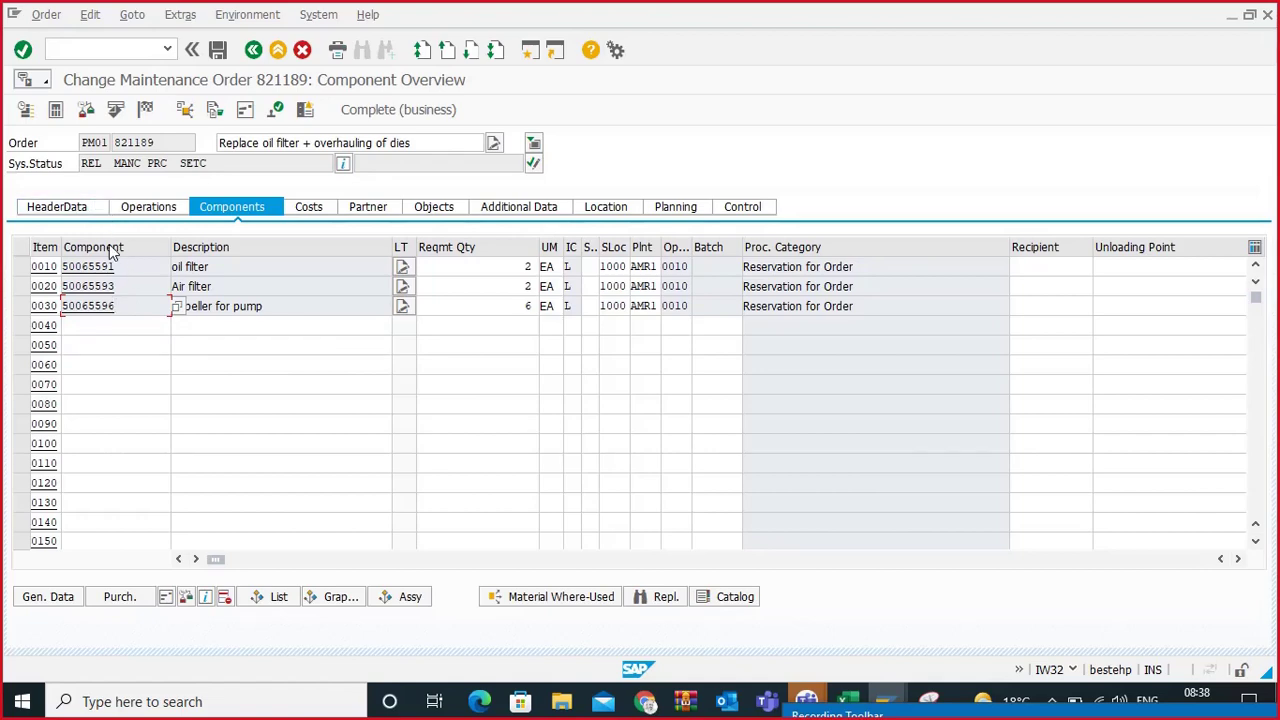
{"action": "double_click", "coordinate": [113, 266]}
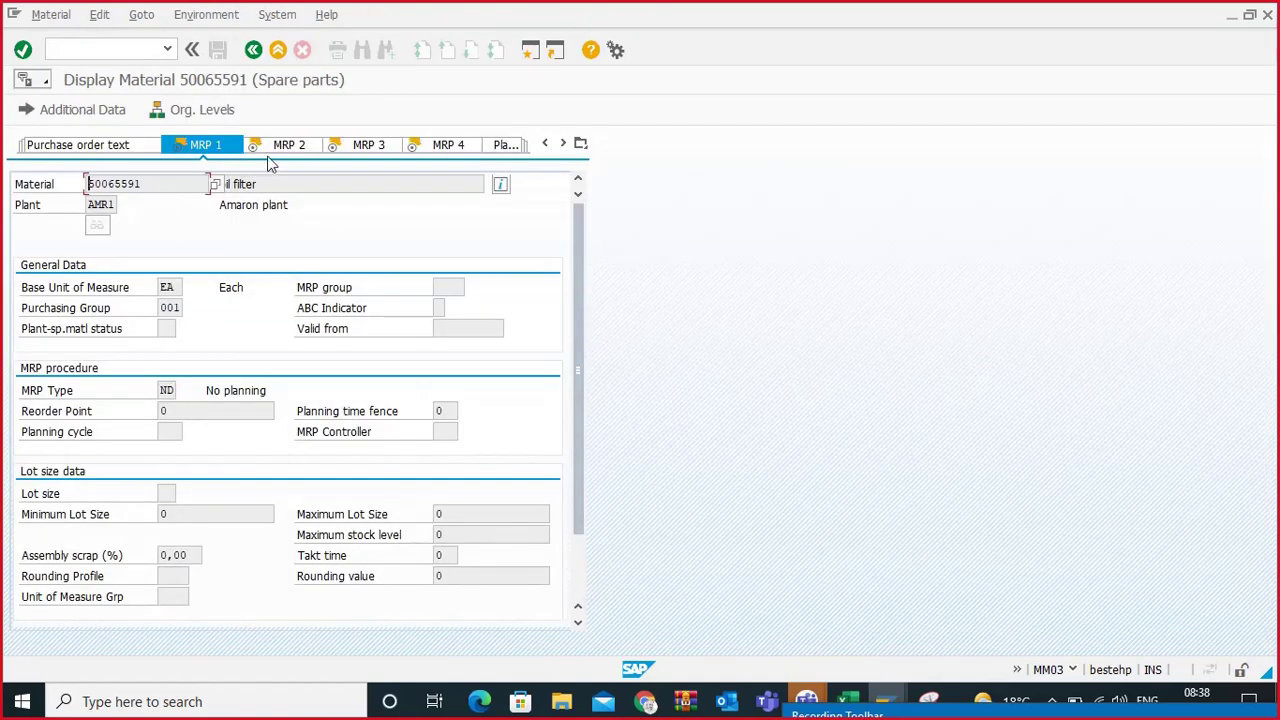
{"action": "left_click", "coordinate": [283, 146]}
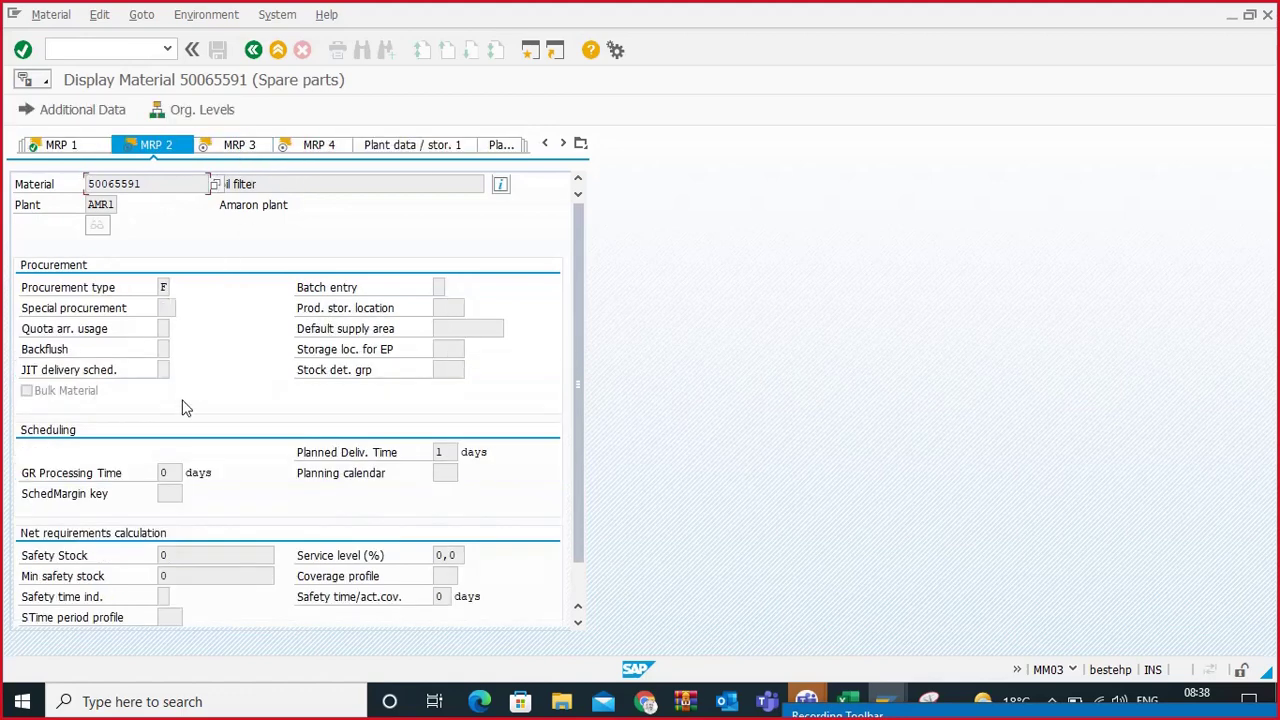
{"action": "left_click", "coordinate": [255, 146]}
{"action": "left_click", "coordinate": [253, 49]}
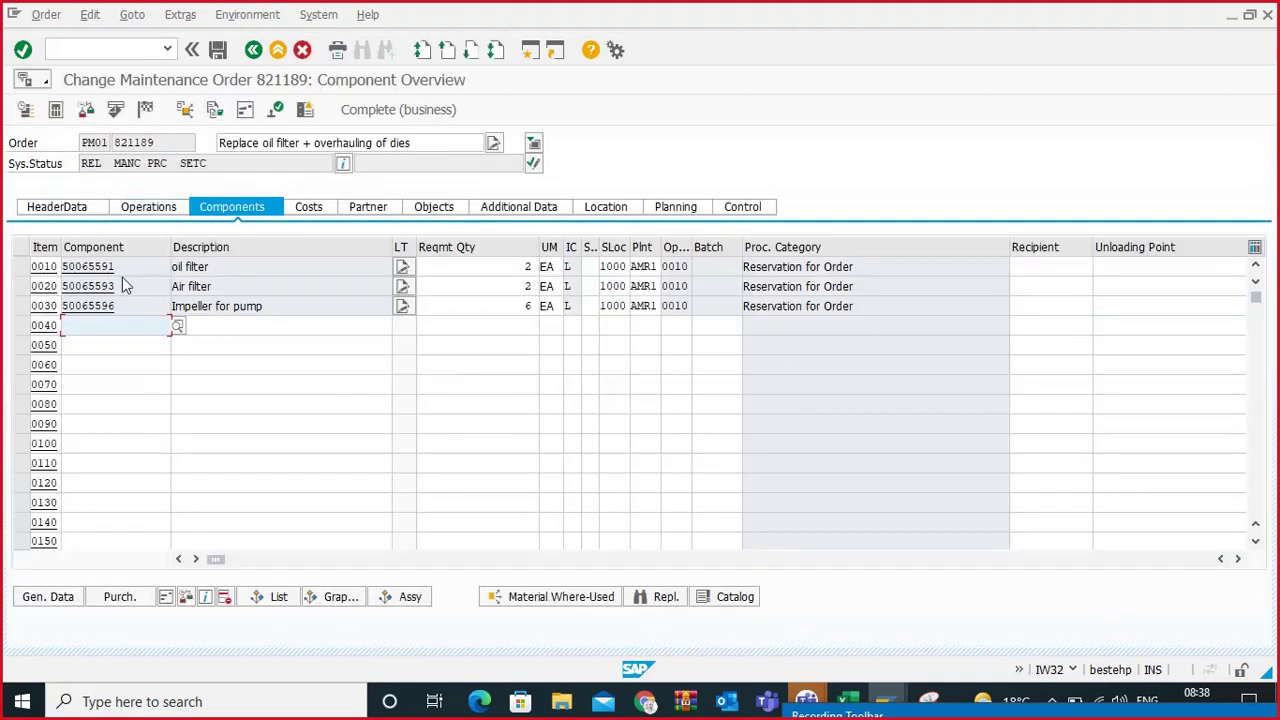
Step: Check the MRP 3 data in the air filter's material master and return to the order's components
{"action": "double_click", "coordinate": [118, 363]}
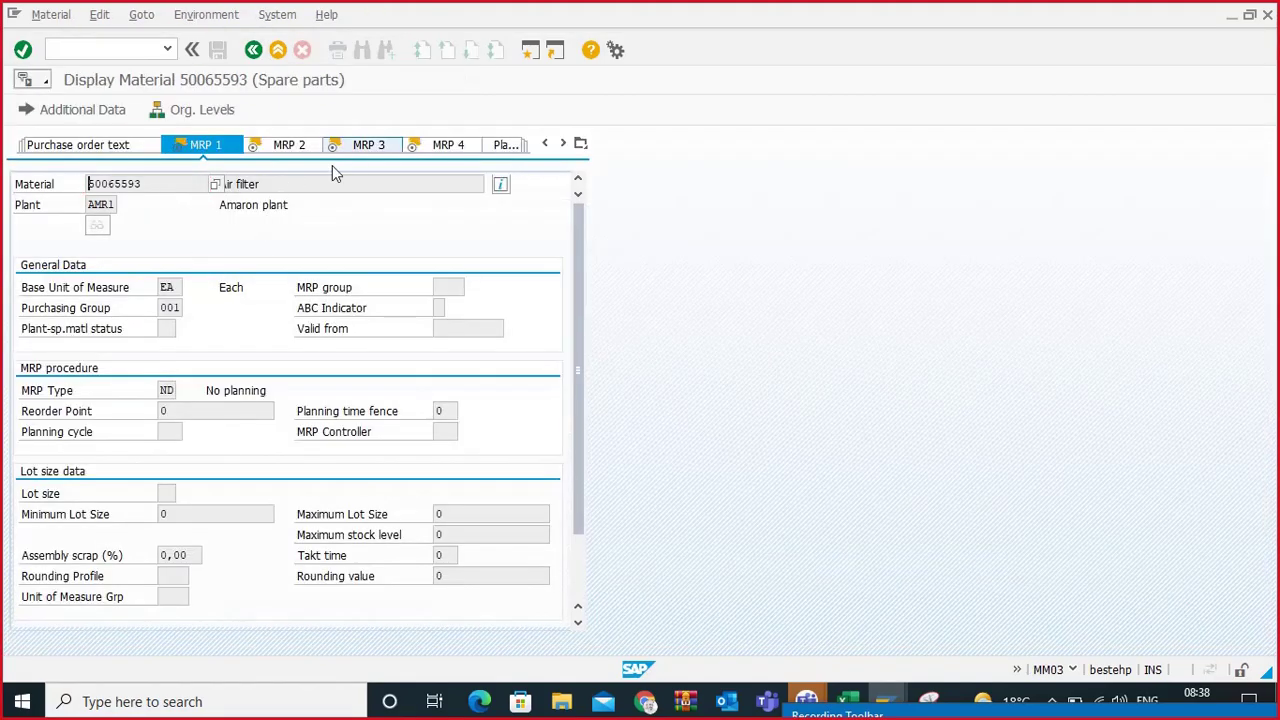
{"action": "left_click", "coordinate": [365, 145]}
{"action": "left_click", "coordinate": [268, 52]}
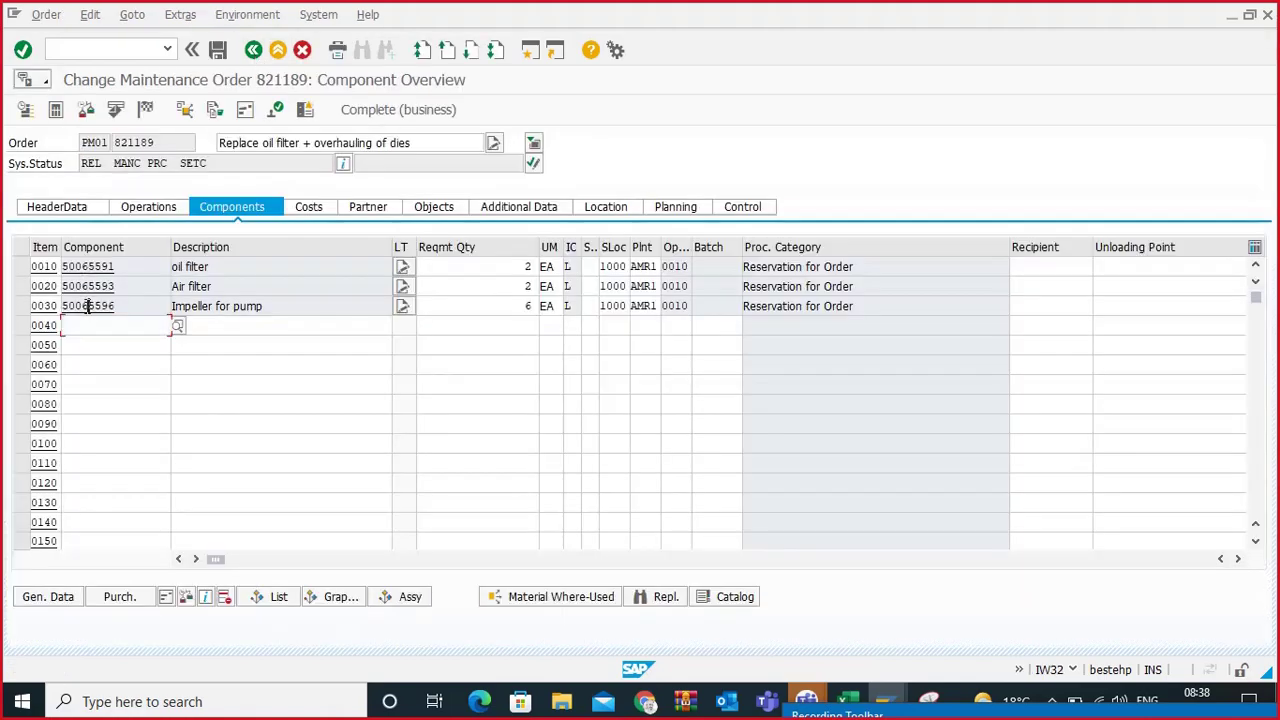
Step: Display the pump impeller's material master and examine the availability check settings in its MRP 3 data
{"action": "double_click", "coordinate": [87, 306]}
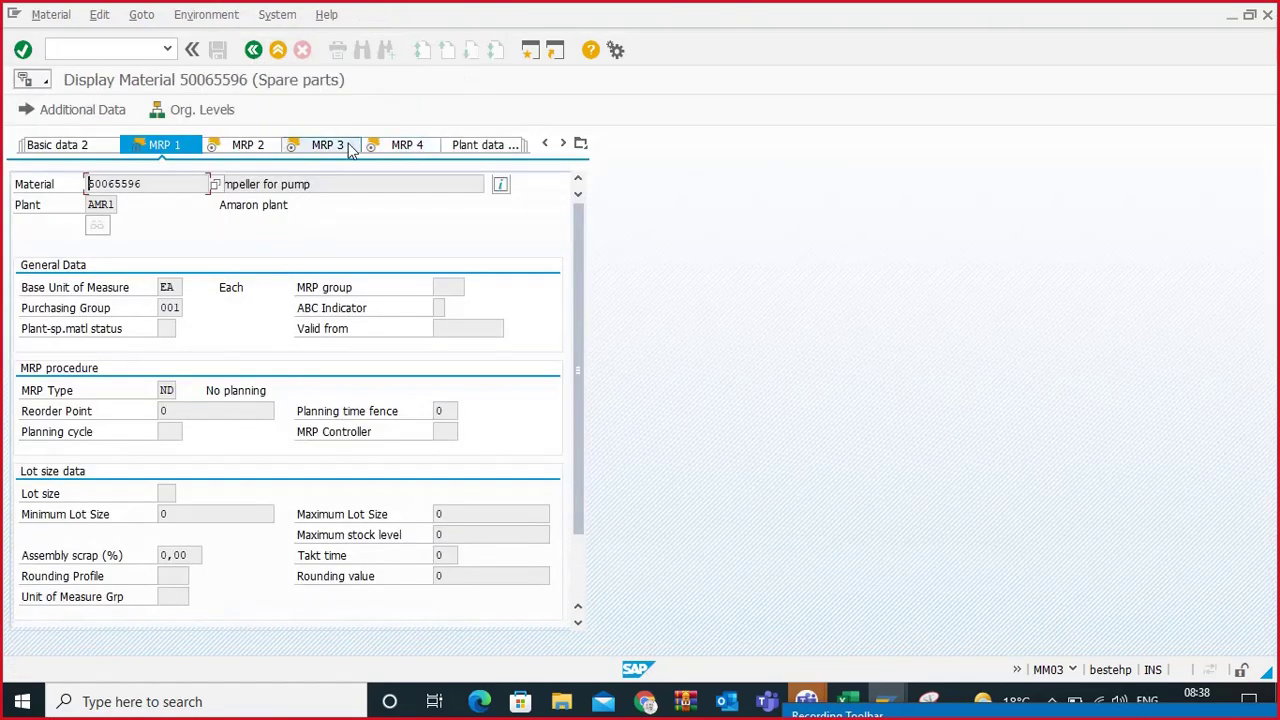
{"action": "left_click", "coordinate": [328, 145]}
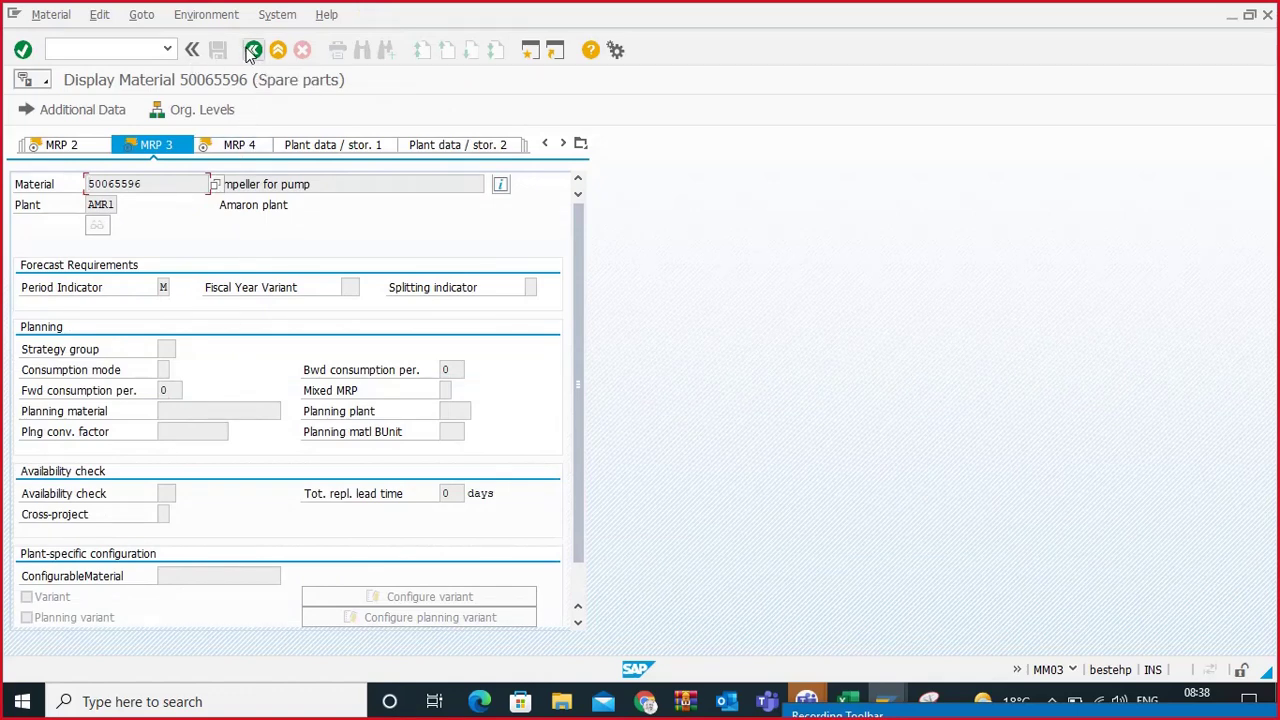
{"action": "left_click", "coordinate": [51, 15]}
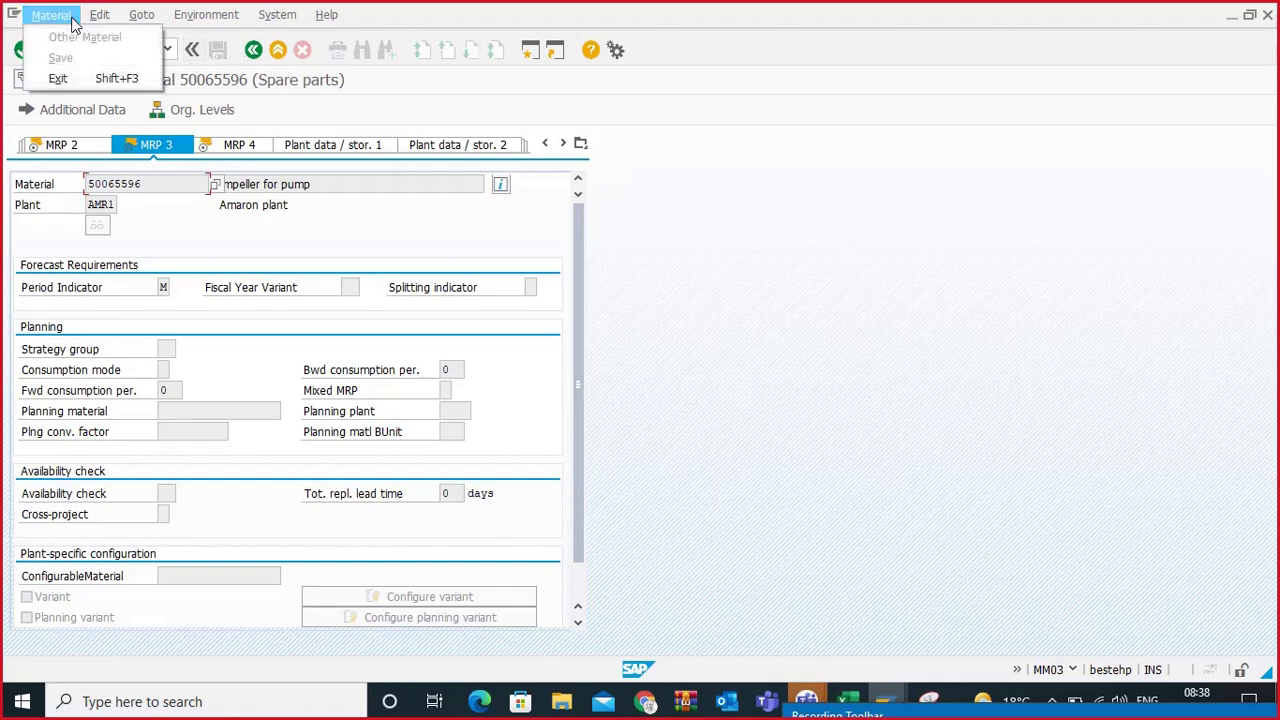
{"action": "left_click", "coordinate": [260, 128]}
Step: Copy the impeller's material number and open material 50065596 for change in a new session with /OMM02
{"action": "left_click_drag", "start_coordinate": [149, 184], "coordinate": [78, 184]}
{"action": "key", "text": "ctrl+c"}
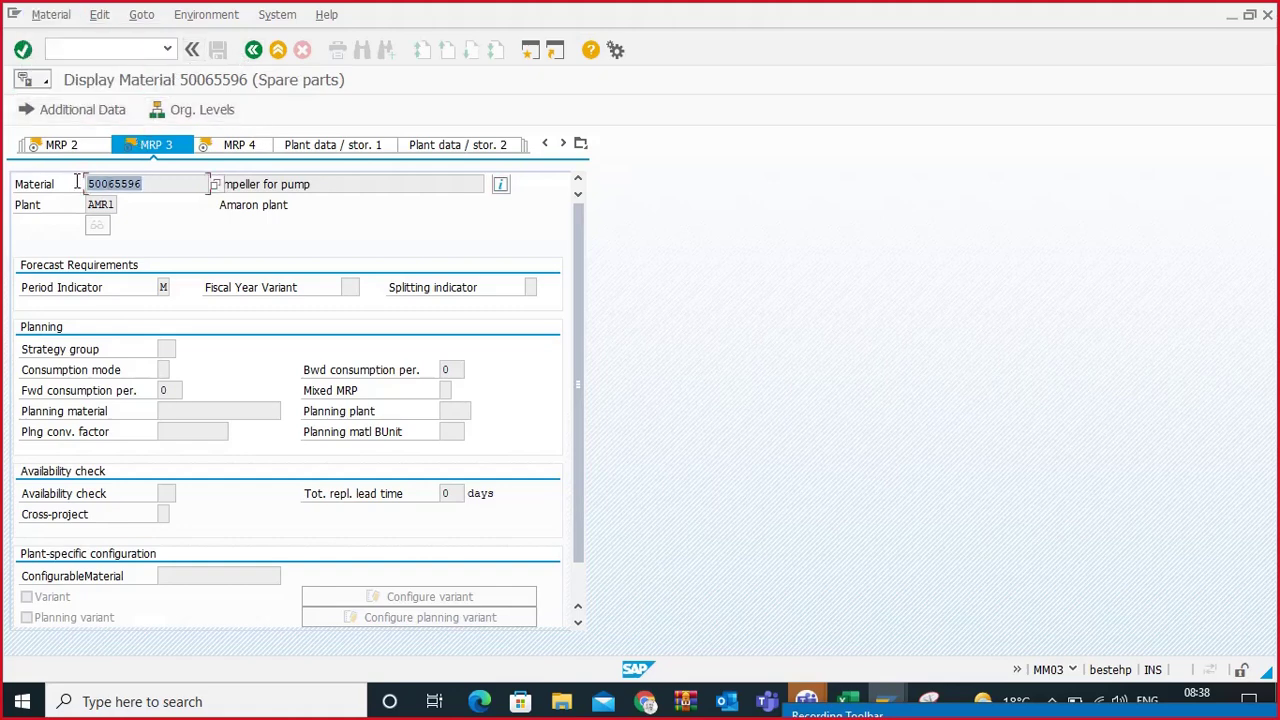
{"action": "left_click", "coordinate": [84, 48]}
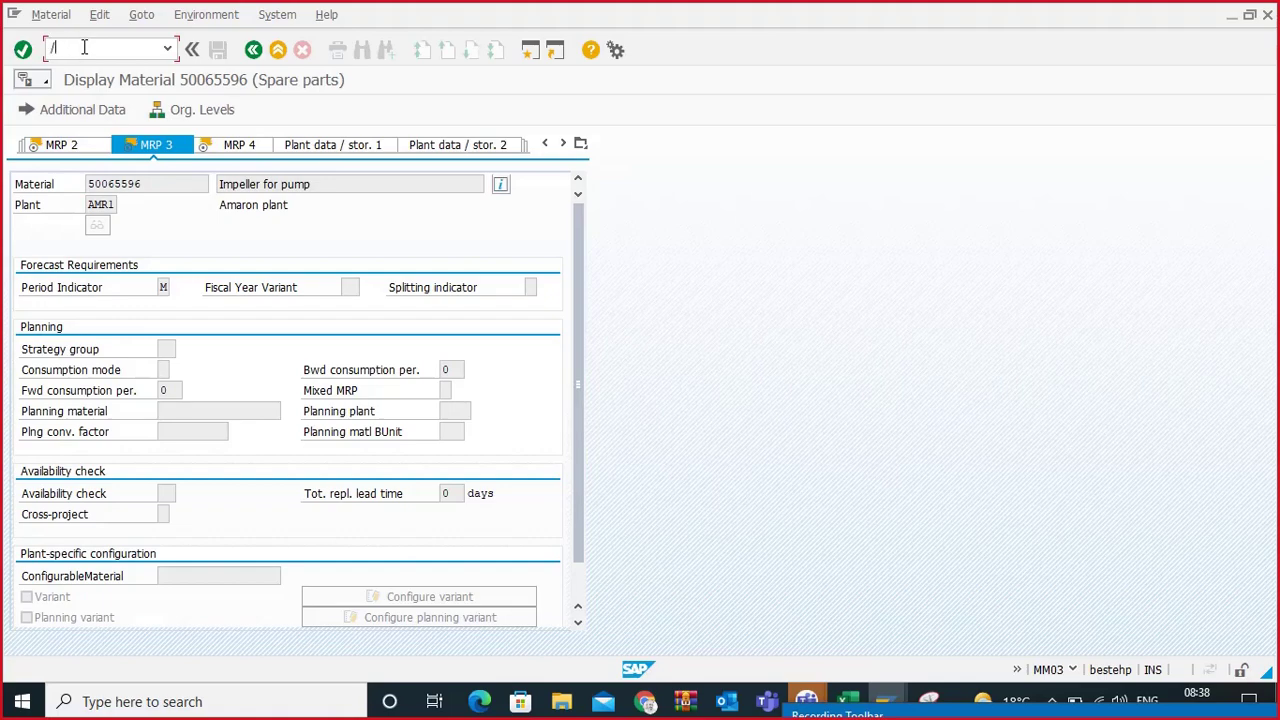
{"action": "type", "text": "/OMM02"}
{"action": "key", "text": "Return"}
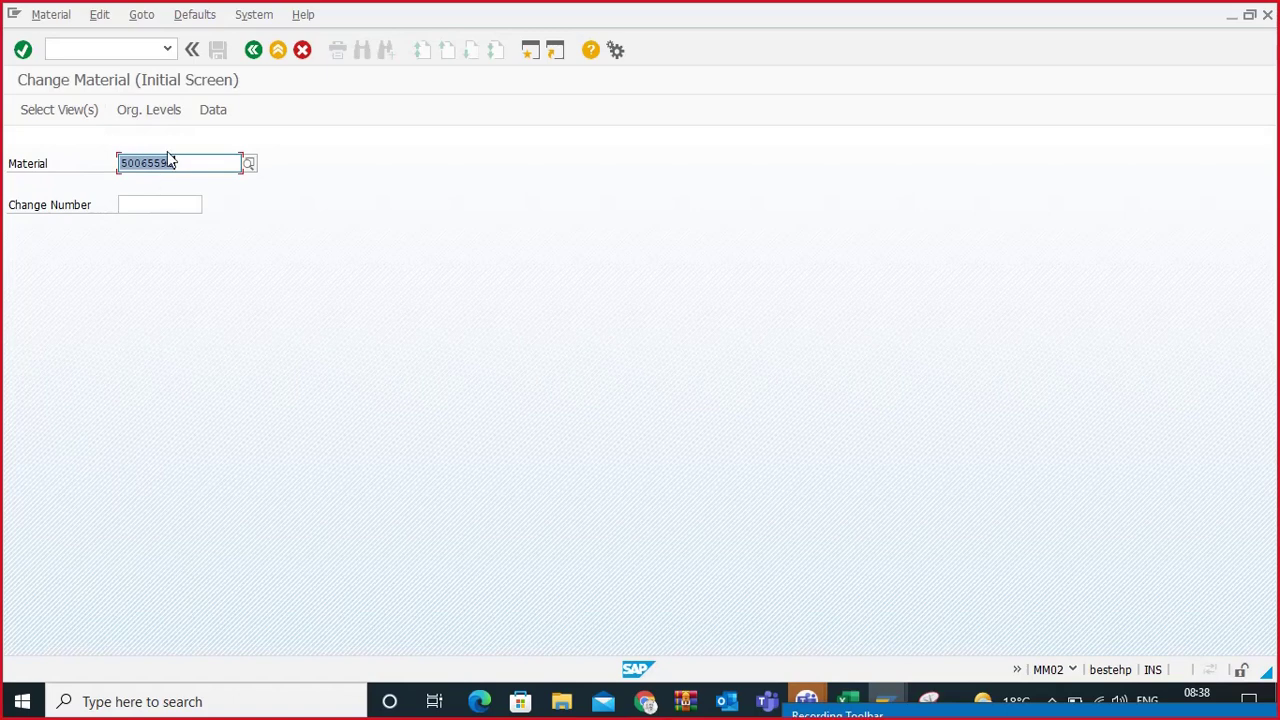
{"action": "key", "text": "Delete"}
{"action": "key", "text": "ctrl+v"}
{"action": "key", "text": "Return"}
Step: Confirm the material views and enter plant AMR1 as the organizational level to open the impeller's master data
{"action": "left_click", "coordinate": [282, 599]}
{"action": "type", "text": "1"}
{"action": "left_click", "coordinate": [298, 233]}
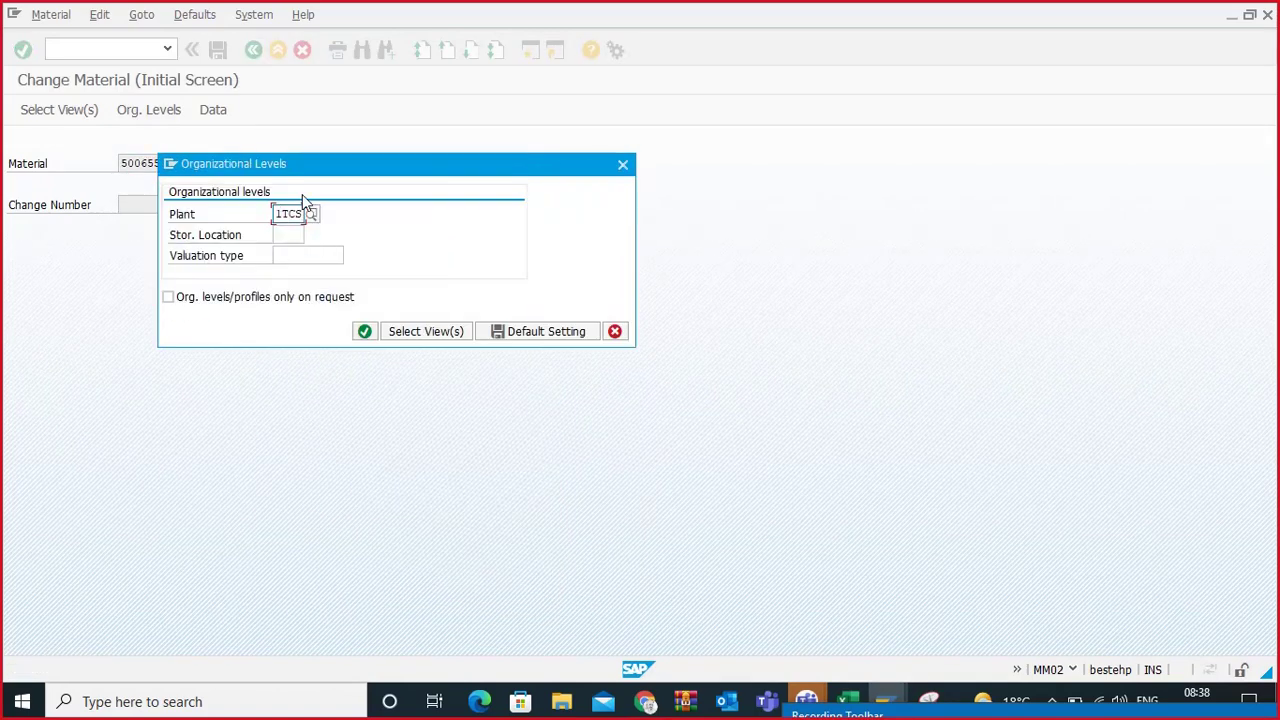
{"action": "key", "text": "BackSpace"}
{"action": "key", "text": "BackSpace"}
{"action": "left_click", "coordinate": [288, 228]}
{"action": "left_click", "coordinate": [364, 331]}
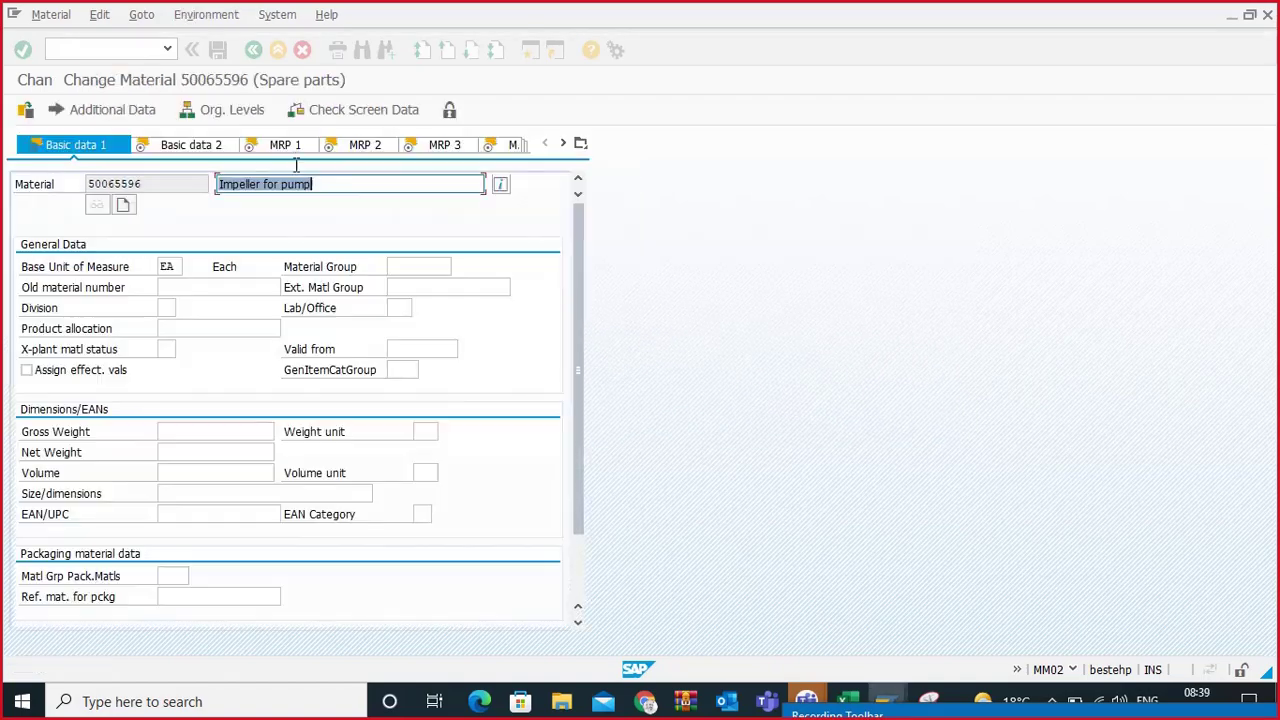
Step: Set the impeller's availability check to 01 in the MRP 3 data and save the material
{"action": "left_click", "coordinate": [428, 146]}
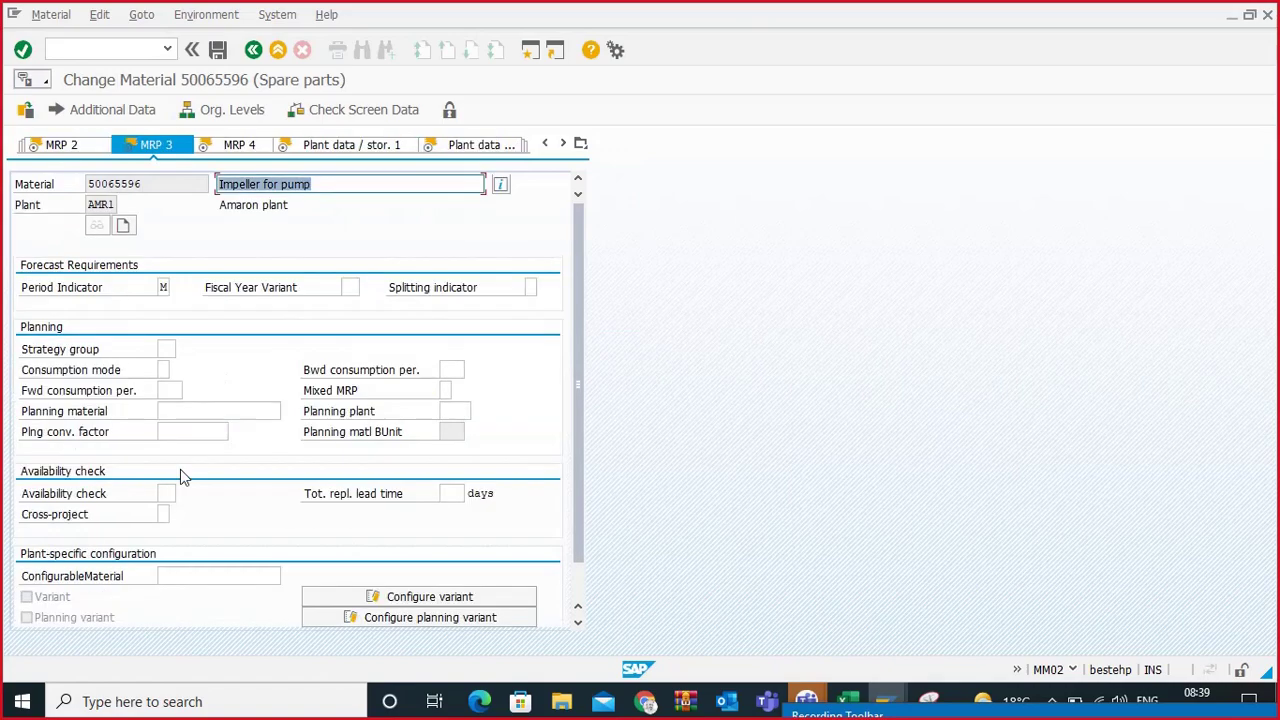
{"action": "left_click", "coordinate": [163, 496]}
{"action": "type", "text": "01"}
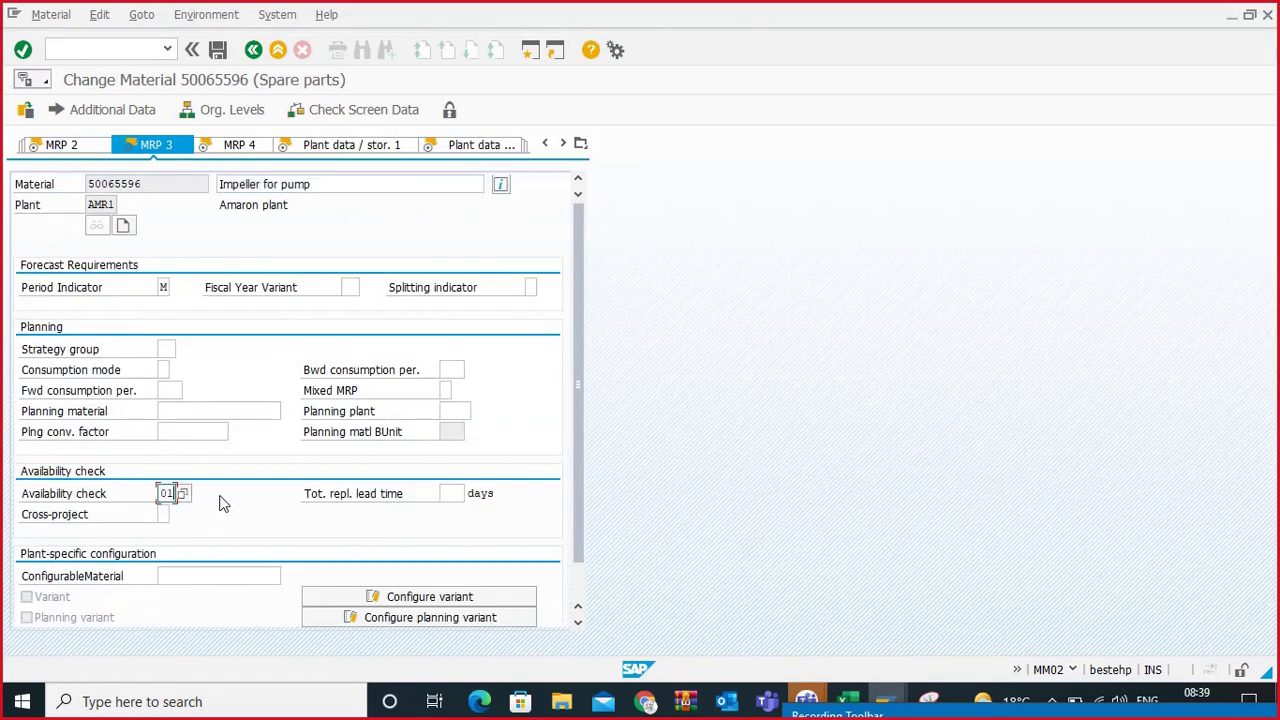
{"action": "key", "text": "Return"}
{"action": "left_click", "coordinate": [217, 49]}
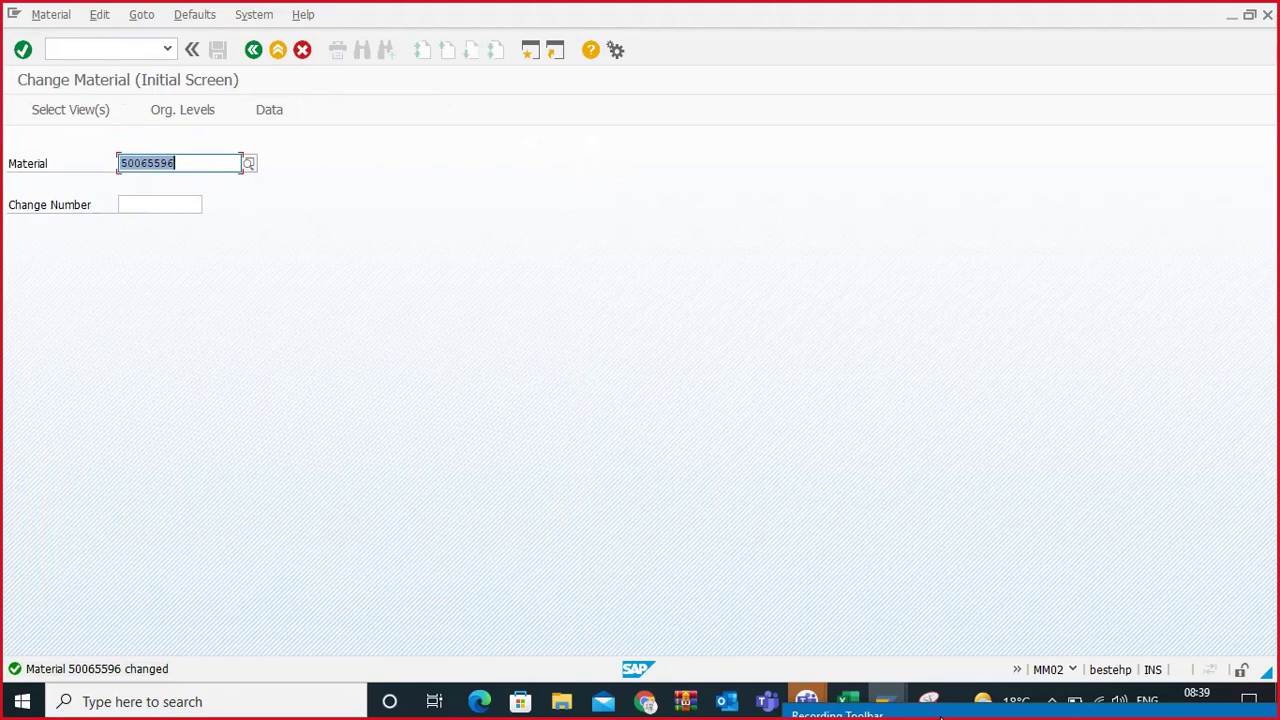
Step: Dismiss the recording toolbar and switch back to the SAP session showing the maintenance order's components
{"action": "left_click", "coordinate": [930, 705]}
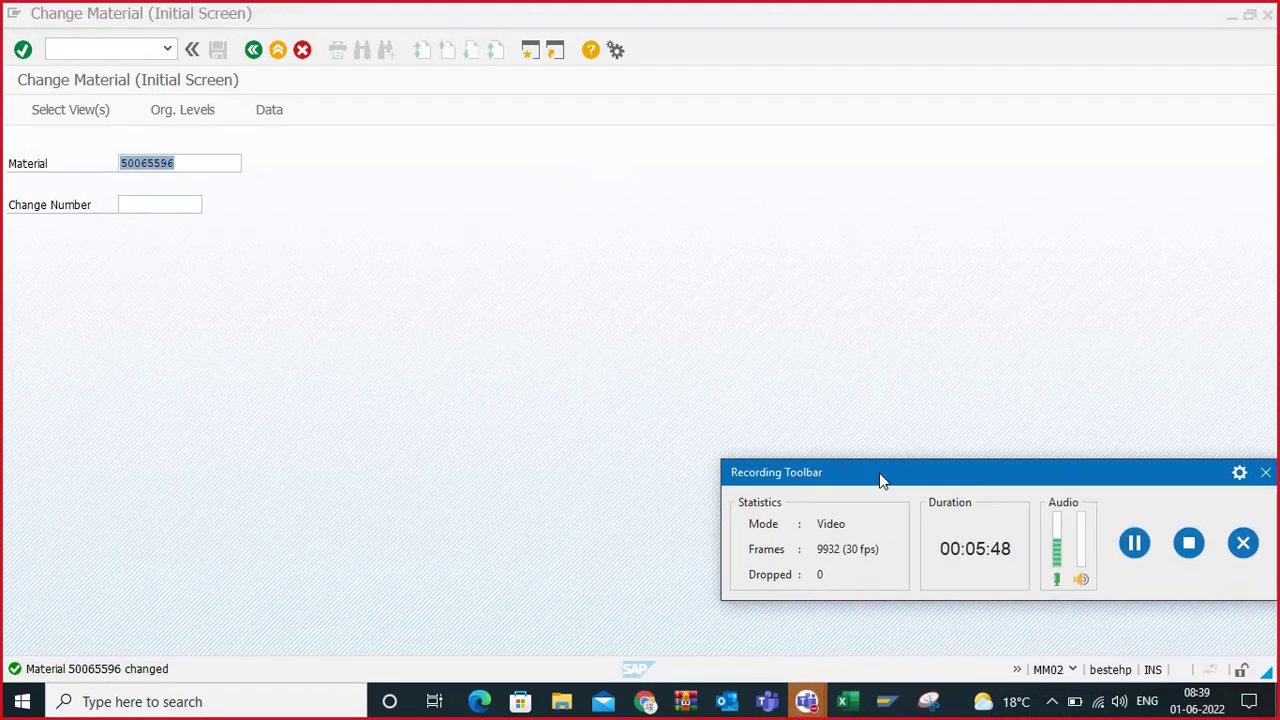
{"action": "left_click", "coordinate": [1266, 472]}
{"action": "left_click", "coordinate": [958, 570]}
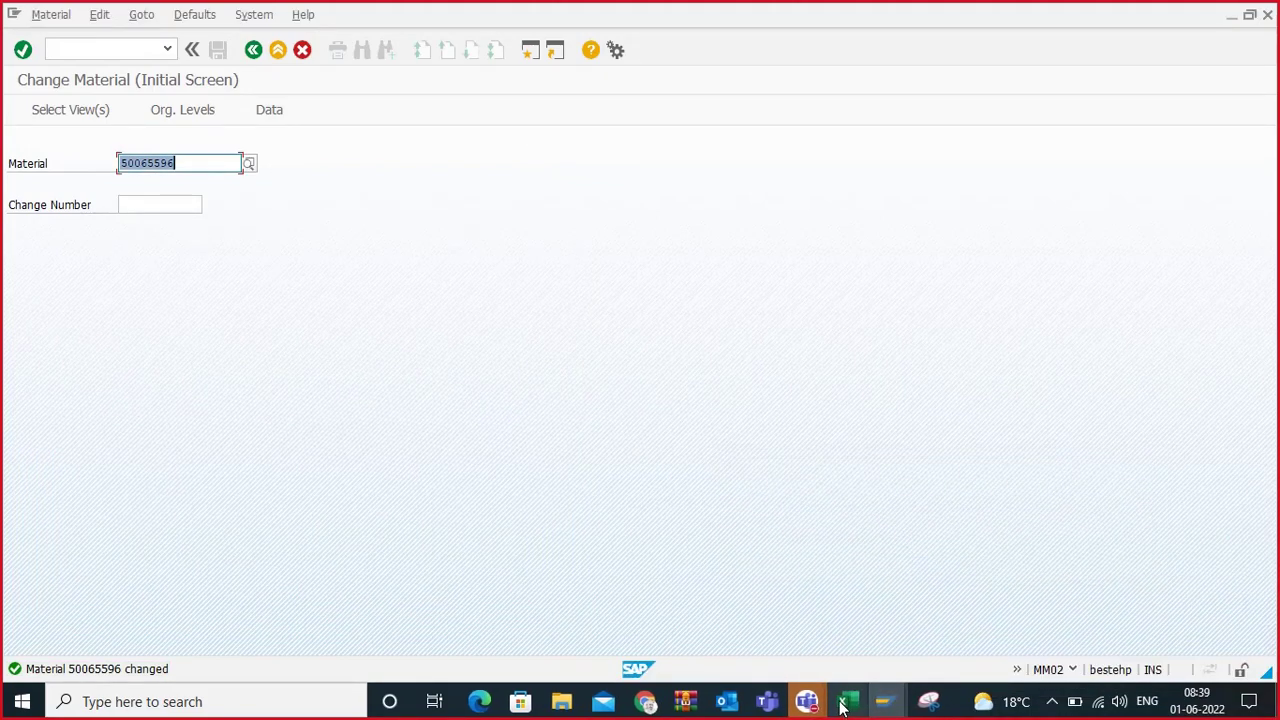
{"action": "left_click", "coordinate": [886, 702]}
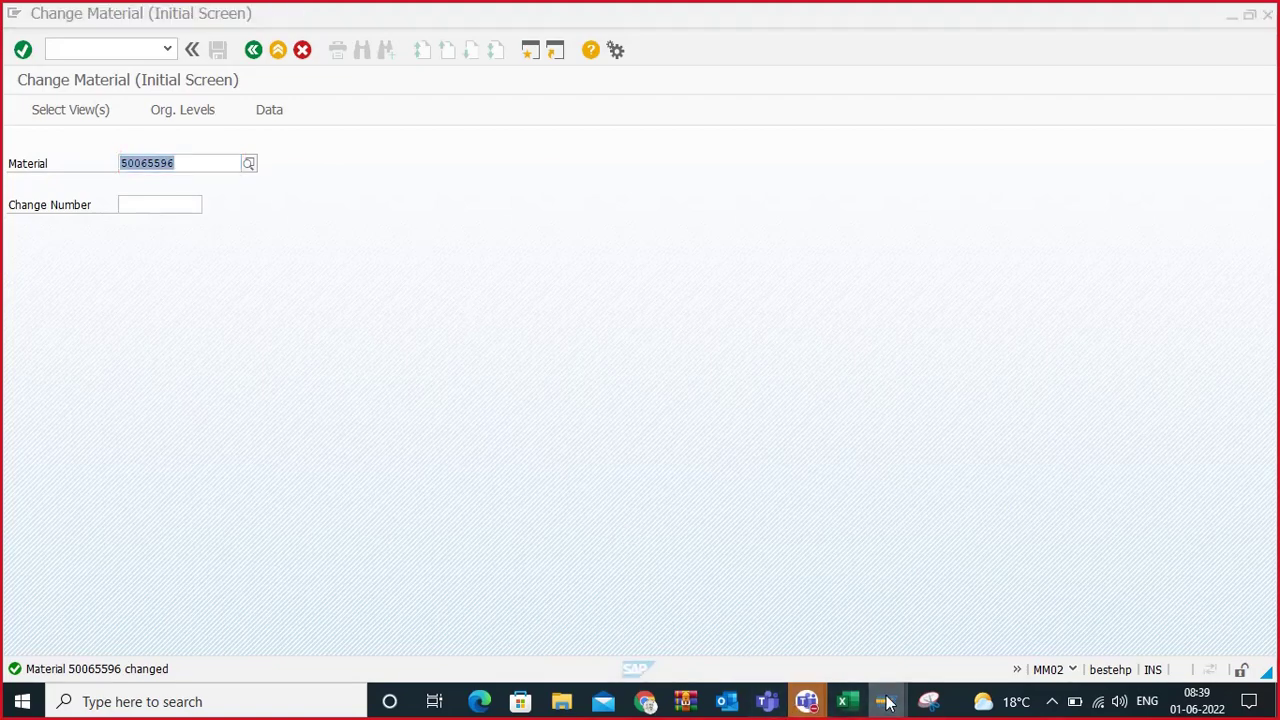
{"action": "left_click", "coordinate": [857, 634]}
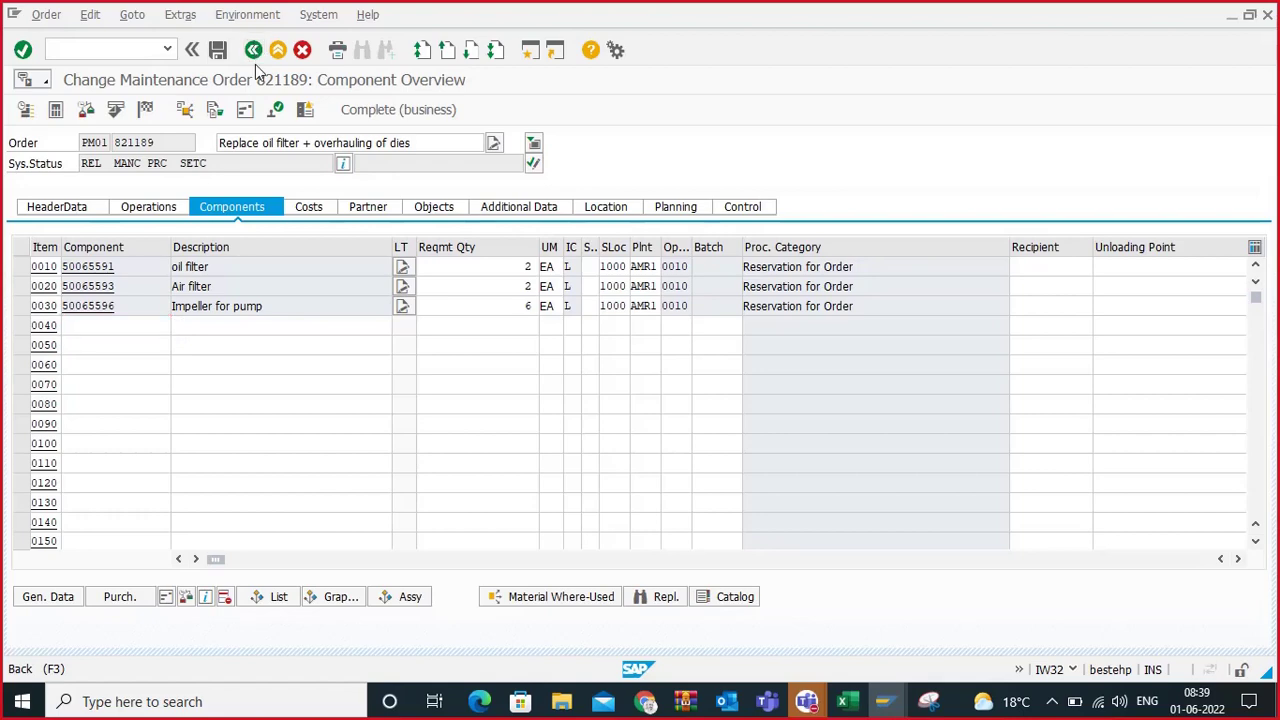
Step: Leave the maintenance order without saving and reopen the same order for change
{"action": "left_click", "coordinate": [252, 62]}
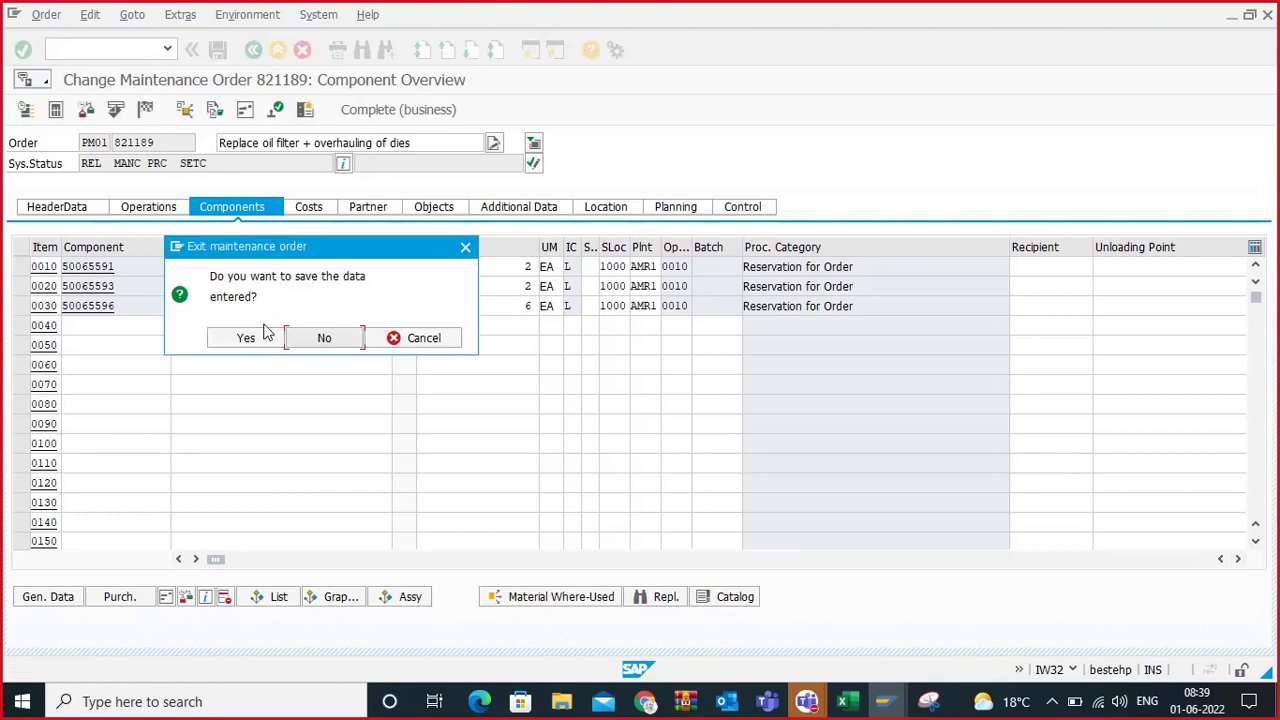
{"action": "left_click", "coordinate": [324, 338]}
{"action": "left_click", "coordinate": [192, 184]}
{"action": "key", "text": "Return"}
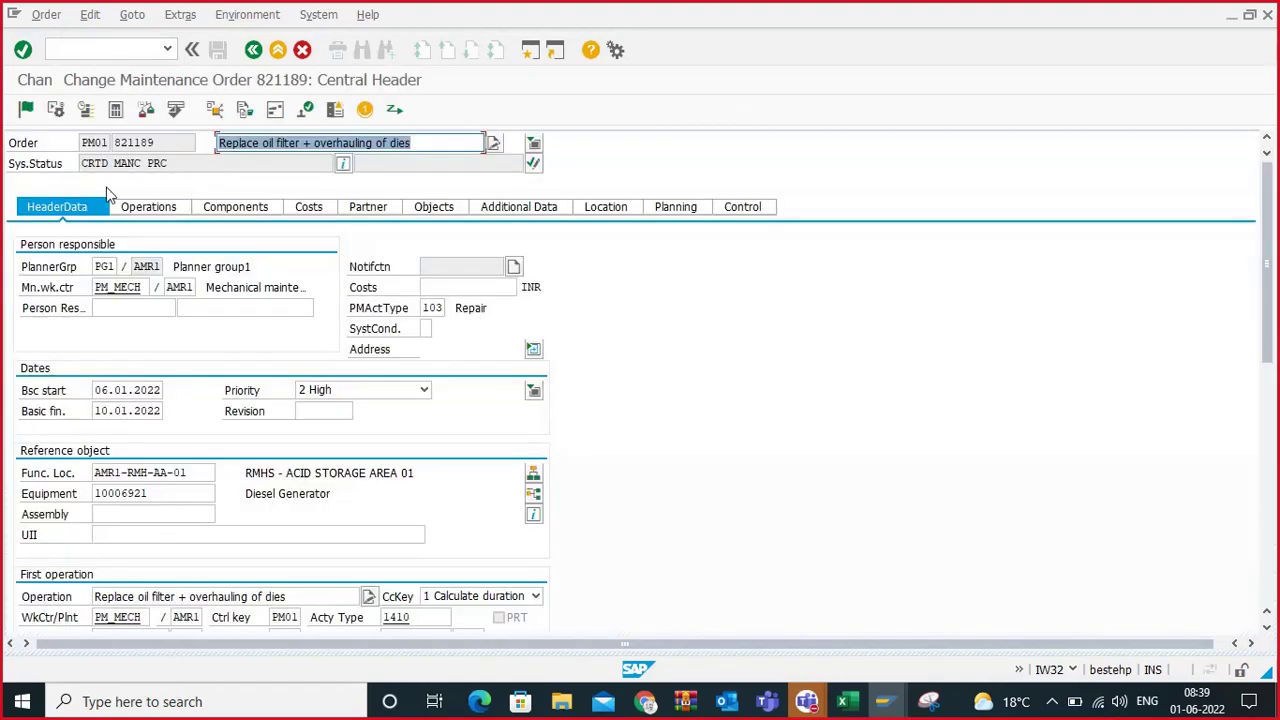
Step: Start releasing the maintenance order and open the missing parts list from the release dialog
{"action": "left_click", "coordinate": [26, 111]}
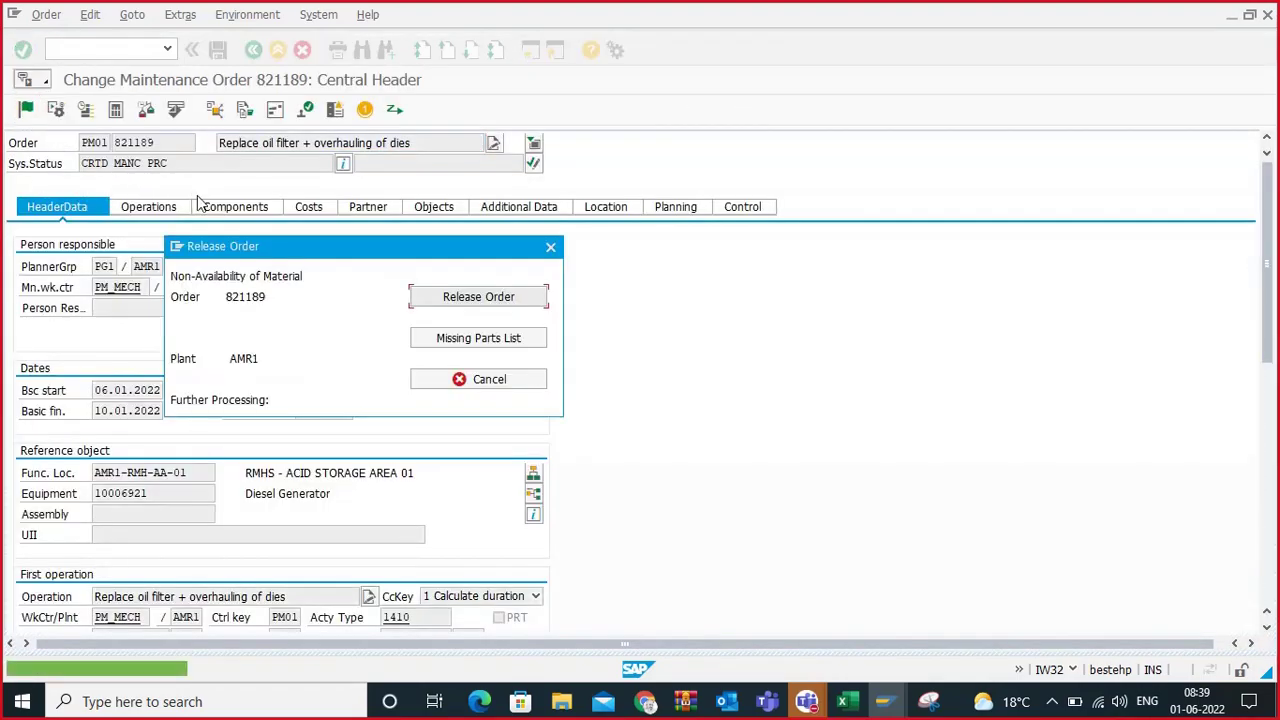
{"action": "left_click_drag", "start_coordinate": [357, 251], "coordinate": [372, 233]}
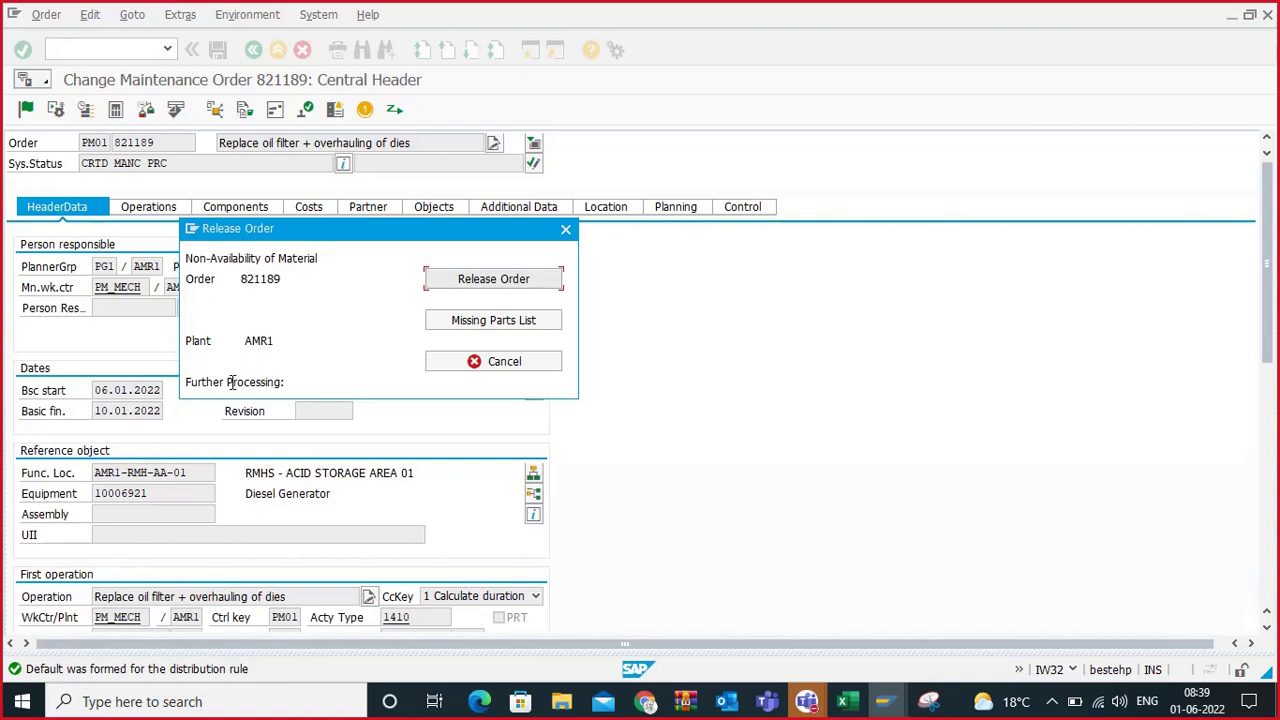
{"action": "left_click_drag", "start_coordinate": [228, 382], "coordinate": [287, 401]}
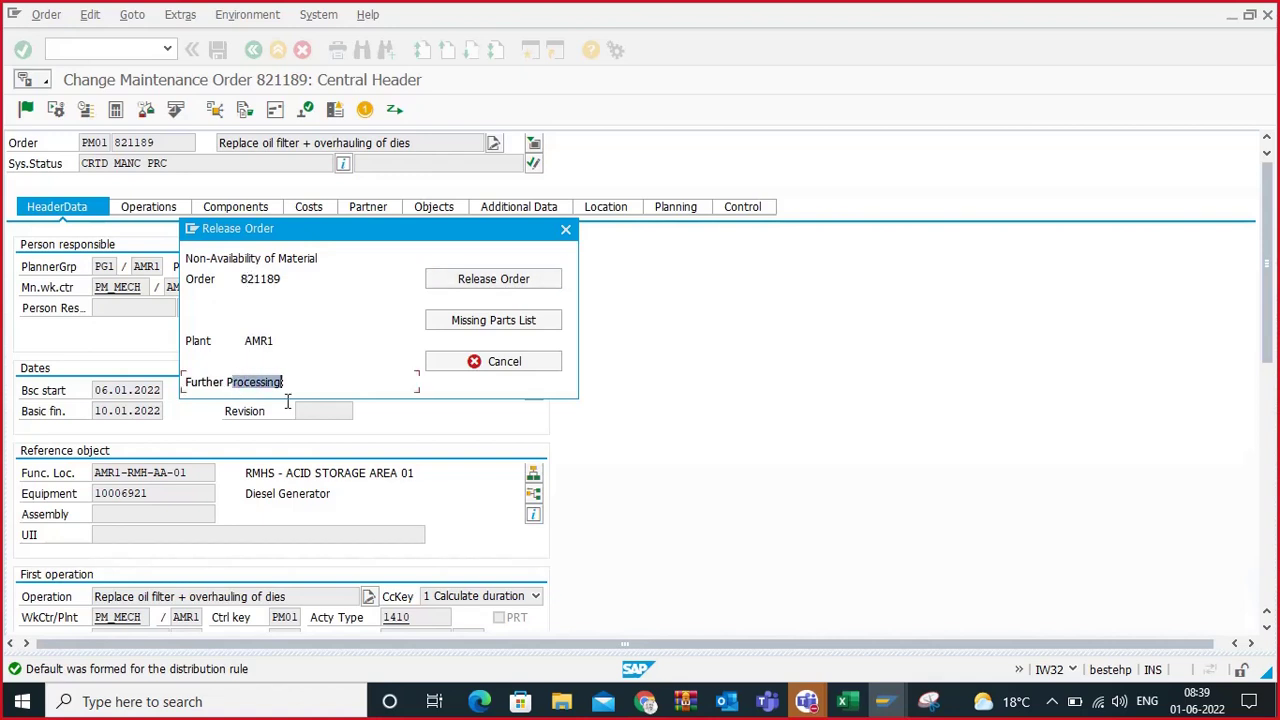
{"action": "left_click", "coordinate": [487, 325]}
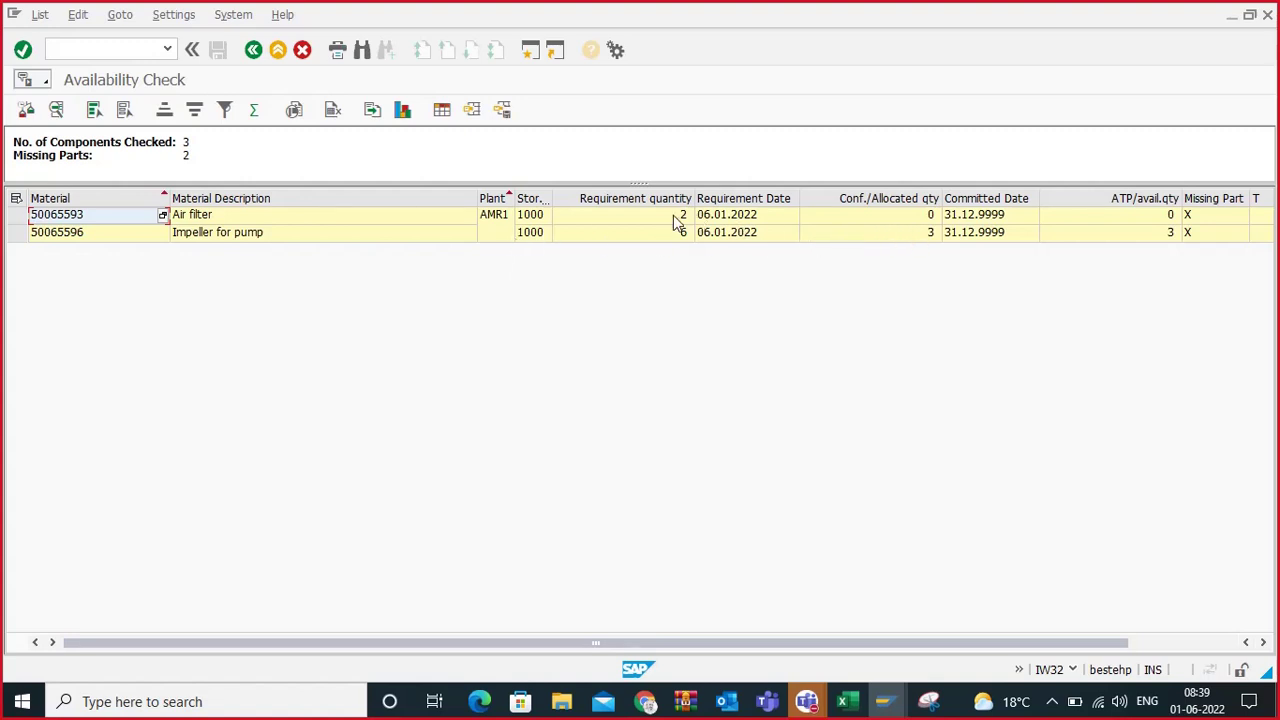
Step: Compare the requirement and available quantities in the missing parts list, and return to the release dialog
{"action": "left_click_drag", "start_coordinate": [679, 216], "coordinate": [680, 236]}
{"action": "left_click_drag", "start_coordinate": [1157, 215], "coordinate": [1160, 234]}
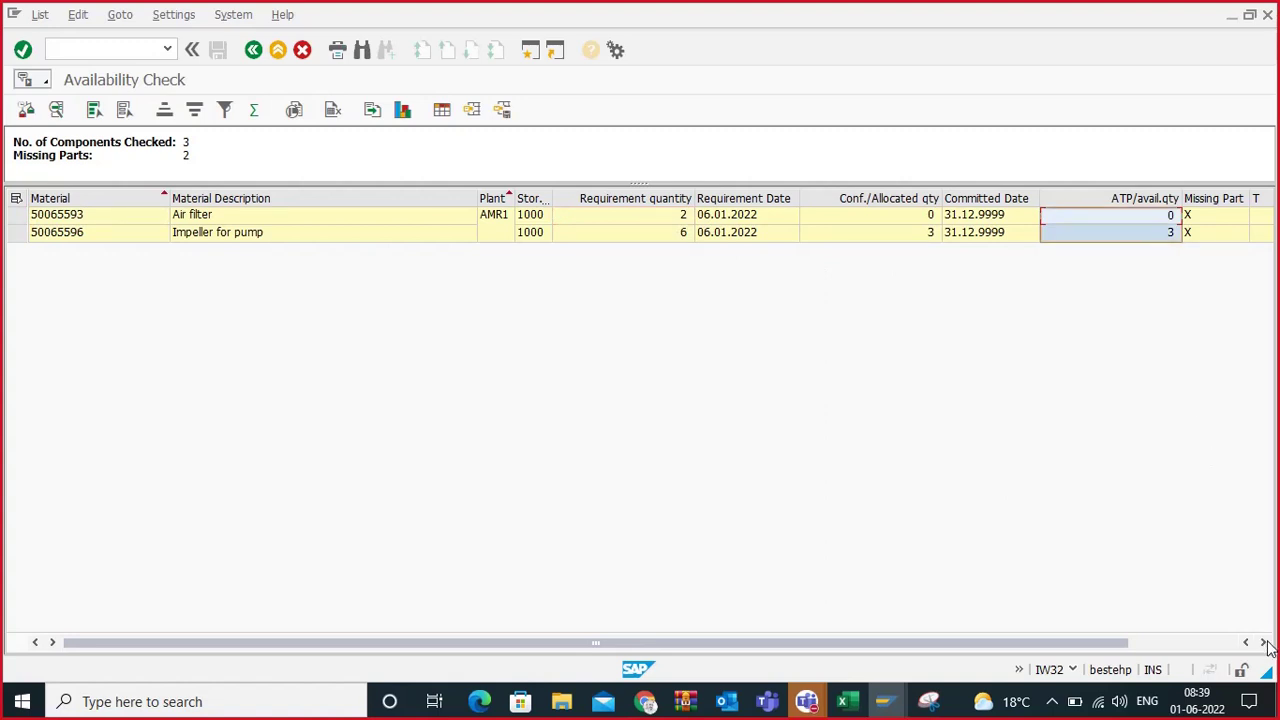
{"action": "left_click", "coordinate": [1264, 643]}
{"action": "left_click_drag", "start_coordinate": [918, 635], "coordinate": [810, 643]}
{"action": "left_click", "coordinate": [253, 50]}
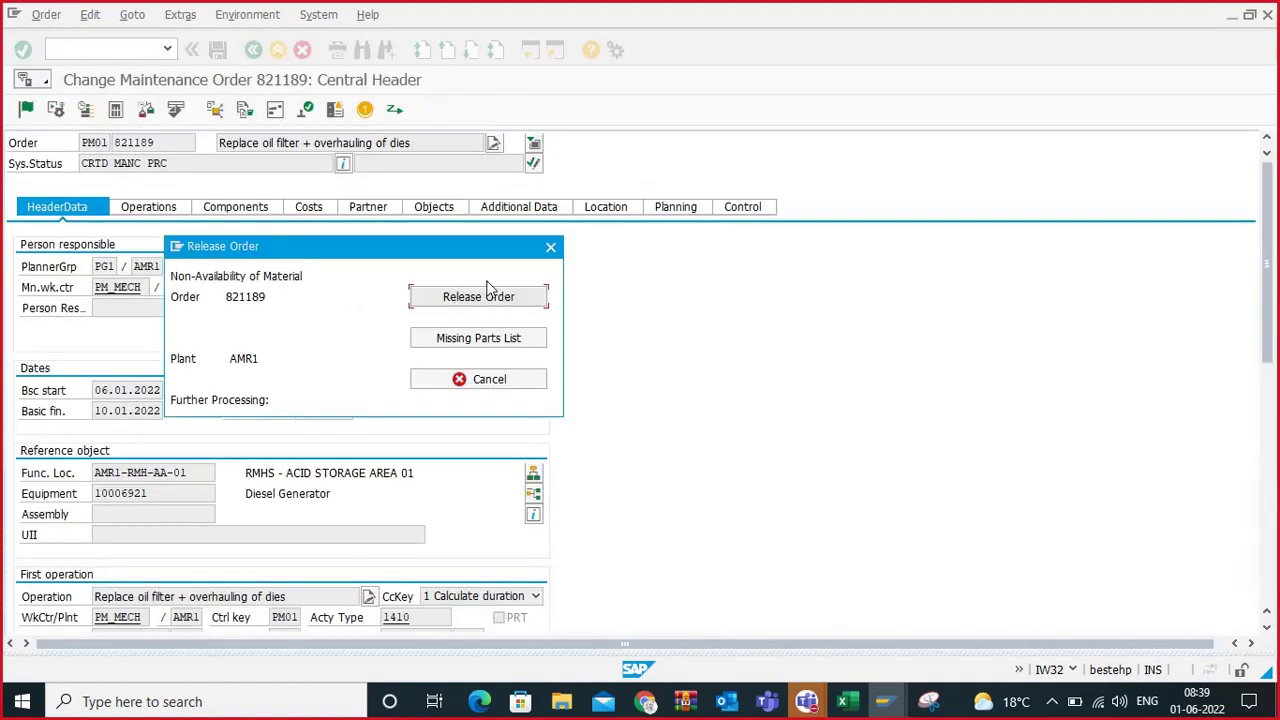
Step: Release the maintenance order despite the missing material, check its system status, and leave the order without saving
{"action": "left_click_drag", "start_coordinate": [486, 249], "coordinate": [575, 204]}
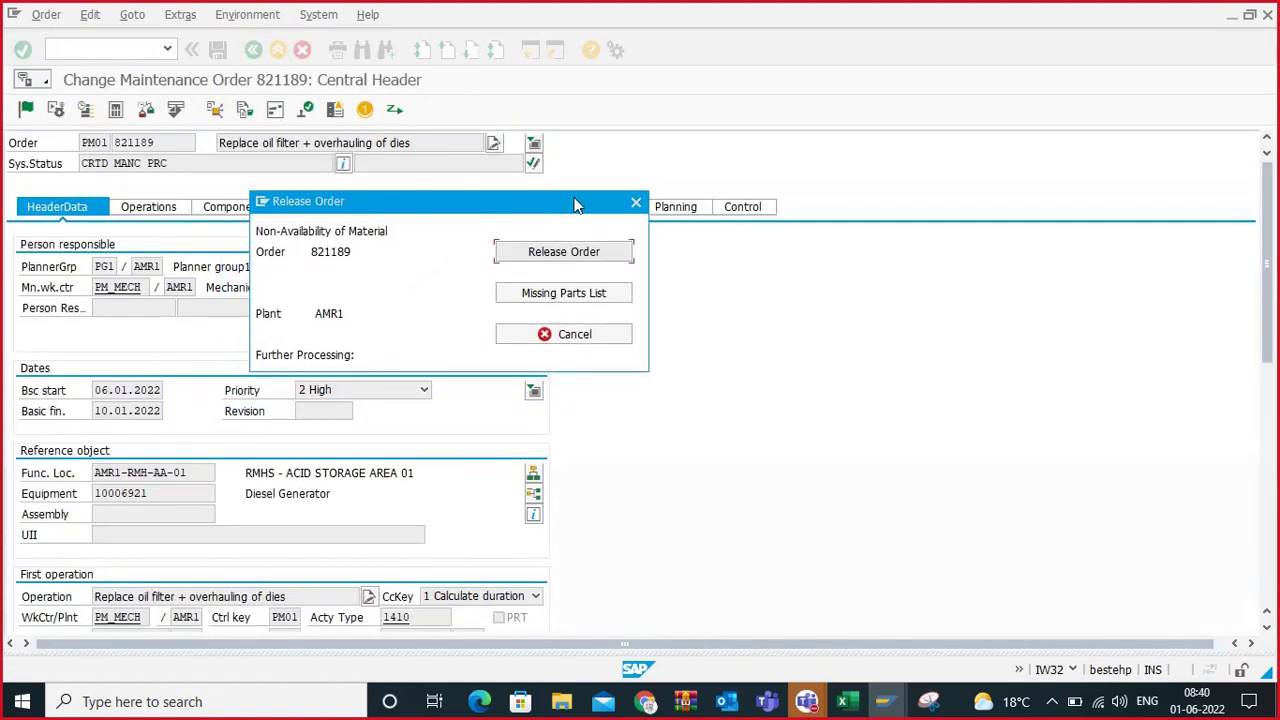
{"action": "left_click_drag", "start_coordinate": [548, 200], "coordinate": [624, 223]}
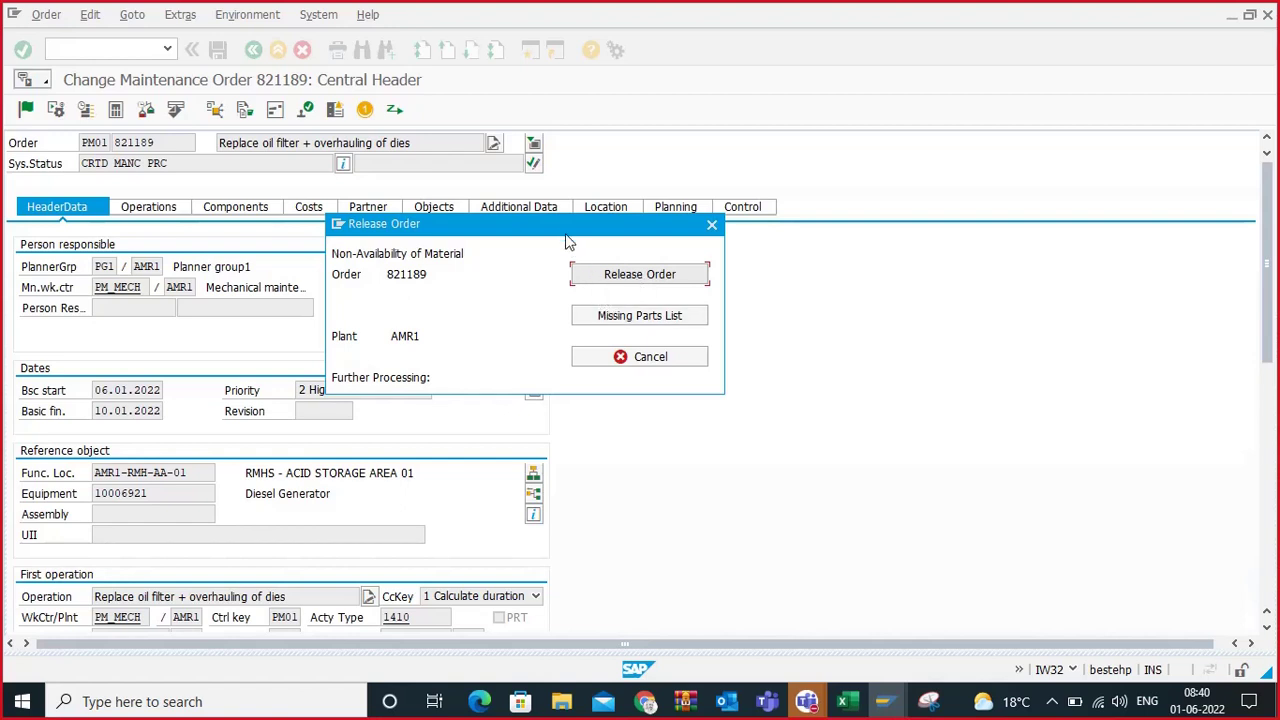
{"action": "left_click_drag", "start_coordinate": [565, 231], "coordinate": [583, 233]}
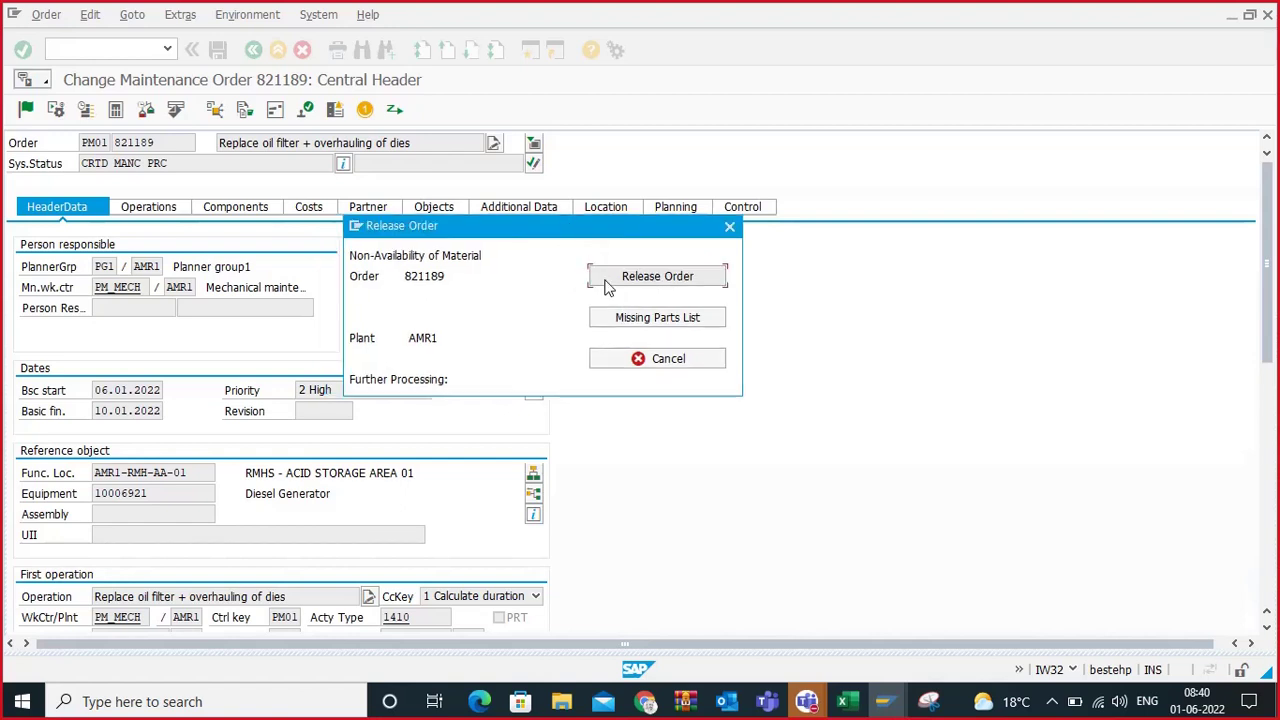
{"action": "left_click", "coordinate": [610, 285]}
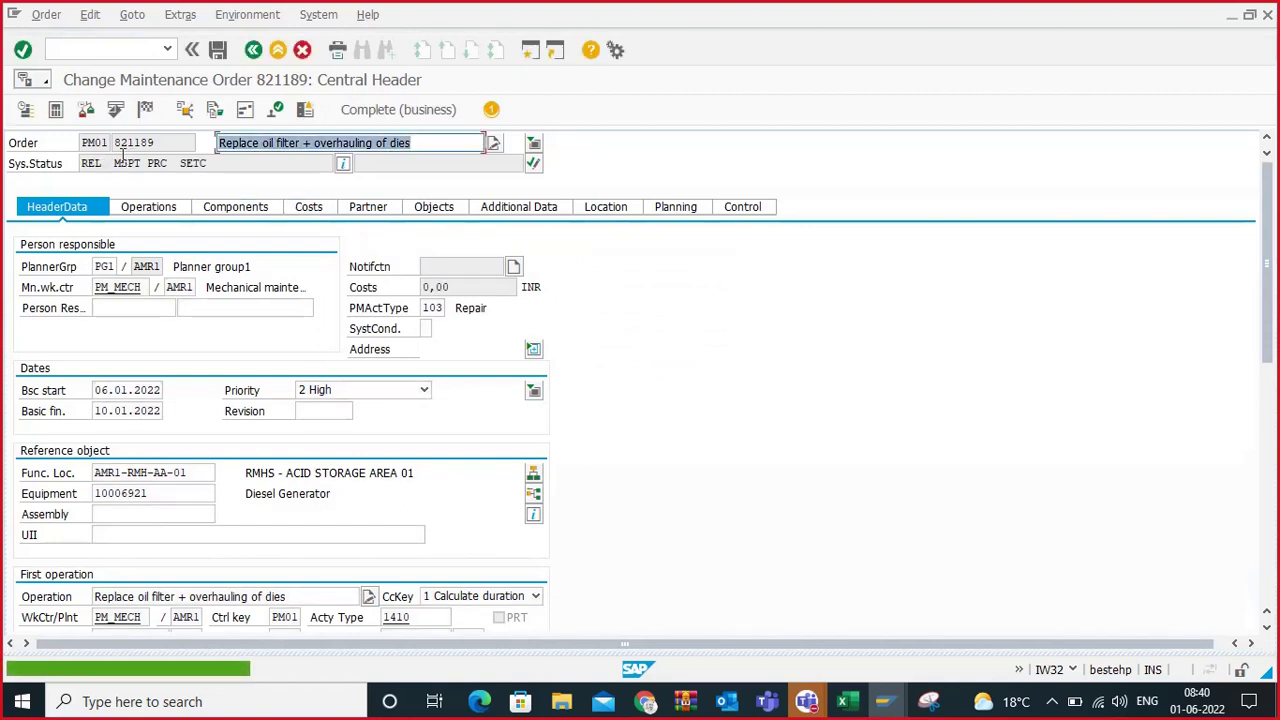
{"action": "left_click_drag", "start_coordinate": [100, 167], "coordinate": [80, 163]}
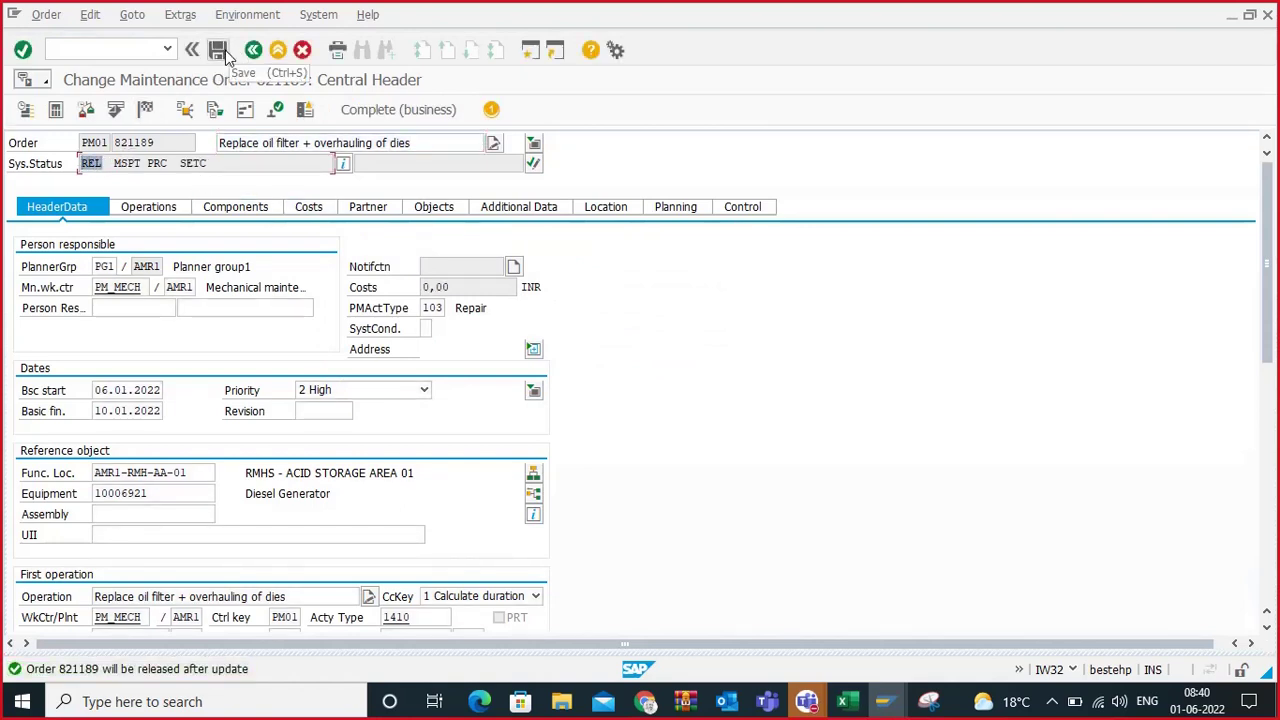
{"action": "left_click", "coordinate": [253, 49]}
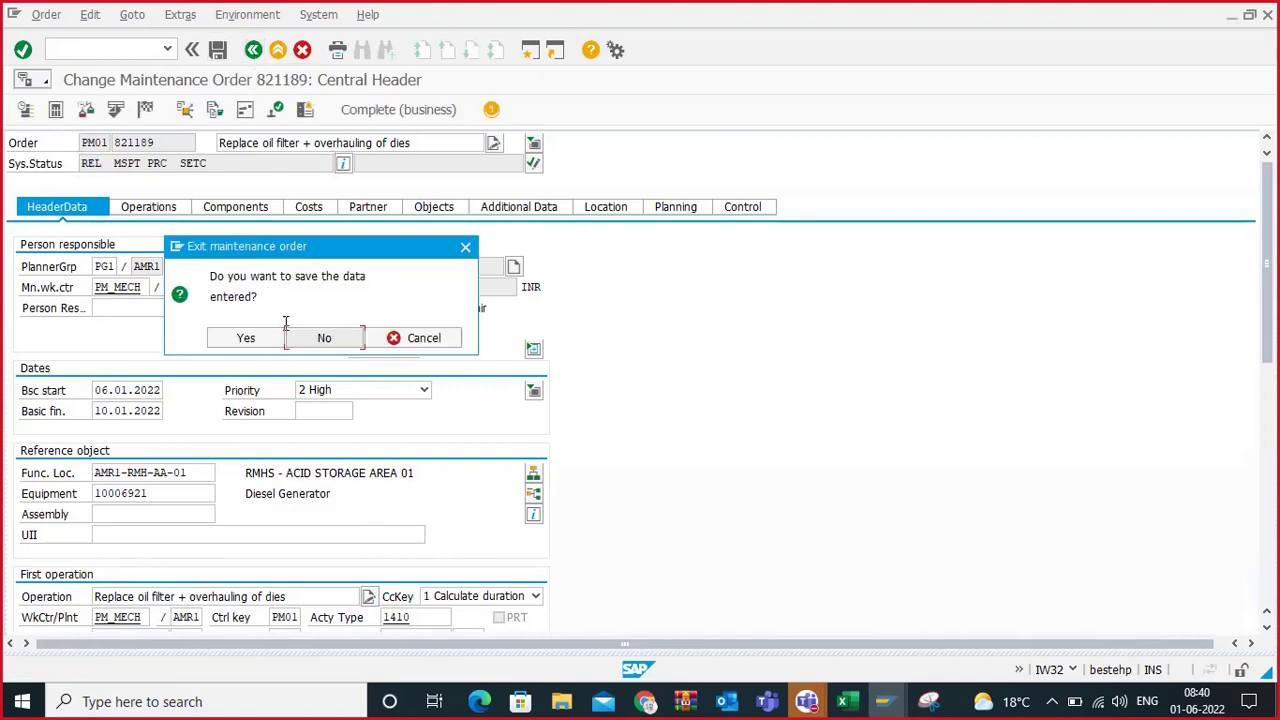
{"action": "left_click", "coordinate": [324, 337]}
Step: Reopen the same maintenance order for change, start its release, and cancel from the material non-availability dialog
{"action": "left_click", "coordinate": [203, 188]}
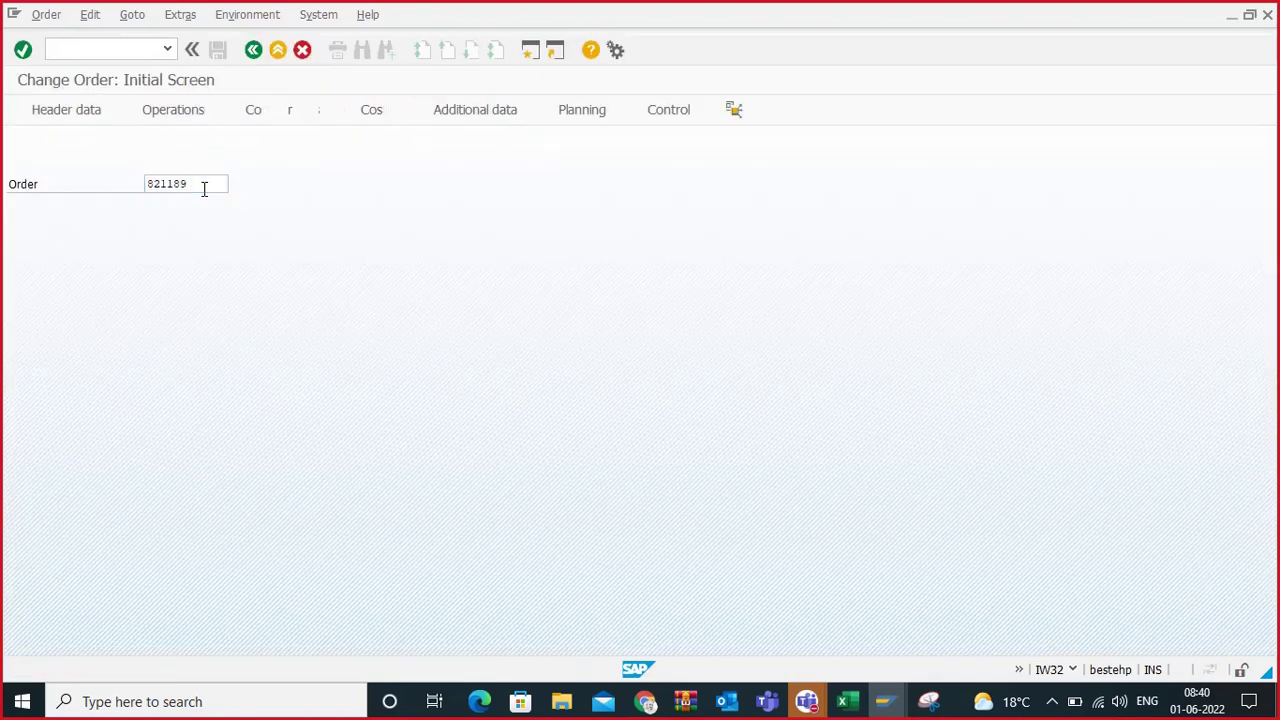
{"action": "key", "text": "Return"}
{"action": "left_click", "coordinate": [26, 109]}
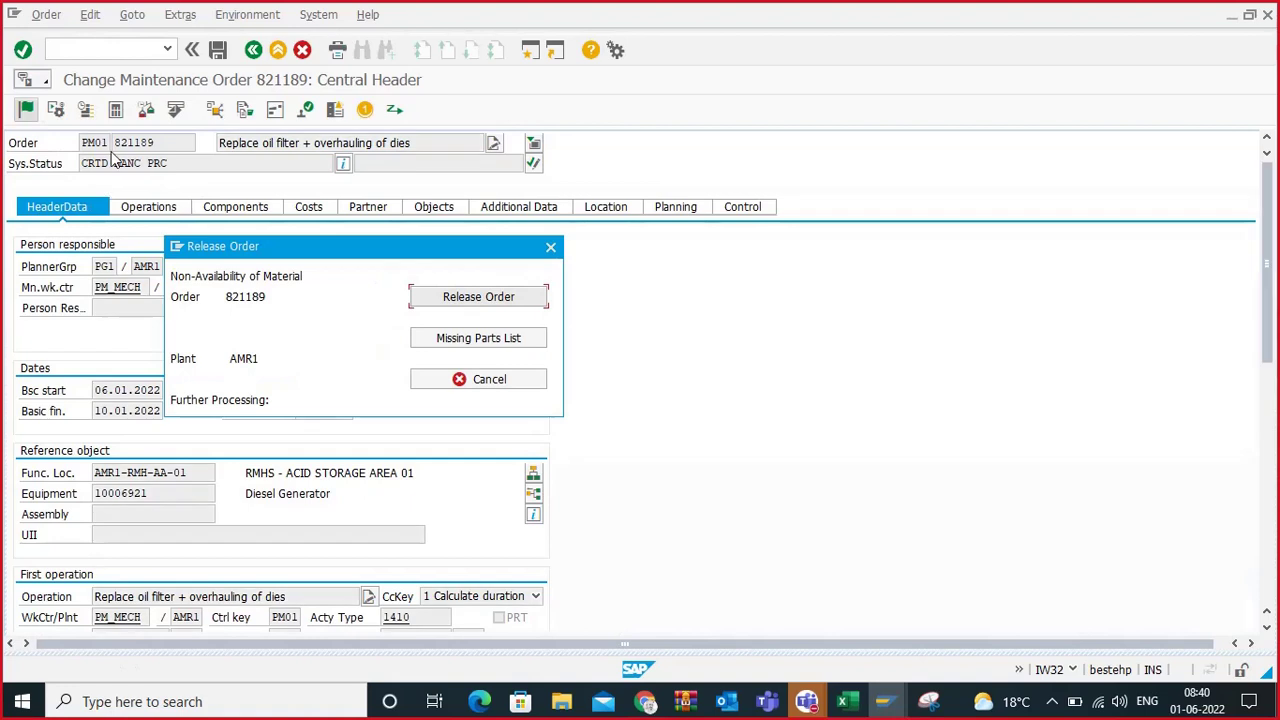
{"action": "left_click", "coordinate": [478, 379]}
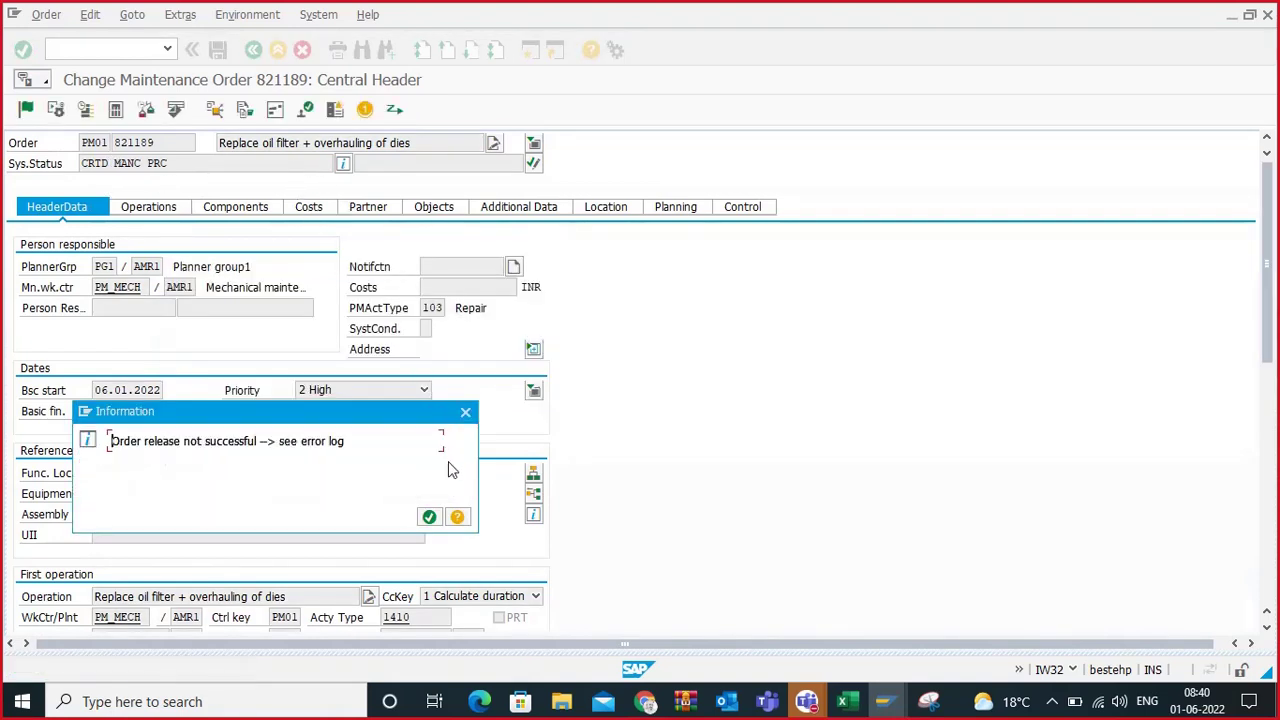
{"action": "left_click", "coordinate": [429, 516]}
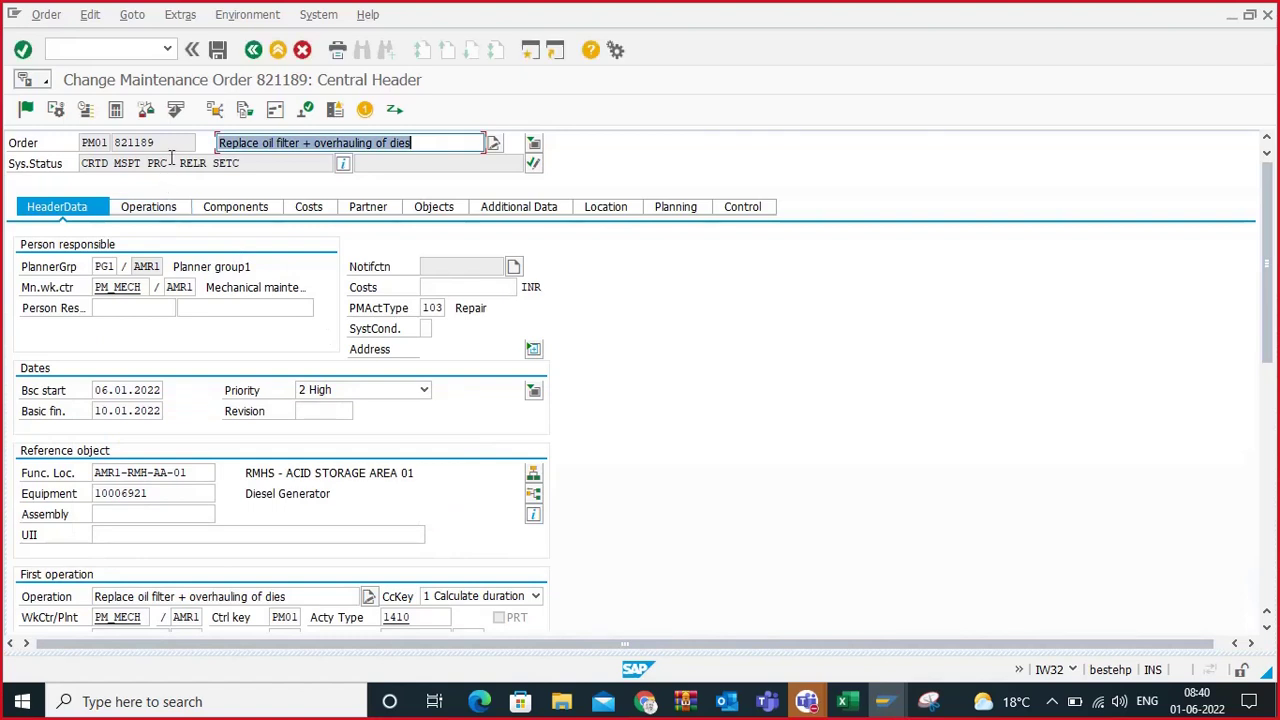
Step: Review the maintenance order's system status line after the cancelled release
{"action": "left_click_drag", "start_coordinate": [246, 163], "coordinate": [72, 163]}
{"action": "left_click_drag", "start_coordinate": [247, 165], "coordinate": [93, 167]}
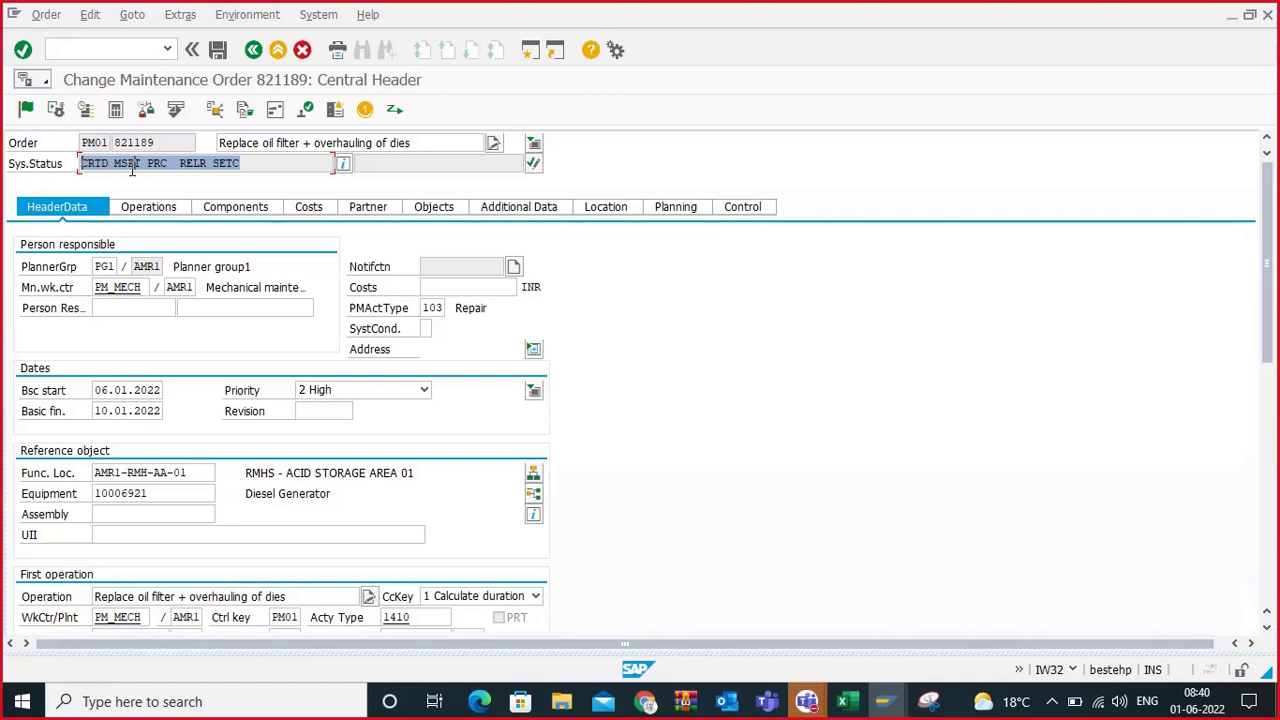
{"action": "left_click", "coordinate": [131, 165]}
Step: Release the maintenance order despite the non-available material and save it
{"action": "left_click", "coordinate": [26, 108]}
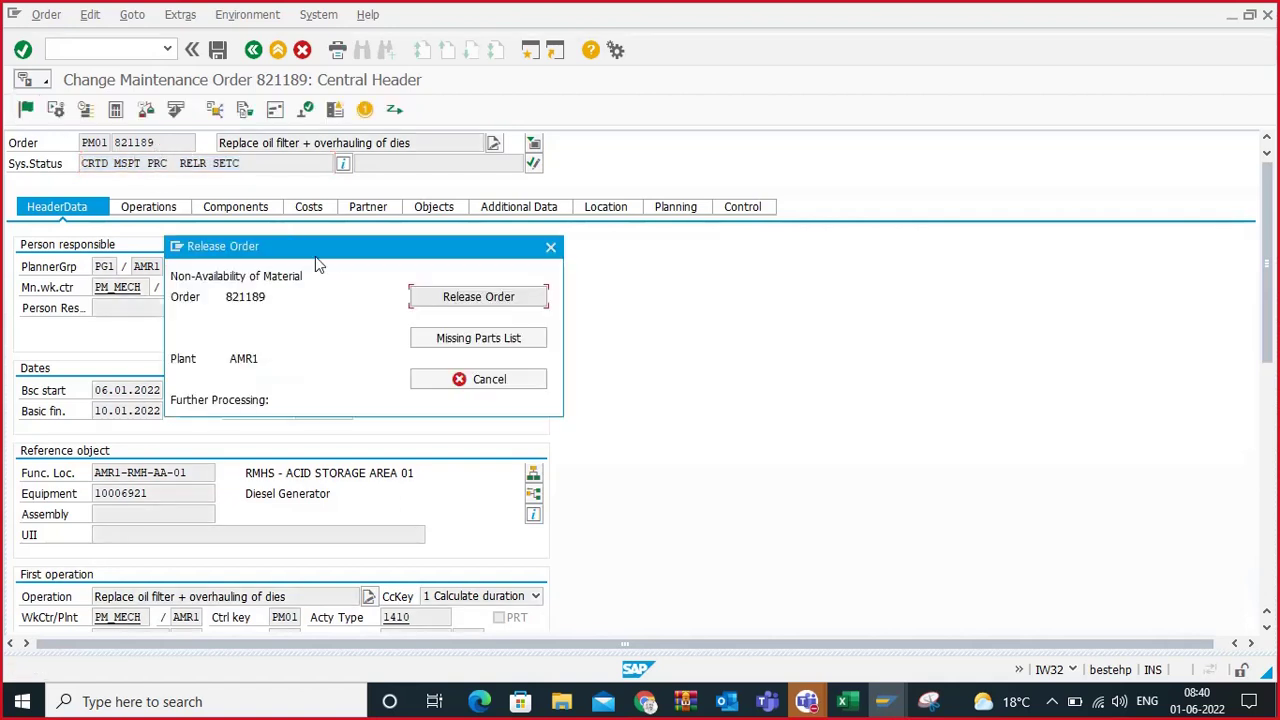
{"action": "left_click", "coordinate": [470, 300]}
{"action": "left_click", "coordinate": [217, 49]}
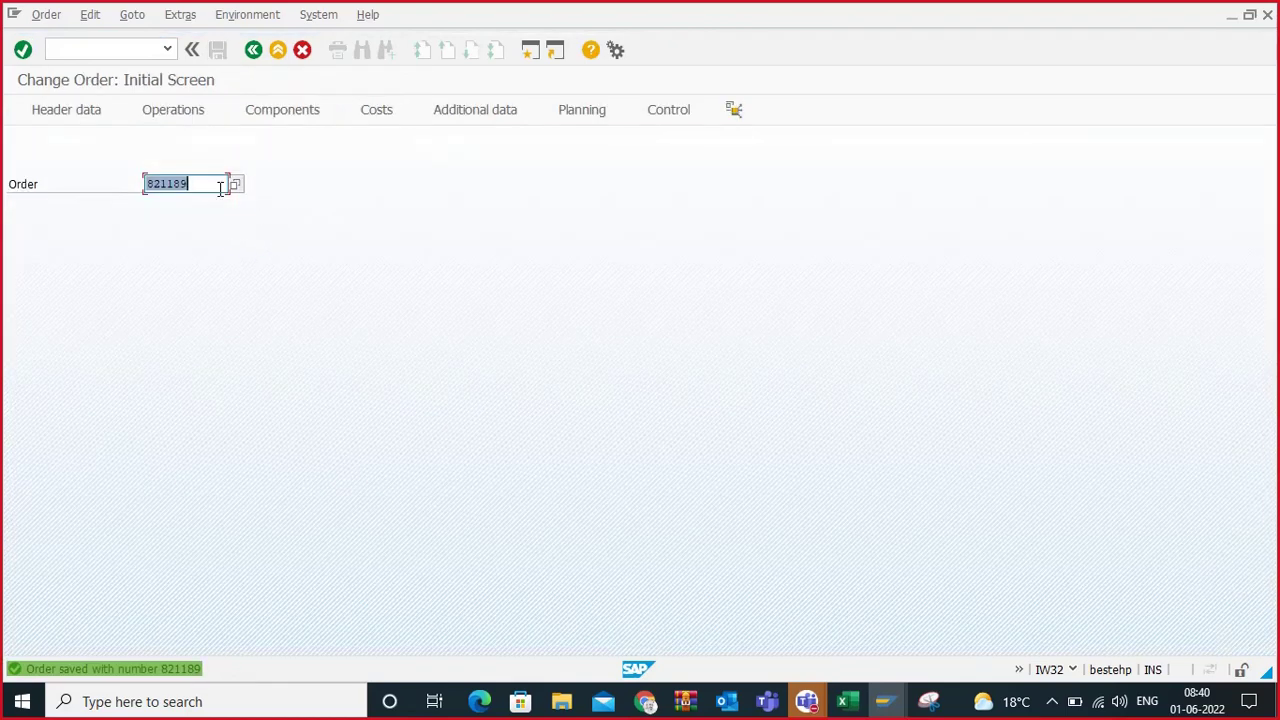
Step: Reopen the saved maintenance order and review its system status and header data
{"action": "left_click", "coordinate": [206, 186]}
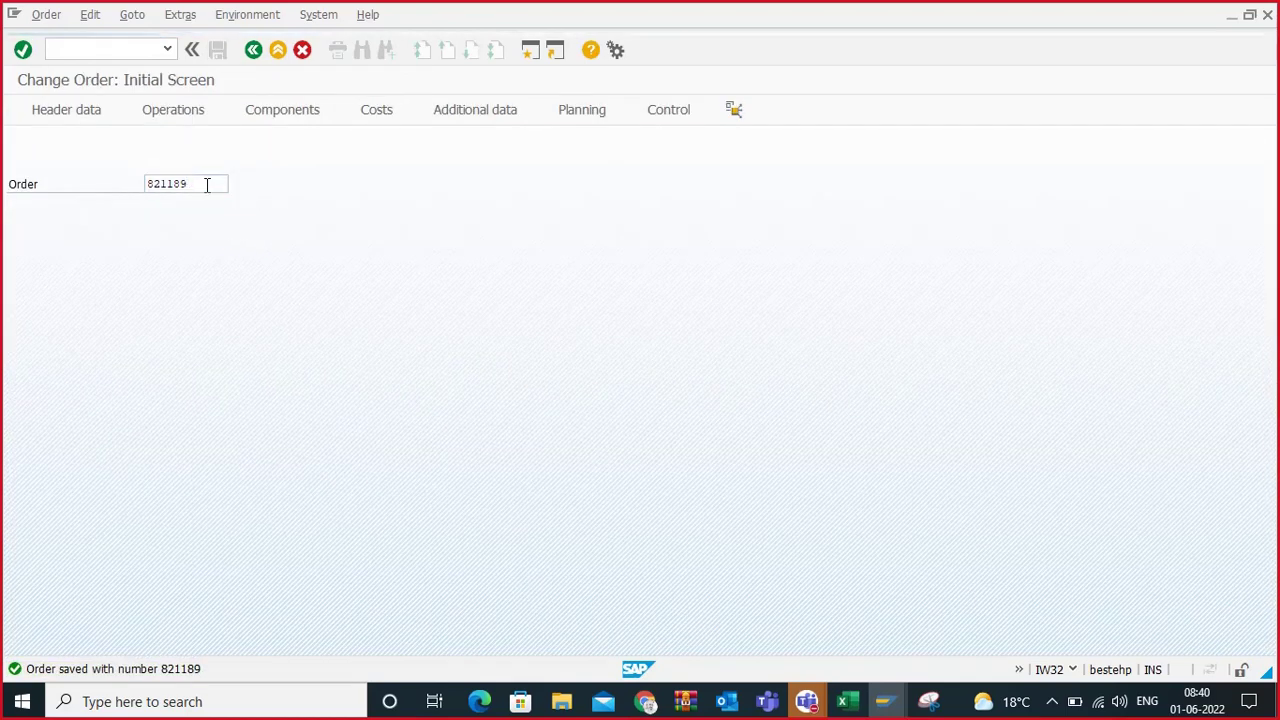
{"action": "key", "text": "Return"}
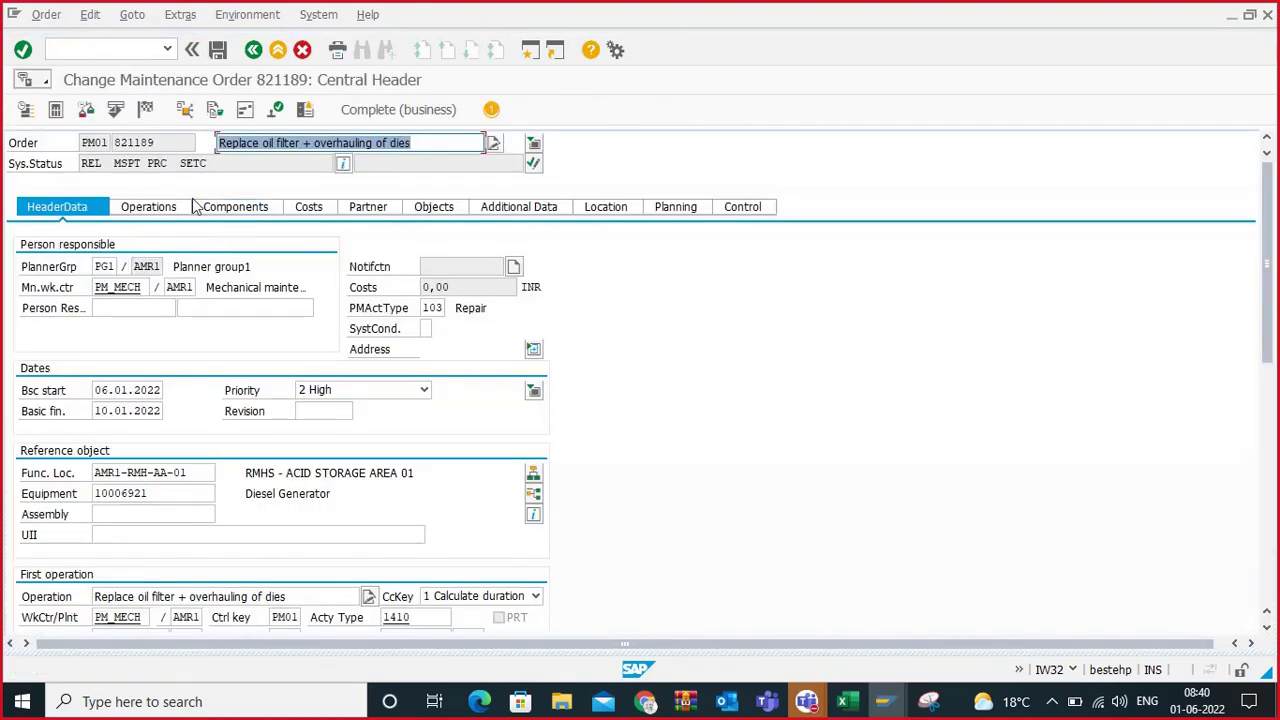
{"action": "scroll", "coordinate": [473, 406], "scroll_direction": "down", "scroll_amount": 2}
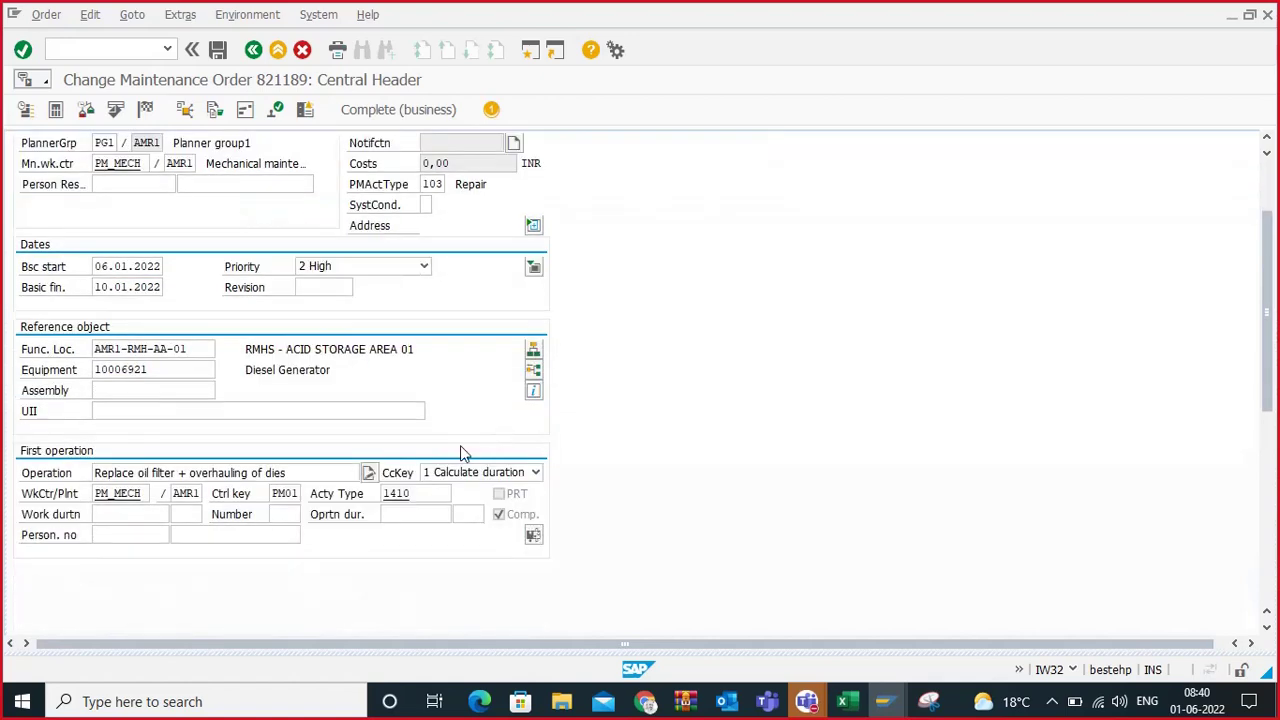
{"action": "scroll", "coordinate": [463, 453], "scroll_direction": "up", "scroll_amount": 2}
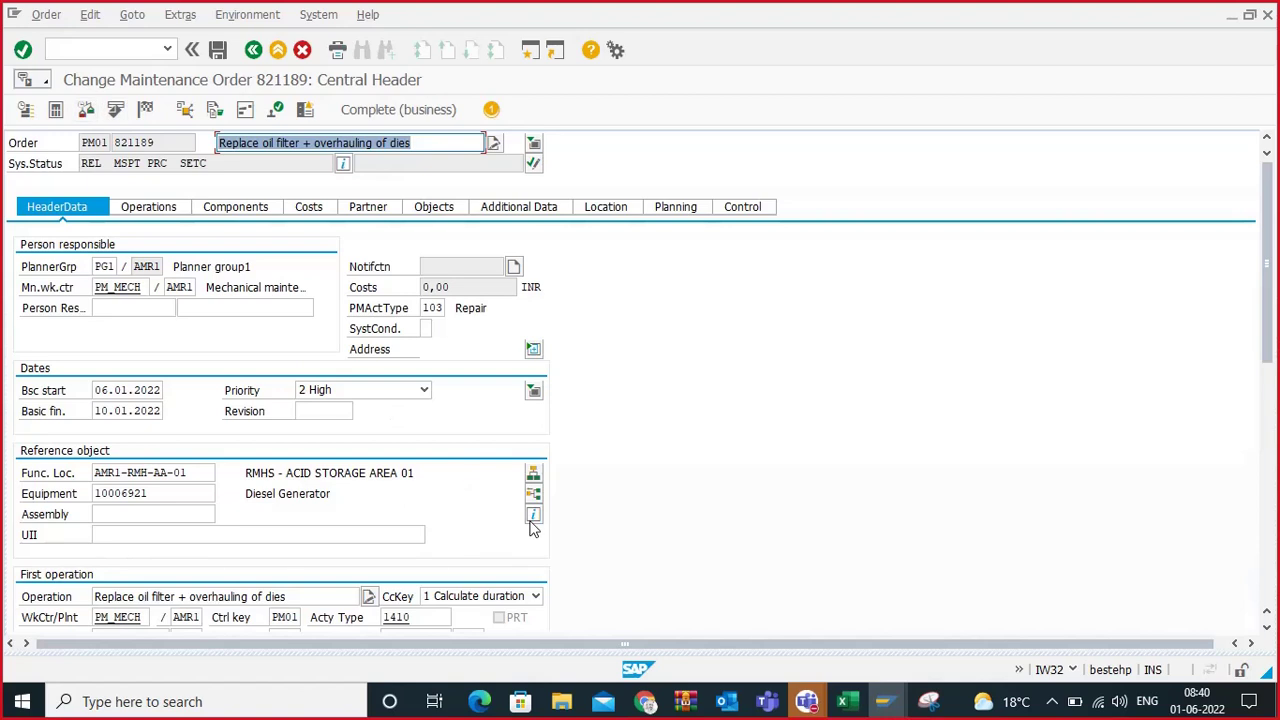
Step: Leave the order for transaction SPRO and display the SAP Reference IMG
{"action": "left_click", "coordinate": [103, 51]}
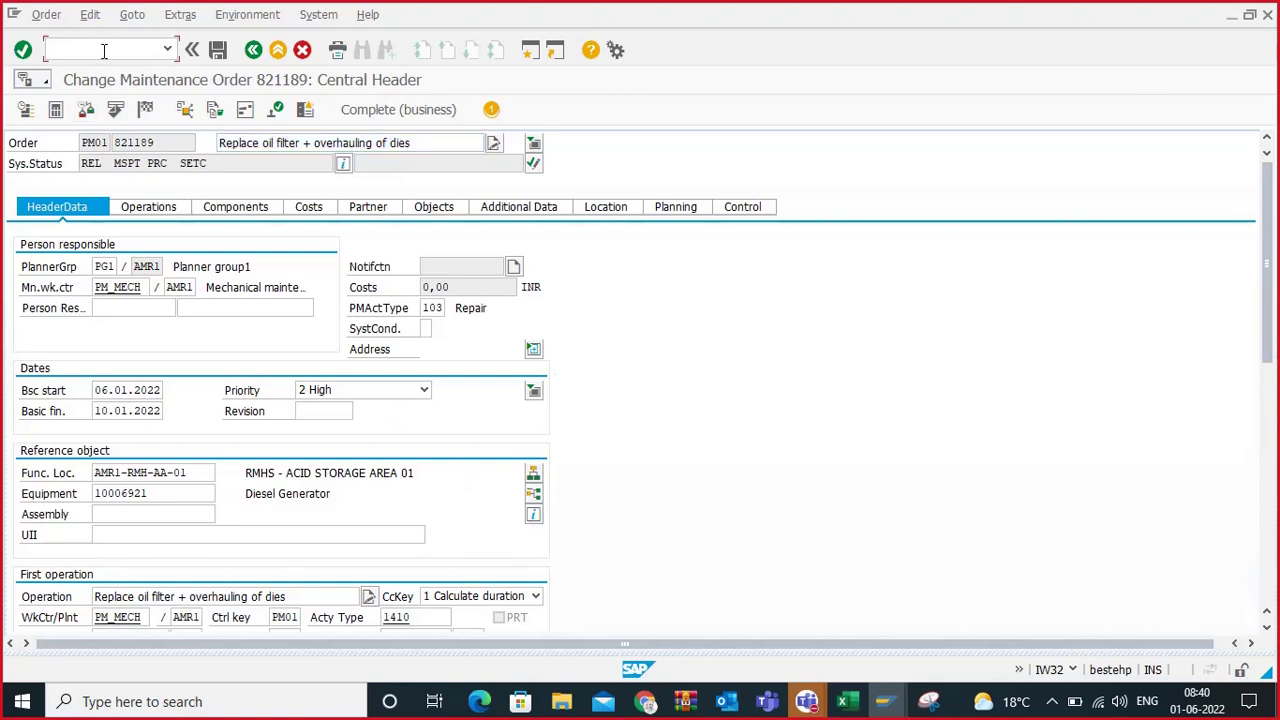
{"action": "type", "text": "/NSPRO"}
{"action": "key", "text": "Return"}
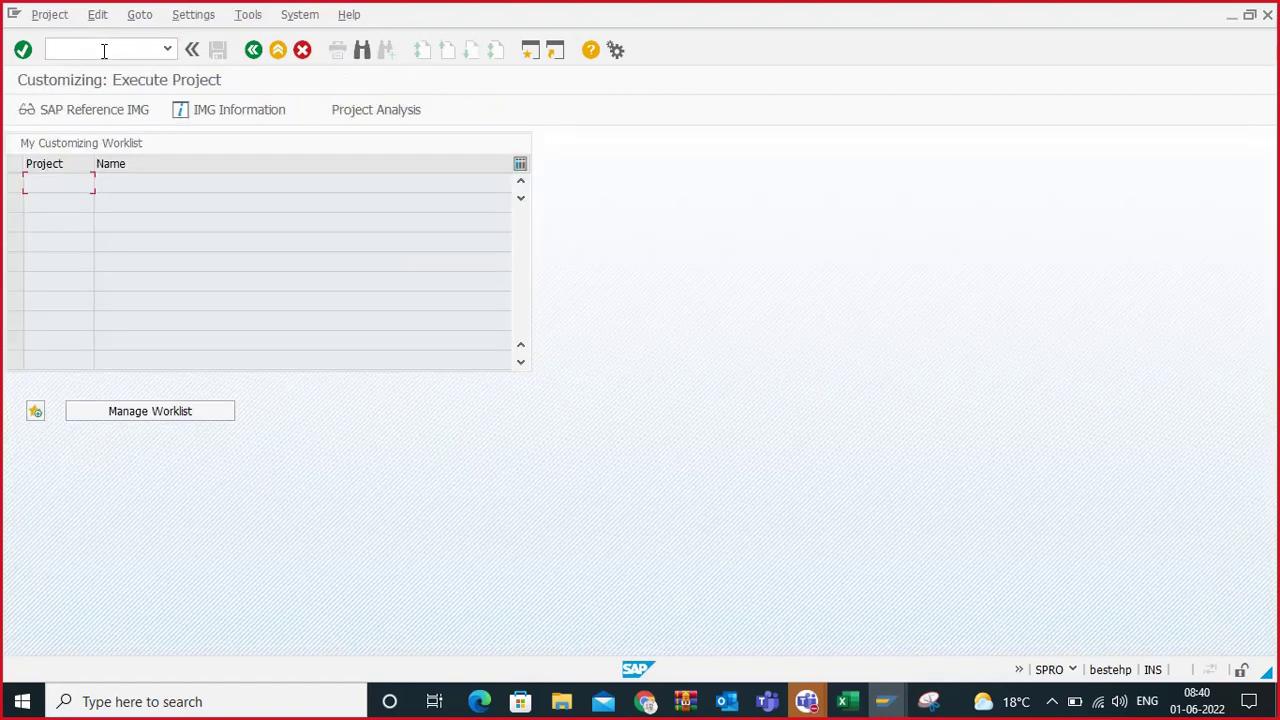
{"action": "left_click", "coordinate": [95, 110]}
Step: Expand Plant Maintenance and Customer Service, Maintenance and Service Processing, and Maintenance and Service Orders in the IMG structure
{"action": "scroll", "coordinate": [270, 333], "scroll_direction": "down", "scroll_amount": 1}
{"action": "scroll", "coordinate": [270, 333], "scroll_direction": "down", "scroll_amount": 5}
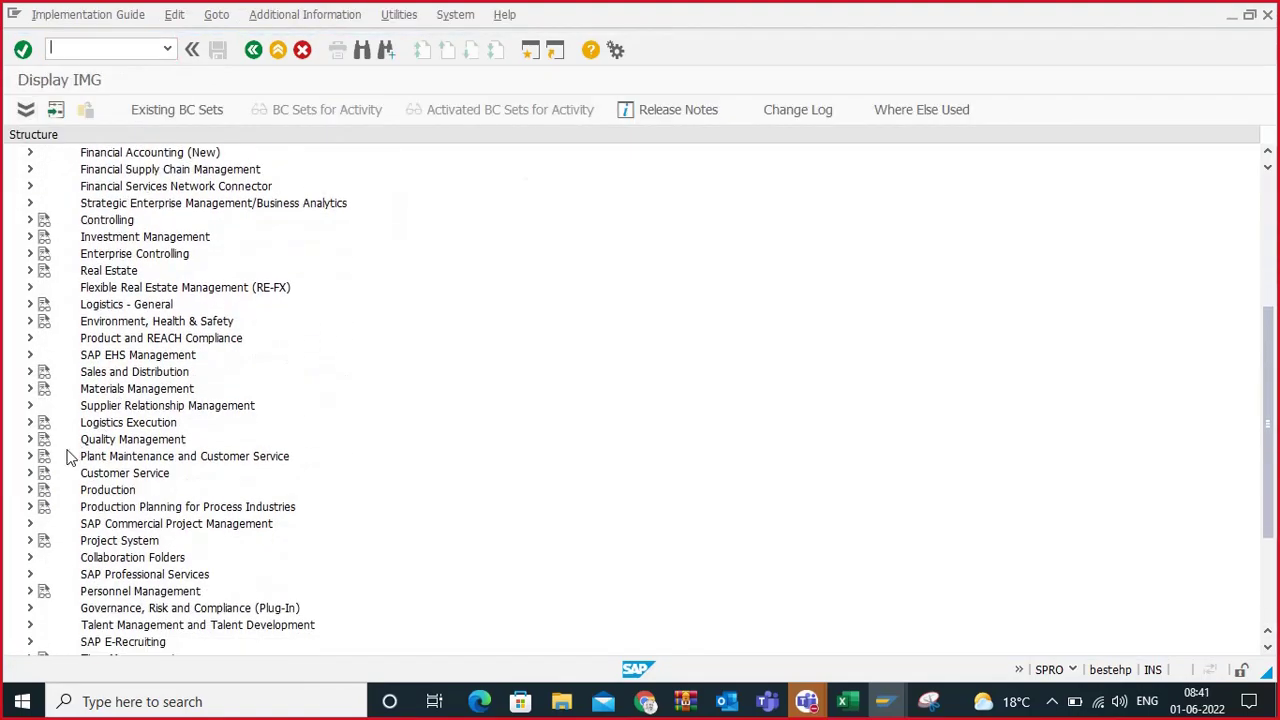
{"action": "left_click", "coordinate": [30, 456]}
{"action": "scroll", "coordinate": [300, 400], "scroll_direction": "down", "scroll_amount": 2}
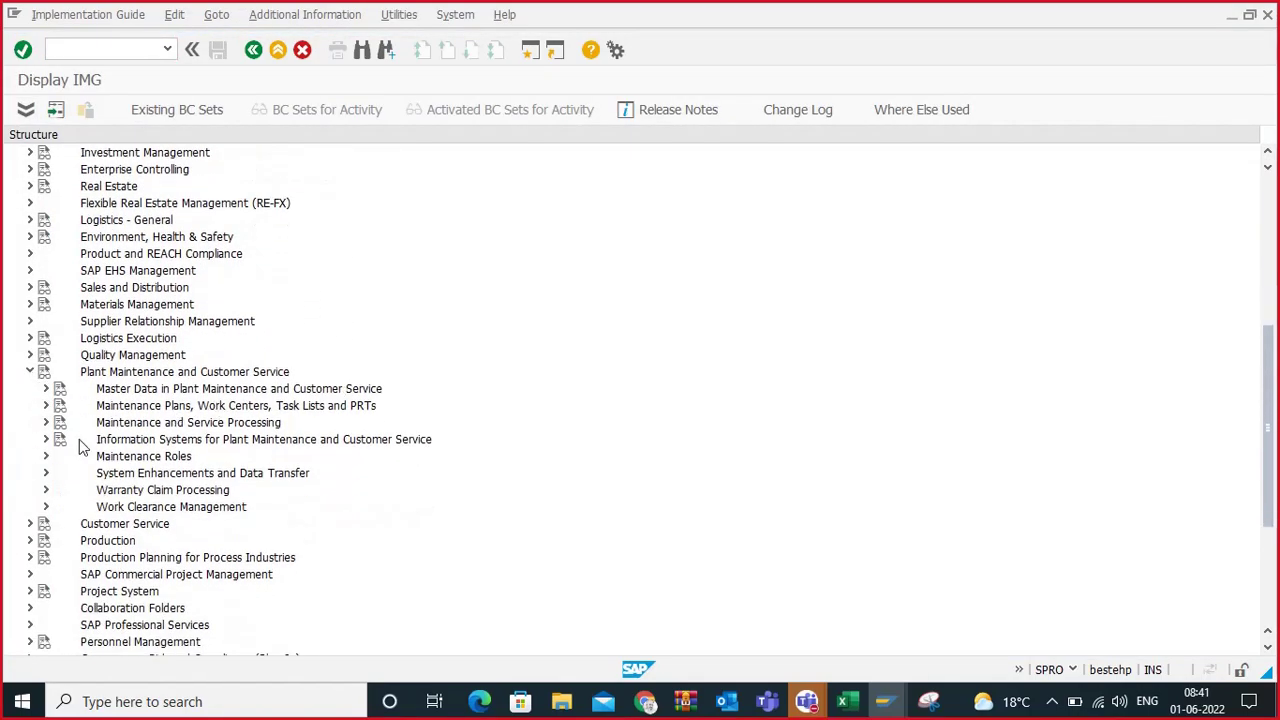
{"action": "left_click", "coordinate": [45, 422]}
{"action": "scroll", "coordinate": [330, 418], "scroll_direction": "down", "scroll_amount": 2}
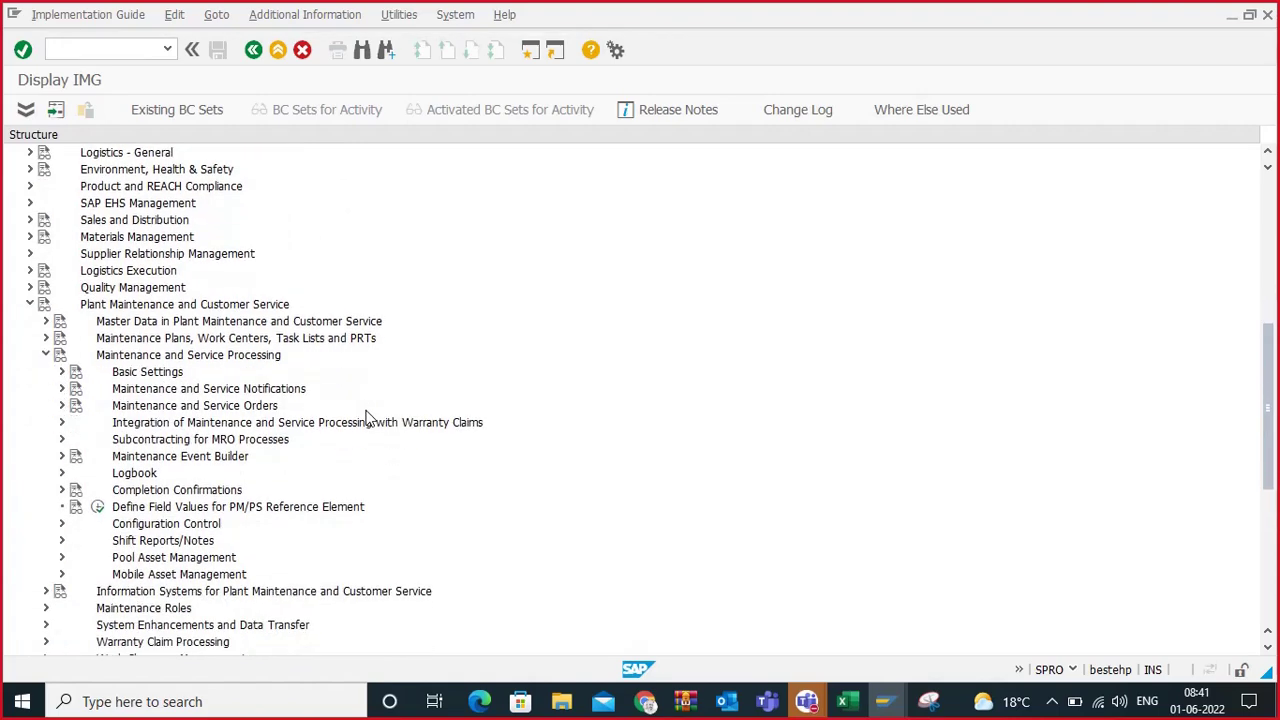
{"action": "left_click", "coordinate": [61, 389]}
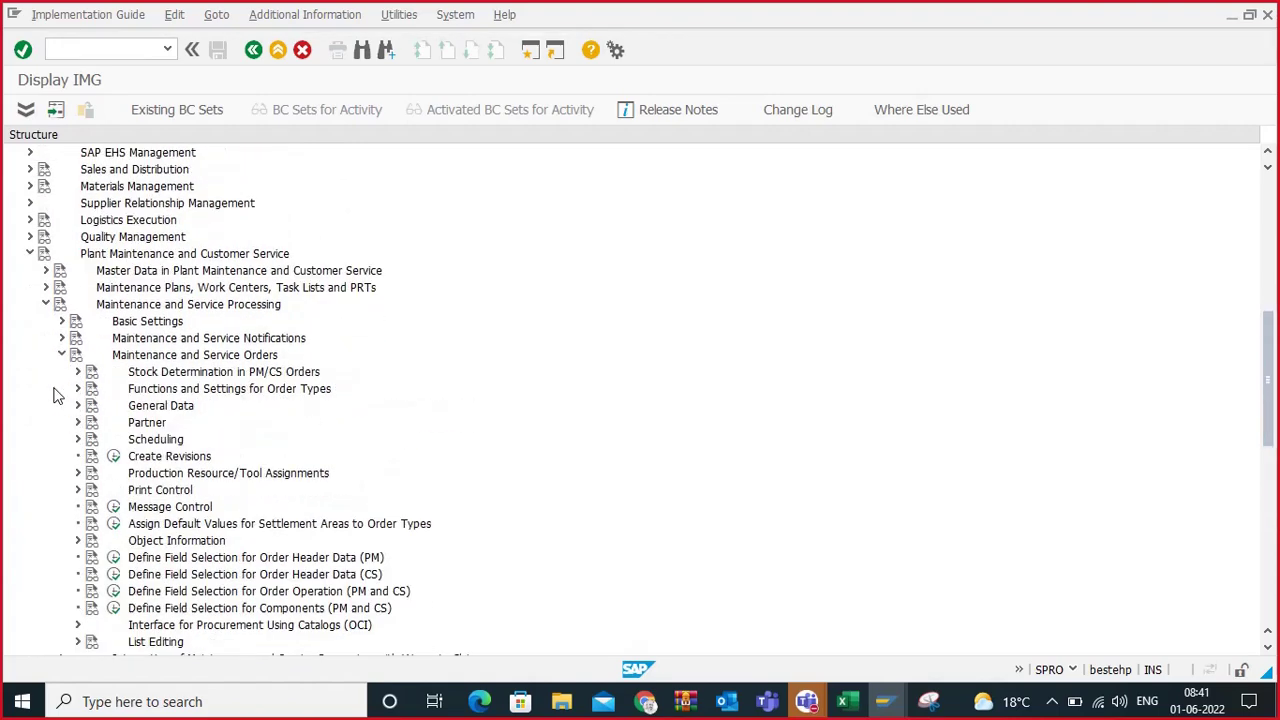
{"action": "scroll", "coordinate": [403, 410], "scroll_direction": "down", "scroll_amount": 2}
{"action": "scroll", "coordinate": [405, 414], "scroll_direction": "down", "scroll_amount": 1}
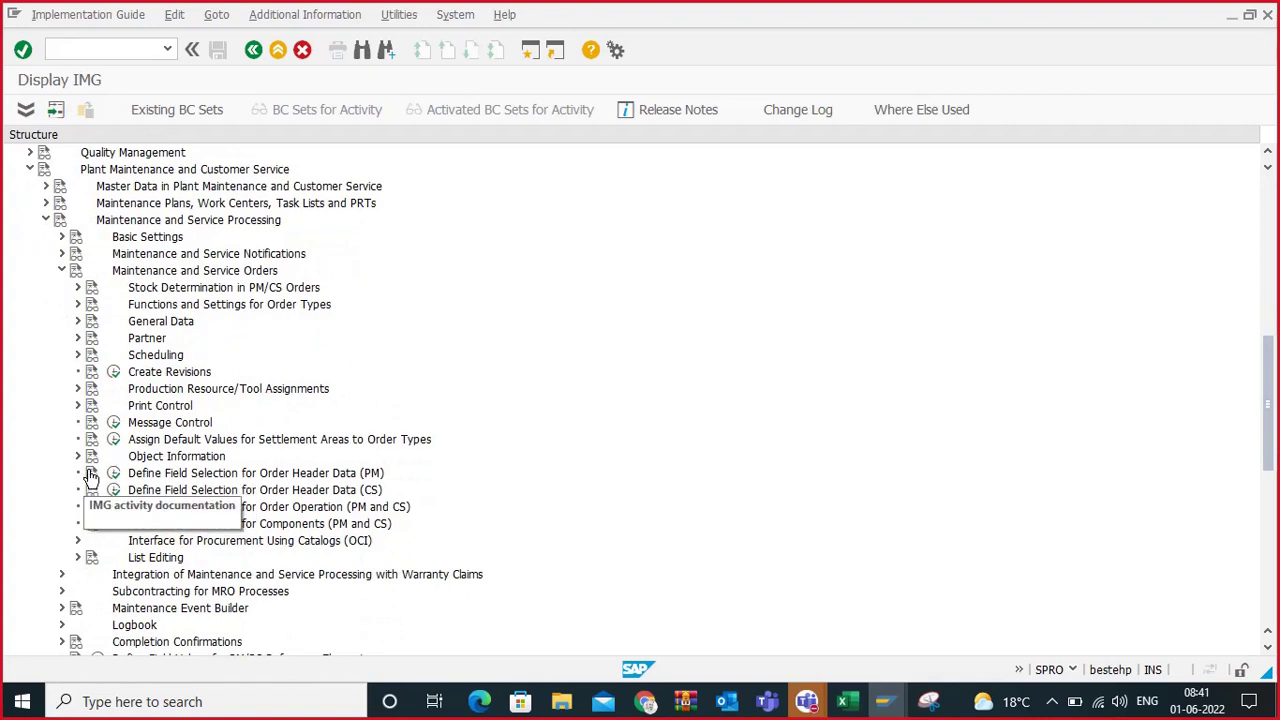
Step: Expand Functions and Settings for Order Types down to the activities of Availability Check for Material, PRTs, and Capacities
{"action": "left_click", "coordinate": [78, 321]}
{"action": "left_click", "coordinate": [78, 321]}
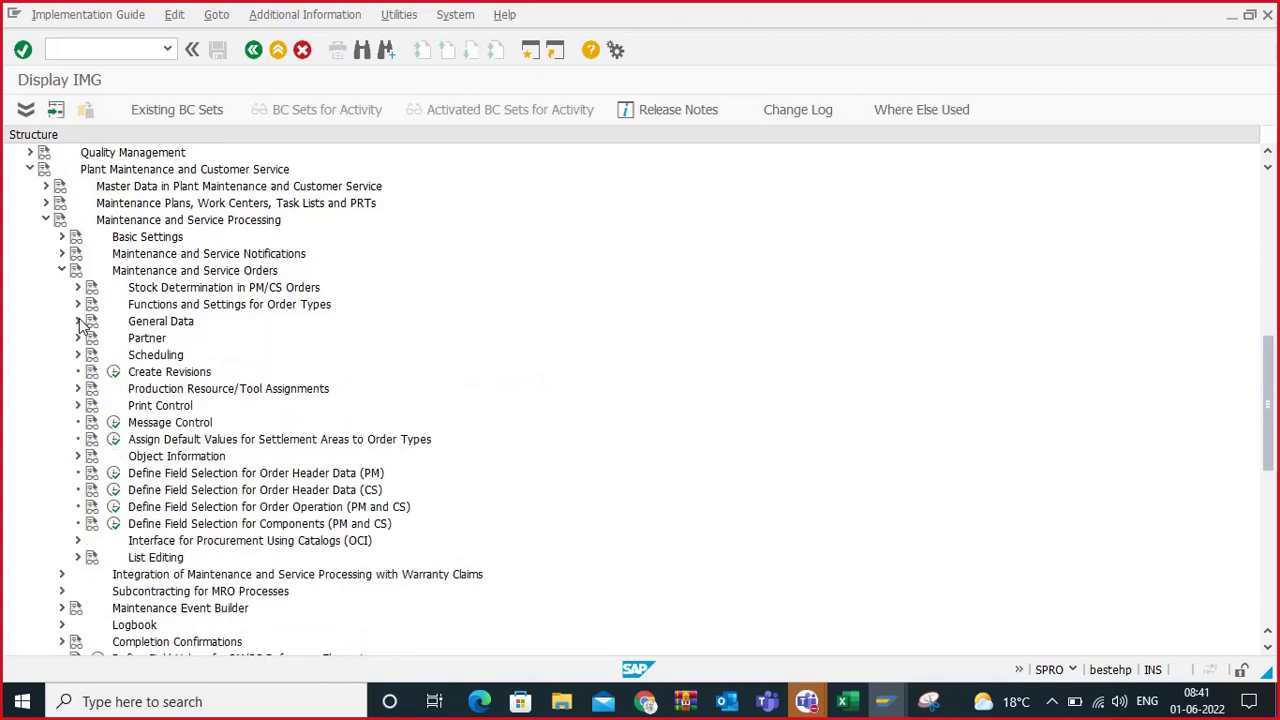
{"action": "left_click", "coordinate": [78, 304]}
{"action": "scroll", "coordinate": [212, 432], "scroll_direction": "down", "scroll_amount": 2}
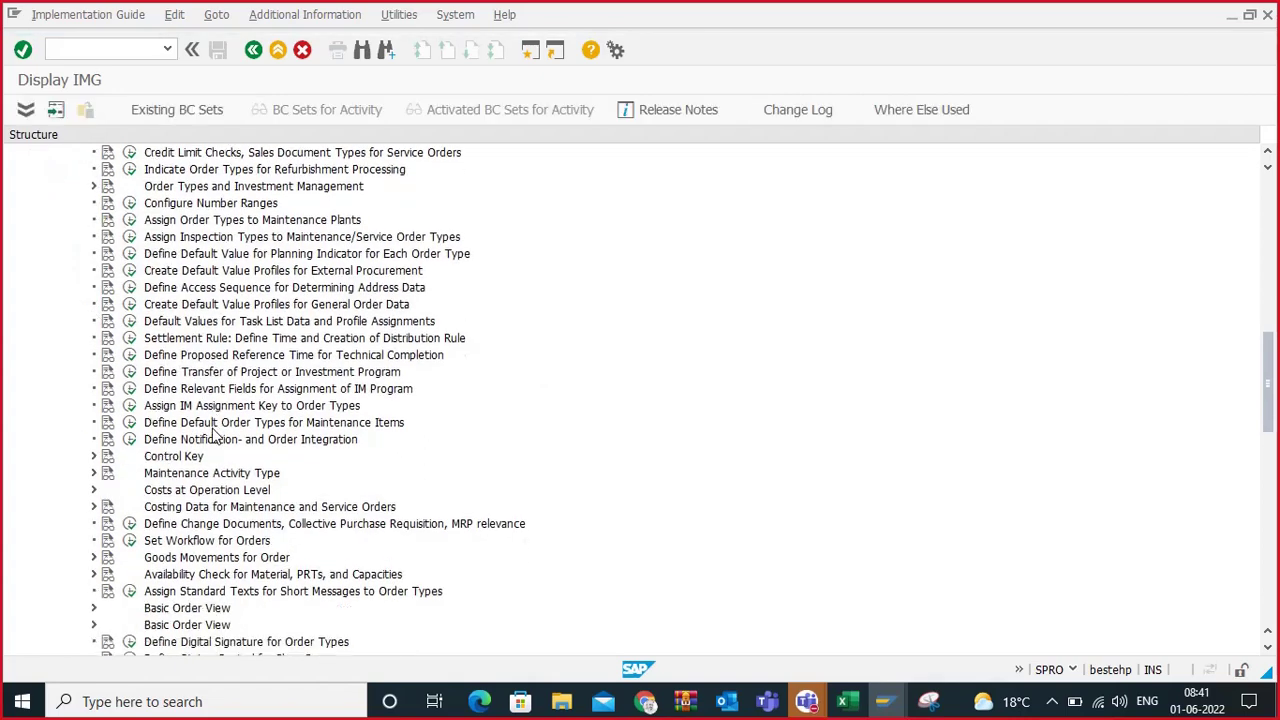
{"action": "scroll", "coordinate": [222, 432], "scroll_direction": "down", "scroll_amount": 2}
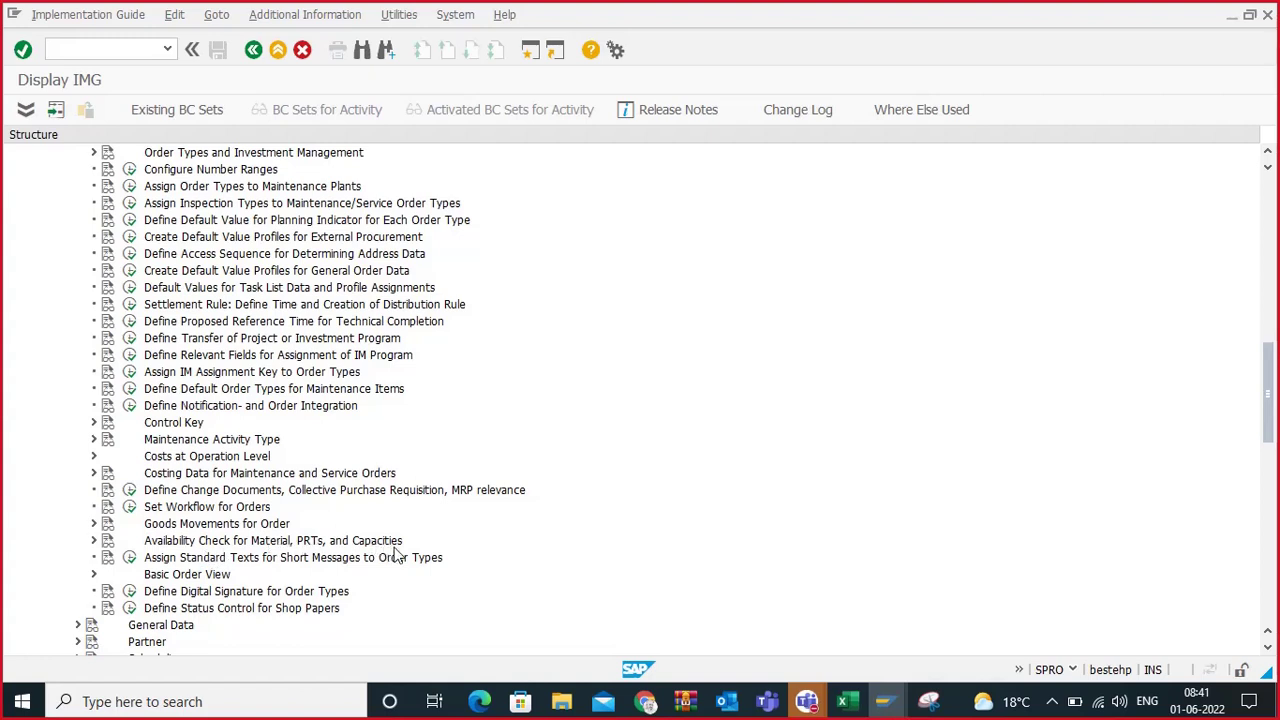
{"action": "left_click", "coordinate": [94, 540]}
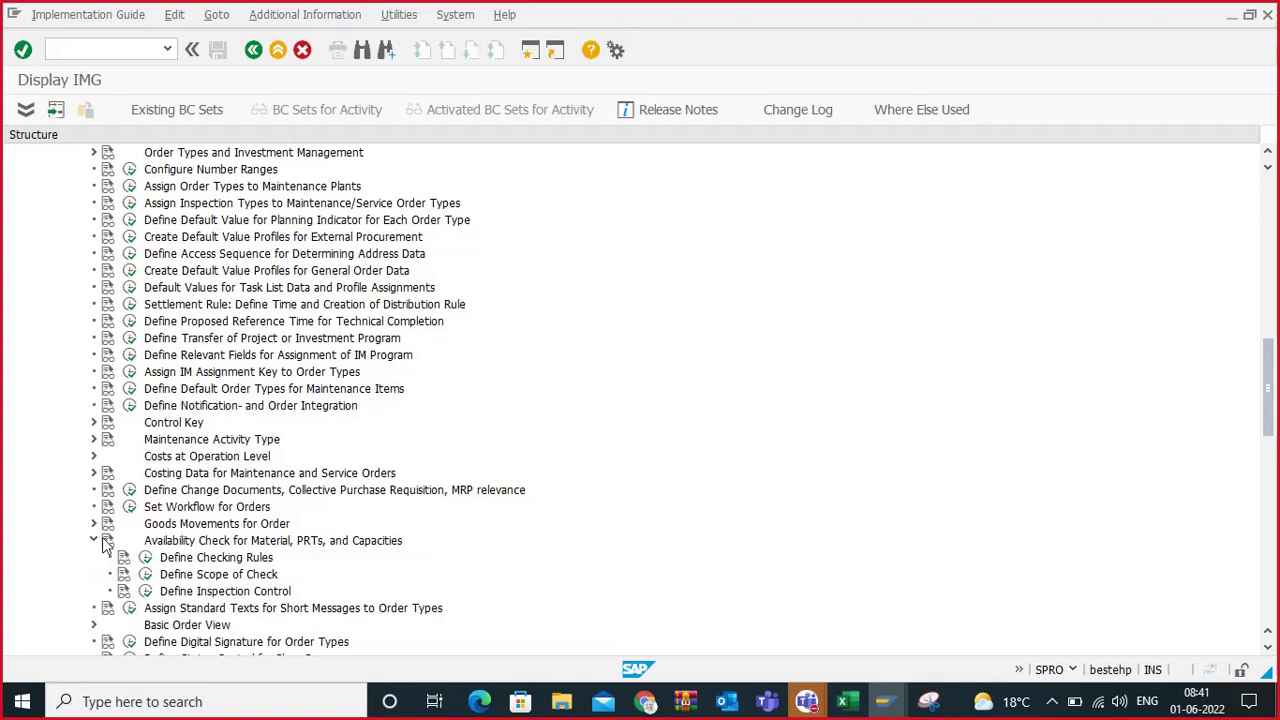
{"action": "scroll", "coordinate": [560, 460], "scroll_direction": "down", "scroll_amount": 1}
Step: Capture the expanded IMG structure with the availability check activities using the Snipping Tool
{"action": "left_click", "coordinate": [932, 700]}
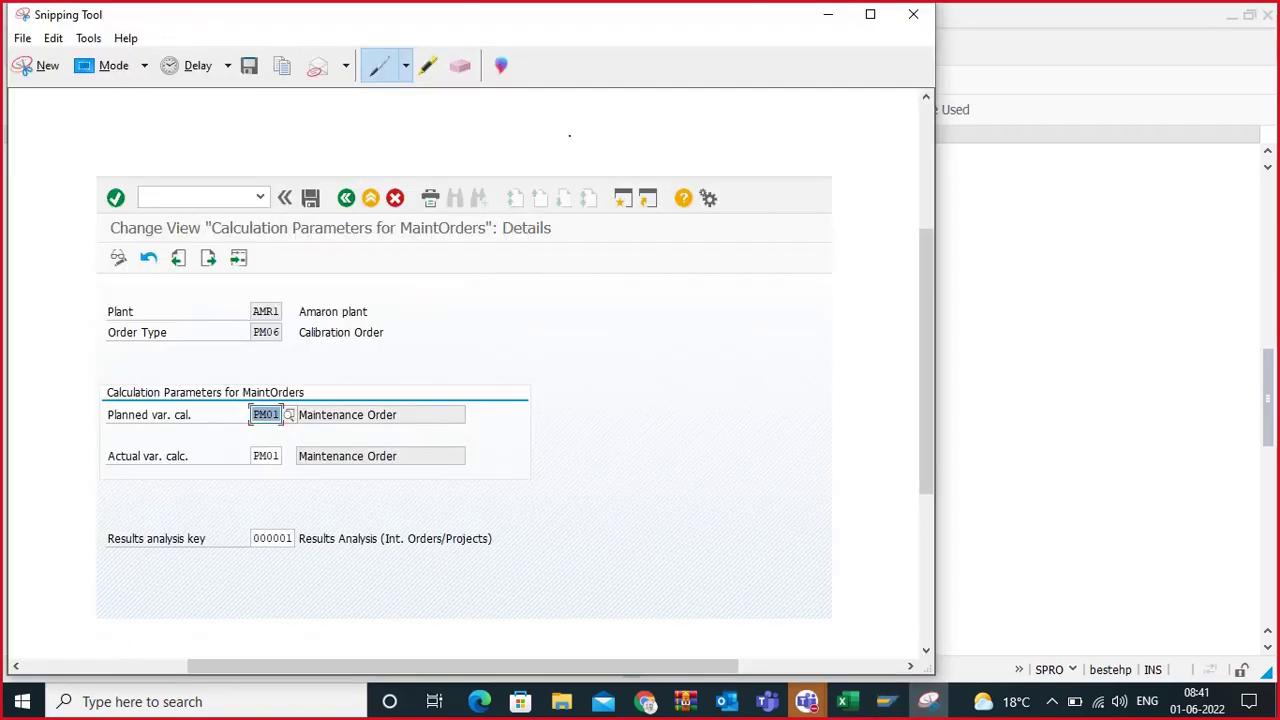
{"action": "left_click", "coordinate": [32, 63]}
{"action": "left_click_drag", "start_coordinate": [3, 95], "coordinate": [790, 648]}
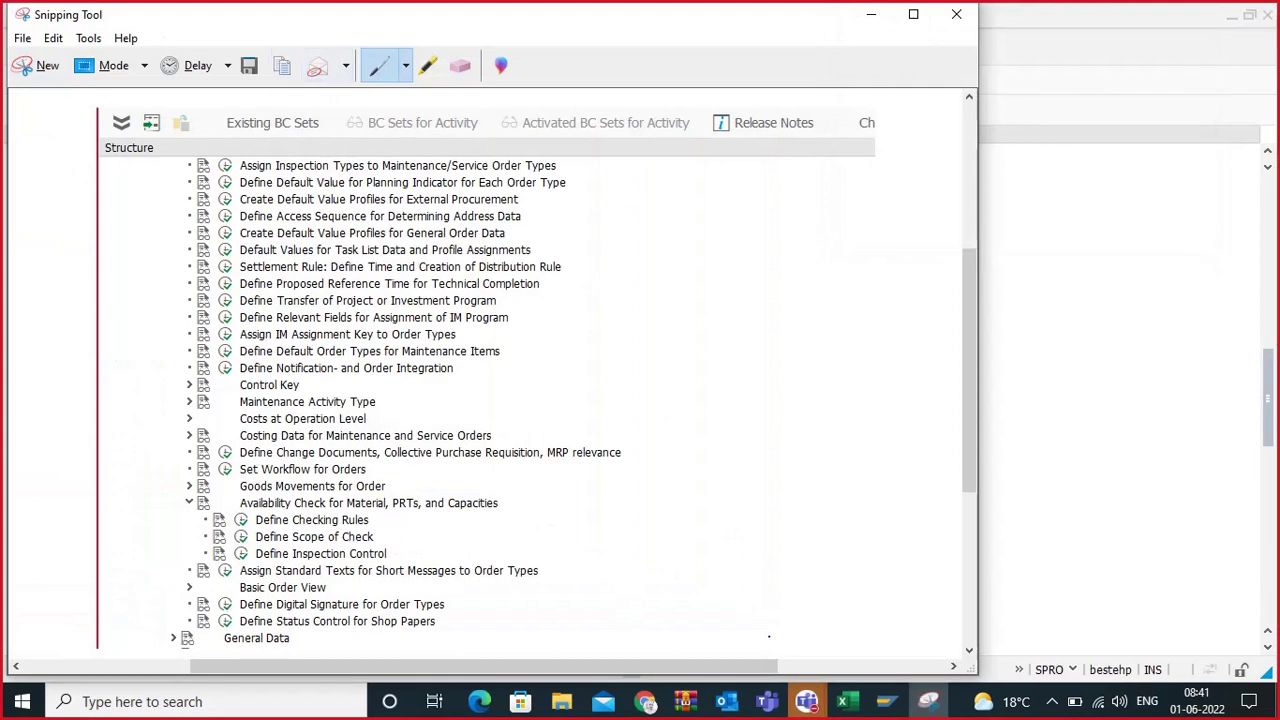
Step: Switch to the Excel tracker and paste the IMG screenshot at cell D354 of the Day 18 sheet, below the availability check notes
{"action": "left_click", "coordinate": [842, 701]}
{"action": "left_click", "coordinate": [229, 520]}
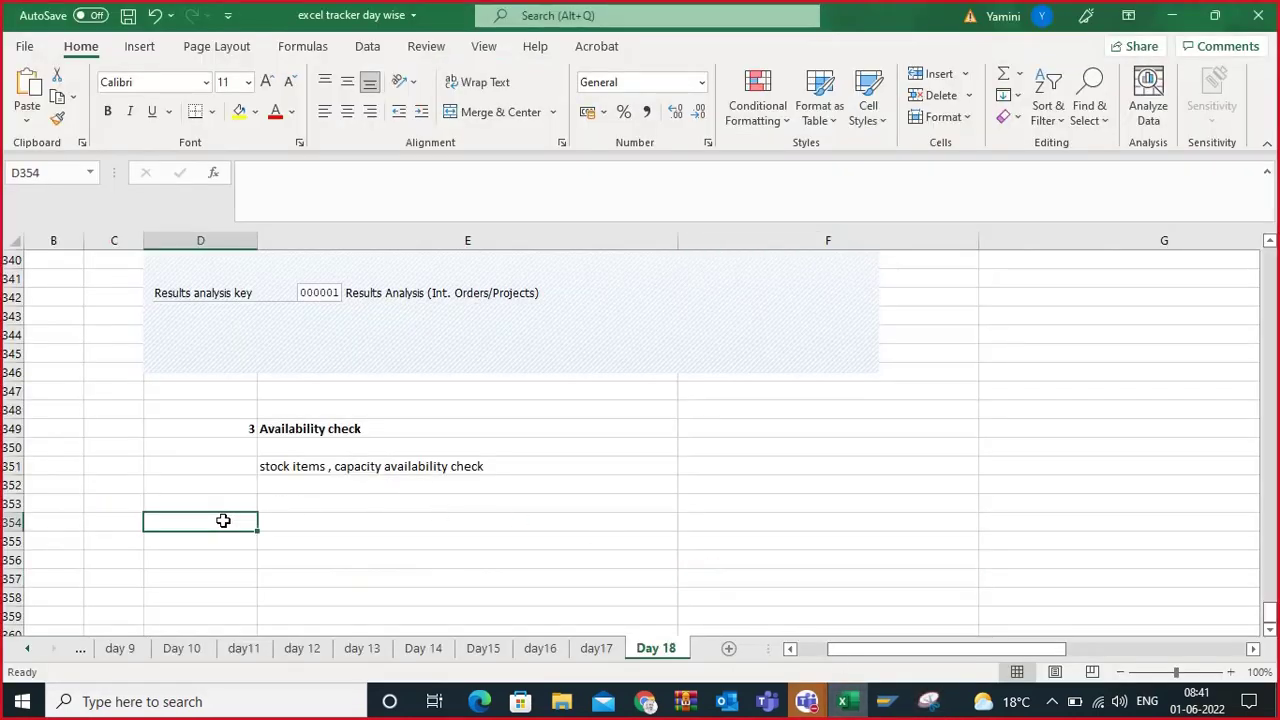
{"action": "key", "text": "ctrl+v"}
{"action": "scroll", "coordinate": [330, 495], "scroll_direction": "down", "scroll_amount": 7}
{"action": "scroll", "coordinate": [343, 487], "scroll_direction": "down", "scroll_amount": 2}
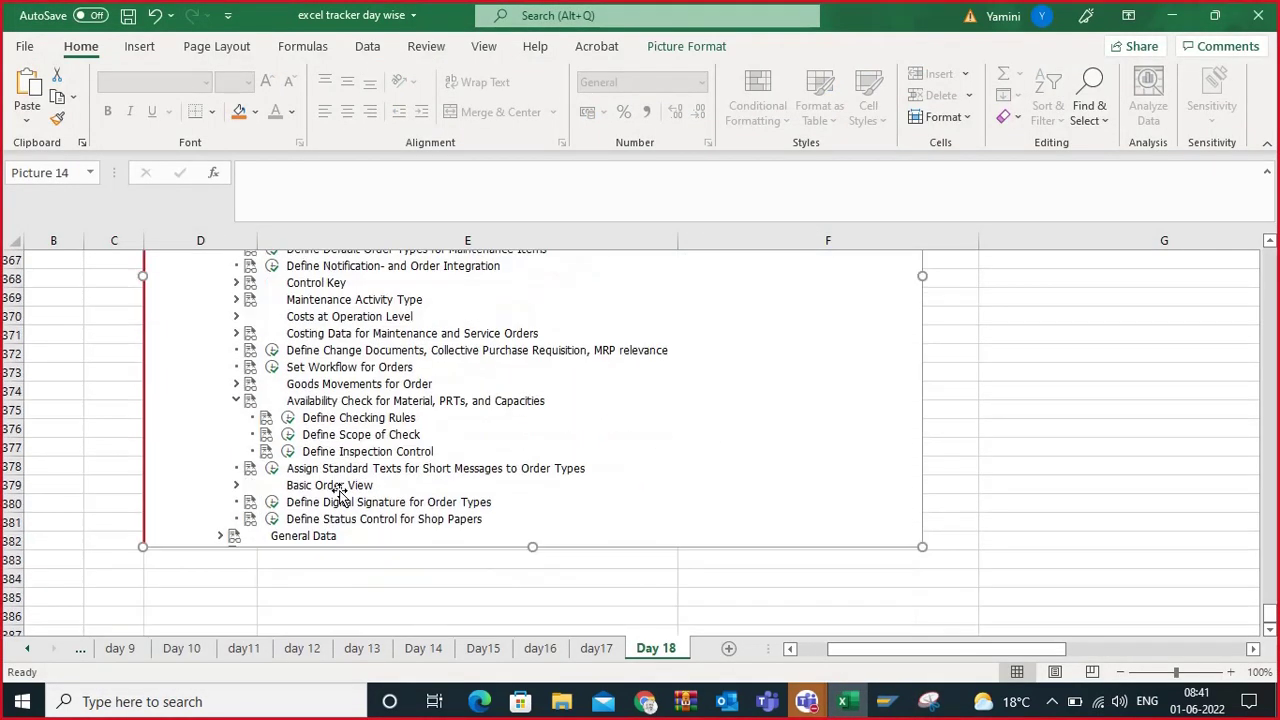
Step: Switch back to the SAP IMG window and open the Define Checking Rules activity
{"action": "mouse_move", "coordinate": [893, 690]}
{"action": "left_click", "coordinate": [845, 620]}
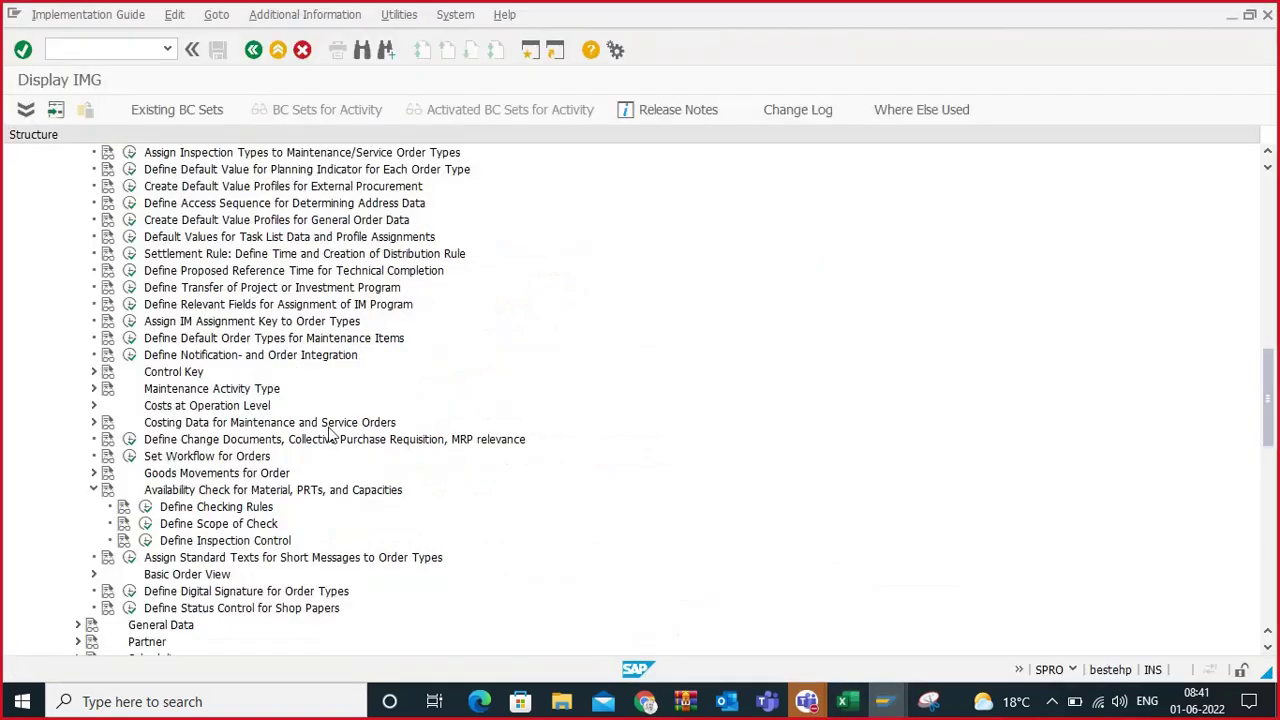
{"action": "scroll", "coordinate": [118, 510], "scroll_direction": "down", "scroll_amount": 1}
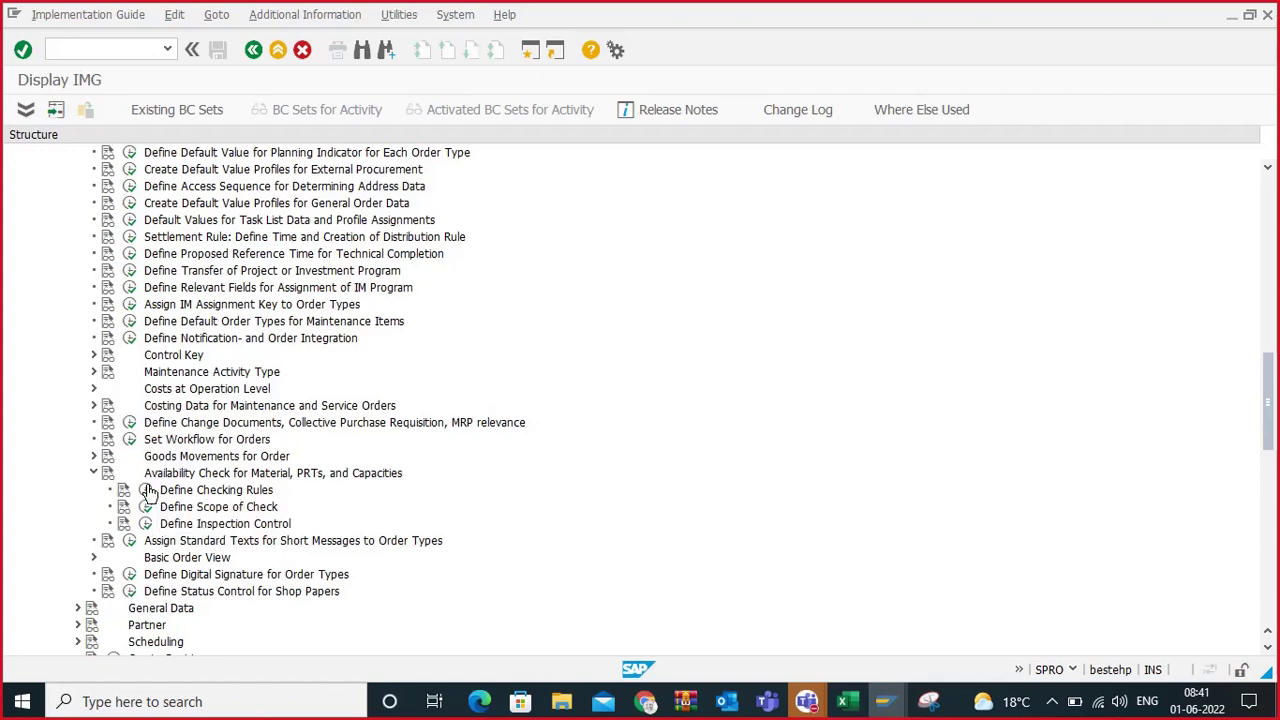
{"action": "left_click", "coordinate": [147, 491]}
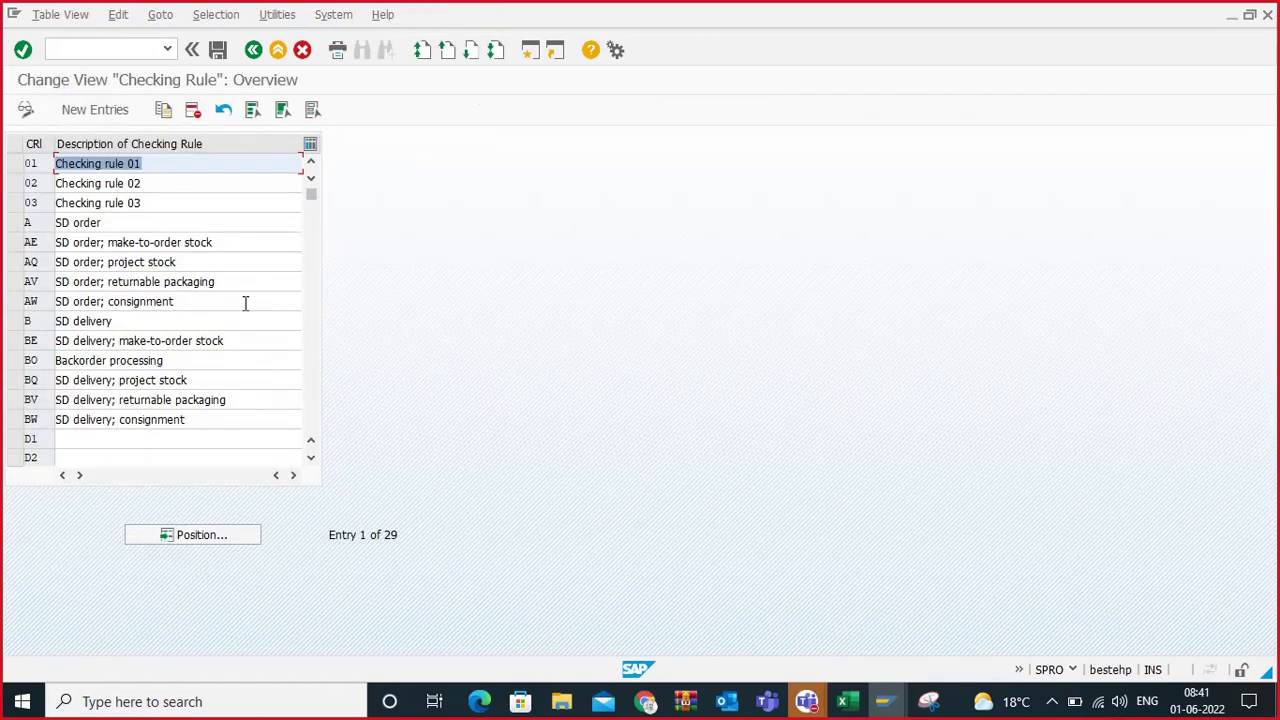
Step: Locate the PM Plant Maintenance rule in the checking rule overview and capture the table with the Snipping Tool
{"action": "scroll", "coordinate": [133, 344], "scroll_direction": "down", "scroll_amount": 3}
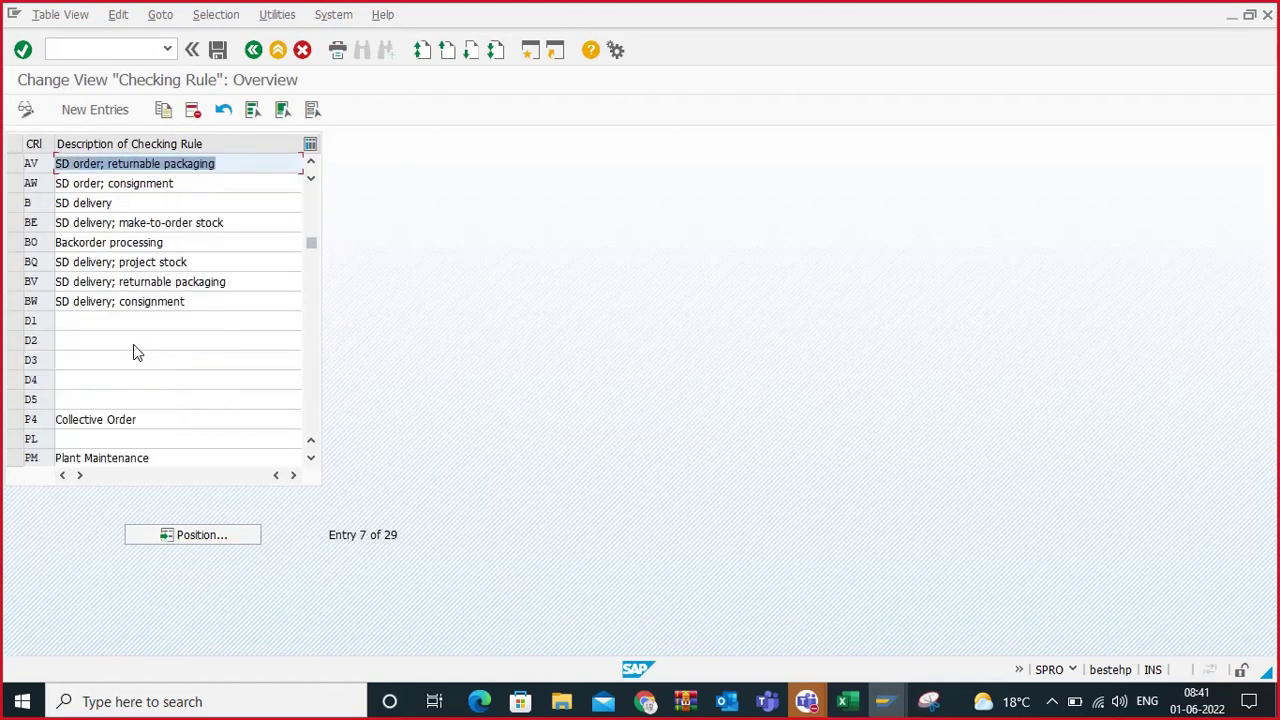
{"action": "left_click", "coordinate": [137, 398]}
{"action": "double_click", "coordinate": [137, 398]}
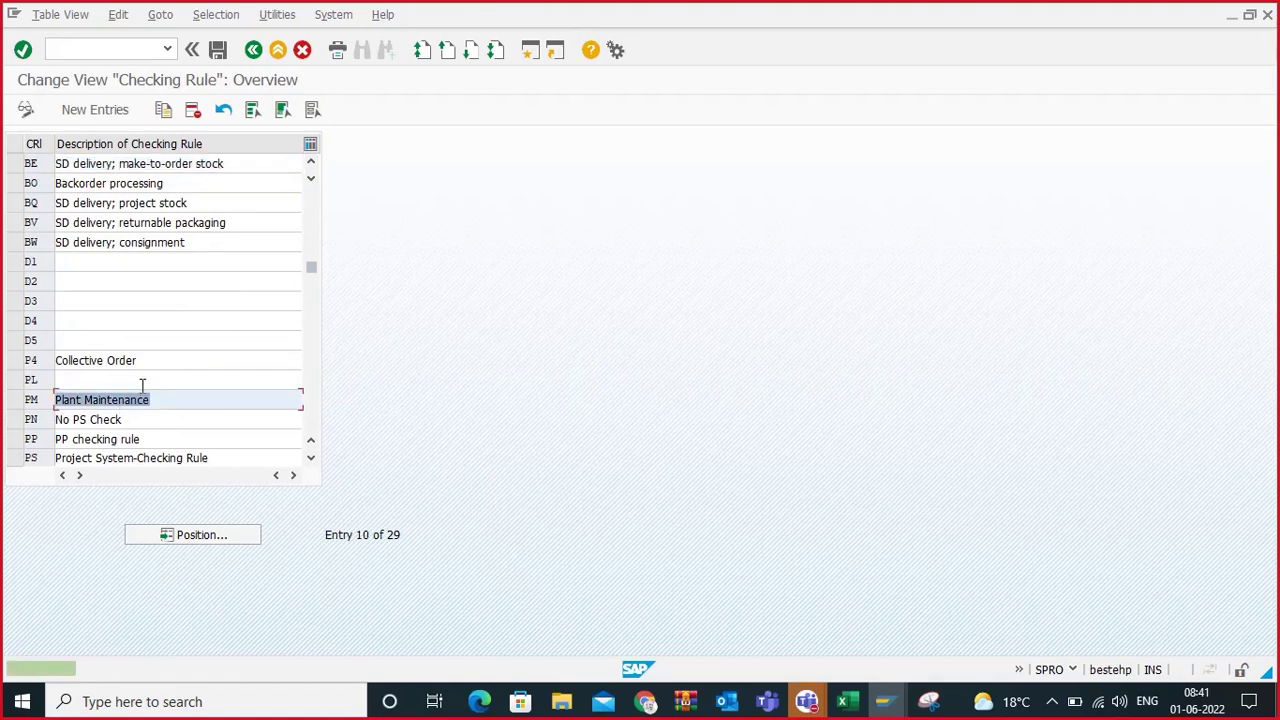
{"action": "left_click_drag", "start_coordinate": [156, 399], "coordinate": [107, 399]}
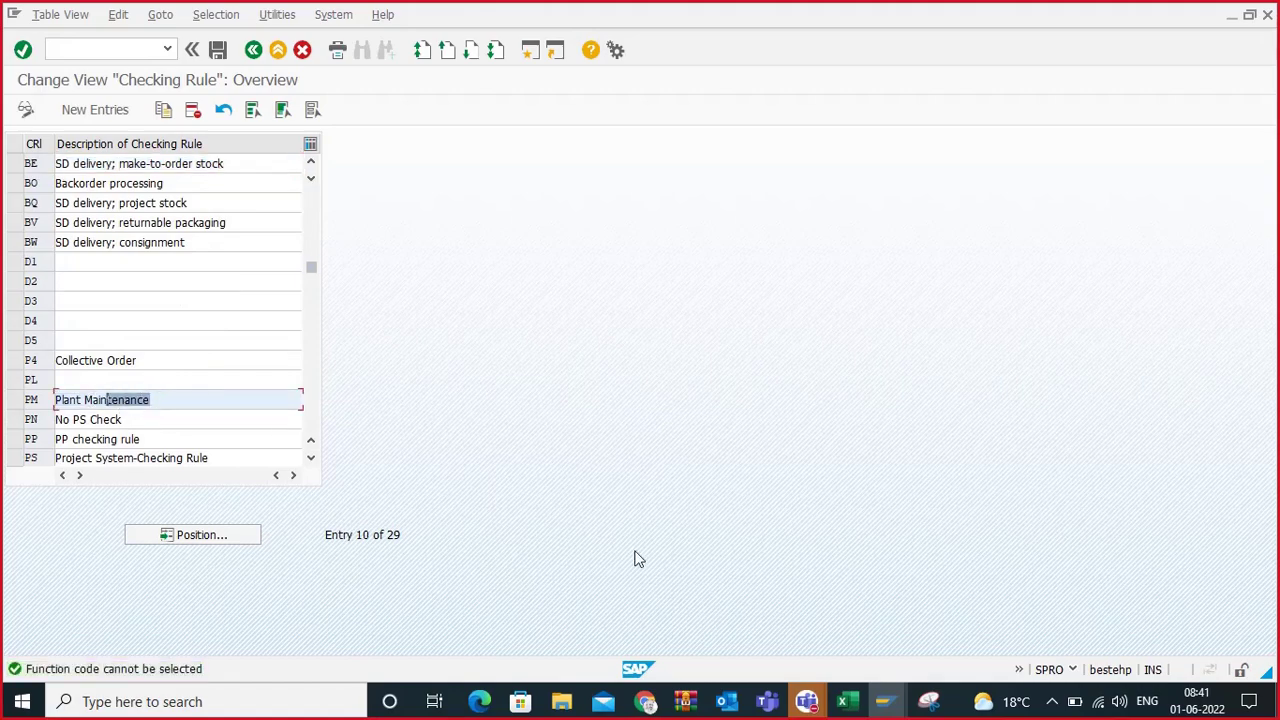
{"action": "left_click", "coordinate": [926, 701]}
{"action": "left_click", "coordinate": [40, 63]}
{"action": "left_click_drag", "start_coordinate": [12, 80], "coordinate": [377, 474]}
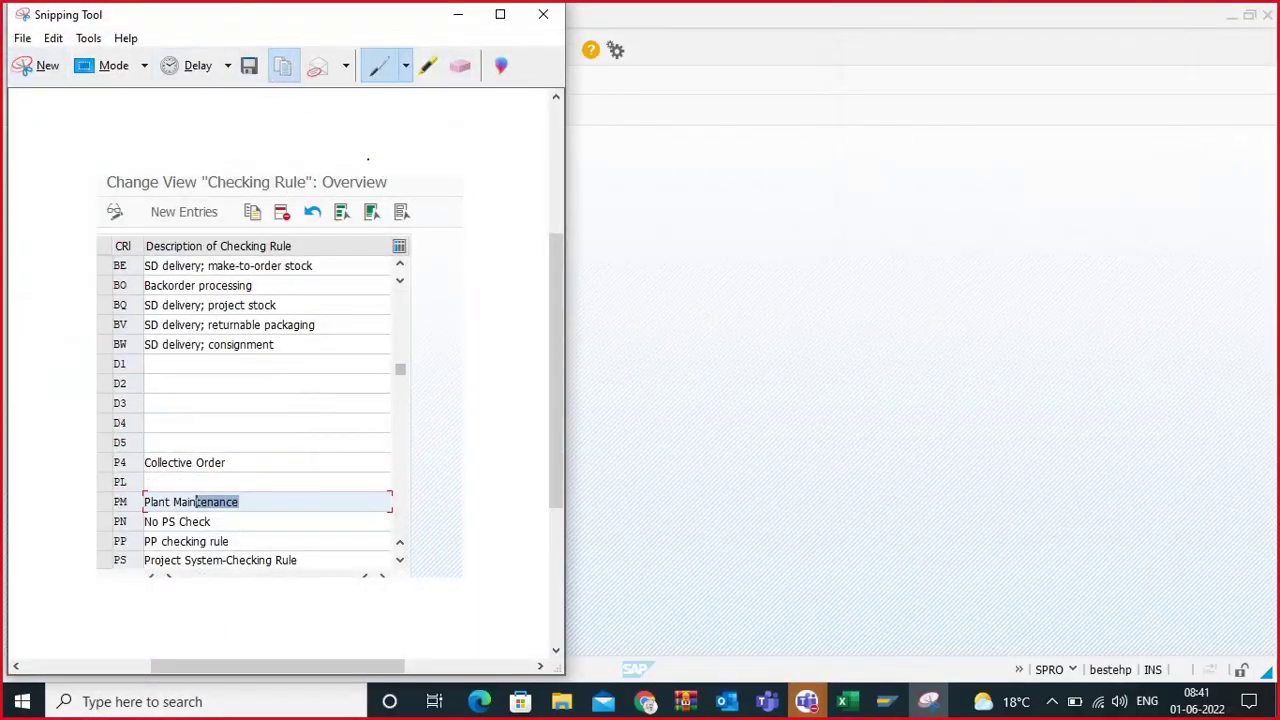
Step: Switch to the Excel tracker and paste the checking rule screenshot in column D of Day 18, below the IMG screenshot
{"action": "left_click", "coordinate": [843, 701]}
{"action": "left_click", "coordinate": [248, 582]}
{"action": "key", "text": "ctrl+v"}
{"action": "scroll", "coordinate": [300, 543], "scroll_direction": "down", "scroll_amount": 8}
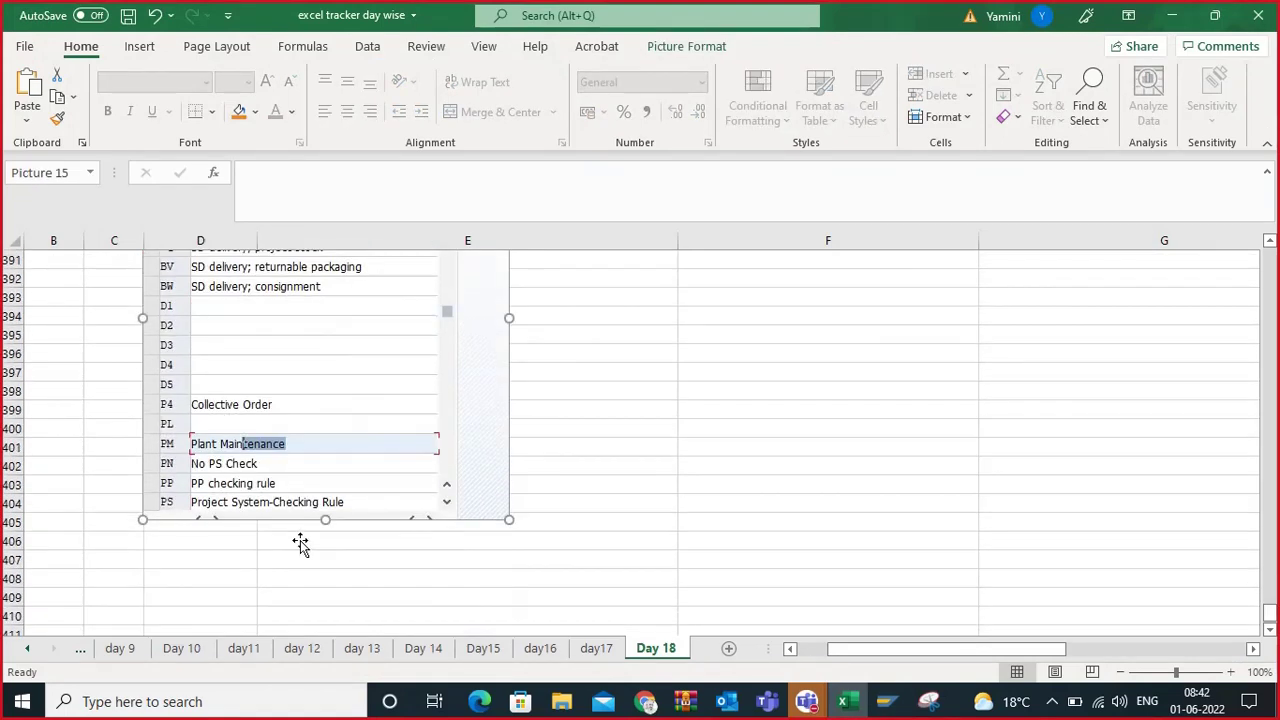
{"action": "left_click", "coordinate": [200, 575]}
Step: Return to the SAP IMG, open Define Scope of Check, and show the details for availability check 01 with checking rule PM
{"action": "mouse_move", "coordinate": [883, 701]}
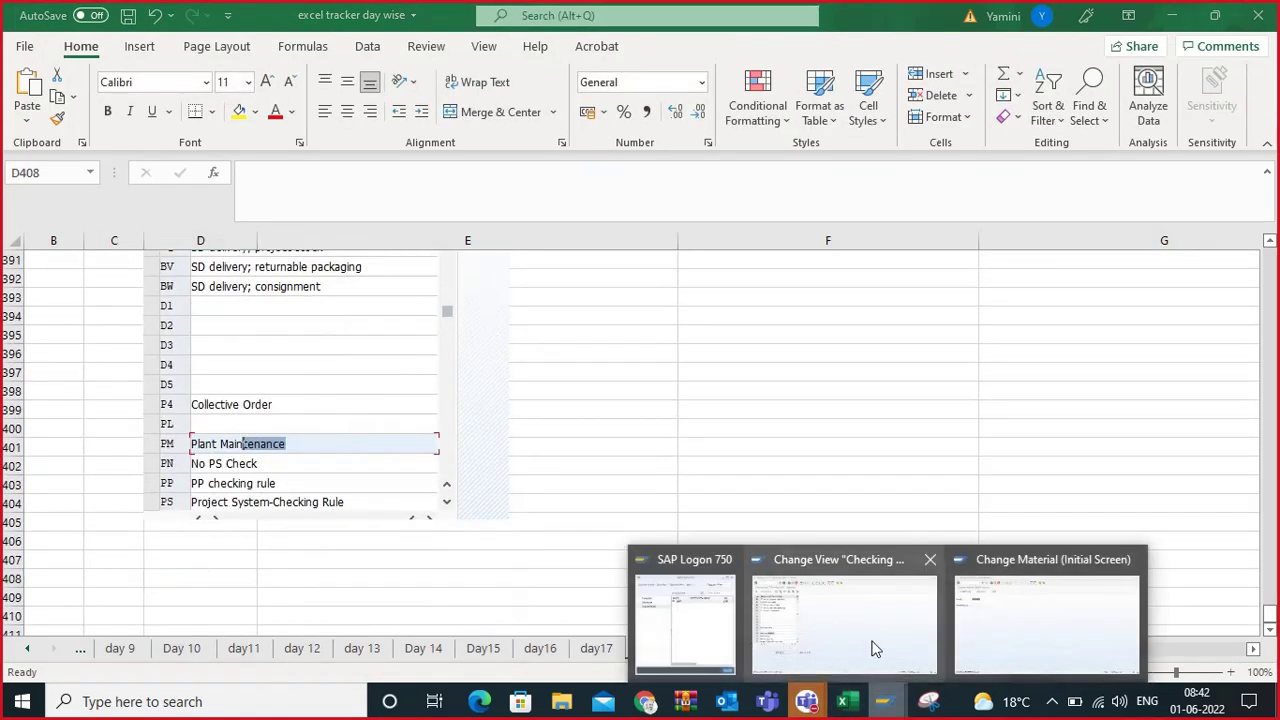
{"action": "left_click", "coordinate": [869, 662]}
{"action": "left_click", "coordinate": [254, 50]}
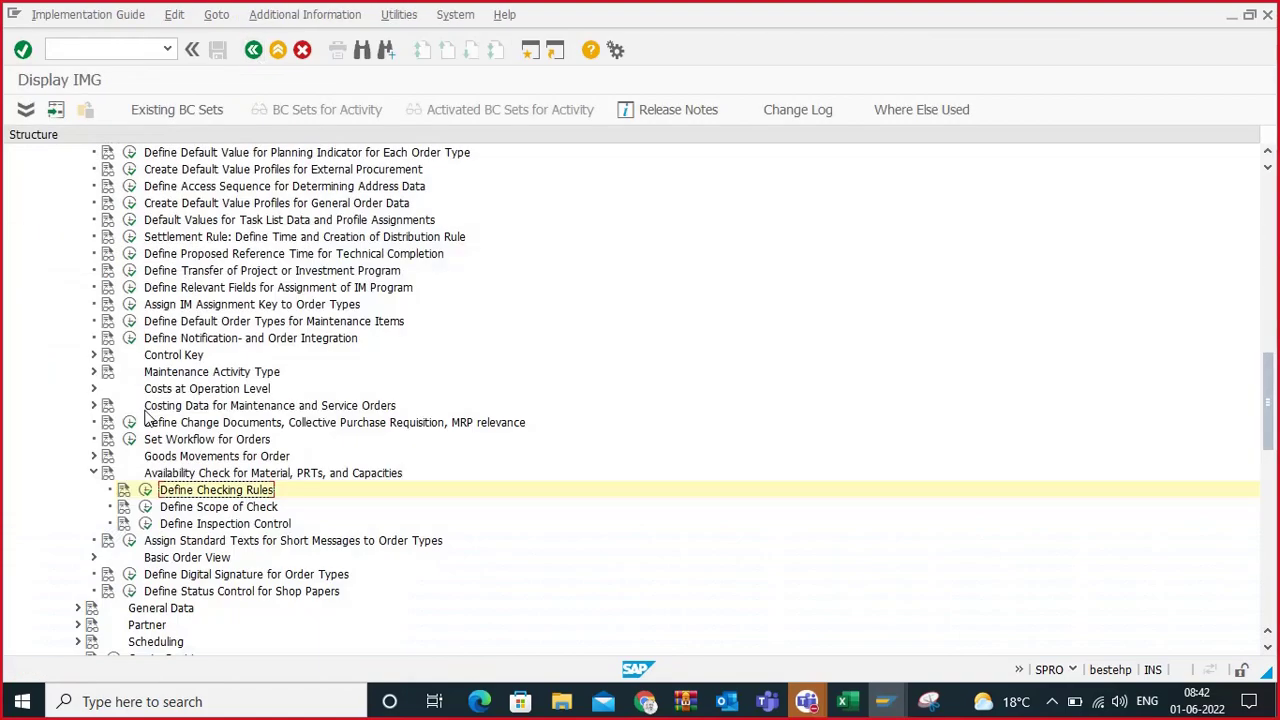
{"action": "left_click", "coordinate": [145, 513]}
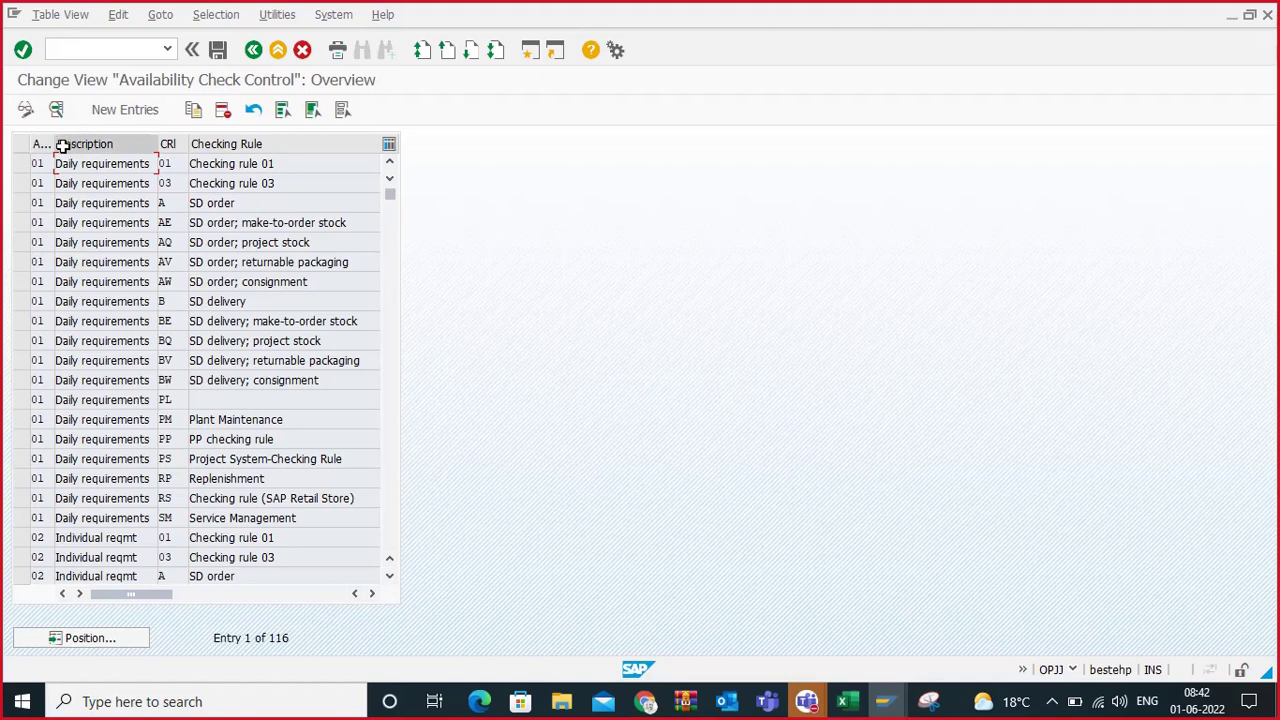
{"action": "left_click_drag", "start_coordinate": [53, 143], "coordinate": [146, 143]}
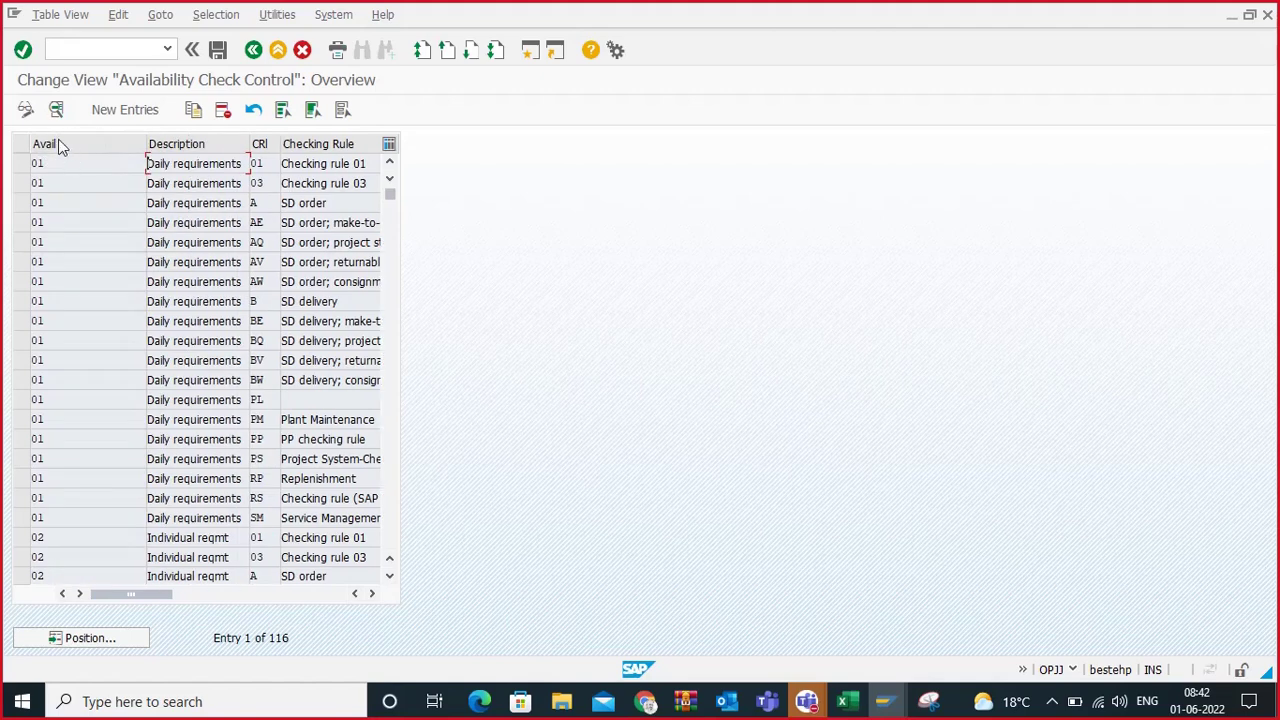
{"action": "left_click", "coordinate": [52, 165]}
{"action": "double_click", "coordinate": [253, 420]}
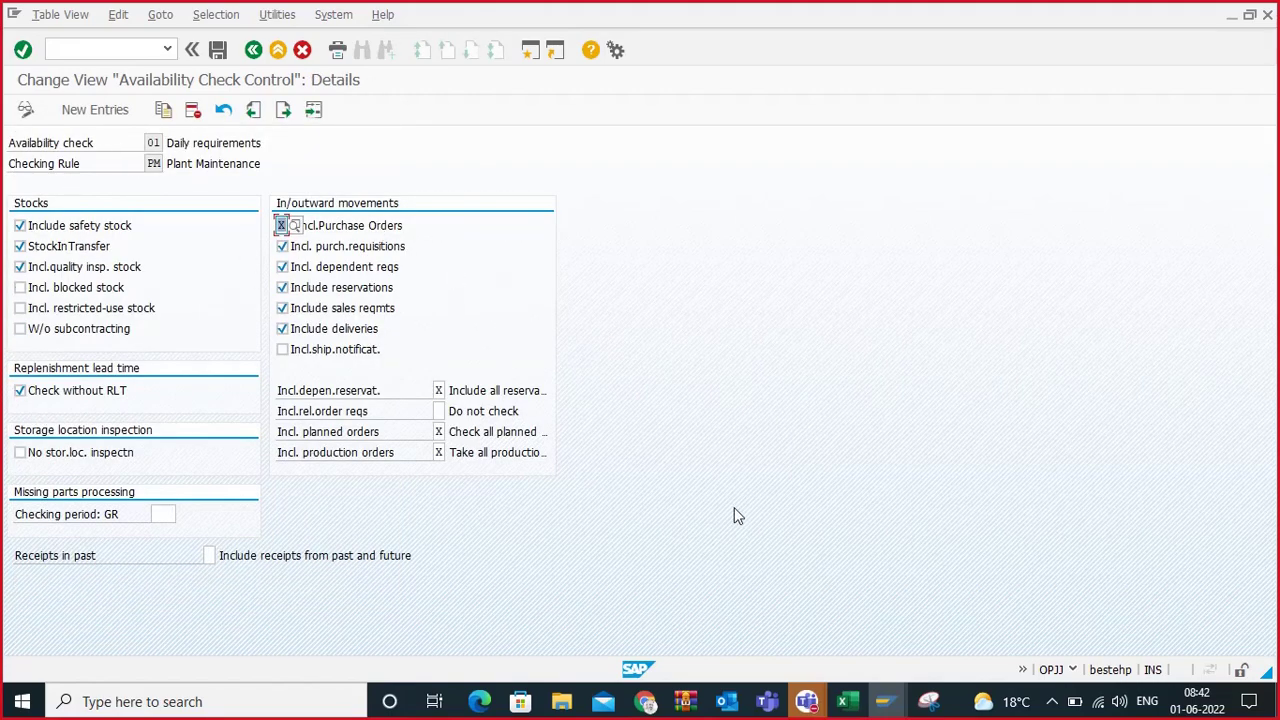
Step: Capture the Availability Check Control details screen with the Snipping Tool
{"action": "left_click", "coordinate": [922, 699]}
{"action": "left_click", "coordinate": [42, 64]}
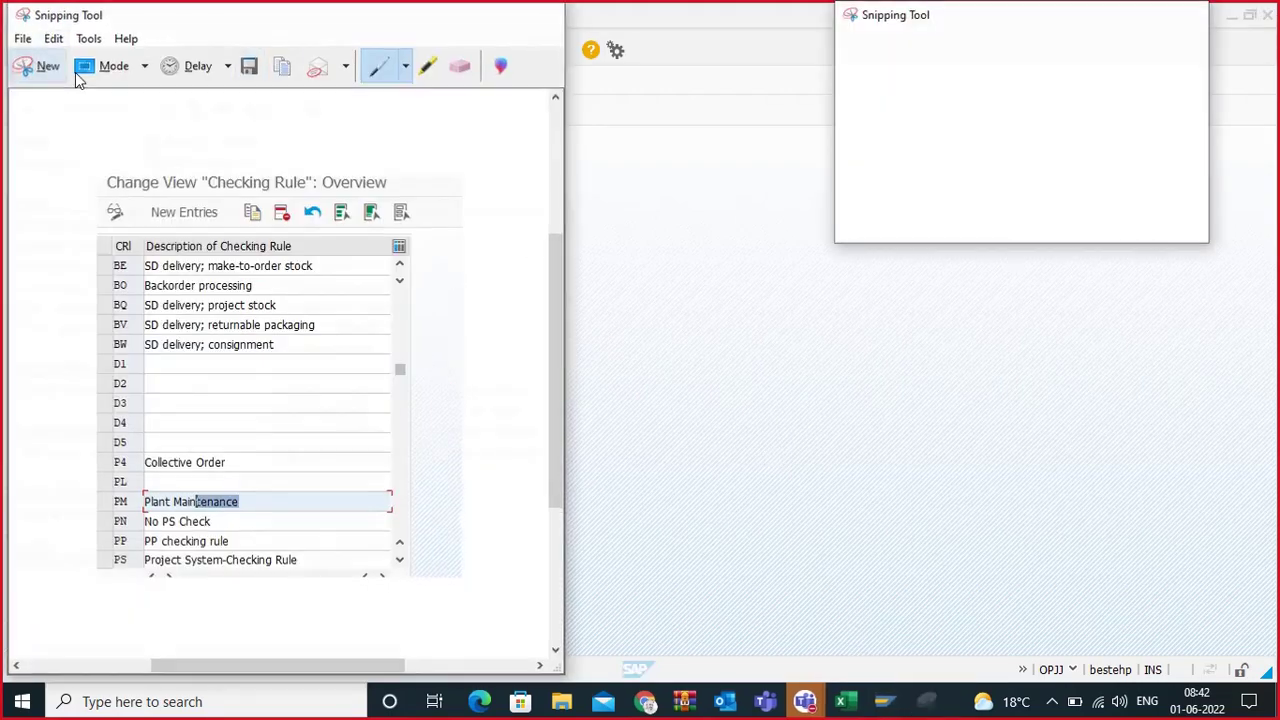
{"action": "left_click_drag", "start_coordinate": [3, 28], "coordinate": [713, 567]}
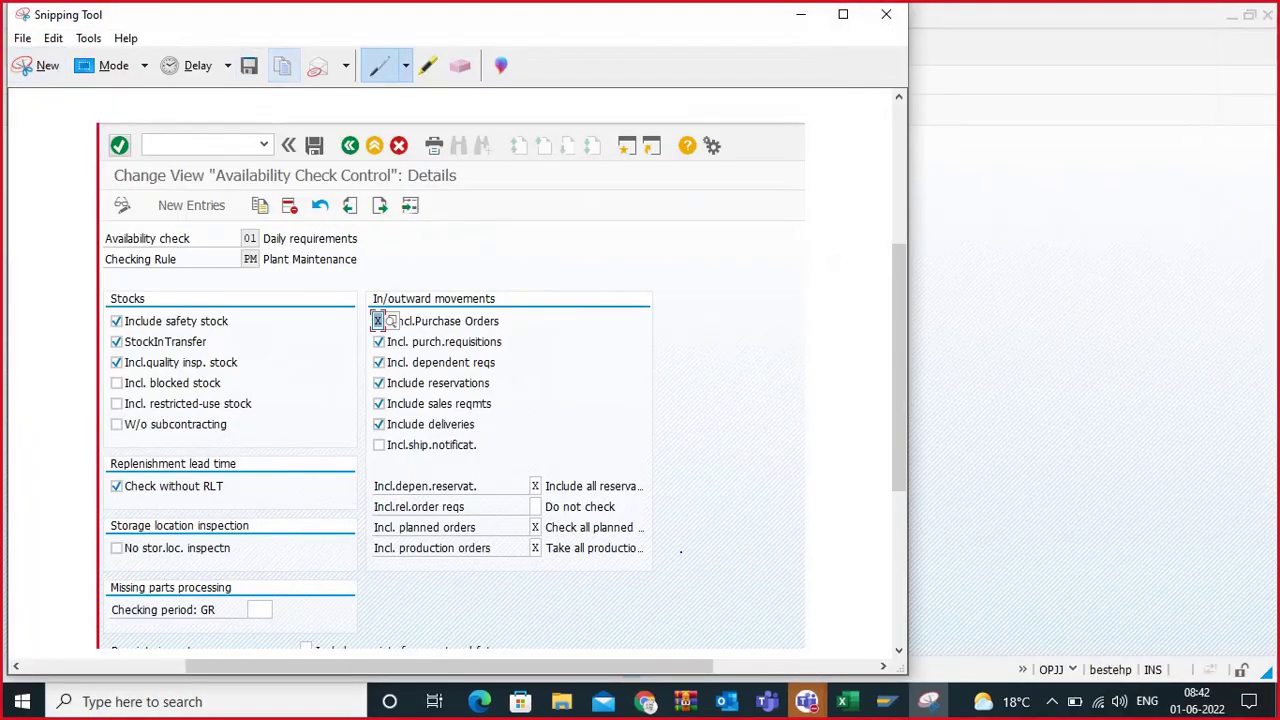
Step: Switch to Excel, paste the details screenshot at D408, and label it "Scope of check" in D406
{"action": "left_click", "coordinate": [842, 701]}
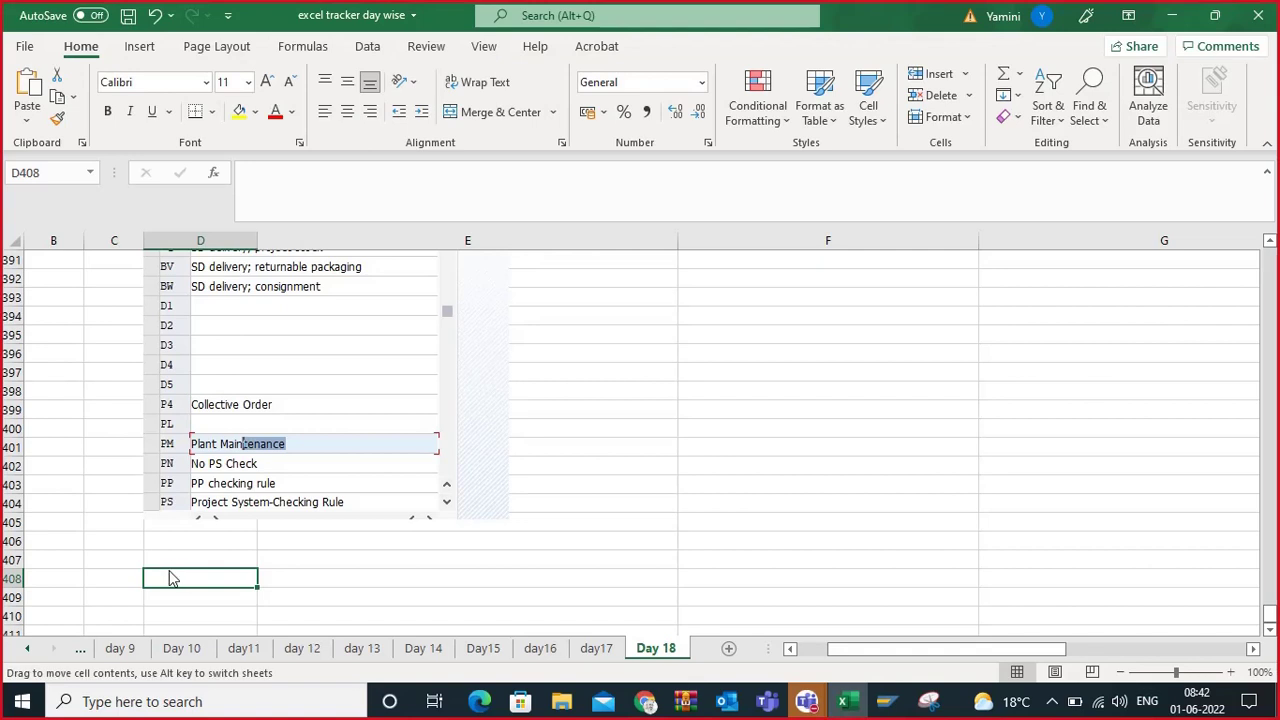
{"action": "key", "text": "ctrl+v"}
{"action": "left_click", "coordinate": [210, 542]}
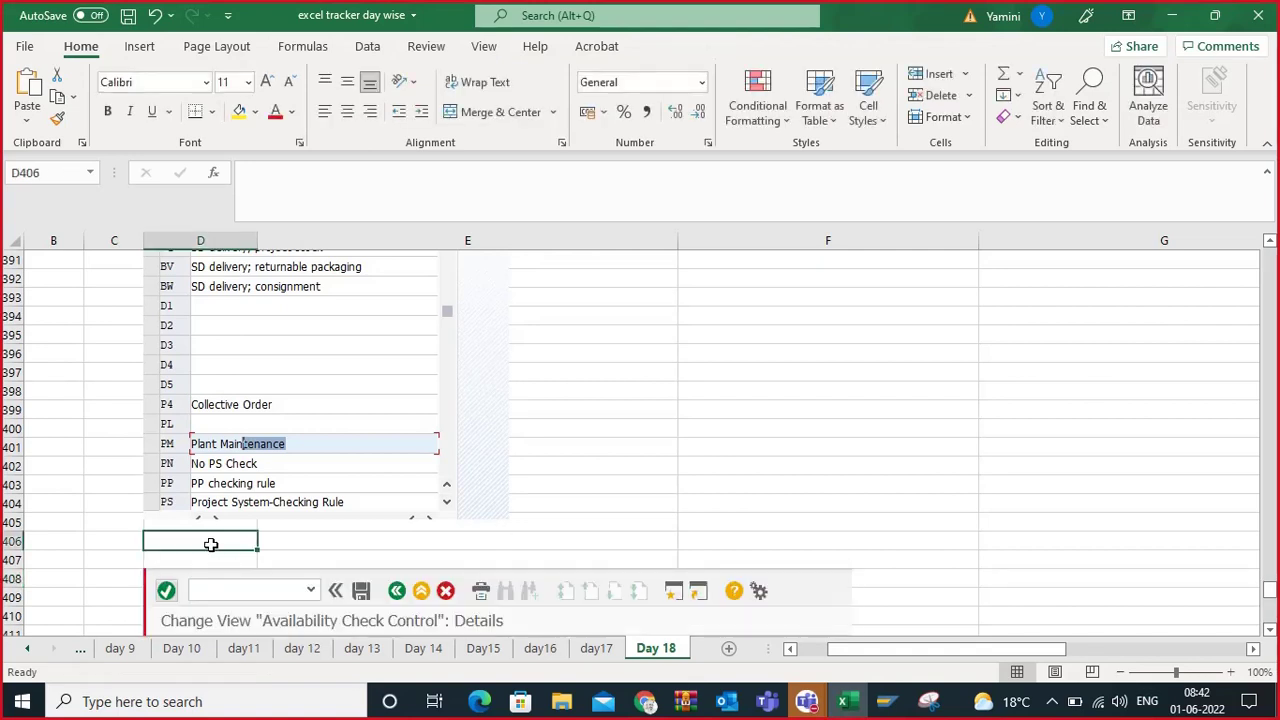
{"action": "type", "text": "SCope of check"}
{"action": "key", "text": "Tab"}
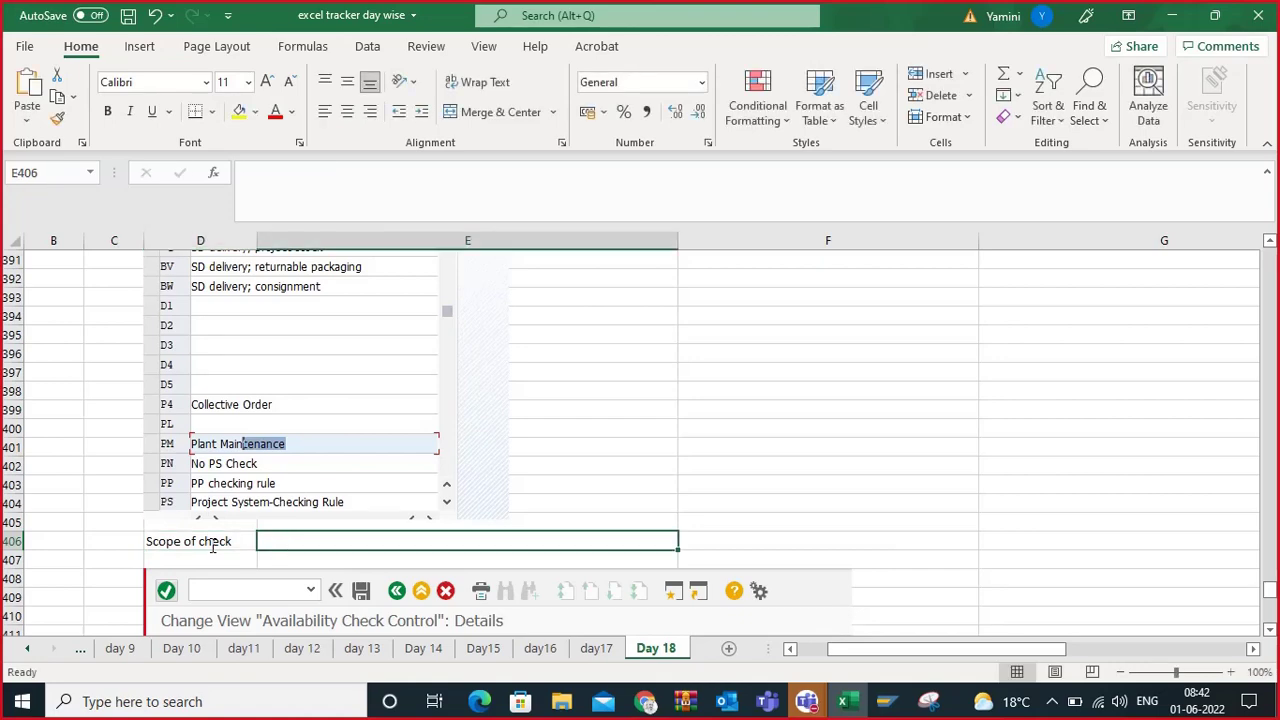
Step: Check the scope-of-check transaction code in SAP and enter "t code : OPJJ" in bold in cell E406 of the Excel tracker
{"action": "mouse_move", "coordinate": [882, 701]}
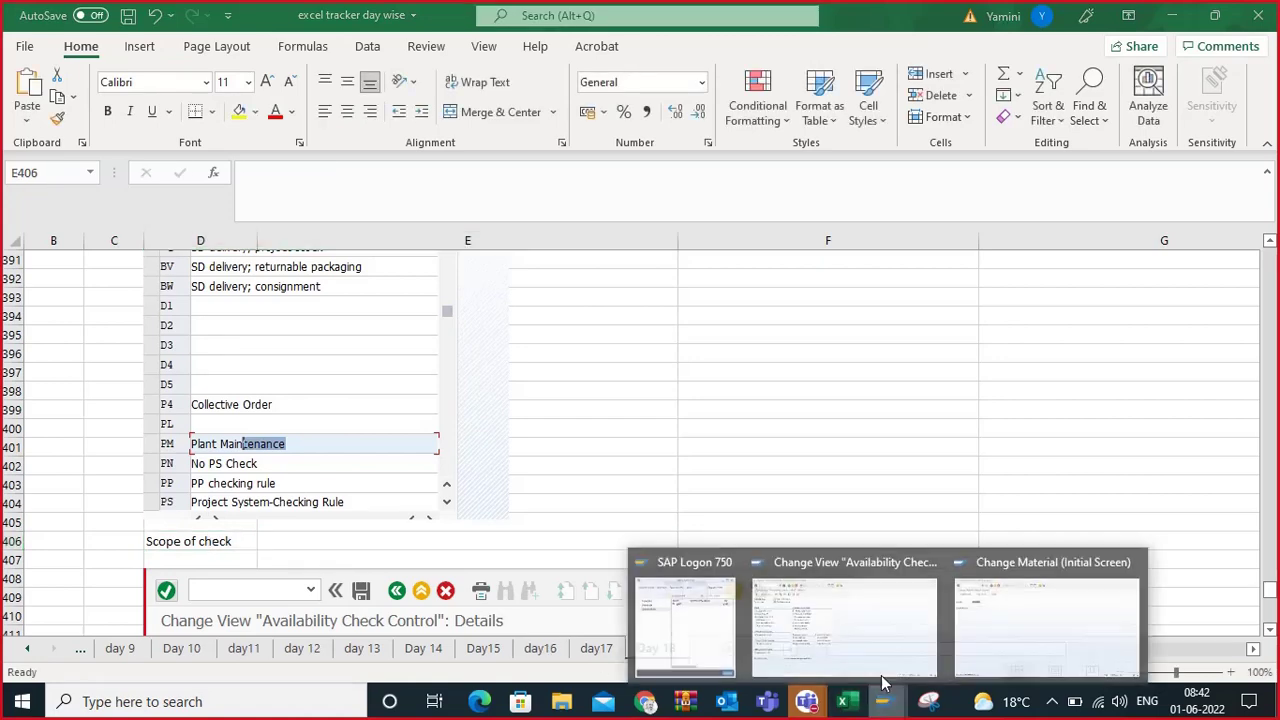
{"action": "left_click", "coordinate": [854, 617]}
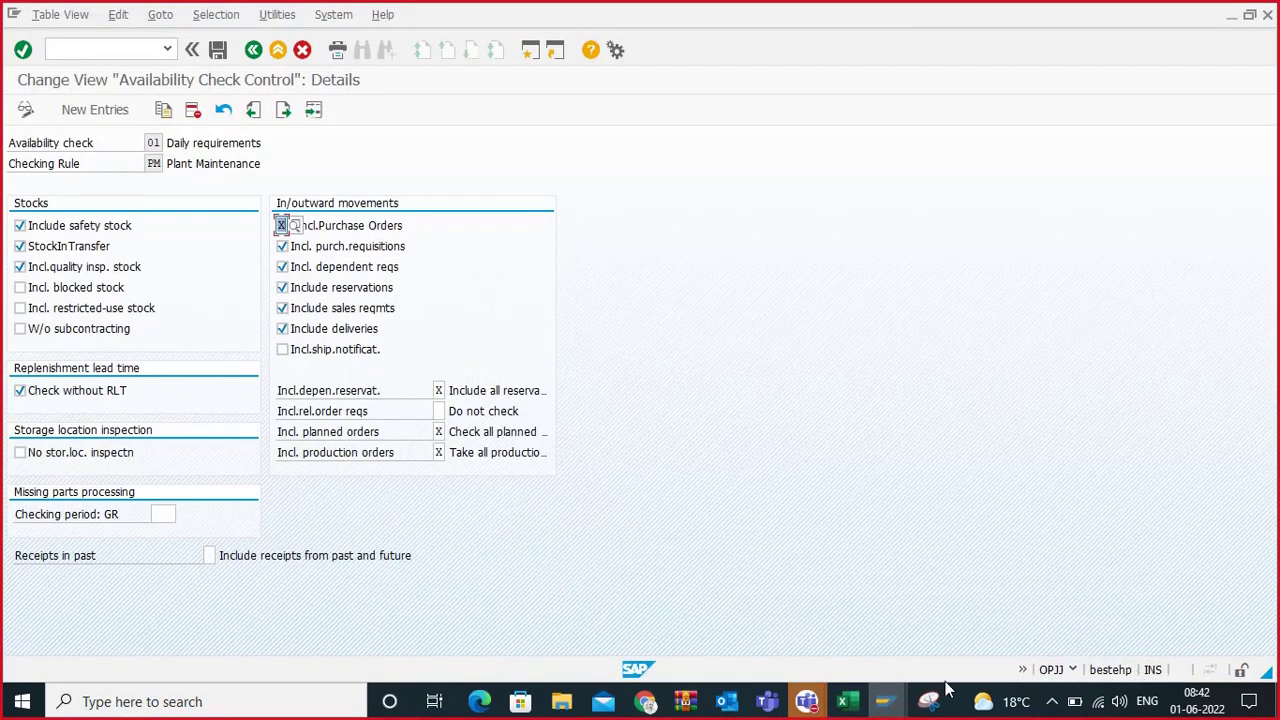
{"action": "left_click", "coordinate": [843, 701]}
{"action": "type", "text": "t"}
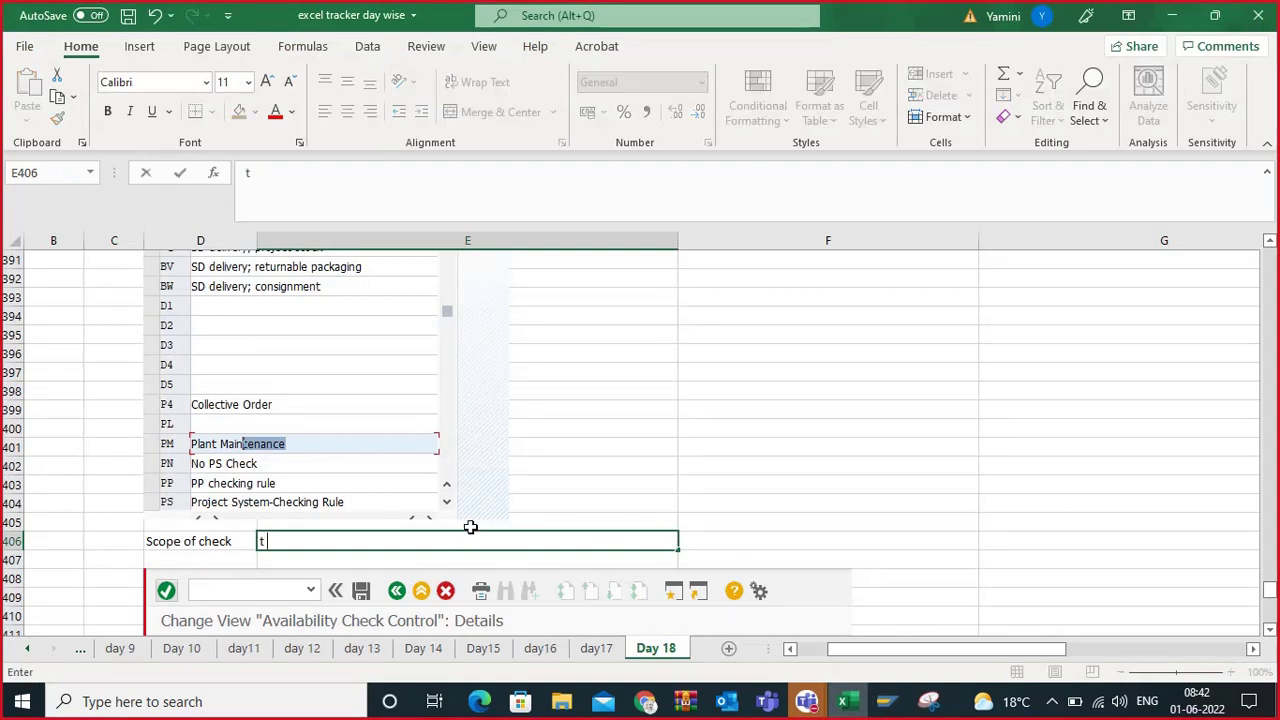
{"action": "type", "text": " code : op"}
{"action": "key", "text": "BackSpace"}
{"action": "key", "text": "BackSpace"}
{"action": "key", "text": "BackSpace"}
{"action": "type", "text": "OP"}
{"action": "left_click", "coordinate": [531, 520]}
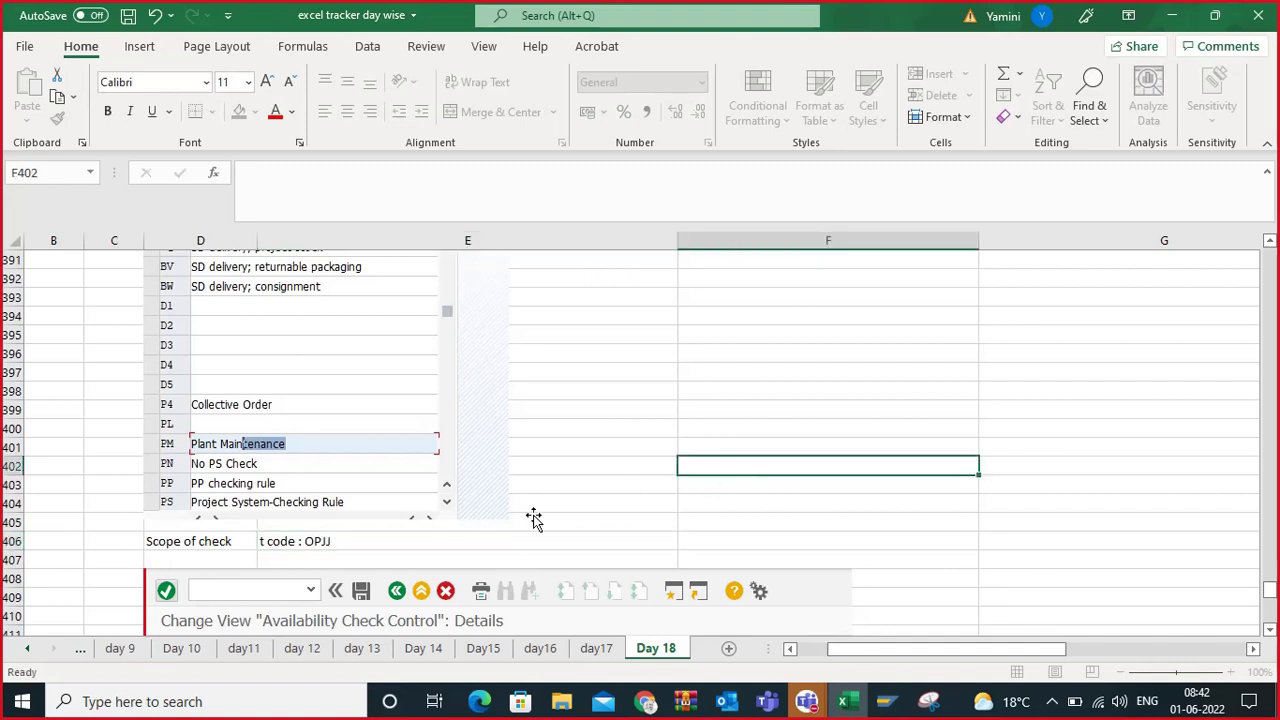
{"action": "left_click", "coordinate": [371, 540]}
{"action": "left_click", "coordinate": [107, 116]}
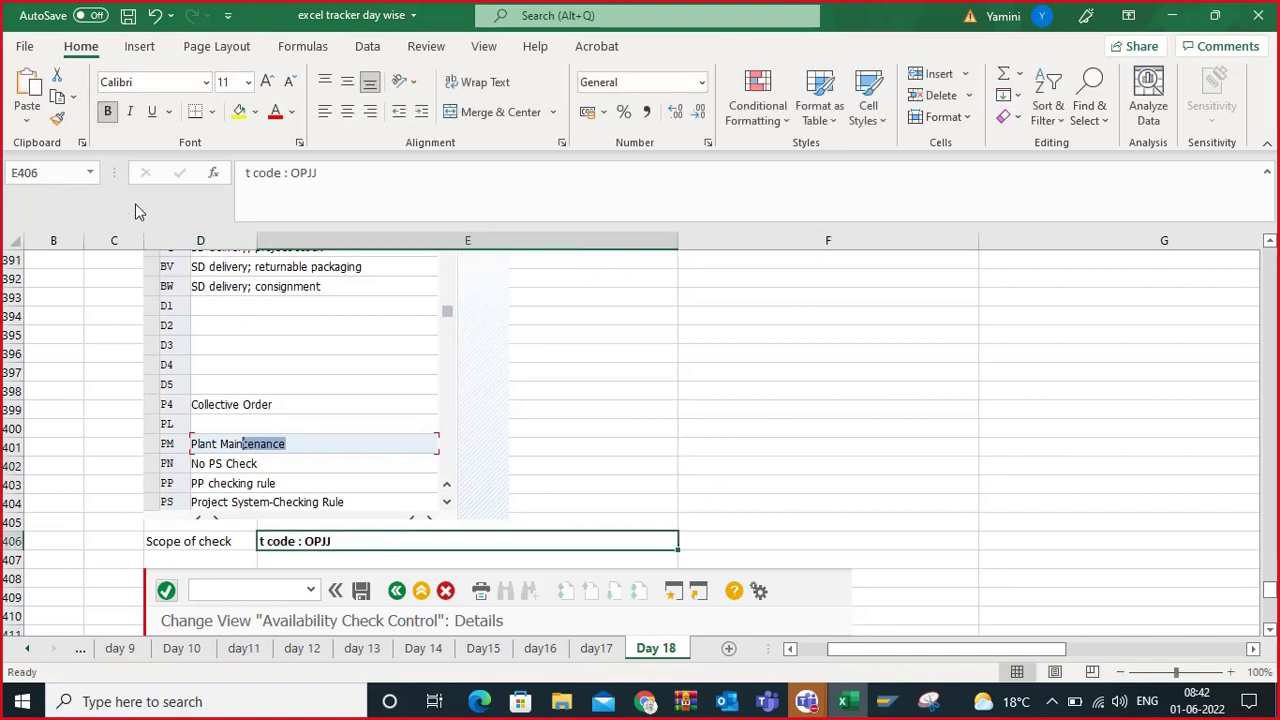
{"action": "left_click", "coordinate": [558, 408]}
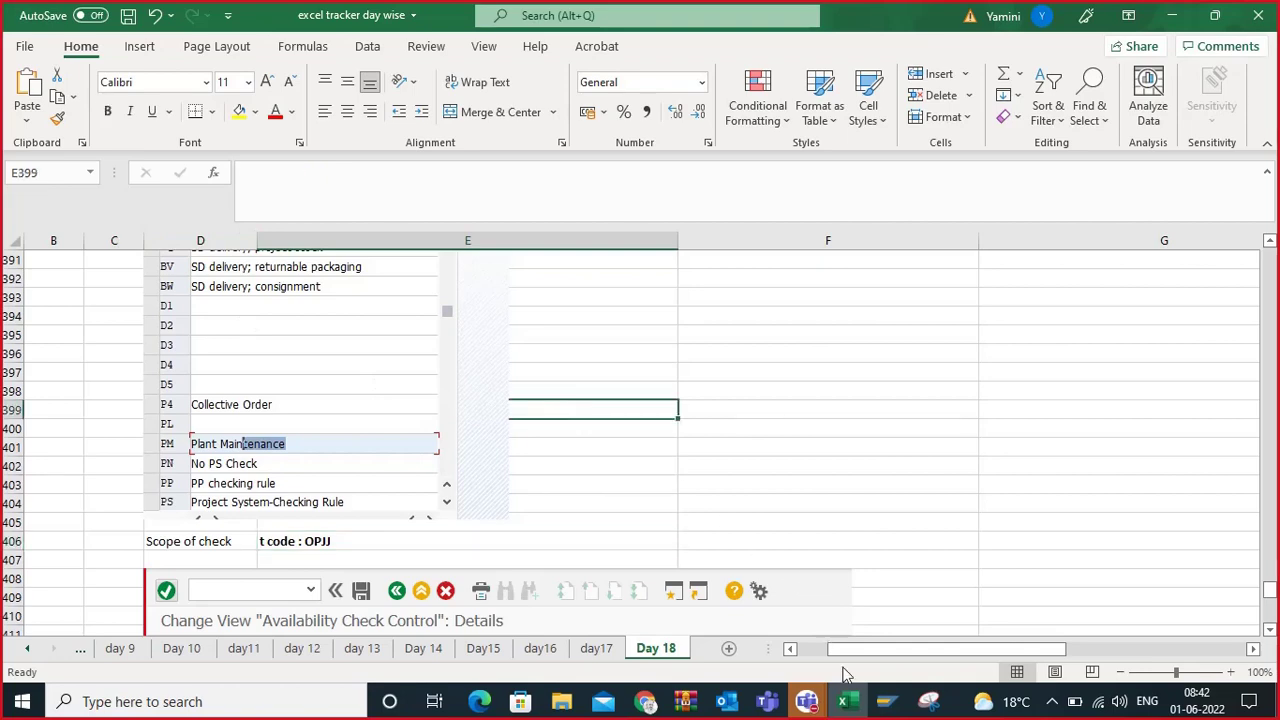
Step: Switch to the SAP Availability Check Control window and open the maintenance order types with transaction OIOA
{"action": "mouse_move", "coordinate": [885, 695]}
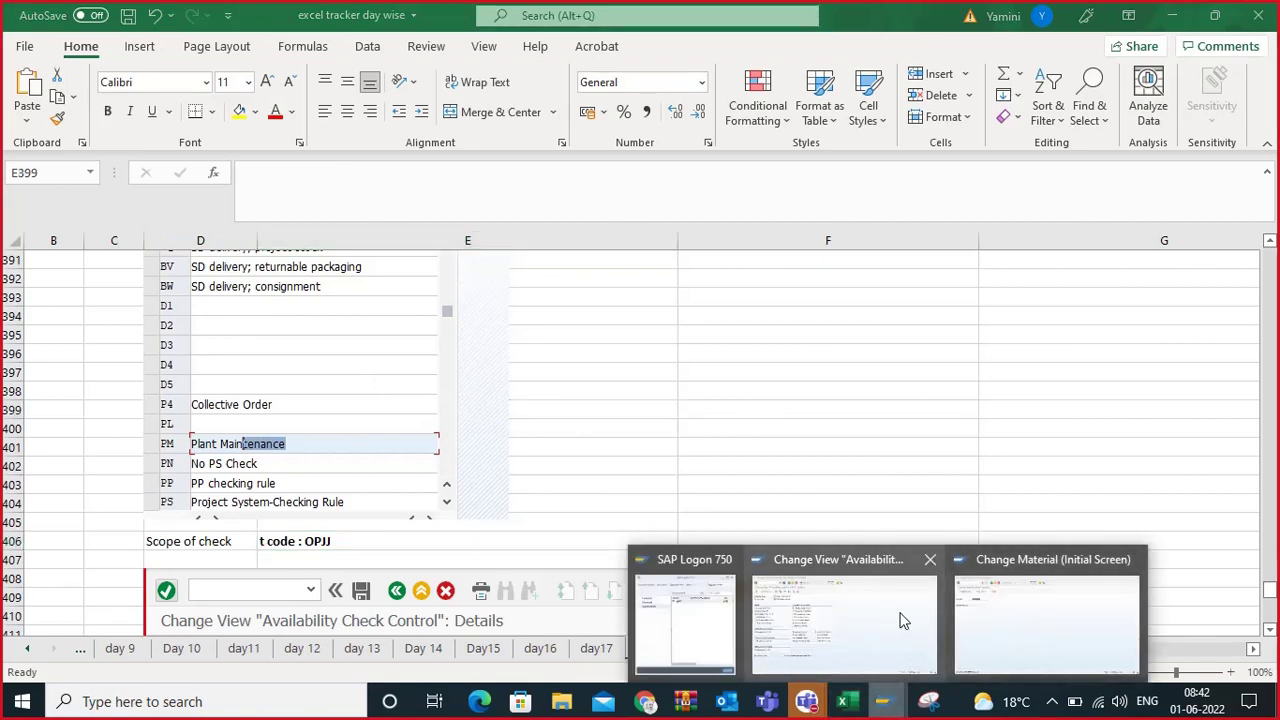
{"action": "left_click", "coordinate": [1012, 611]}
{"action": "mouse_move", "coordinate": [890, 700]}
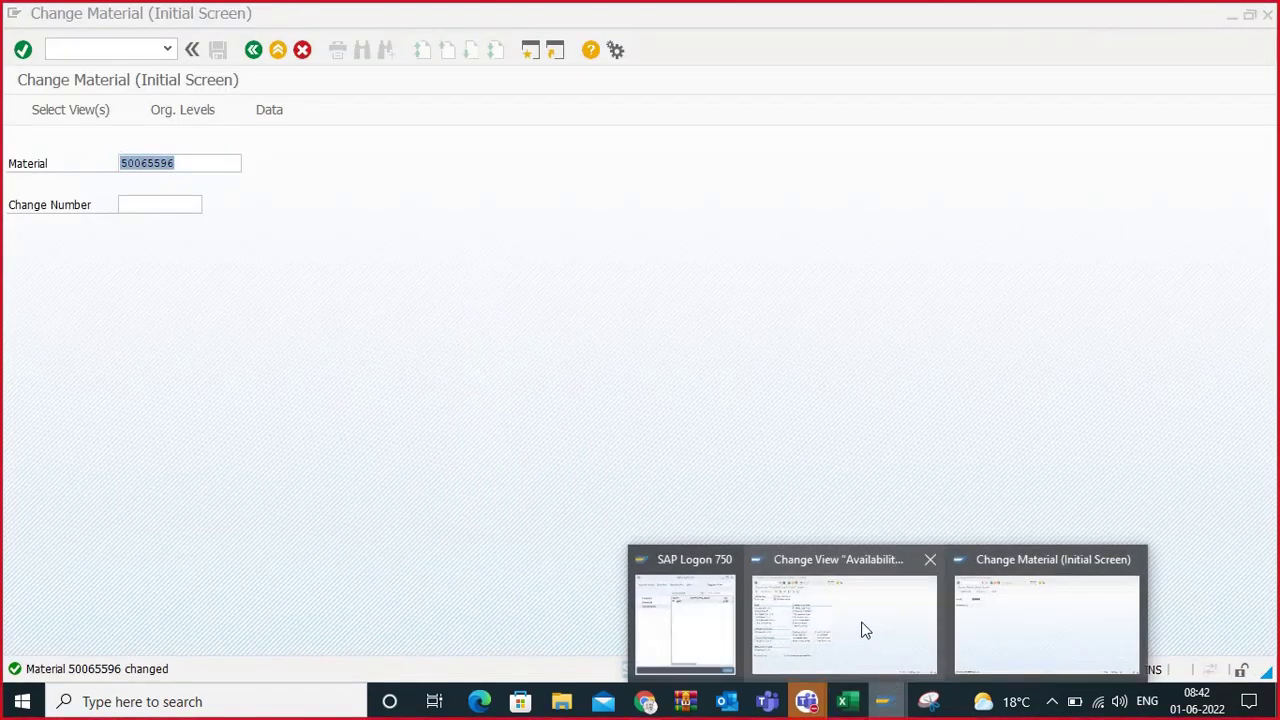
{"action": "left_click", "coordinate": [863, 628]}
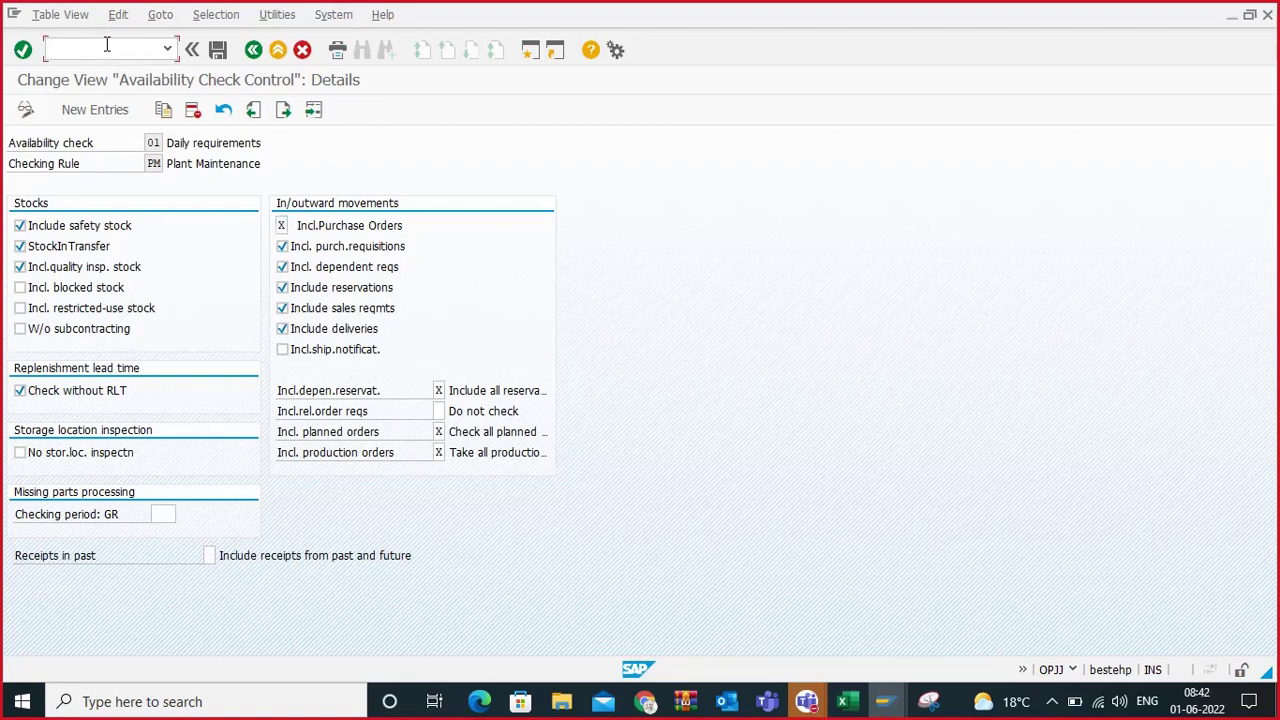
{"action": "left_click", "coordinate": [107, 45]}
{"action": "type", "text": "/NOIOA"}
{"action": "key", "text": "Return"}
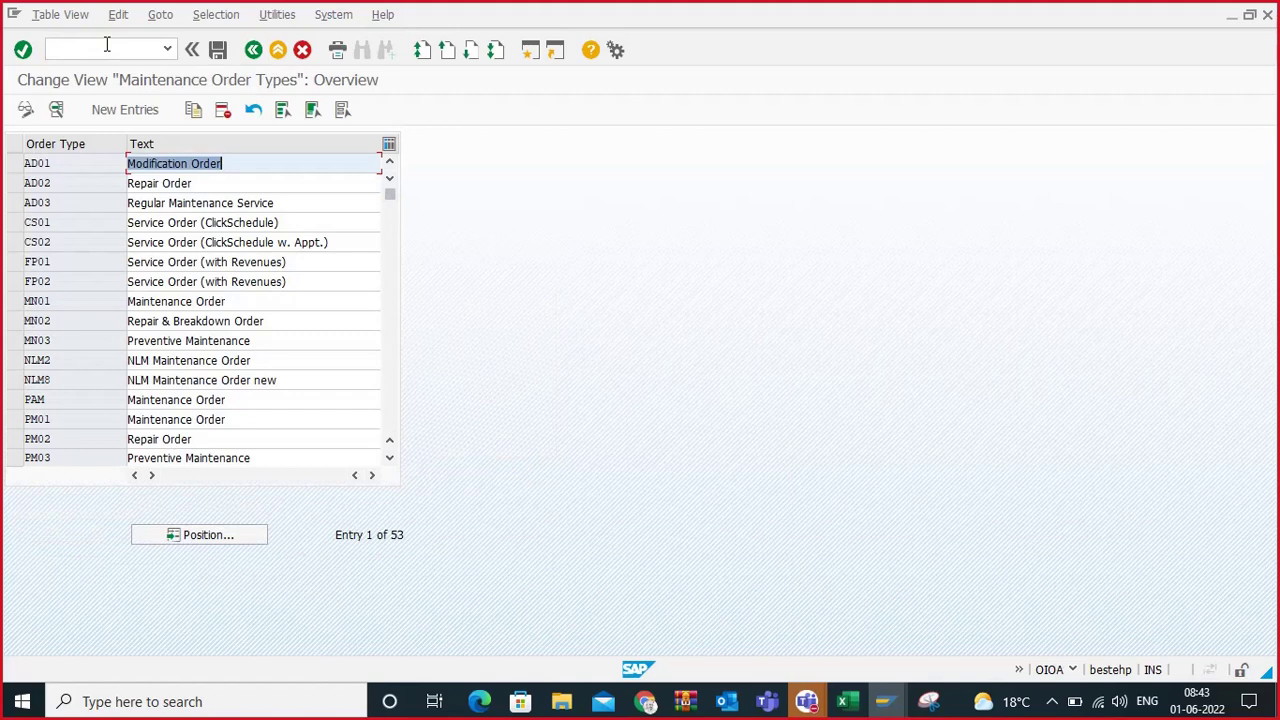
Step: Display the user's modifiable change requests in transaction SE09, and open the order control overview with transaction OPJK
{"action": "left_click", "coordinate": [107, 45]}
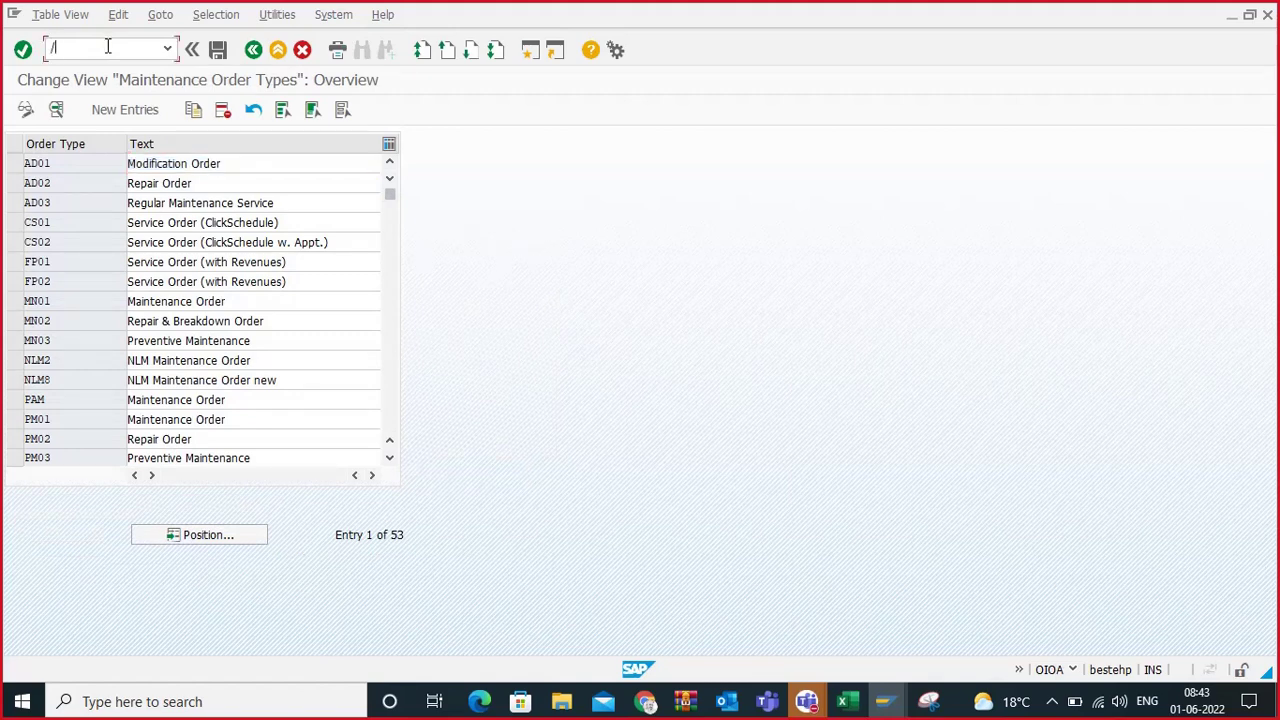
{"action": "key", "text": "Return"}
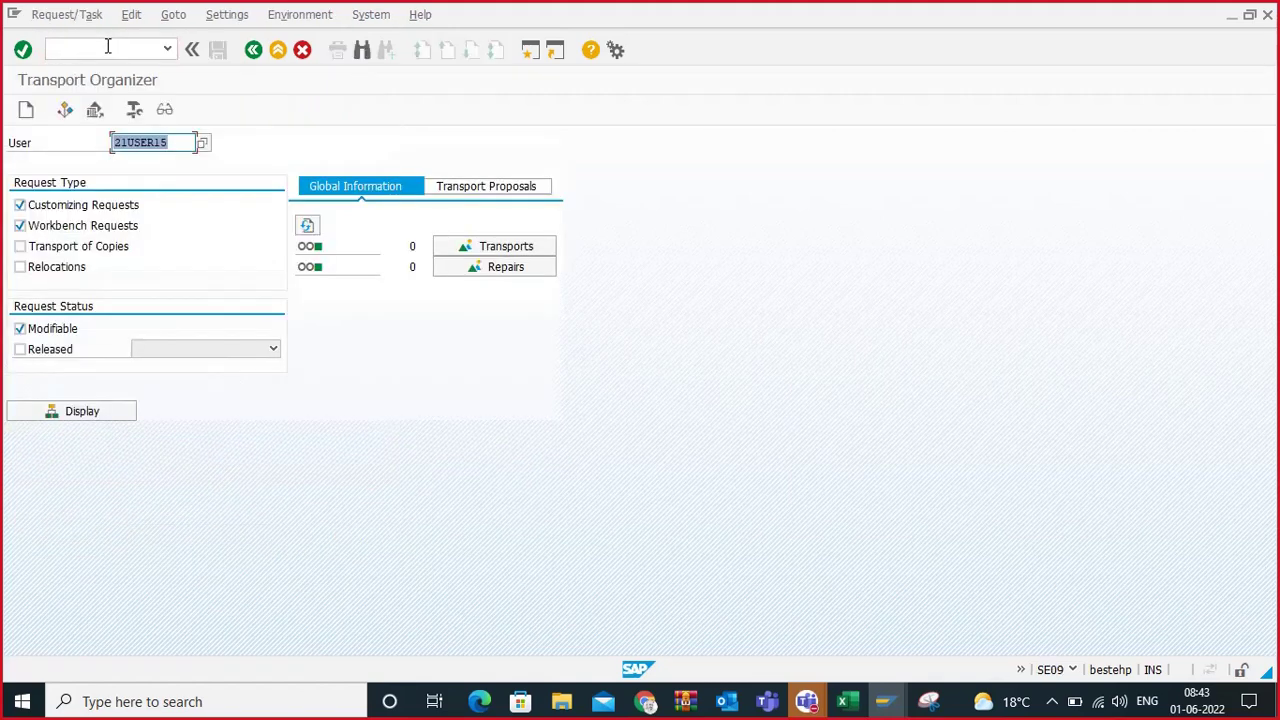
{"action": "key", "text": "F8"}
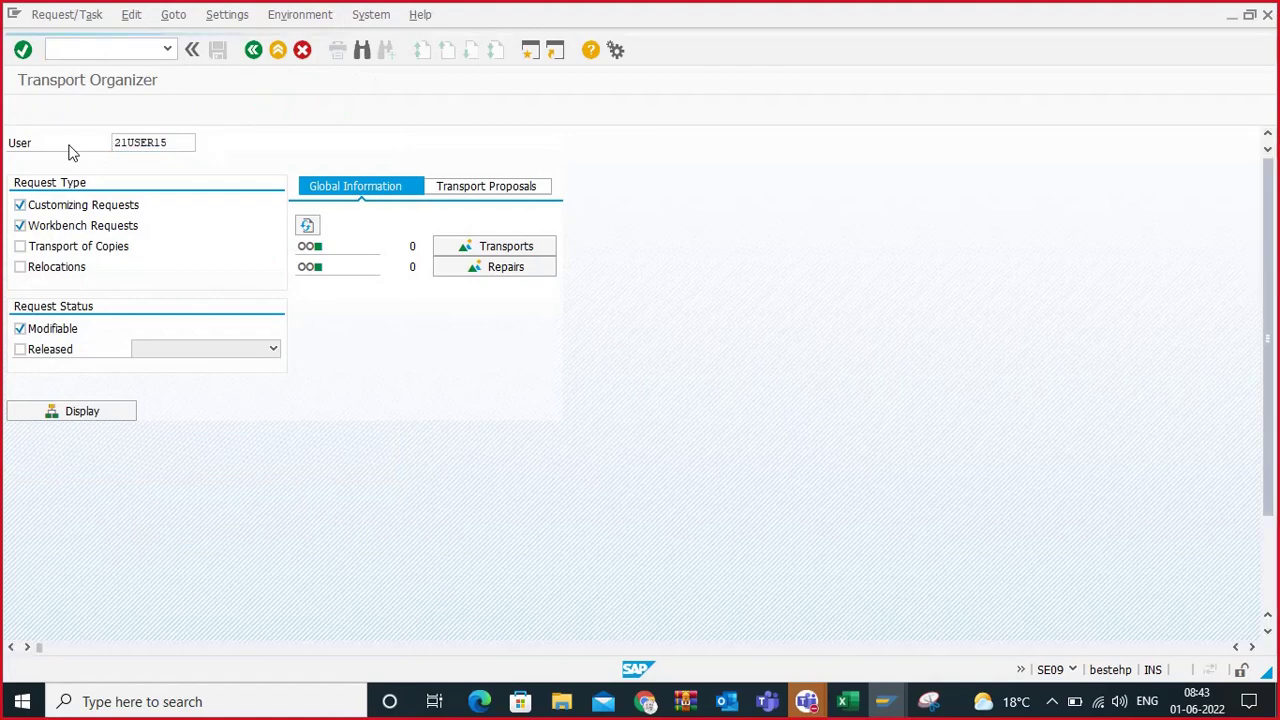
{"action": "scroll", "coordinate": [365, 395], "scroll_direction": "down", "scroll_amount": 1}
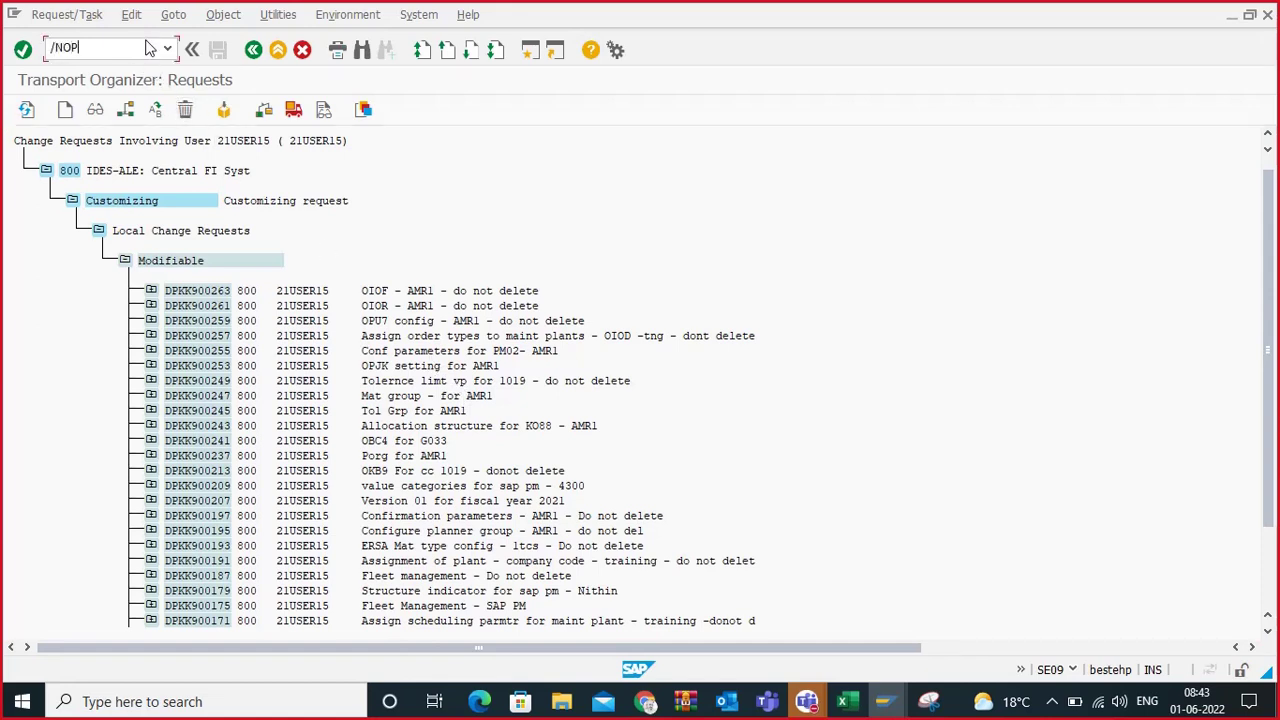
{"action": "key", "text": "Return"}
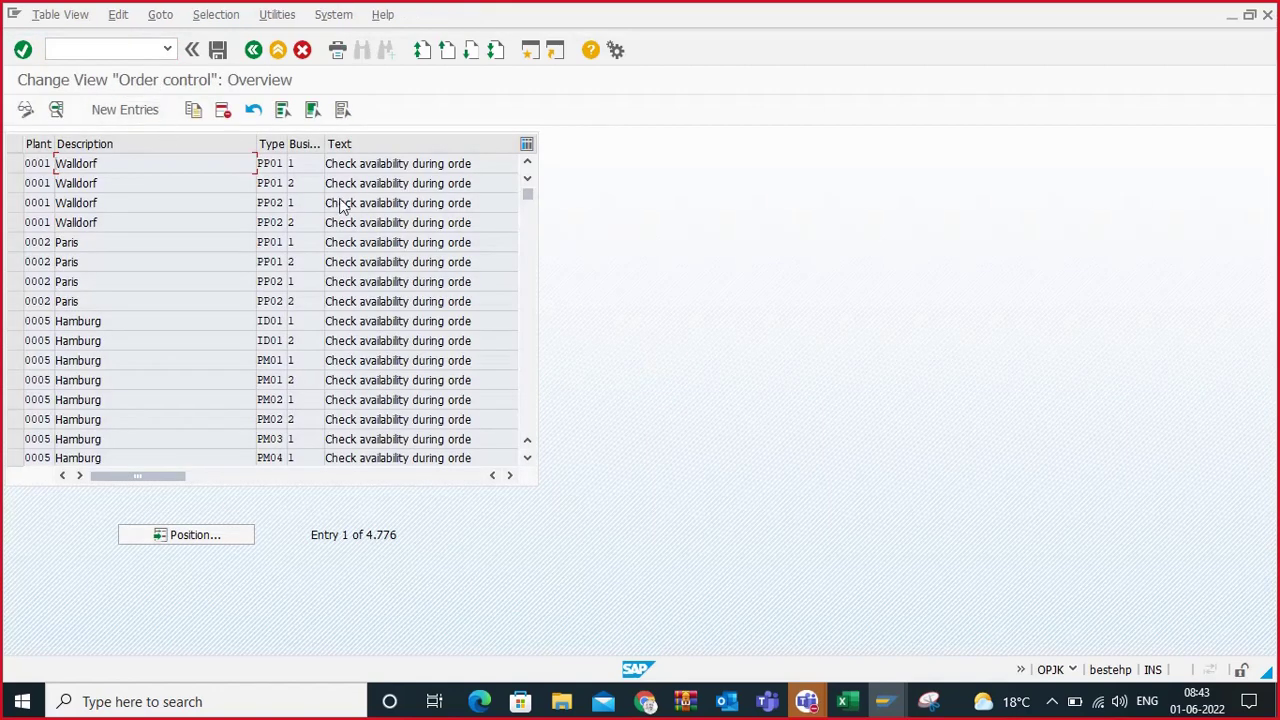
Step: Switch to the Excel tracker and enter "T code : OPJK" in cell D438, below the scope of check screenshot
{"action": "left_click", "coordinate": [843, 700]}
{"action": "scroll", "coordinate": [427, 483], "scroll_direction": "down", "scroll_amount": 2}
{"action": "scroll", "coordinate": [427, 483], "scroll_direction": "down", "scroll_amount": 10}
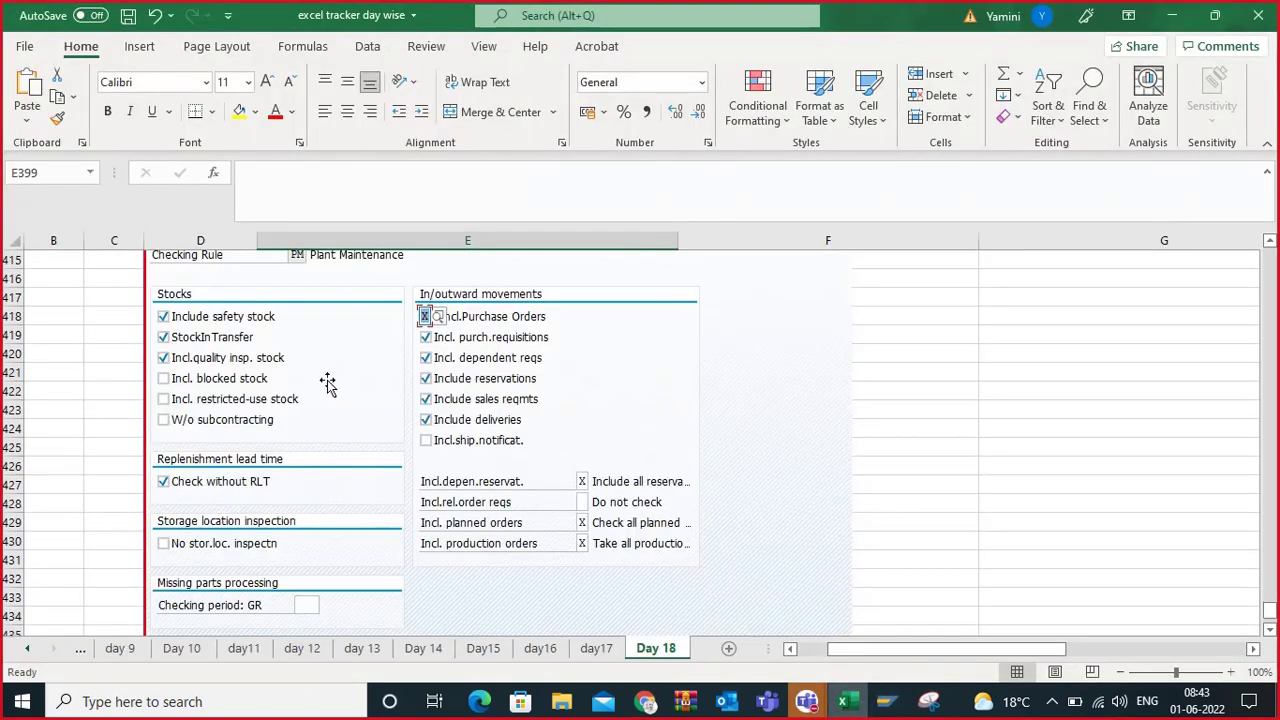
{"action": "left_click", "coordinate": [165, 358]}
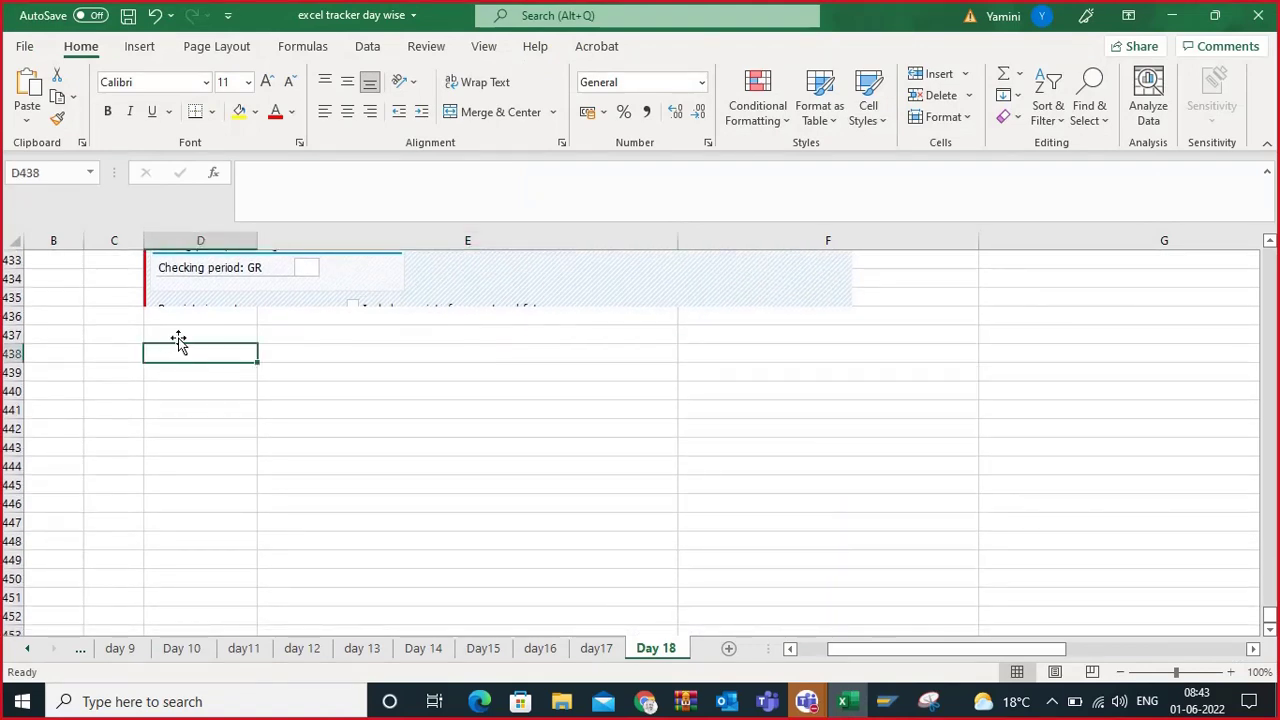
{"action": "type", "text": "T cod"}
{"action": "key", "text": "BackSpace"}
{"action": "key", "text": "BackSpace"}
{"action": "type", "text": "code"}
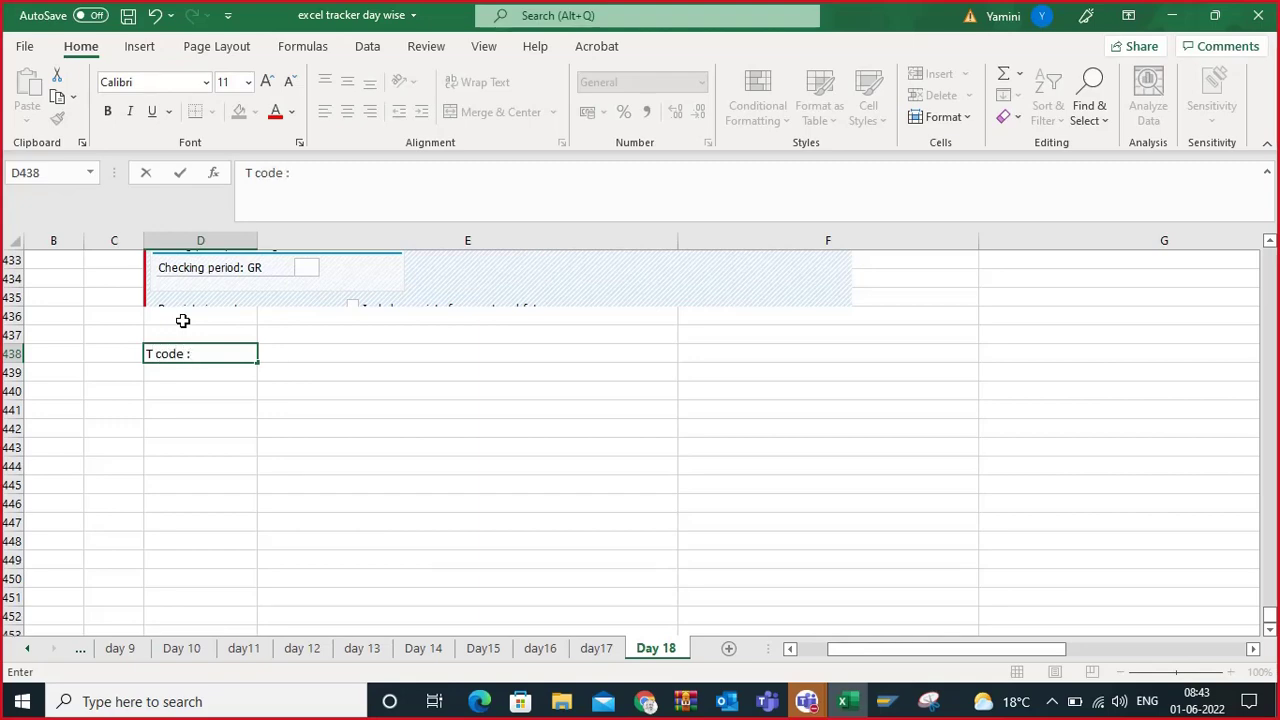
{"action": "type", "text": " : OPJK"}
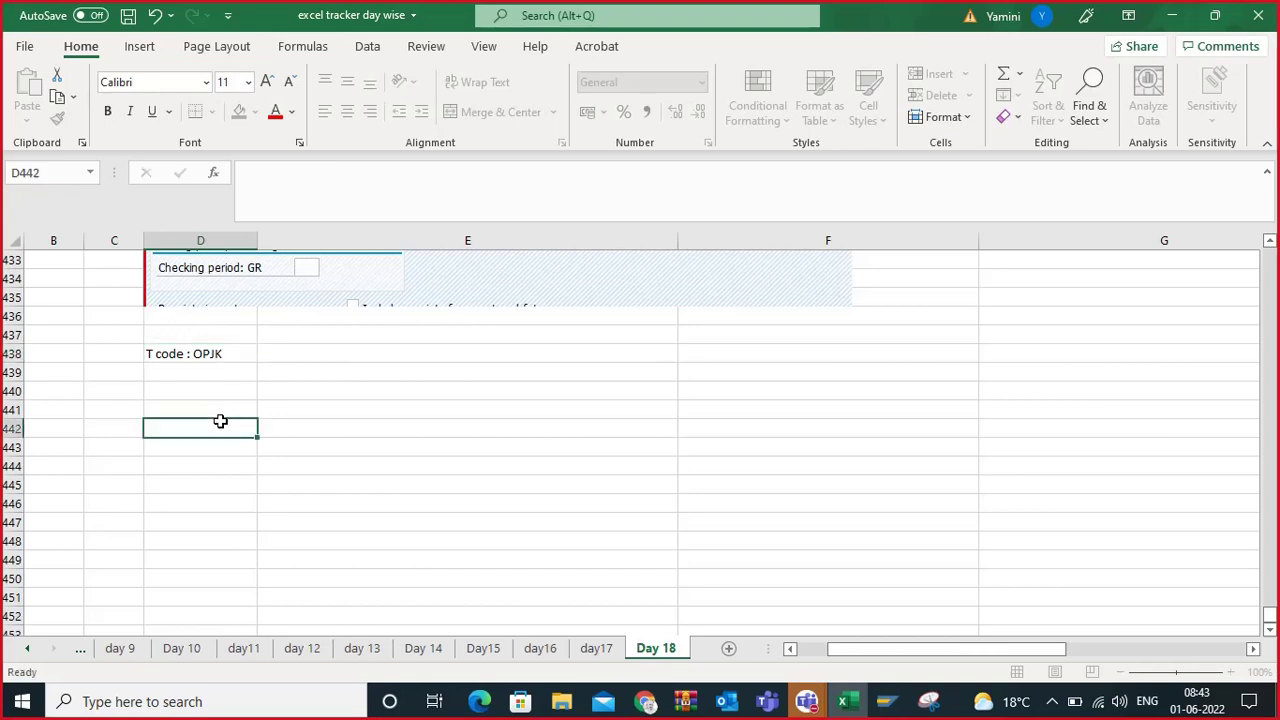
{"action": "left_click", "coordinate": [218, 428]}
{"action": "left_click", "coordinate": [226, 350]}
{"action": "left_click_drag", "start_coordinate": [240, 354], "coordinate": [260, 354]}
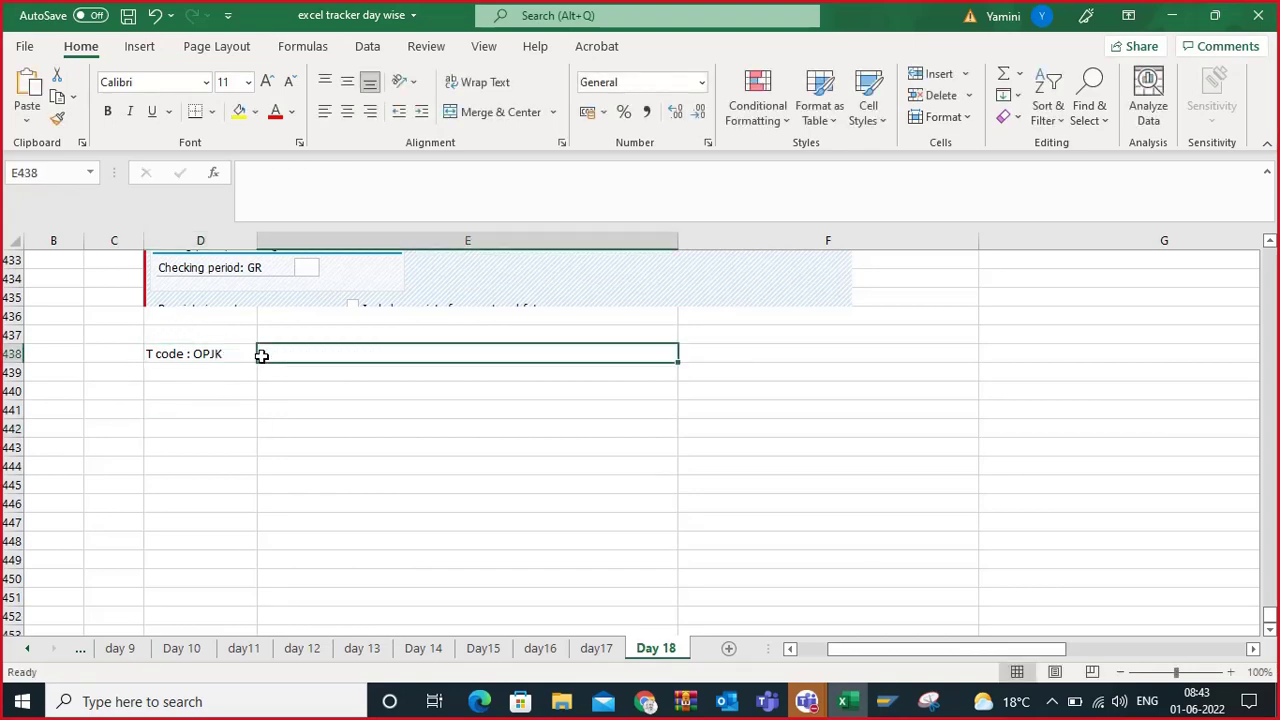
Step: Make the "T code : OPJK" text in cell D438 bold
{"action": "left_click", "coordinate": [208, 354]}
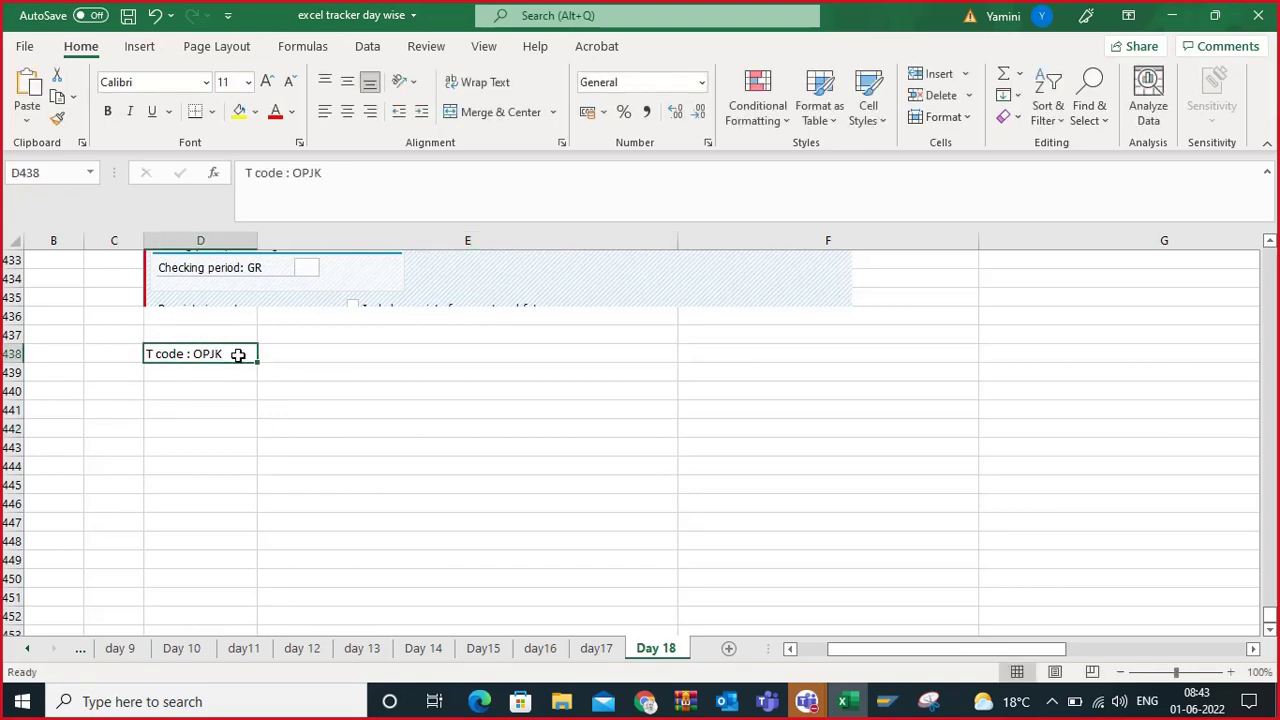
{"action": "left_click", "coordinate": [261, 356]}
{"action": "left_click", "coordinate": [235, 349]}
{"action": "left_click", "coordinate": [200, 374]}
{"action": "left_click", "coordinate": [223, 352]}
{"action": "left_click", "coordinate": [110, 113]}
{"action": "key", "text": "Down"}
{"action": "key", "text": "Down"}
{"action": "key", "text": "Down"}
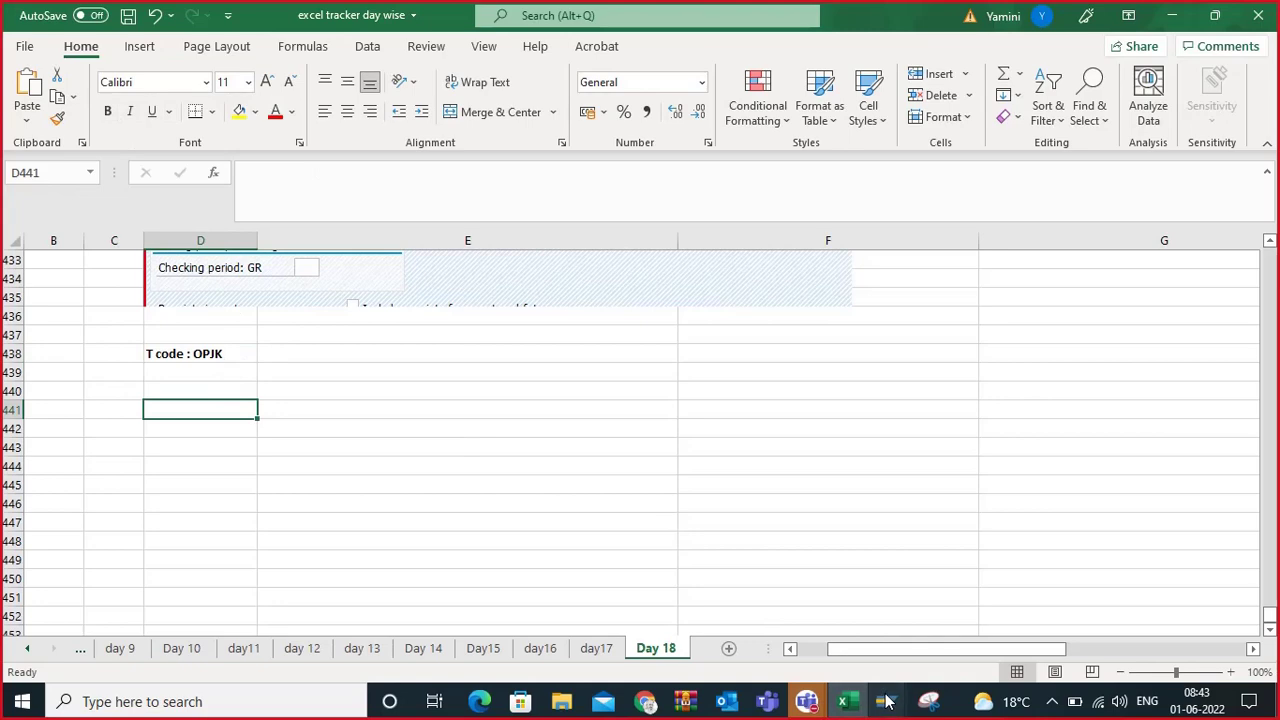
Step: Switch to SAP's order control overview, position it at plant AMR1 and order type PM01, and open the details of availability check 1
{"action": "mouse_move", "coordinate": [885, 703]}
{"action": "left_click", "coordinate": [888, 614]}
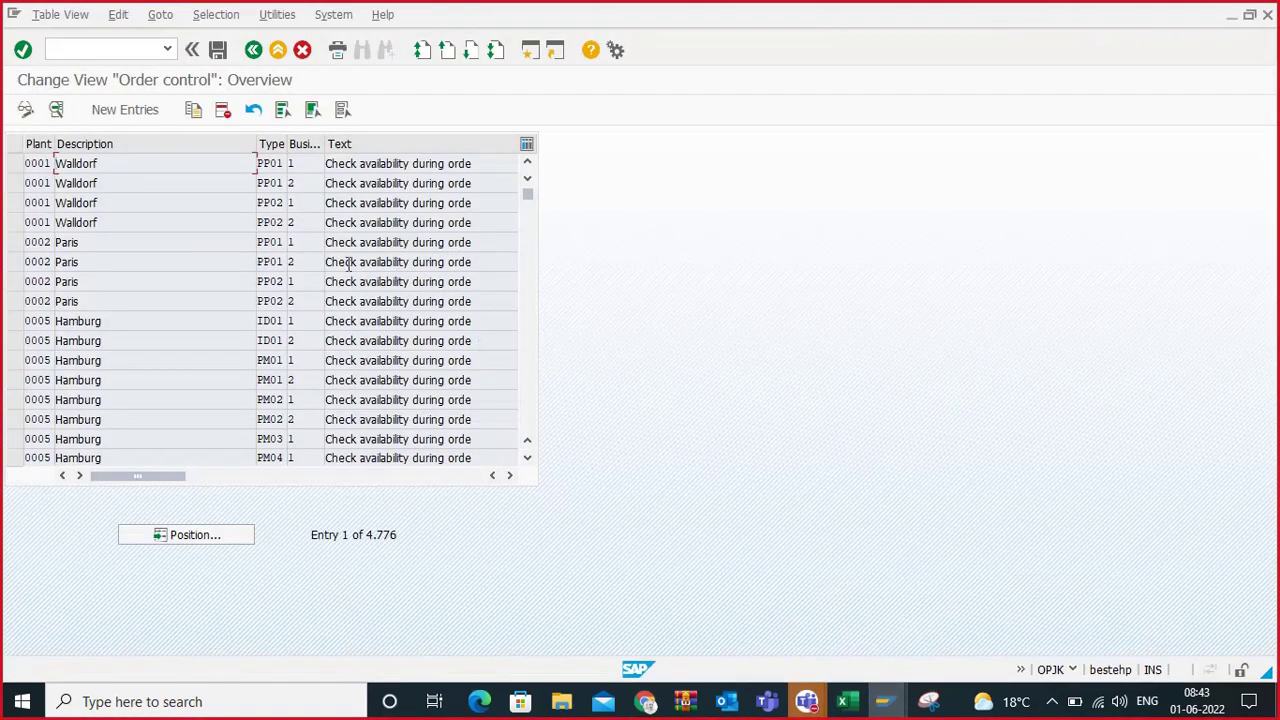
{"action": "left_click", "coordinate": [184, 533]}
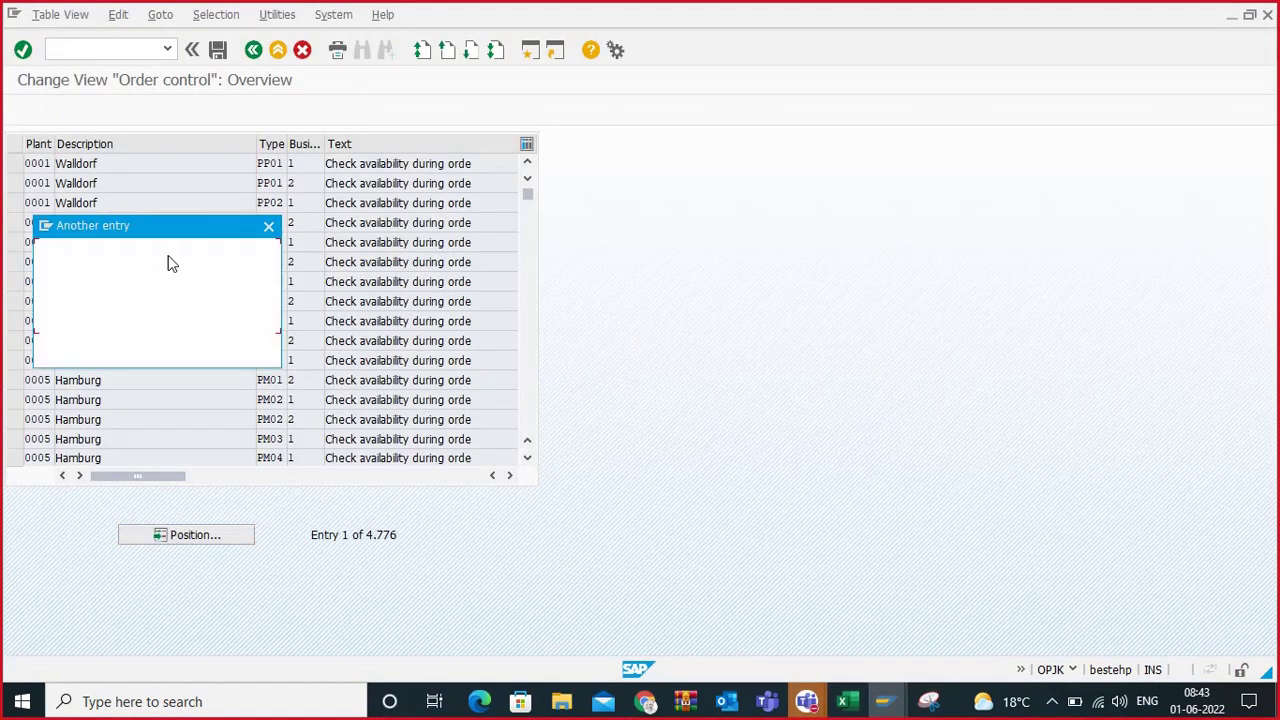
{"action": "left_click", "coordinate": [186, 255]}
{"action": "type", "text": "AMR1"}
{"action": "left_click", "coordinate": [190, 276]}
{"action": "left_click", "coordinate": [190, 276]}
{"action": "left_click", "coordinate": [190, 276]}
{"action": "type", "text": "PM01"}
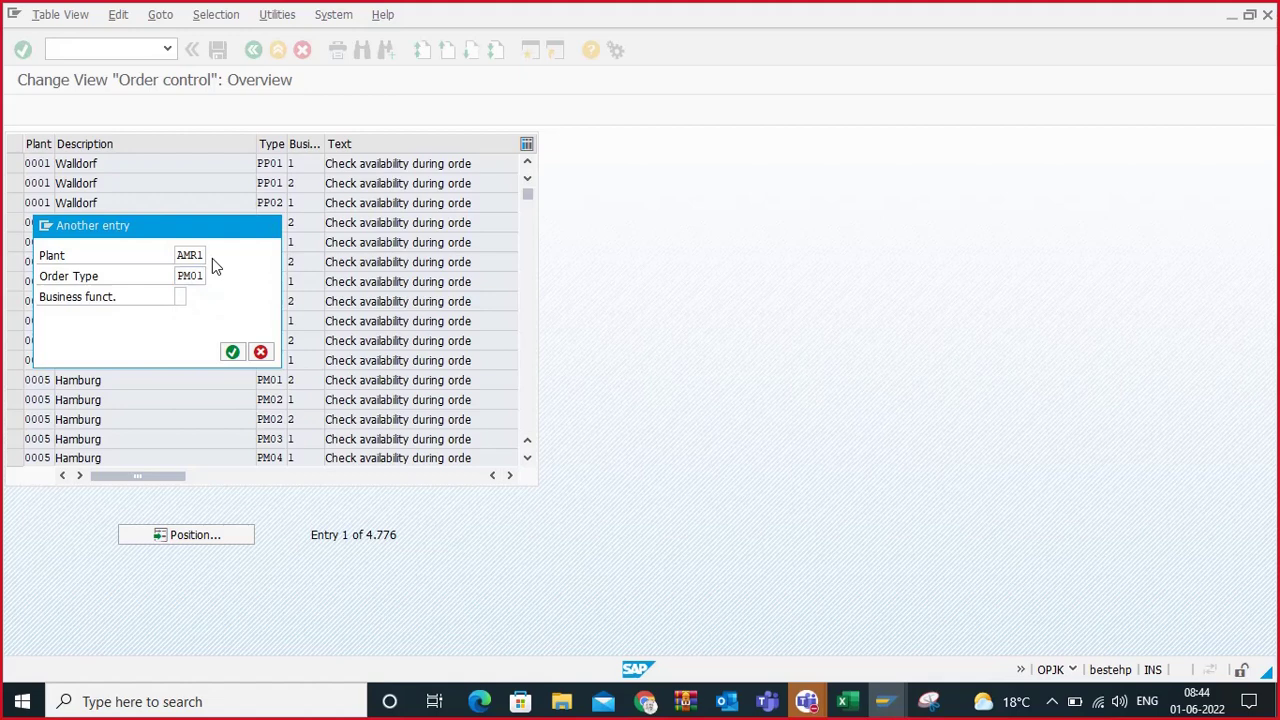
{"action": "key", "text": "Return"}
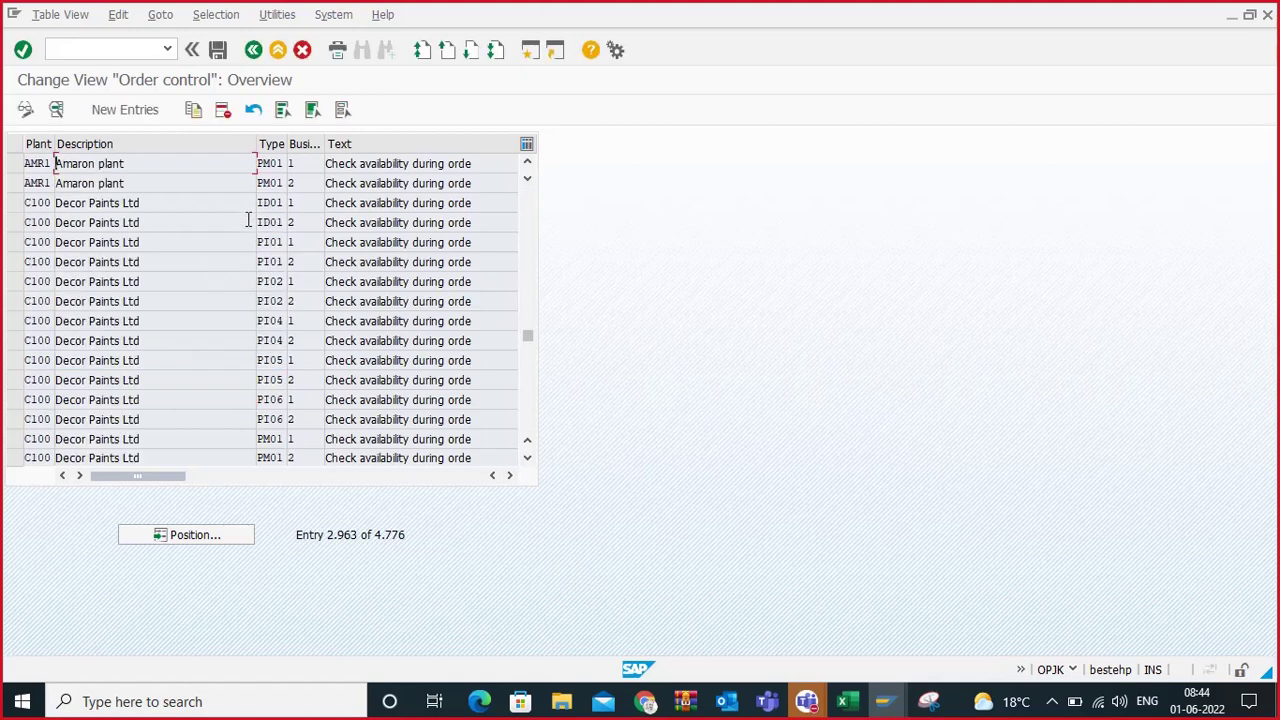
{"action": "left_click", "coordinate": [269, 162]}
{"action": "left_click", "coordinate": [317, 162]}
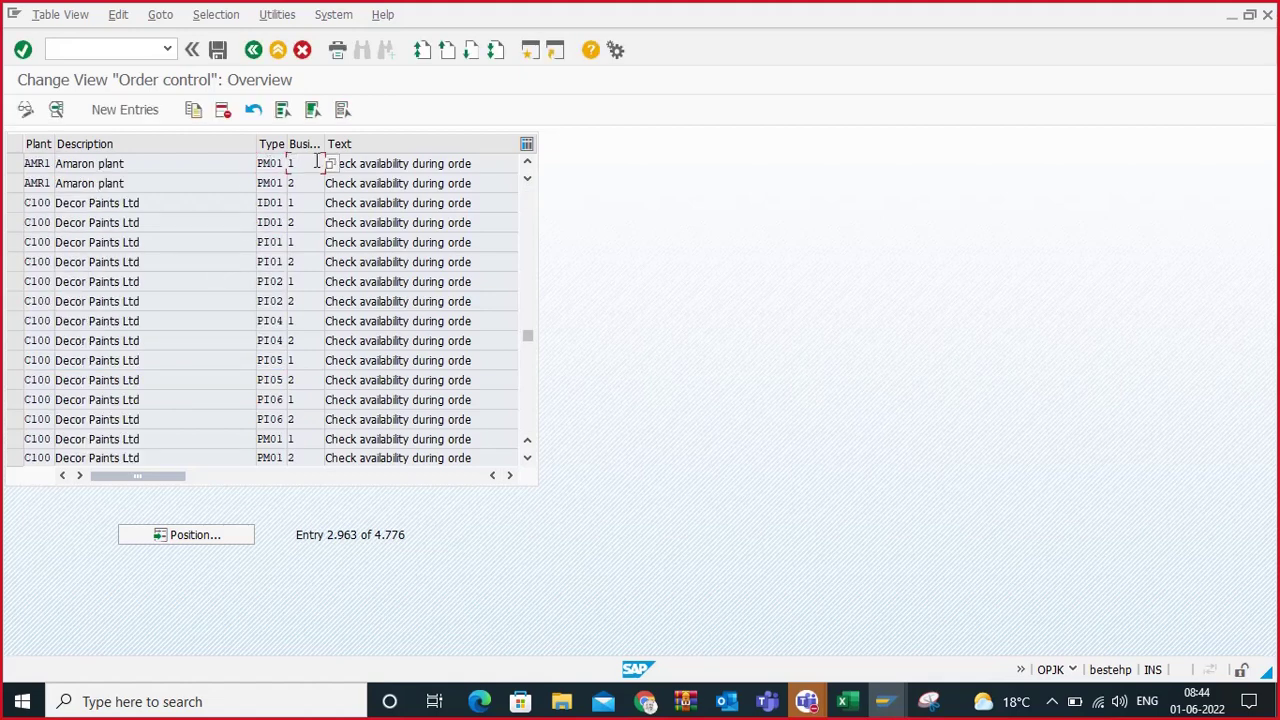
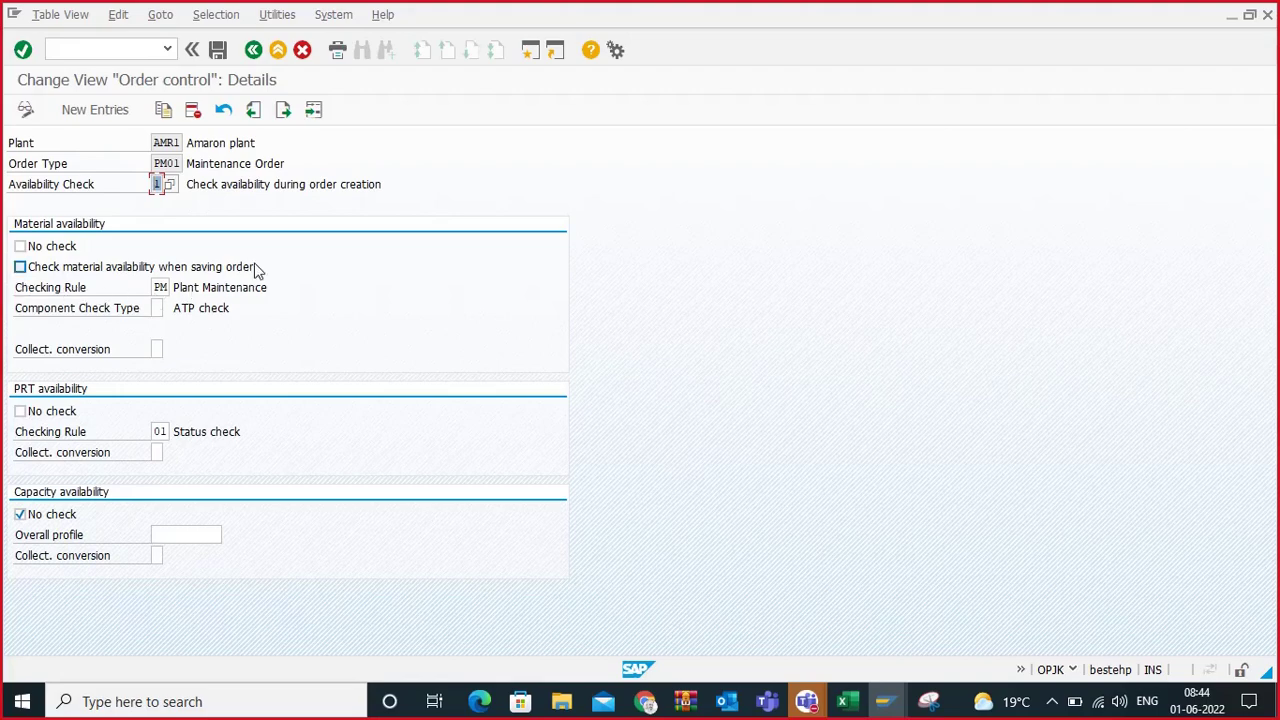
Step: Snip the order control details for check 1 and paste the screenshot at D440 in the Excel tracker
{"action": "left_click", "coordinate": [921, 690]}
{"action": "left_click", "coordinate": [43, 63]}
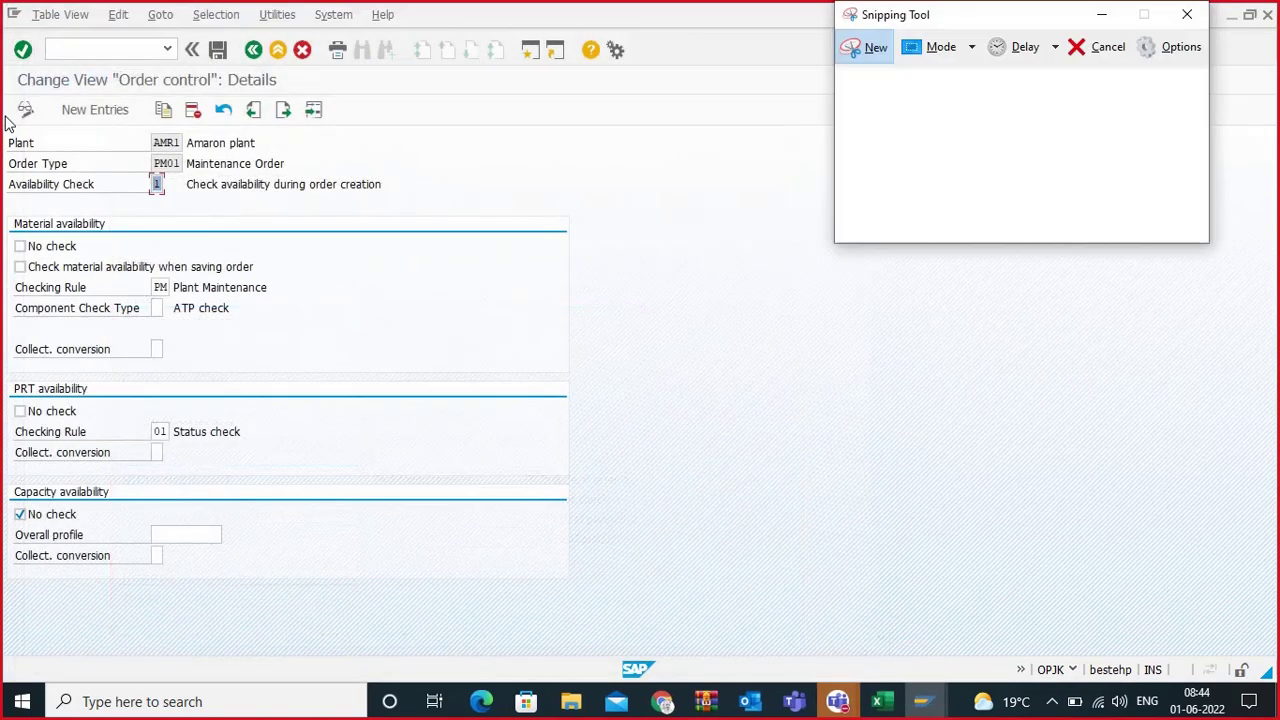
{"action": "left_click_drag", "start_coordinate": [3, 37], "coordinate": [742, 567]}
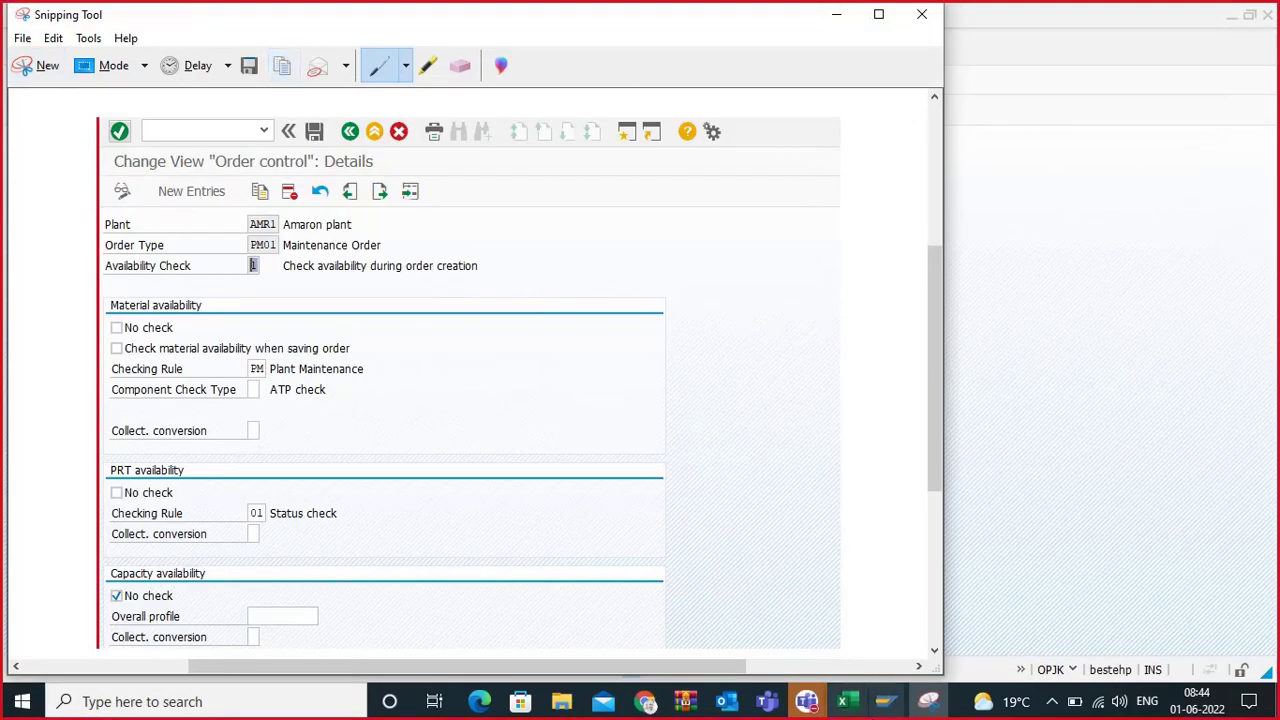
{"action": "left_click", "coordinate": [826, 703]}
{"action": "left_click", "coordinate": [843, 701]}
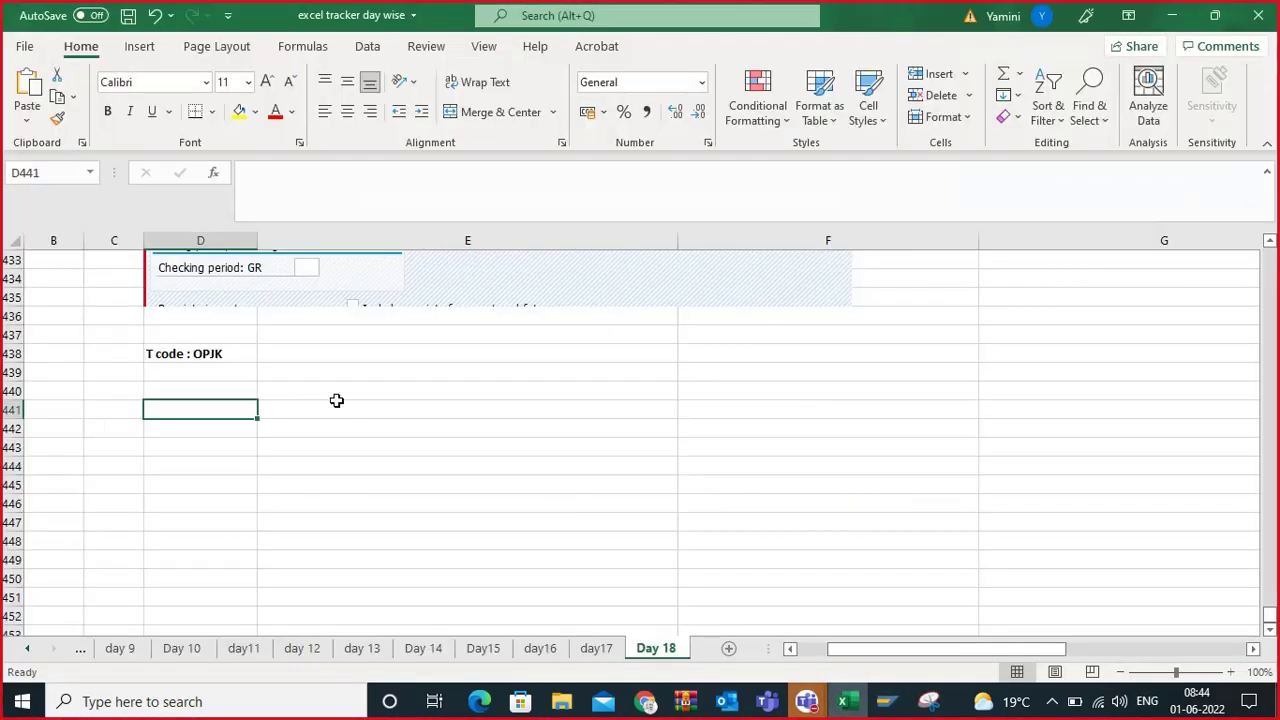
{"action": "left_click", "coordinate": [196, 388]}
{"action": "key", "text": "ctrl+v"}
{"action": "scroll", "coordinate": [260, 434], "scroll_direction": "down", "scroll_amount": 5}
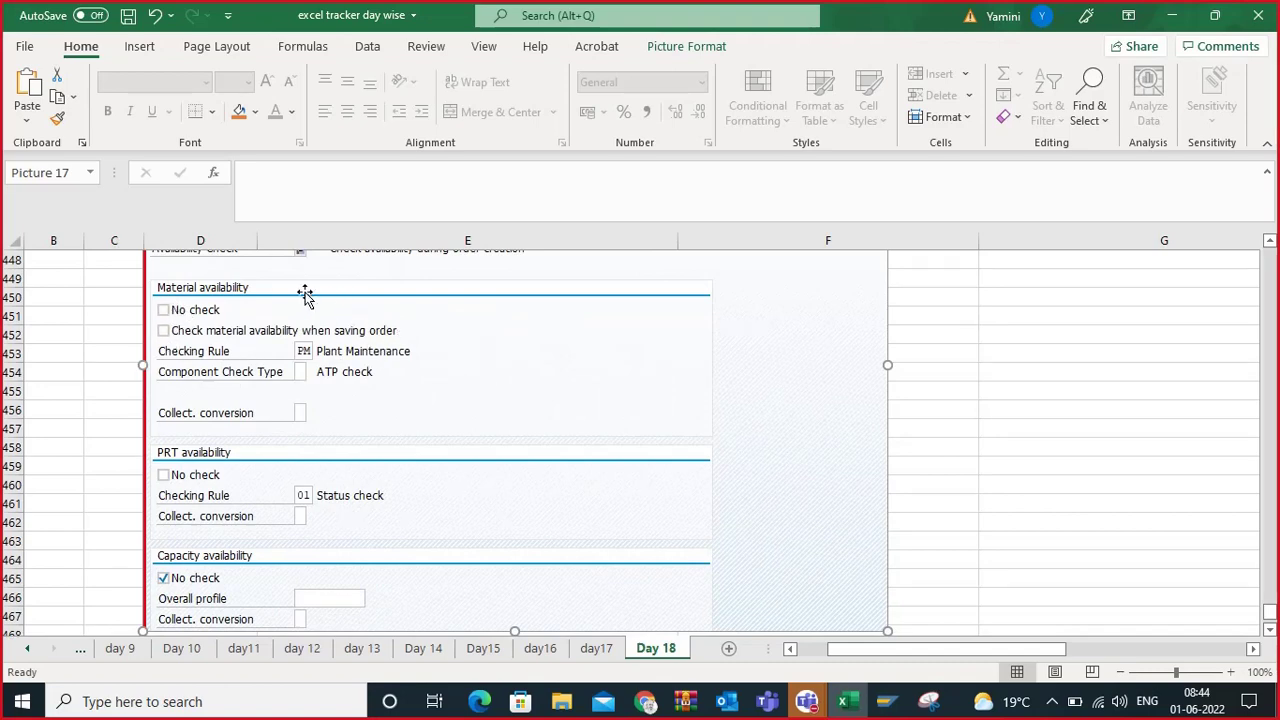
{"action": "scroll", "coordinate": [230, 320], "scroll_direction": "down", "scroll_amount": 3}
{"action": "left_click", "coordinate": [200, 503]}
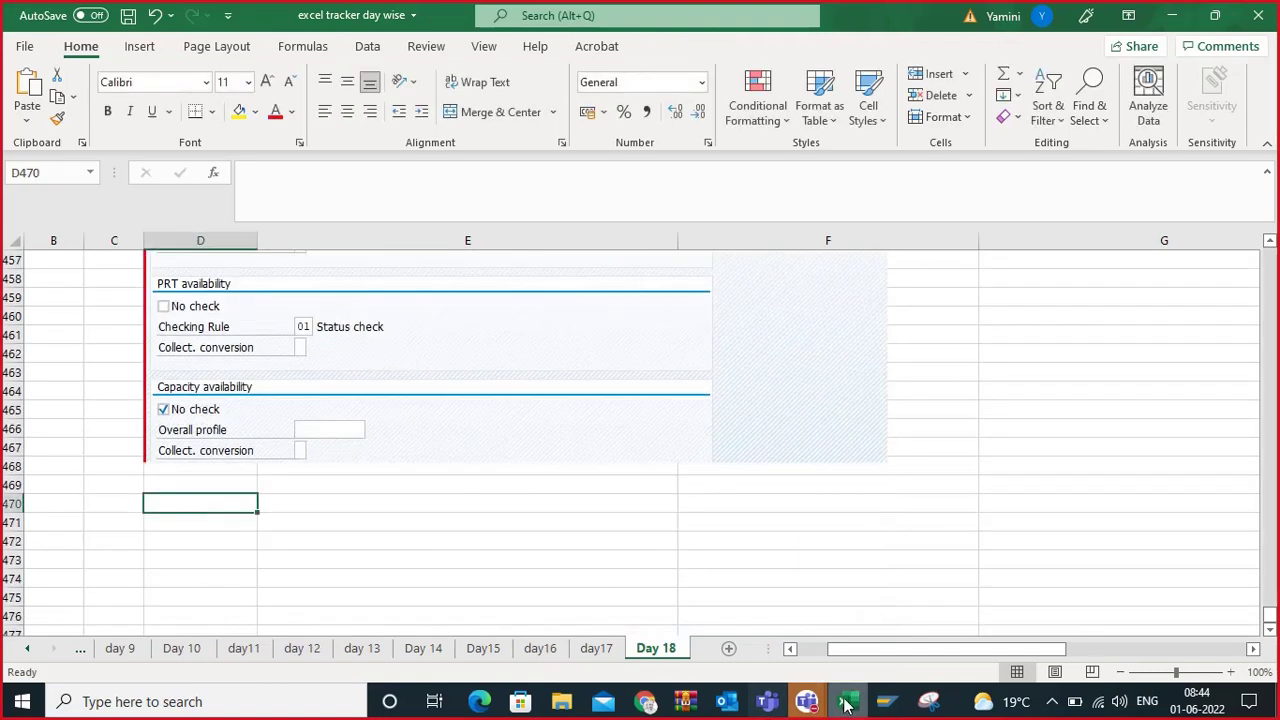
Step: Switch back to SAP, return to the order control overview and open the AMR1 PM01 entry for availability check 2
{"action": "left_click", "coordinate": [883, 701]}
{"action": "left_click", "coordinate": [896, 628]}
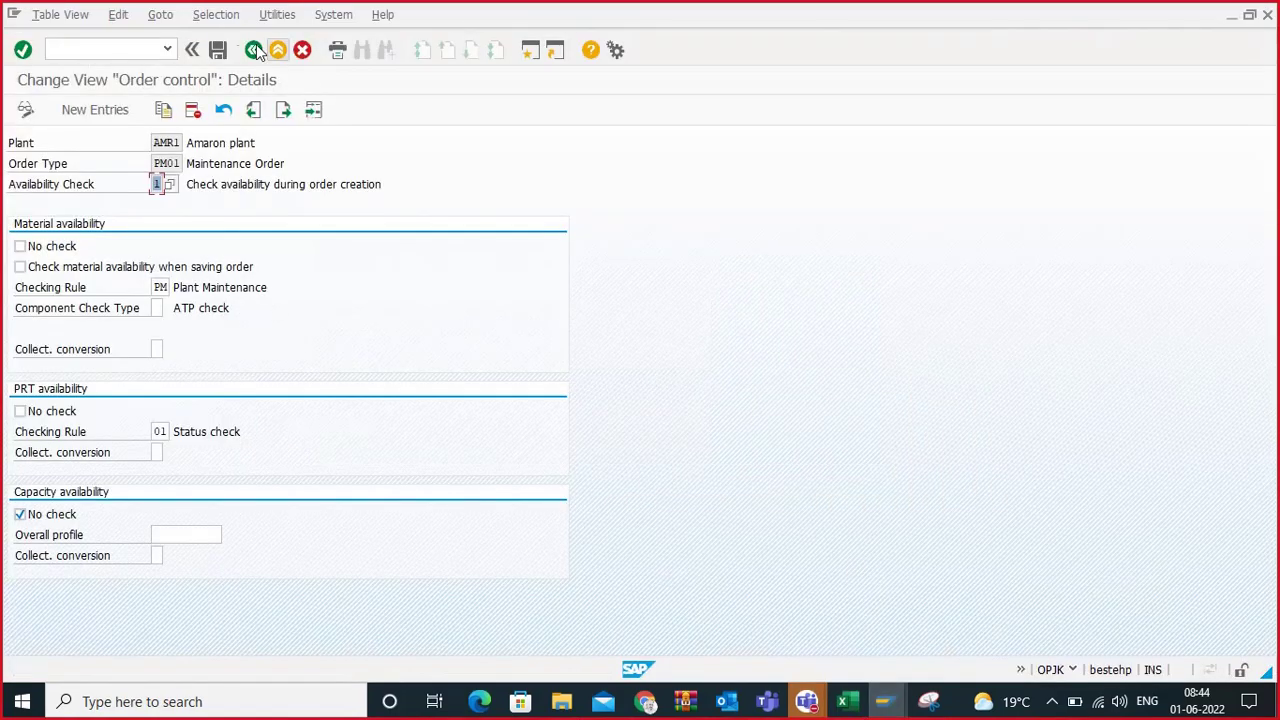
{"action": "left_click", "coordinate": [250, 54]}
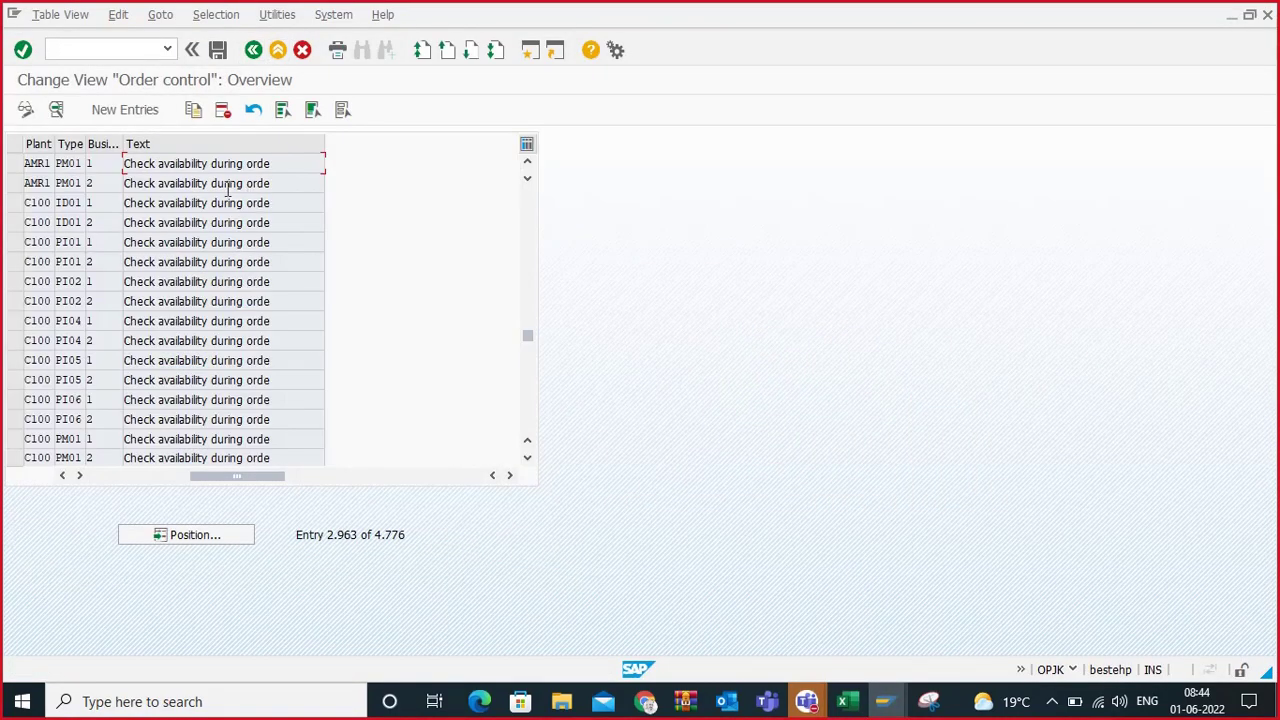
{"action": "double_click", "coordinate": [179, 184]}
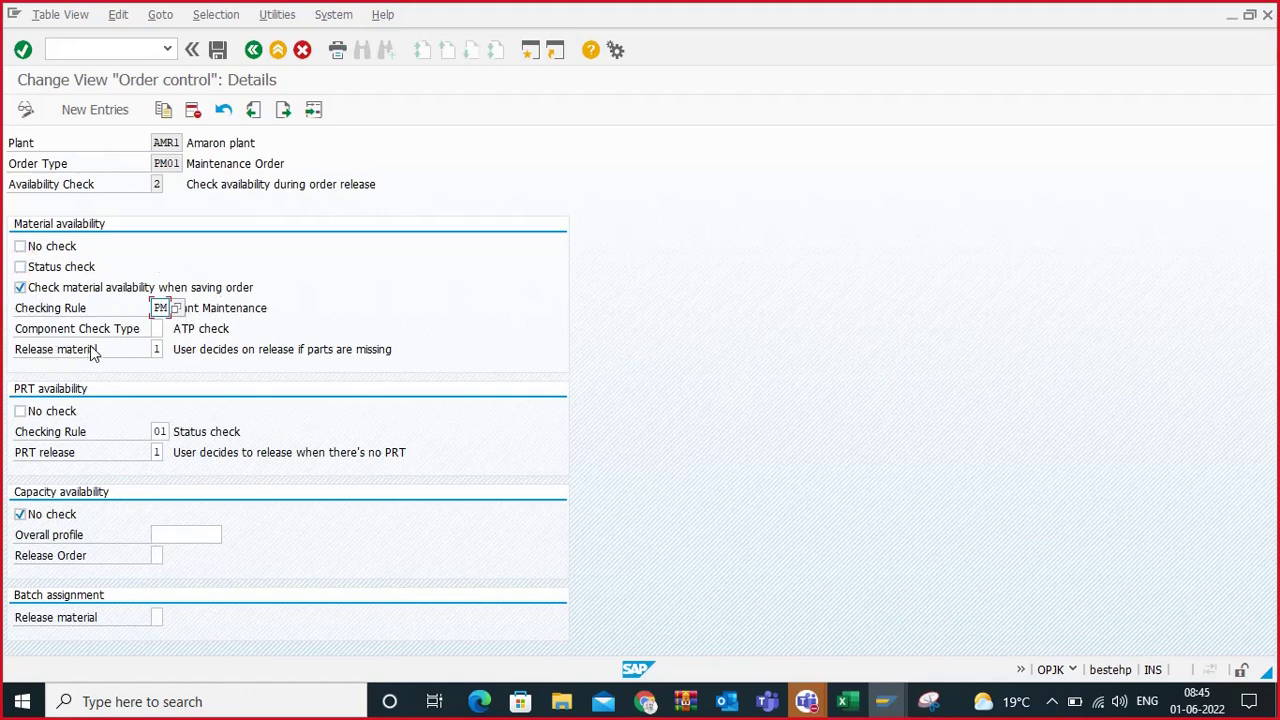
Step: Examine the possible values for releasing material during the order release check, leaving the setting as it is
{"action": "left_click", "coordinate": [156, 349]}
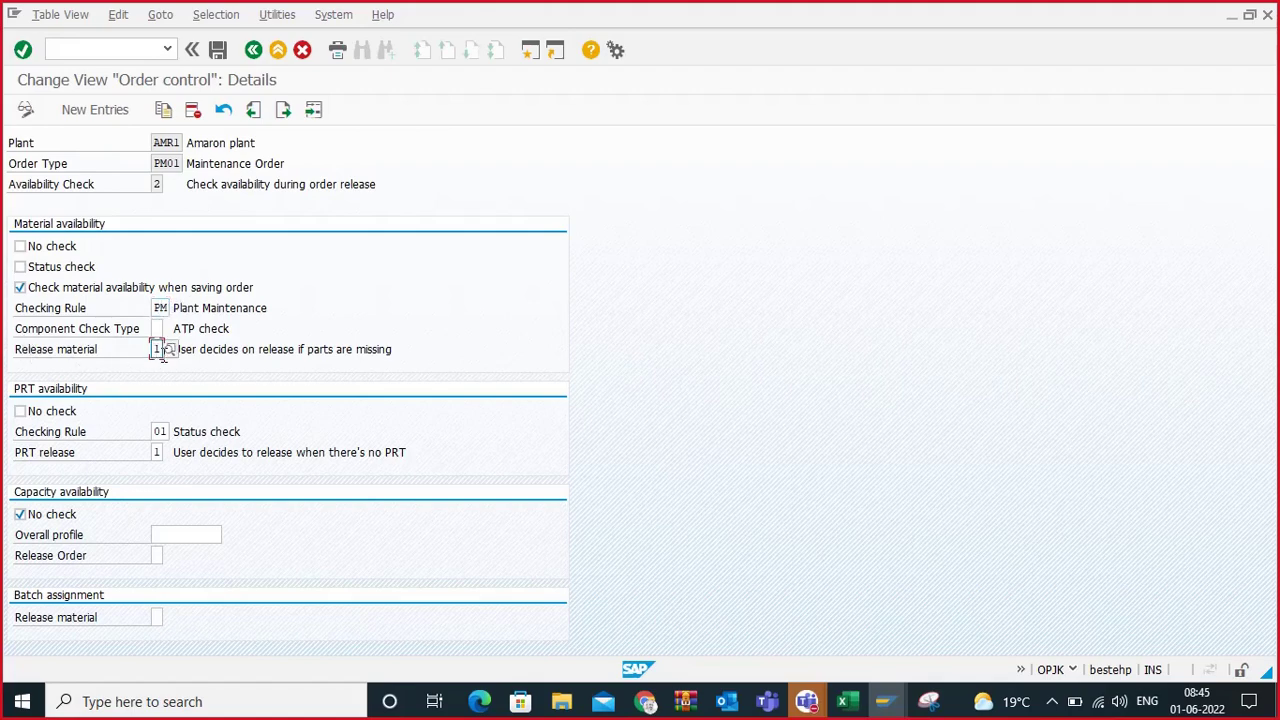
{"action": "left_click", "coordinate": [166, 349]}
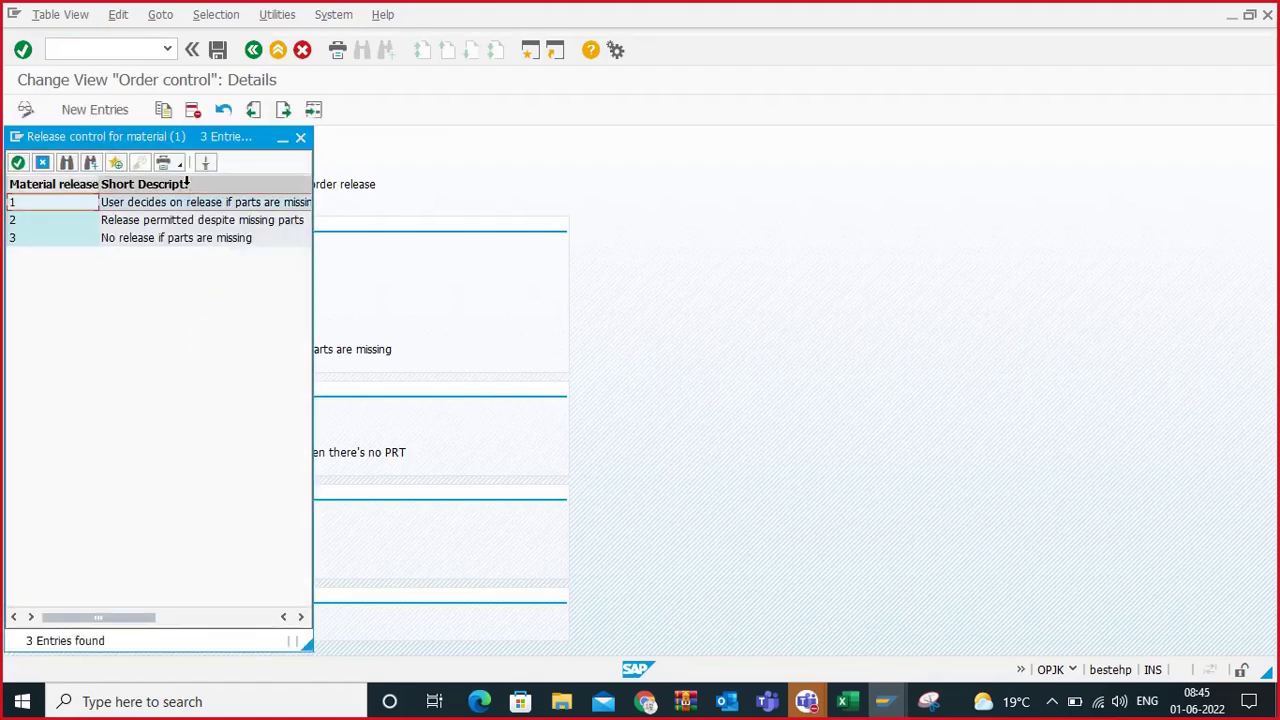
{"action": "left_click_drag", "start_coordinate": [191, 134], "coordinate": [454, 154]}
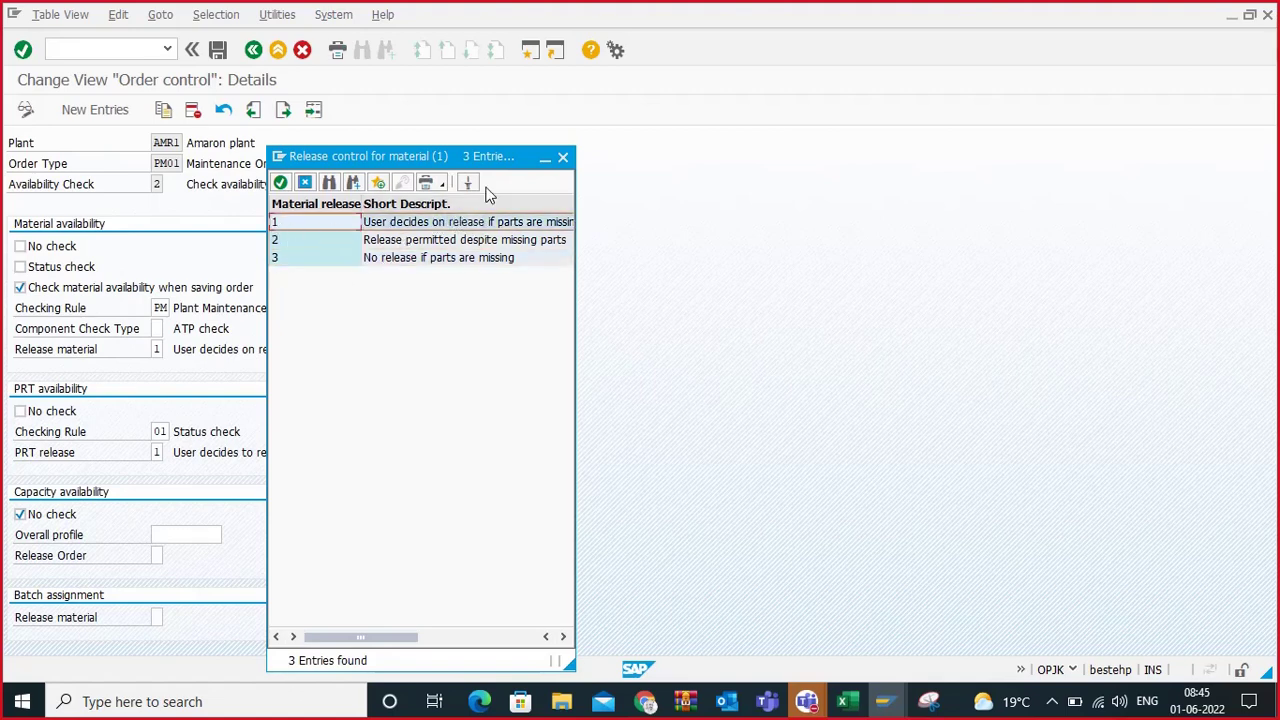
{"action": "left_click", "coordinate": [562, 157]}
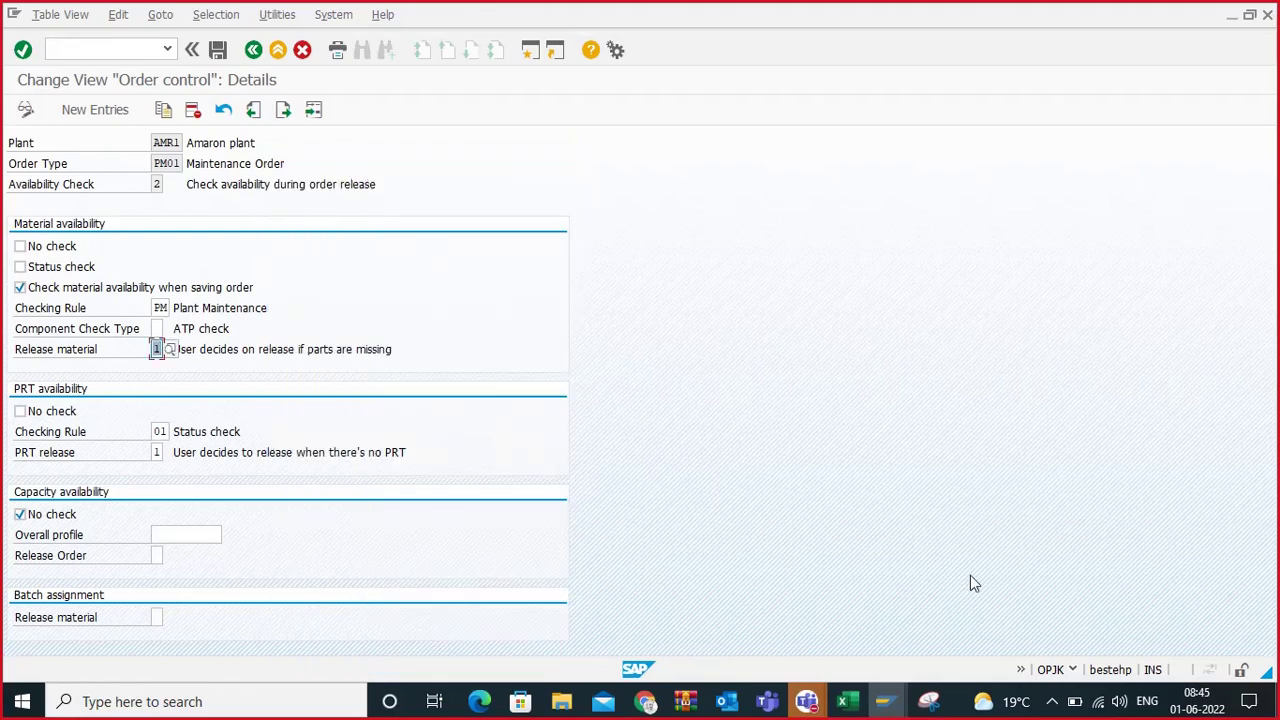
Step: Snip the order control details for check 2 and paste the screenshot at D470 in the Excel tracker
{"action": "left_click", "coordinate": [929, 701]}
{"action": "left_click", "coordinate": [45, 62]}
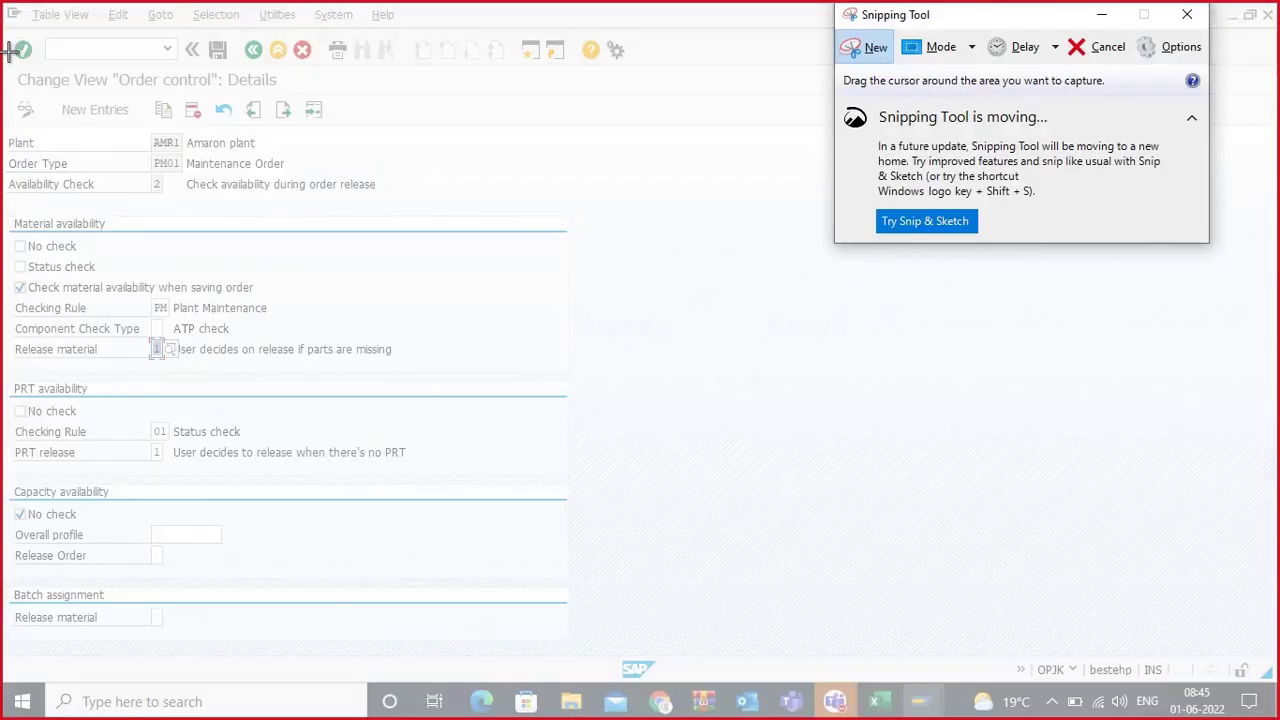
{"action": "left_click_drag", "start_coordinate": [3, 33], "coordinate": [840, 596]}
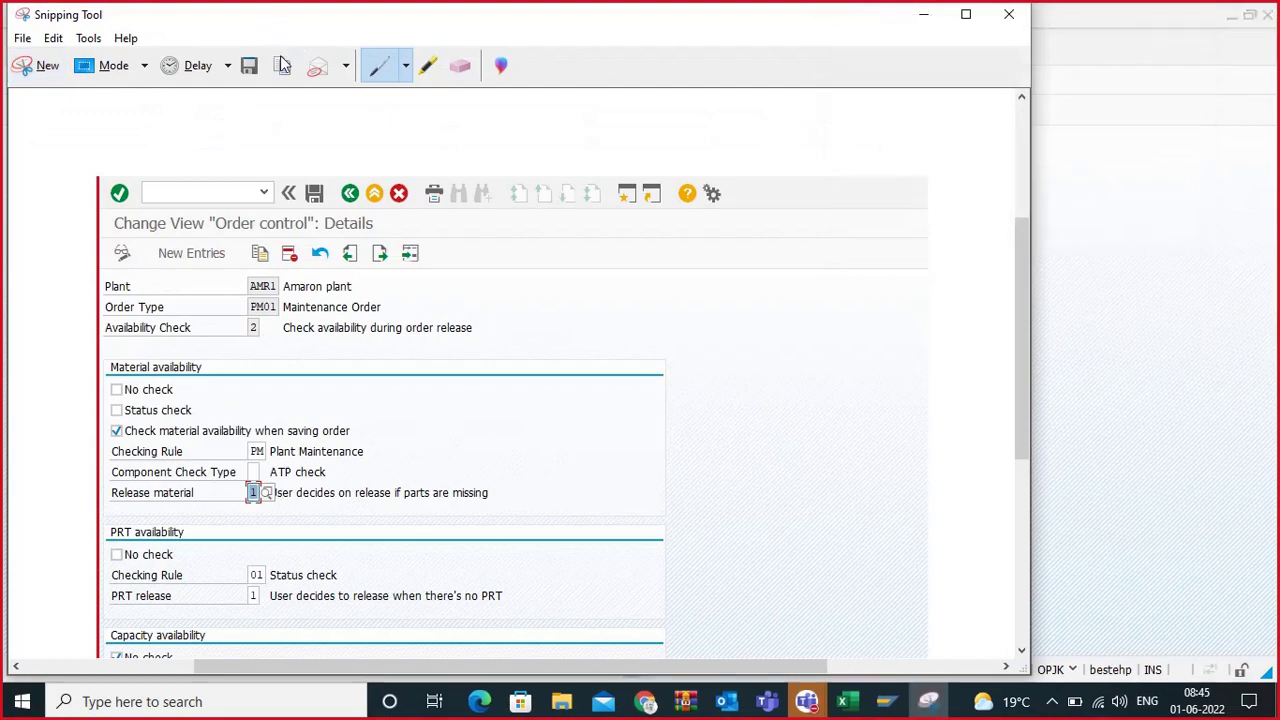
{"action": "left_click", "coordinate": [845, 699]}
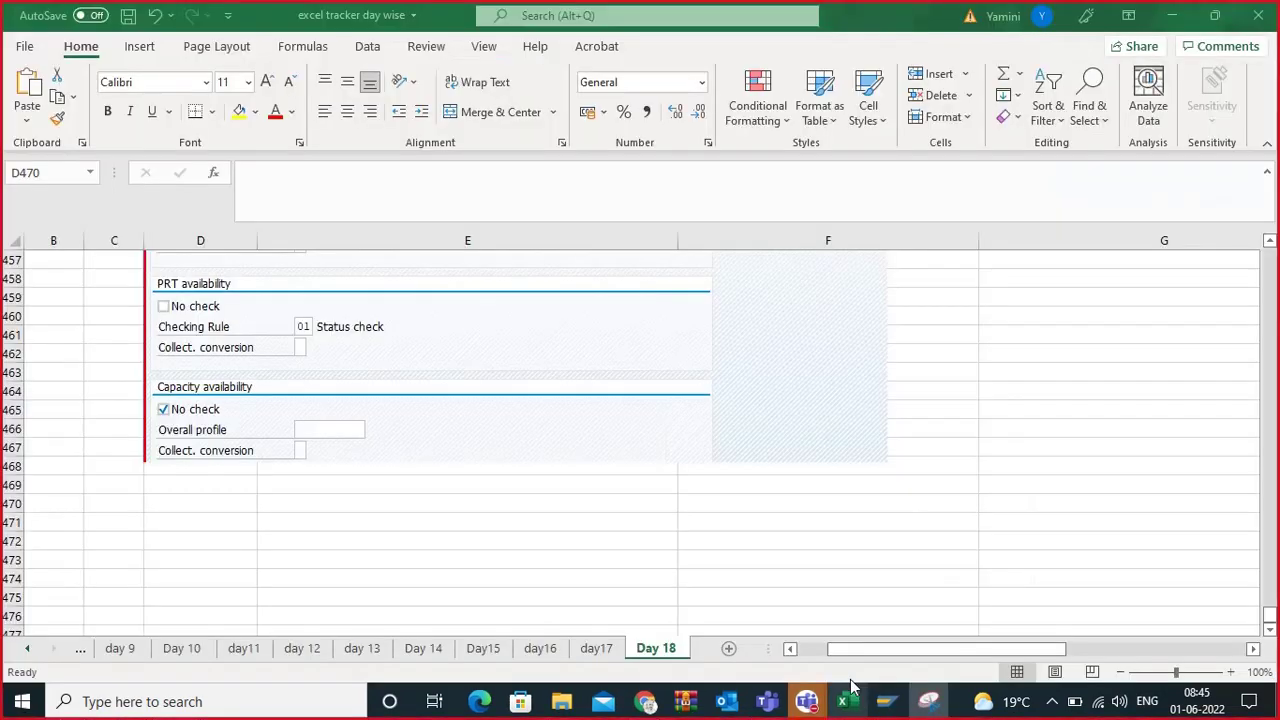
{"action": "key", "text": "ctrl+v"}
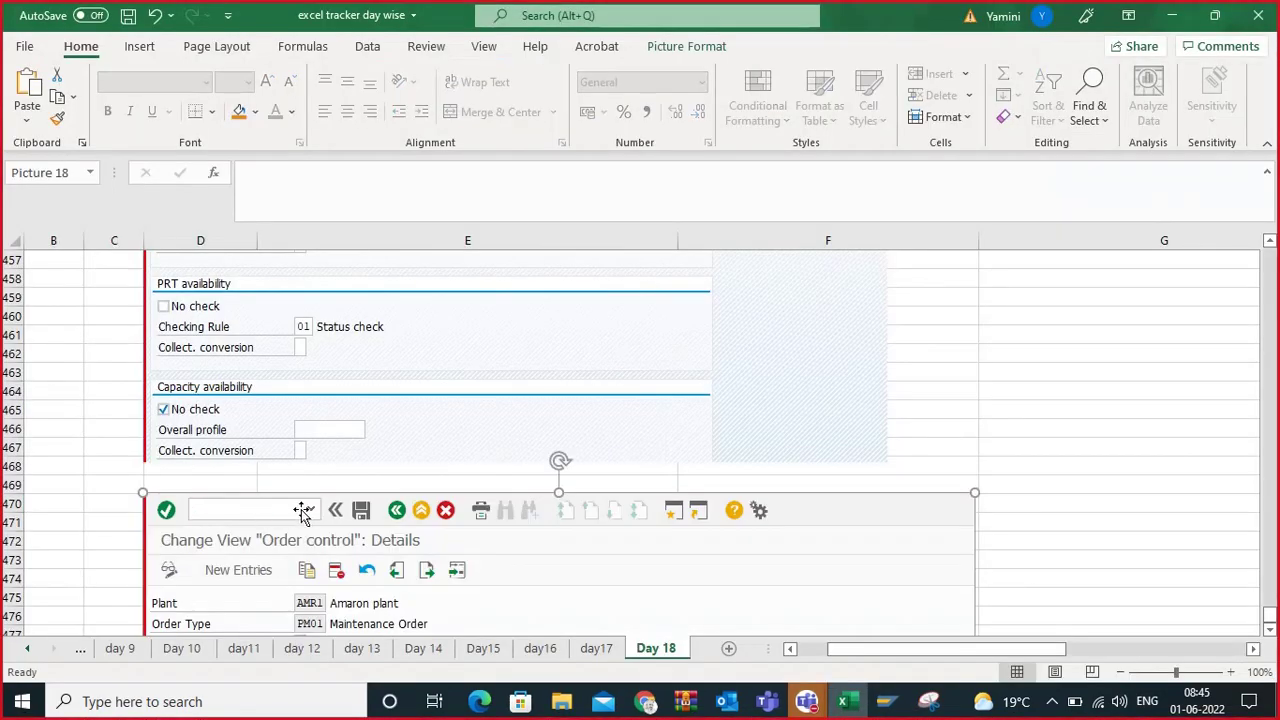
{"action": "scroll", "coordinate": [303, 512], "scroll_direction": "down", "scroll_amount": 4}
Step: Switch back to SAP's order control details and set Release material to 3, No release if parts are missing
{"action": "mouse_move", "coordinate": [897, 712]}
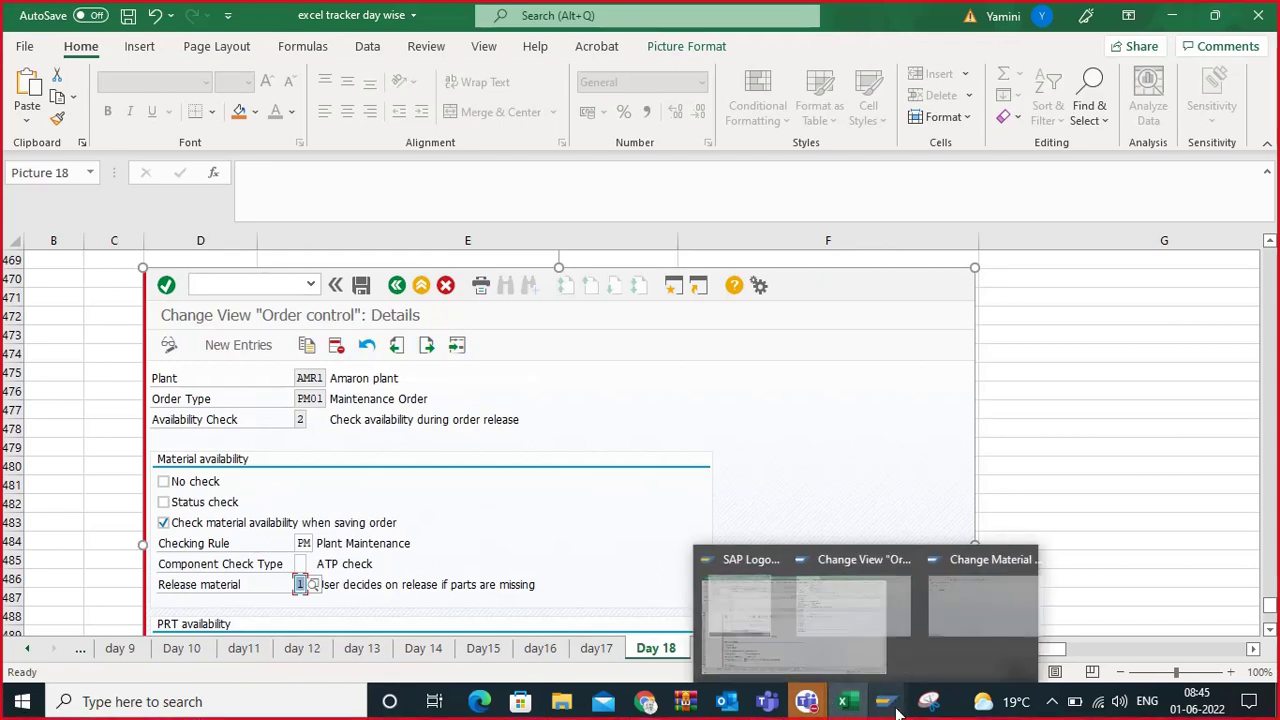
{"action": "left_click", "coordinate": [808, 556]}
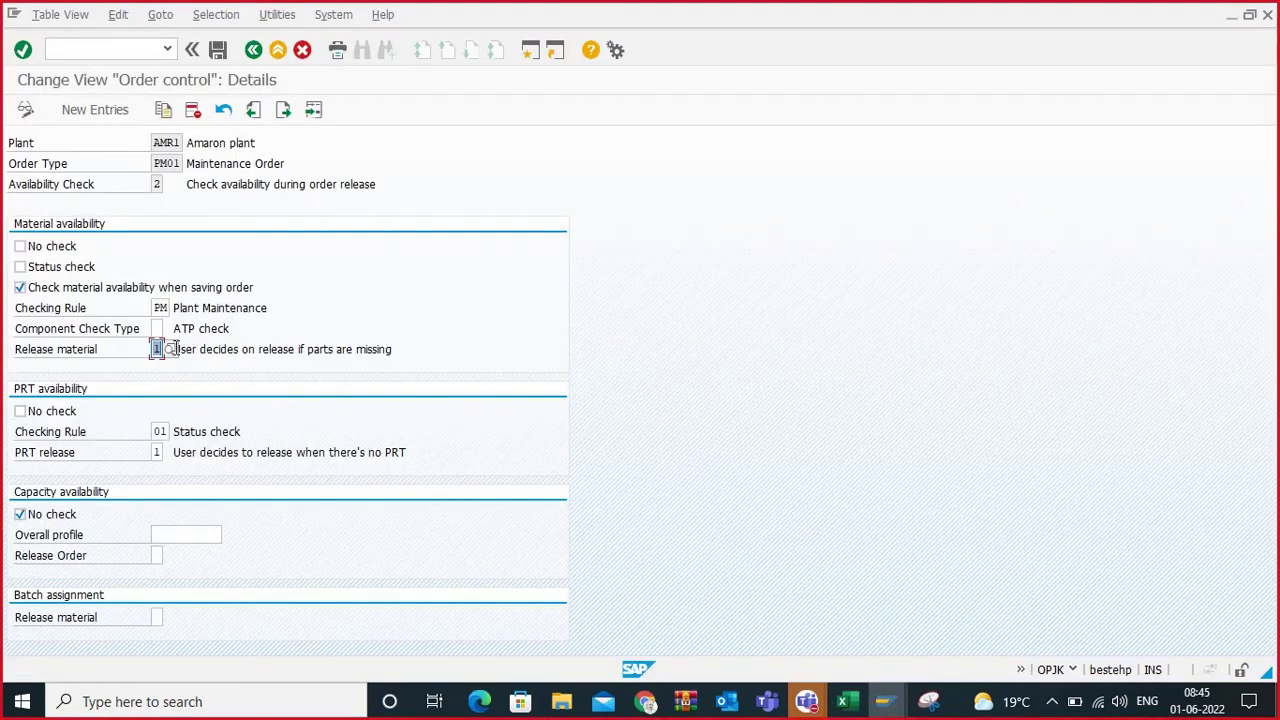
{"action": "left_click", "coordinate": [168, 349]}
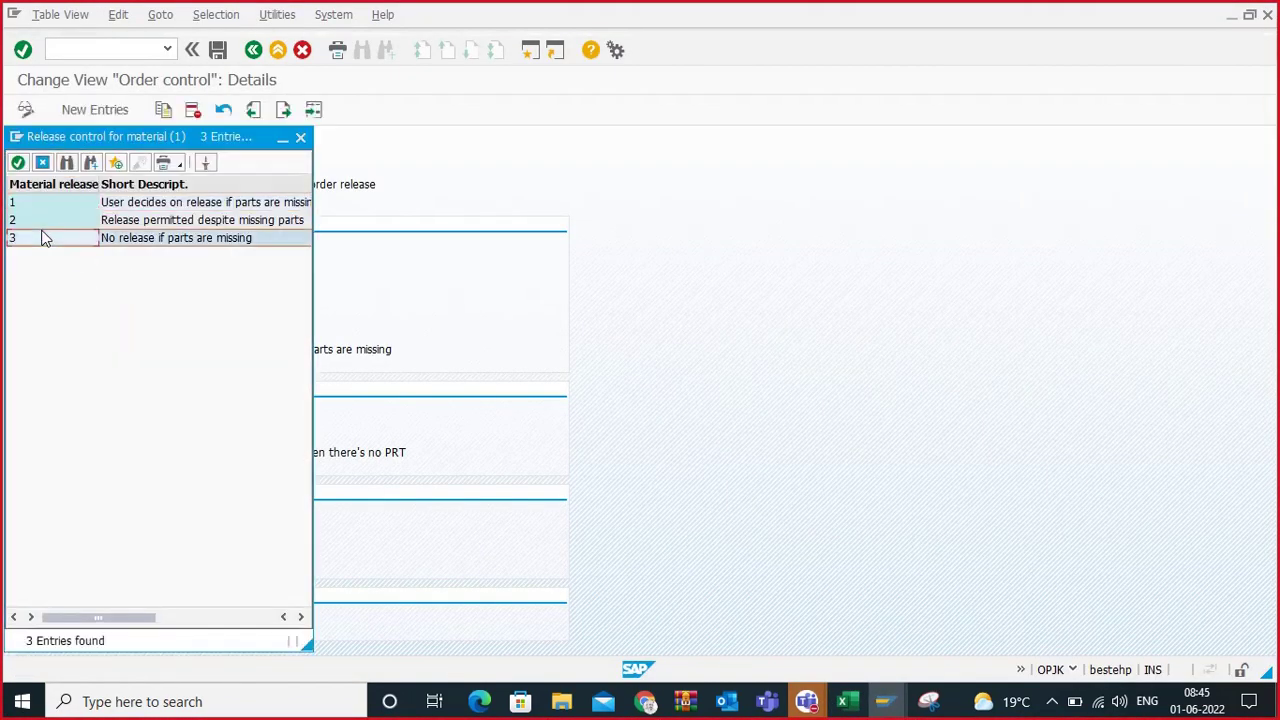
{"action": "double_click", "coordinate": [42, 238]}
Step: Save the order control change in the user's own customizing request "OPJK setting for AMR1"
{"action": "left_click", "coordinate": [217, 49]}
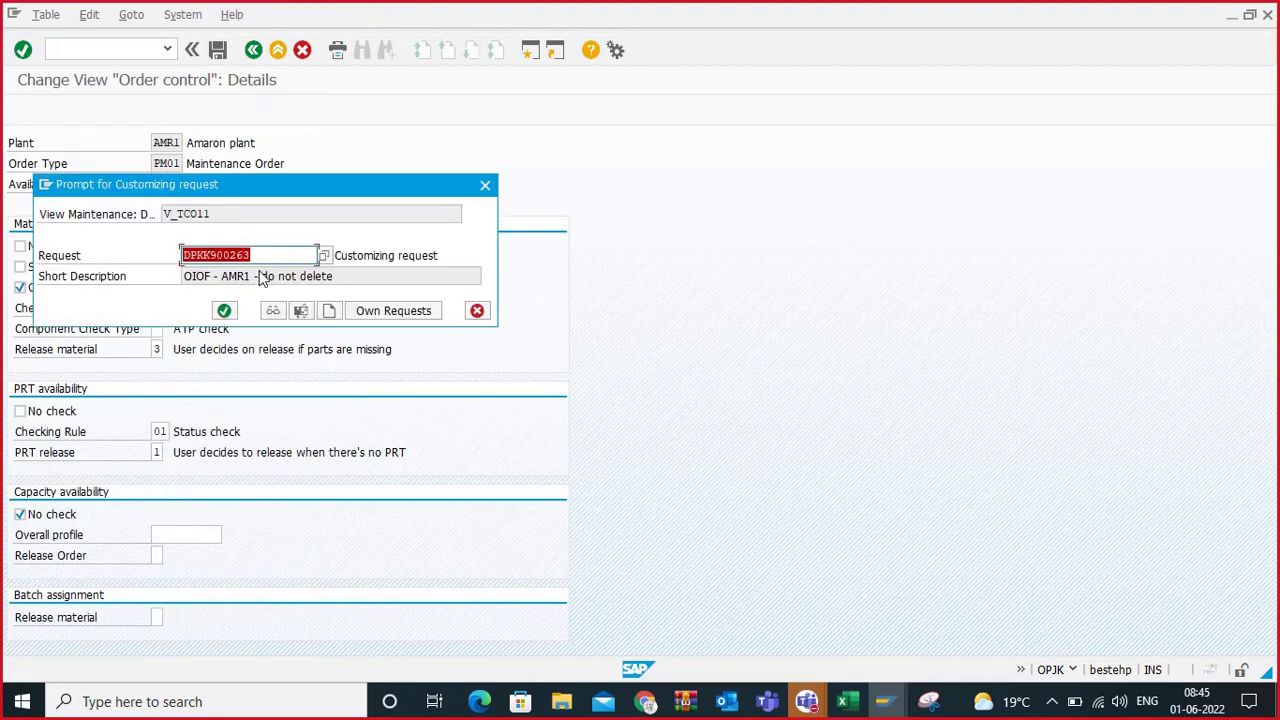
{"action": "left_click", "coordinate": [329, 310]}
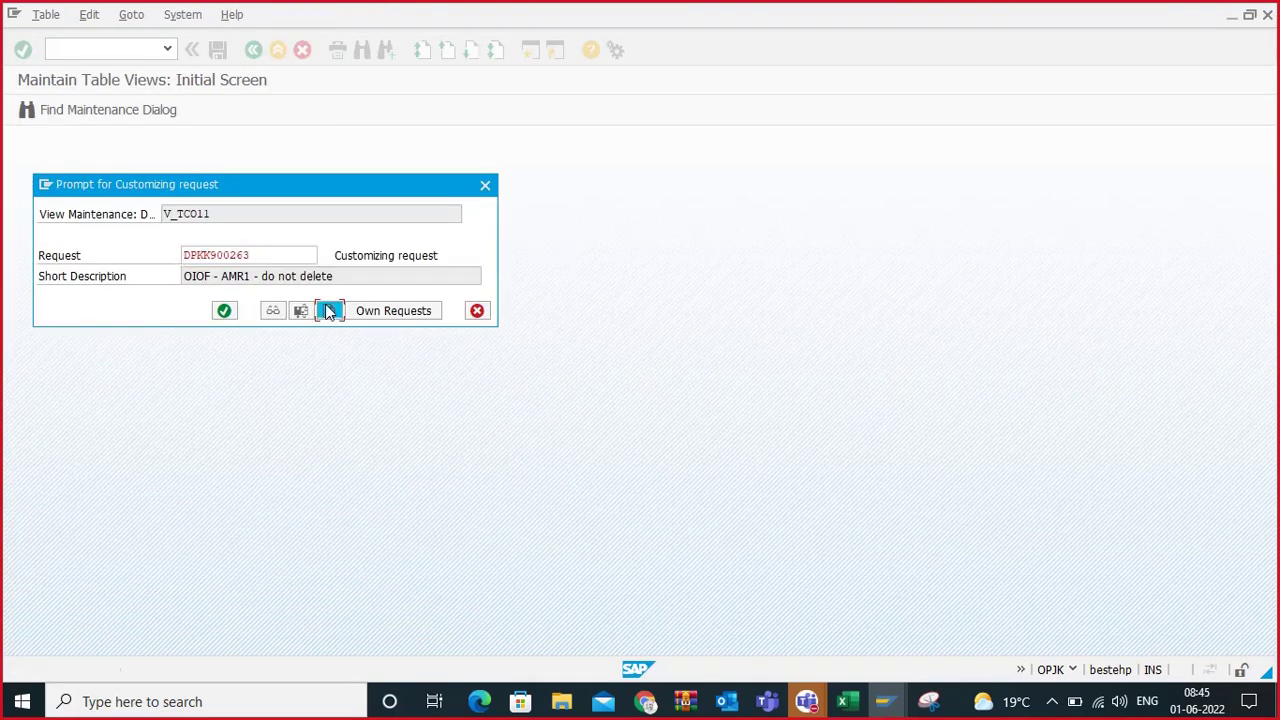
{"action": "left_click", "coordinate": [554, 202]}
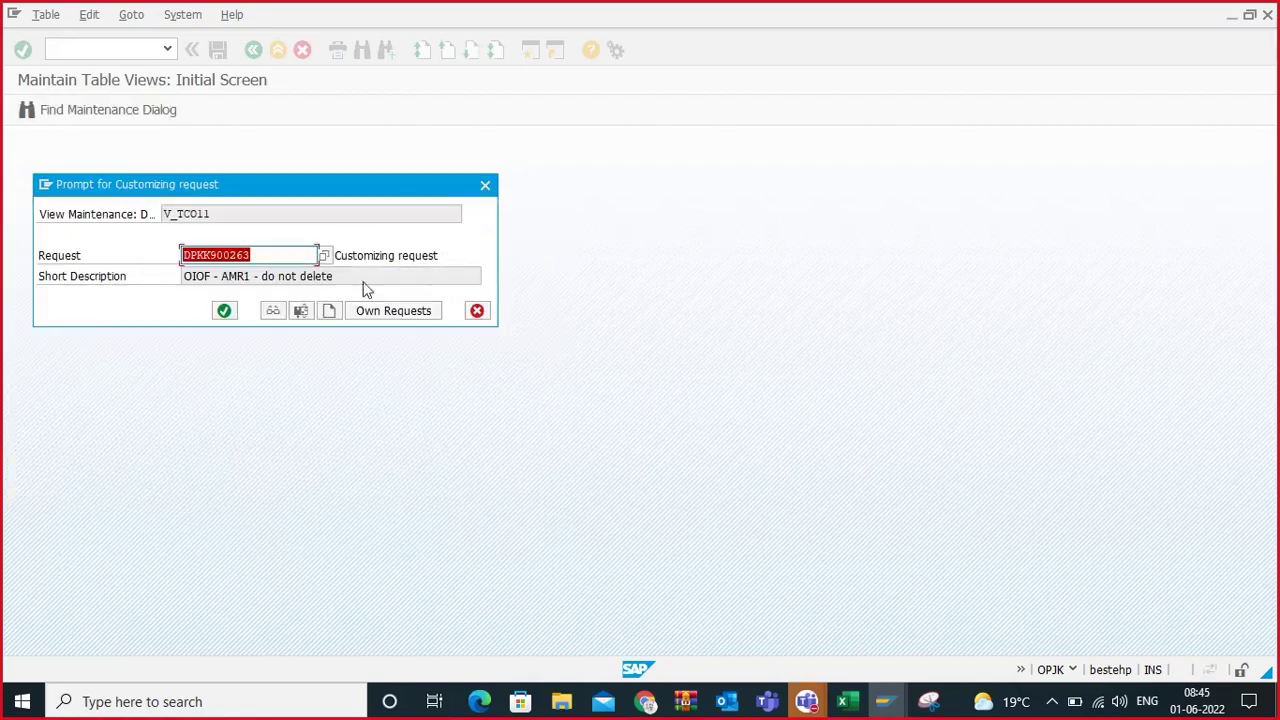
{"action": "left_click", "coordinate": [352, 311]}
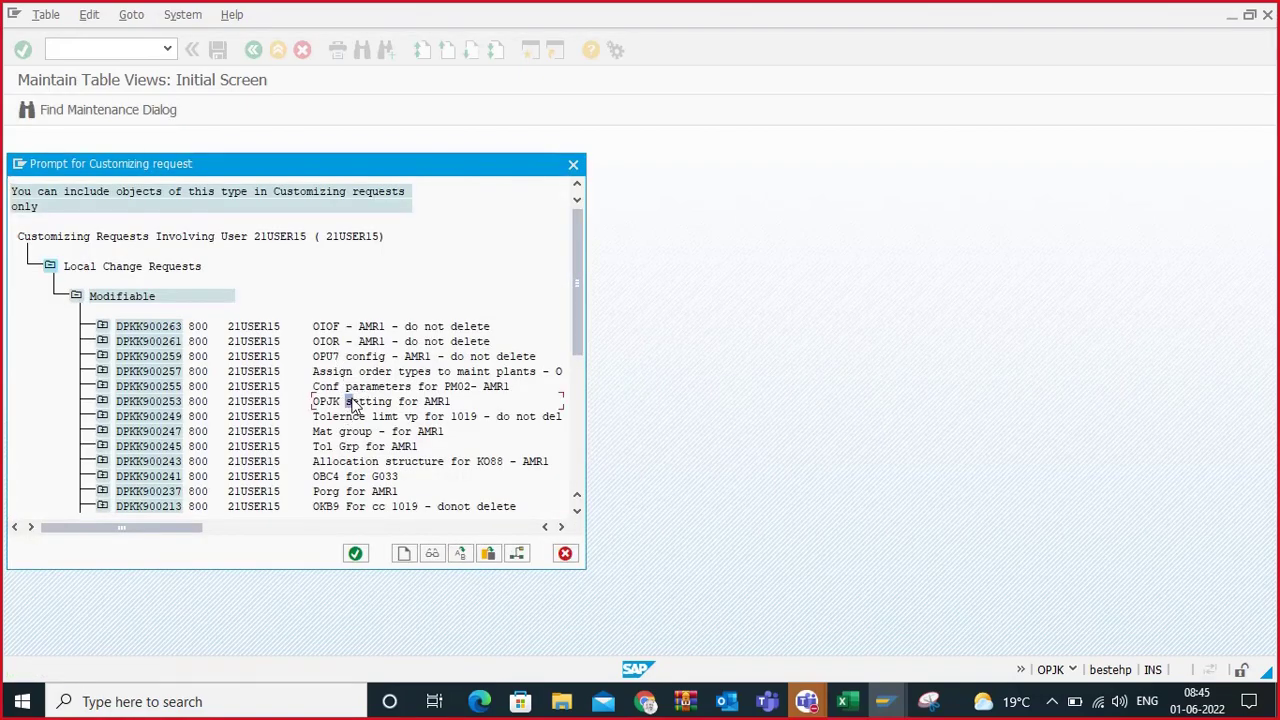
{"action": "double_click", "coordinate": [352, 402]}
{"action": "left_click", "coordinate": [228, 310]}
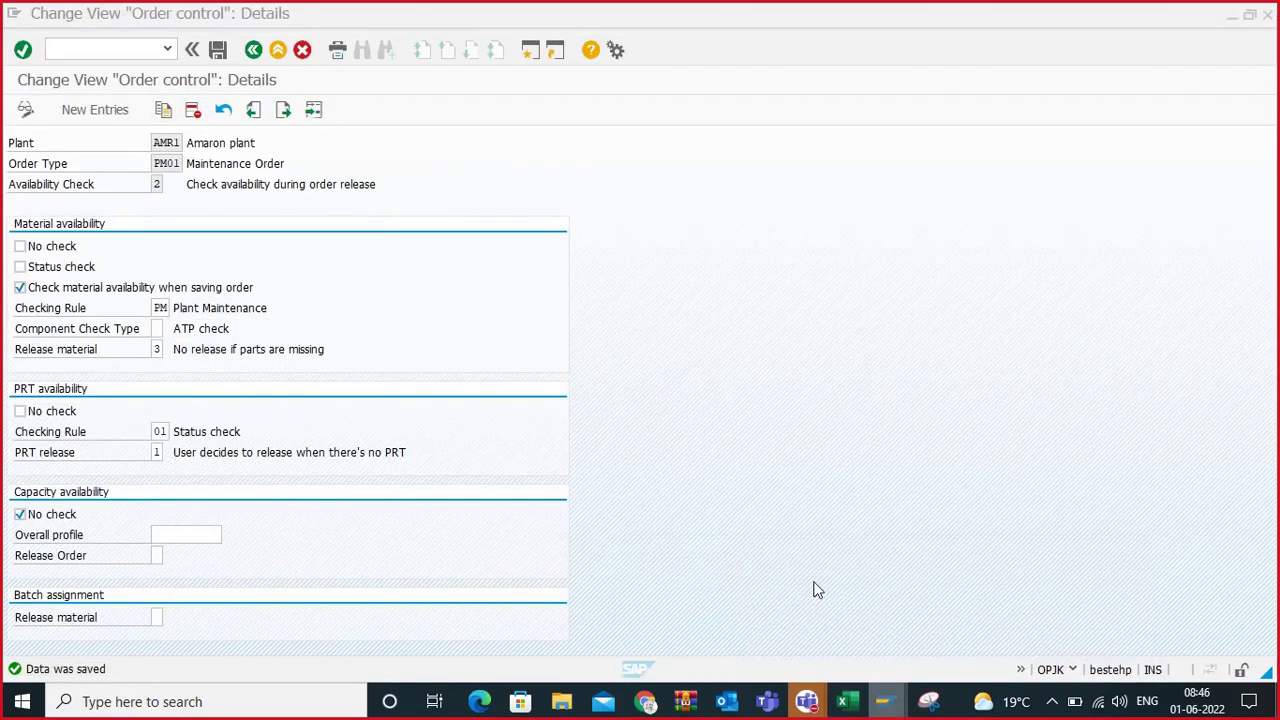
Step: Switch to the material change session, restart the material change transaction and call up material 50065596
{"action": "mouse_move", "coordinate": [884, 701]}
{"action": "left_click", "coordinate": [950, 635]}
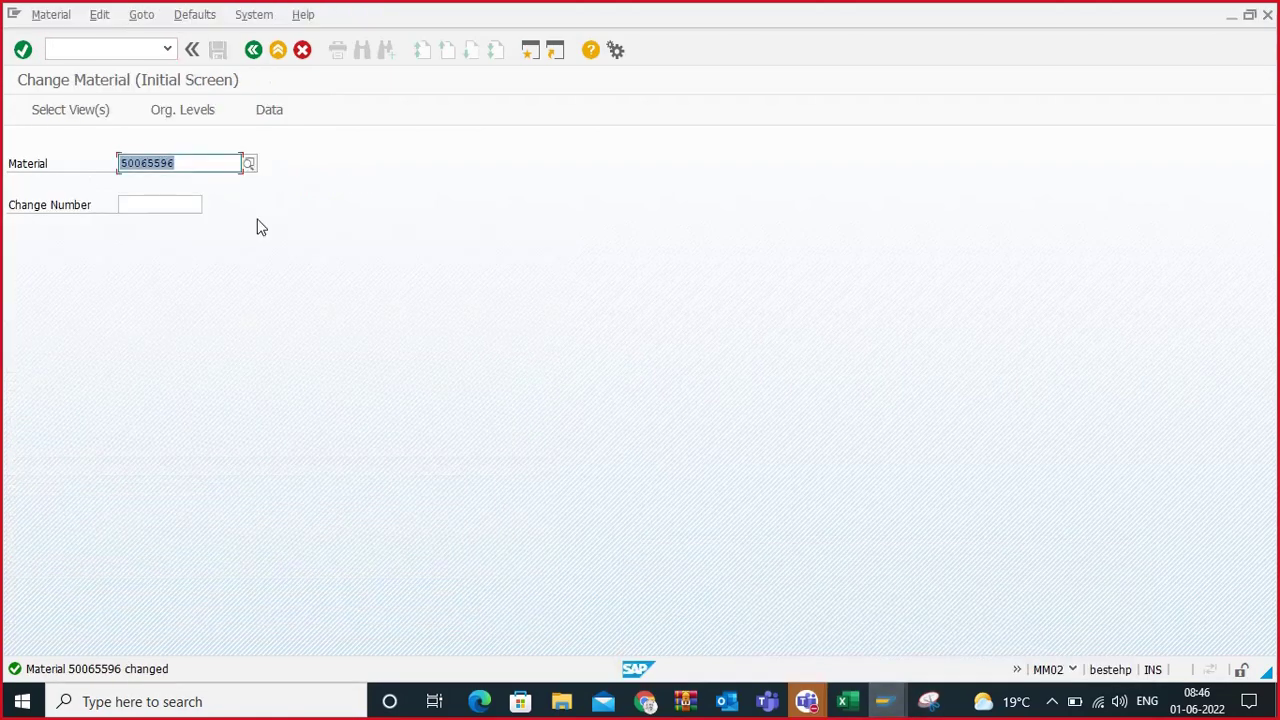
{"action": "left_click", "coordinate": [110, 49]}
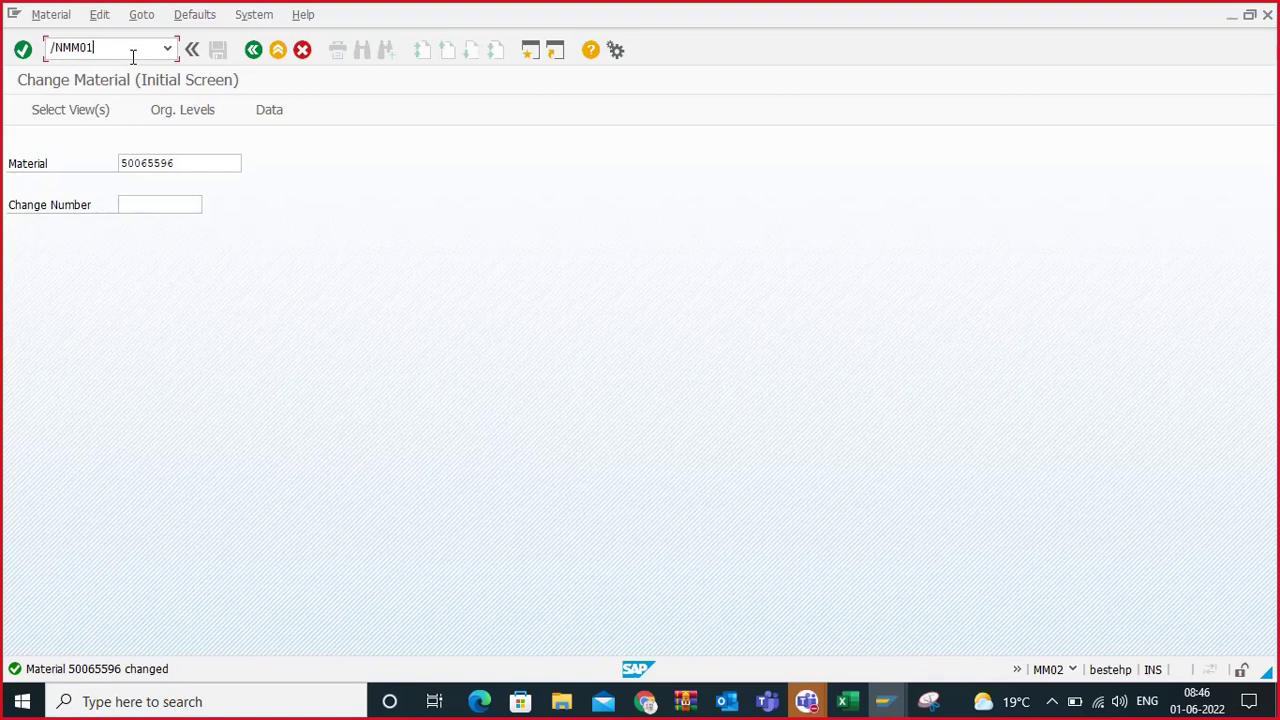
{"action": "key", "text": "Return"}
{"action": "left_click", "coordinate": [149, 167]}
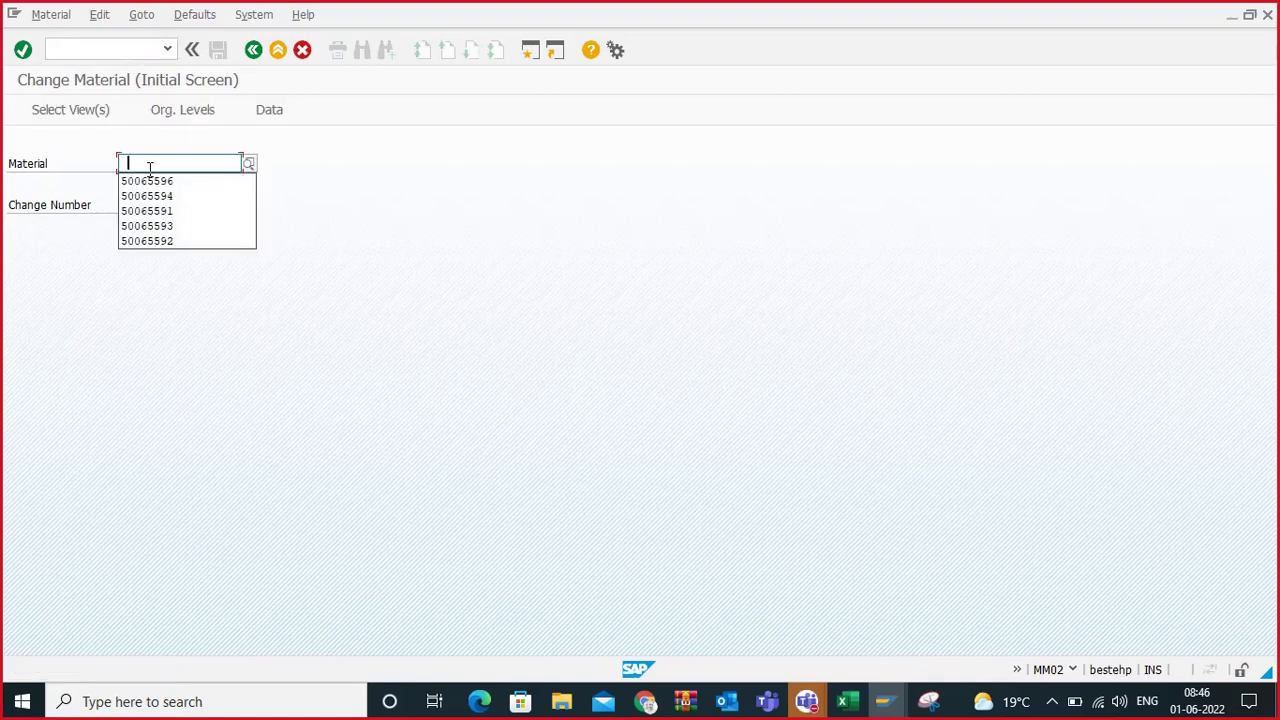
{"action": "left_click", "coordinate": [152, 183]}
{"action": "key", "text": "Return"}
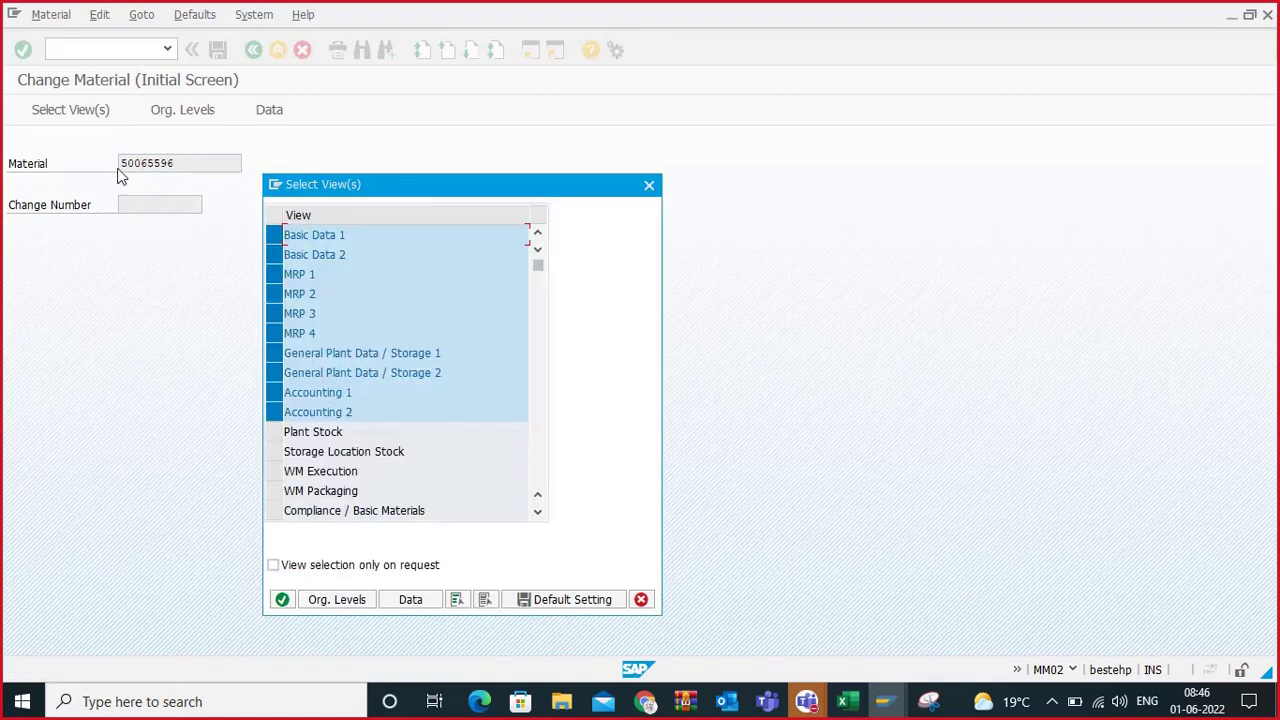
Step: Open the material's views for plant AMR1 and review the availability check setting in its MRP 3 data
{"action": "left_click", "coordinate": [312, 602]}
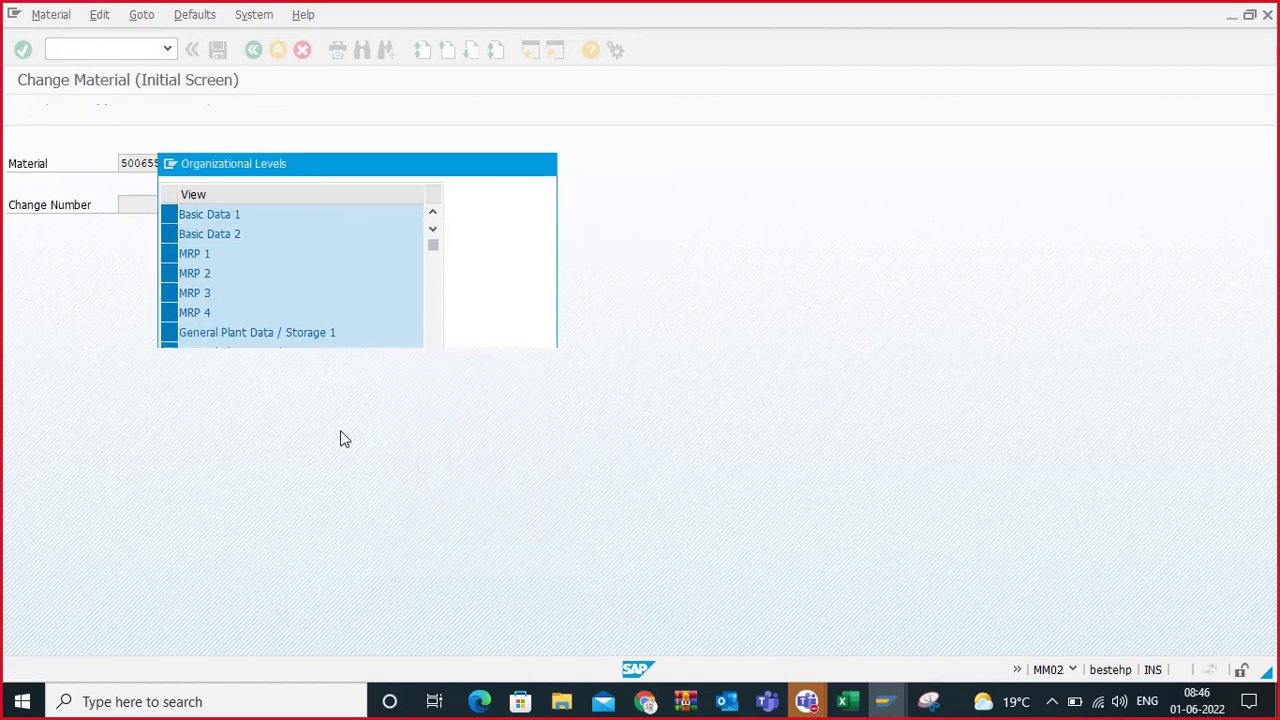
{"action": "type", "text": "AMU1"}
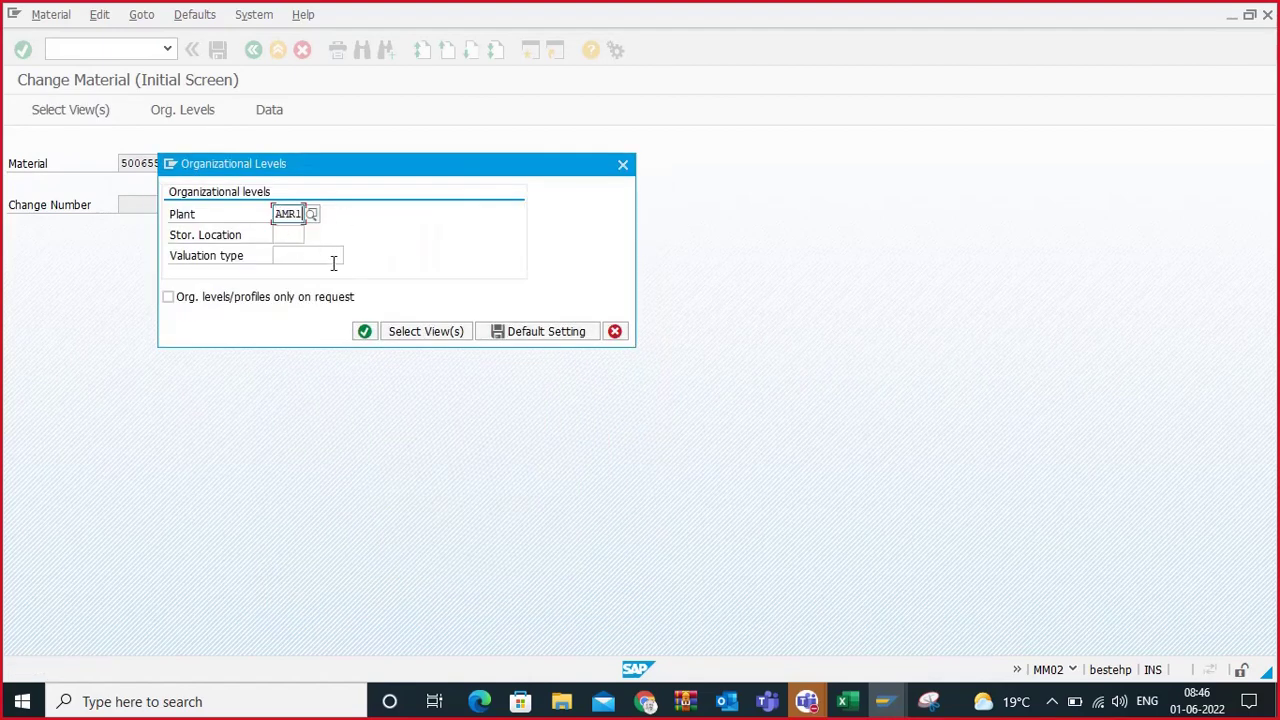
{"action": "left_click", "coordinate": [364, 331]}
{"action": "left_click", "coordinate": [430, 148]}
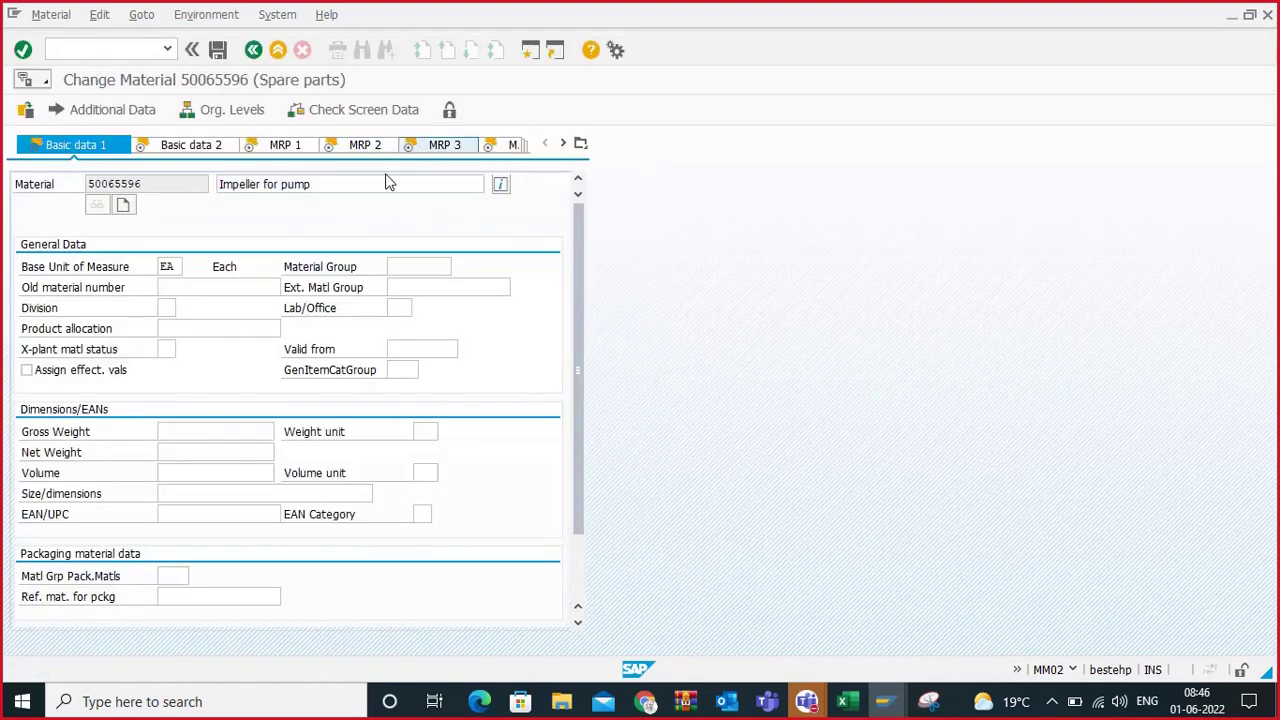
{"action": "left_click", "coordinate": [165, 493]}
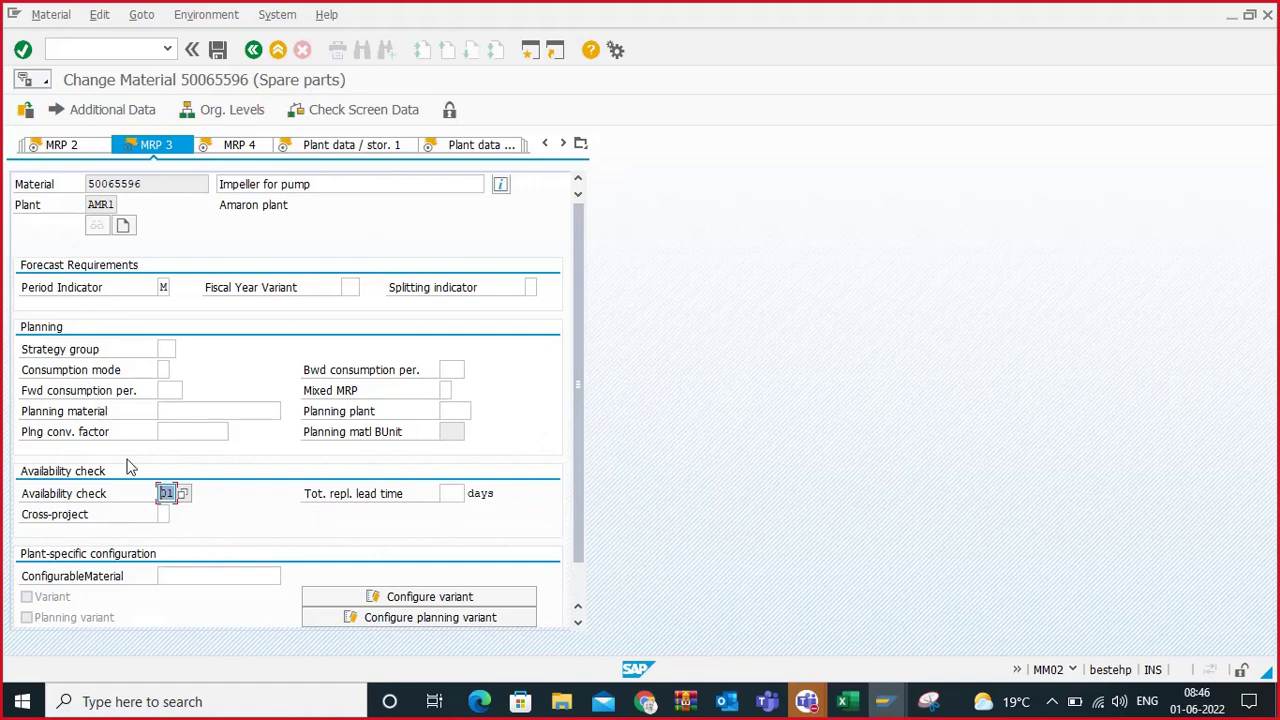
{"action": "left_click", "coordinate": [166, 493]}
{"action": "mouse_move", "coordinate": [883, 701]}
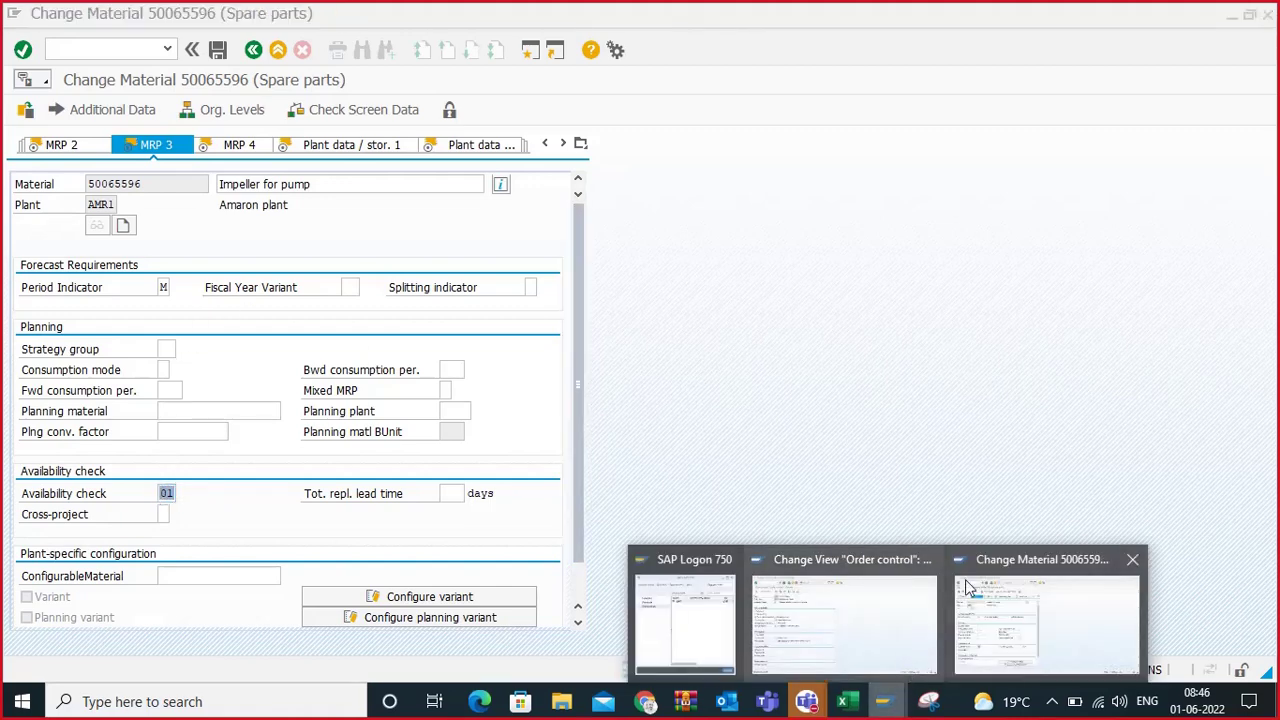
Step: Start a PM01 maintenance order in IW31 with priority 2 High, functional location AMR1-RMH-AA-01, equipment 10006921 and planning plant AMR1
{"action": "left_click", "coordinate": [155, 50]}
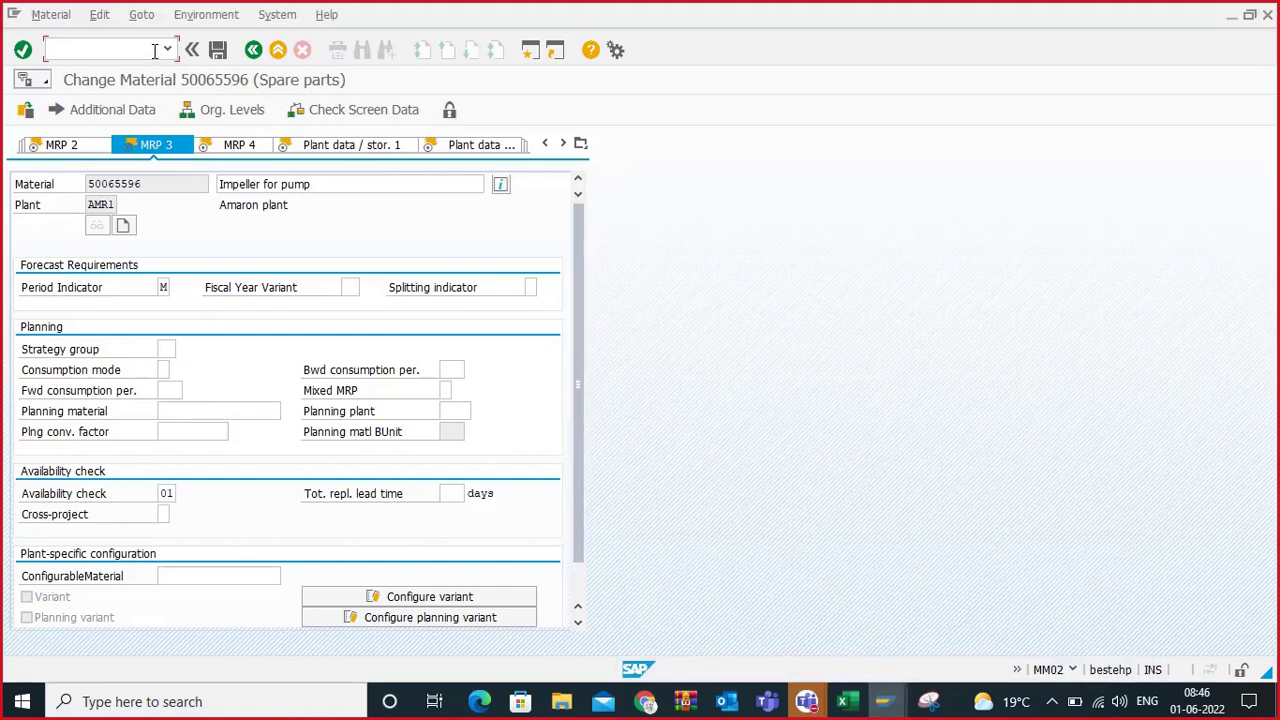
{"action": "type", "text": "/NIW31"}
{"action": "key", "text": "Return"}
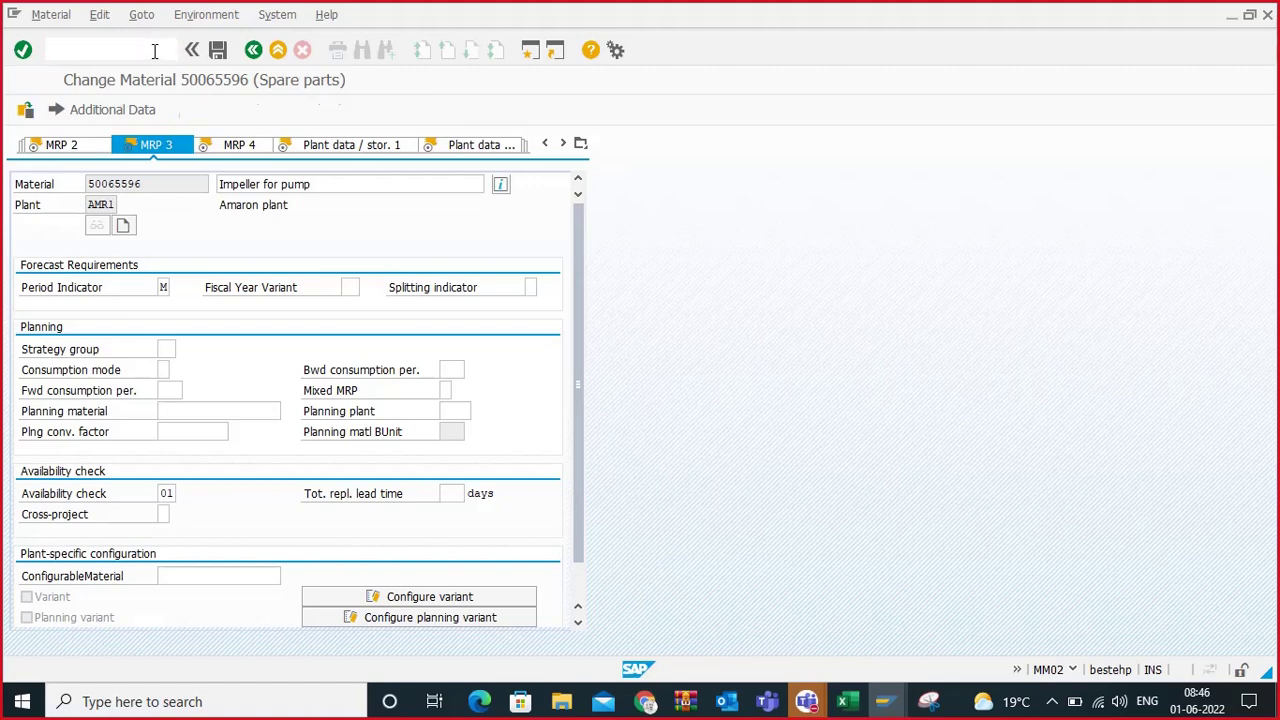
{"action": "left_click", "coordinate": [214, 204]}
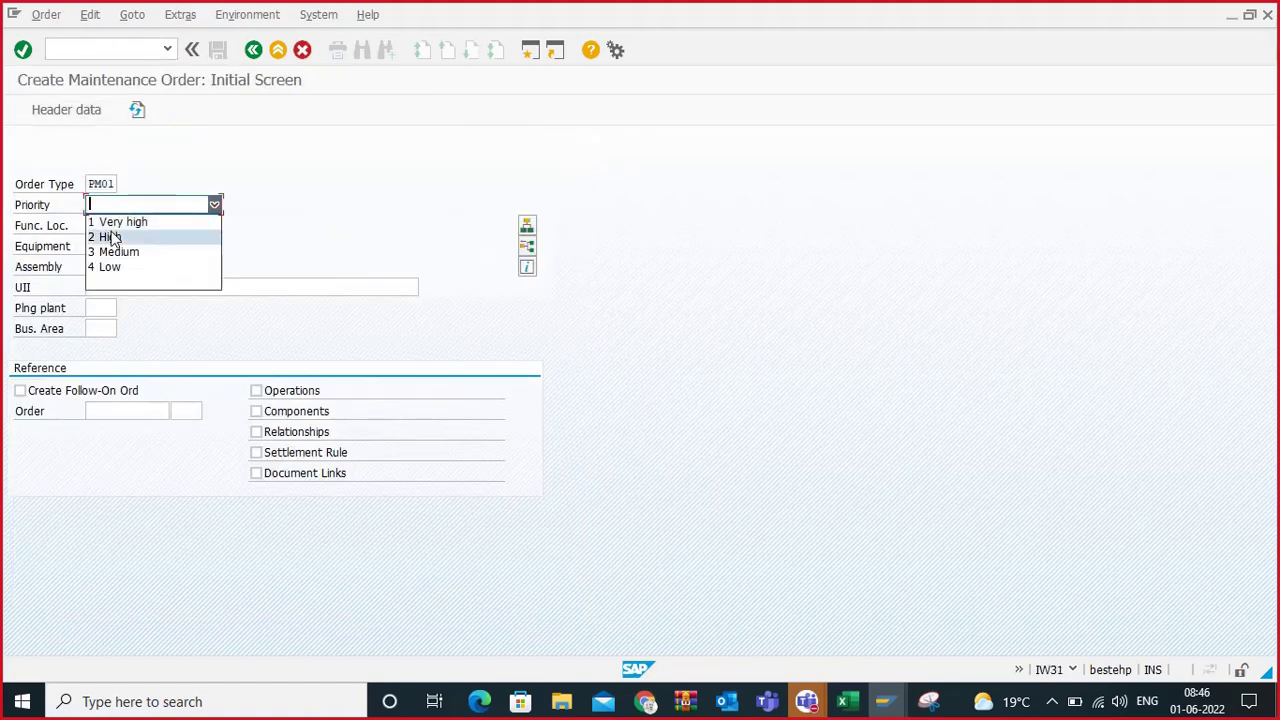
{"action": "left_click", "coordinate": [106, 237]}
{"action": "left_click", "coordinate": [109, 226]}
{"action": "key", "text": "Down"}
{"action": "left_click", "coordinate": [113, 250]}
{"action": "left_click", "coordinate": [100, 262]}
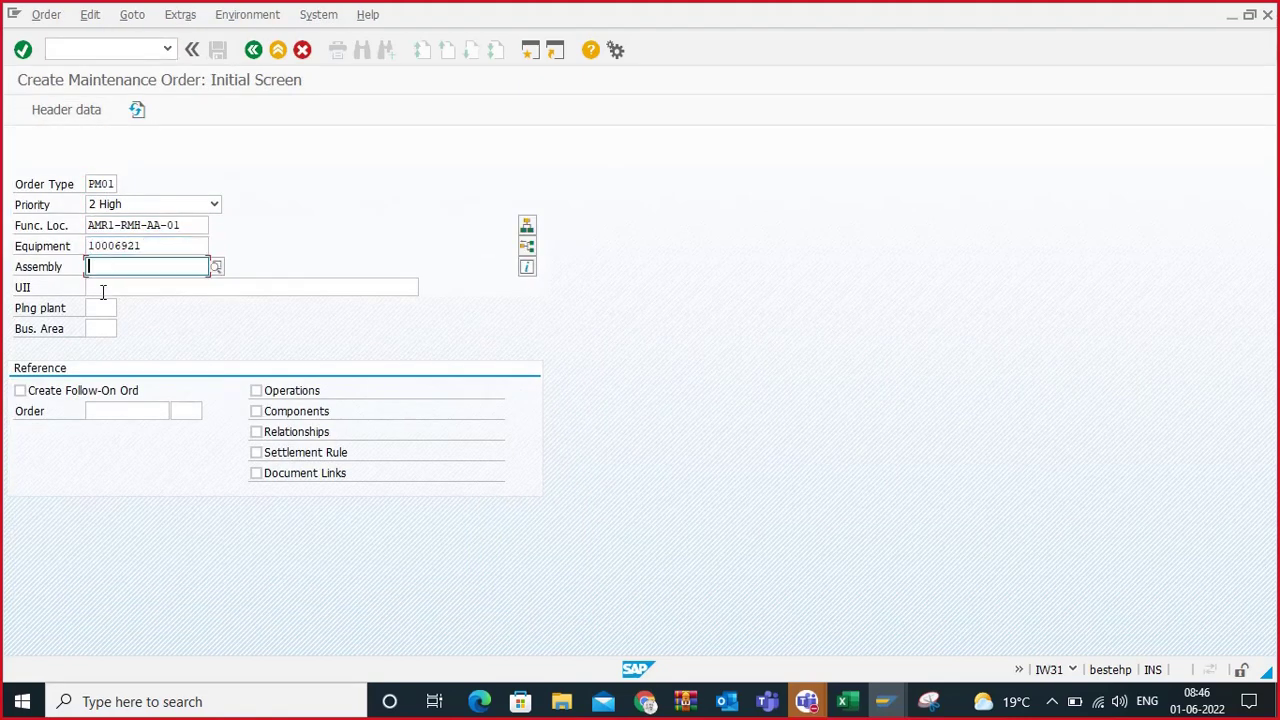
{"action": "left_click", "coordinate": [103, 308]}
{"action": "key", "text": "Down"}
{"action": "key", "text": "Return"}
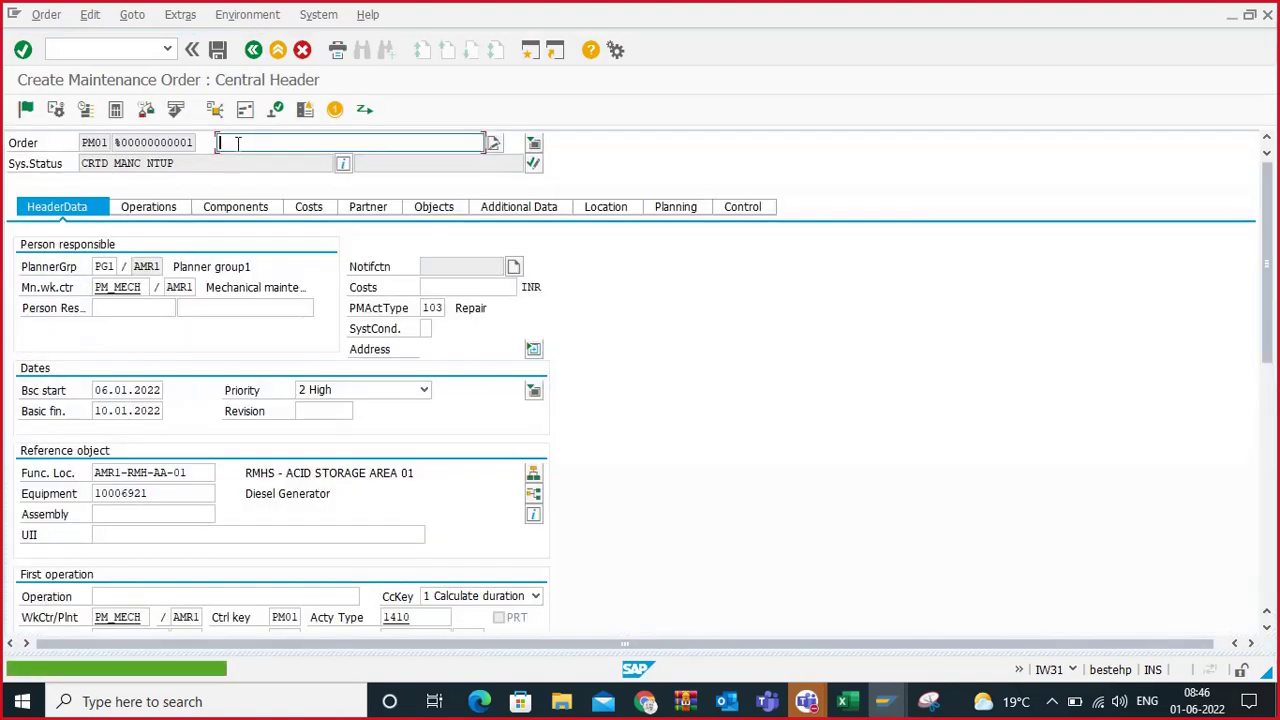
Step: Enter "Replace oil filter + overhauling of dies" as the maintenance order's description
{"action": "left_click", "coordinate": [242, 145]}
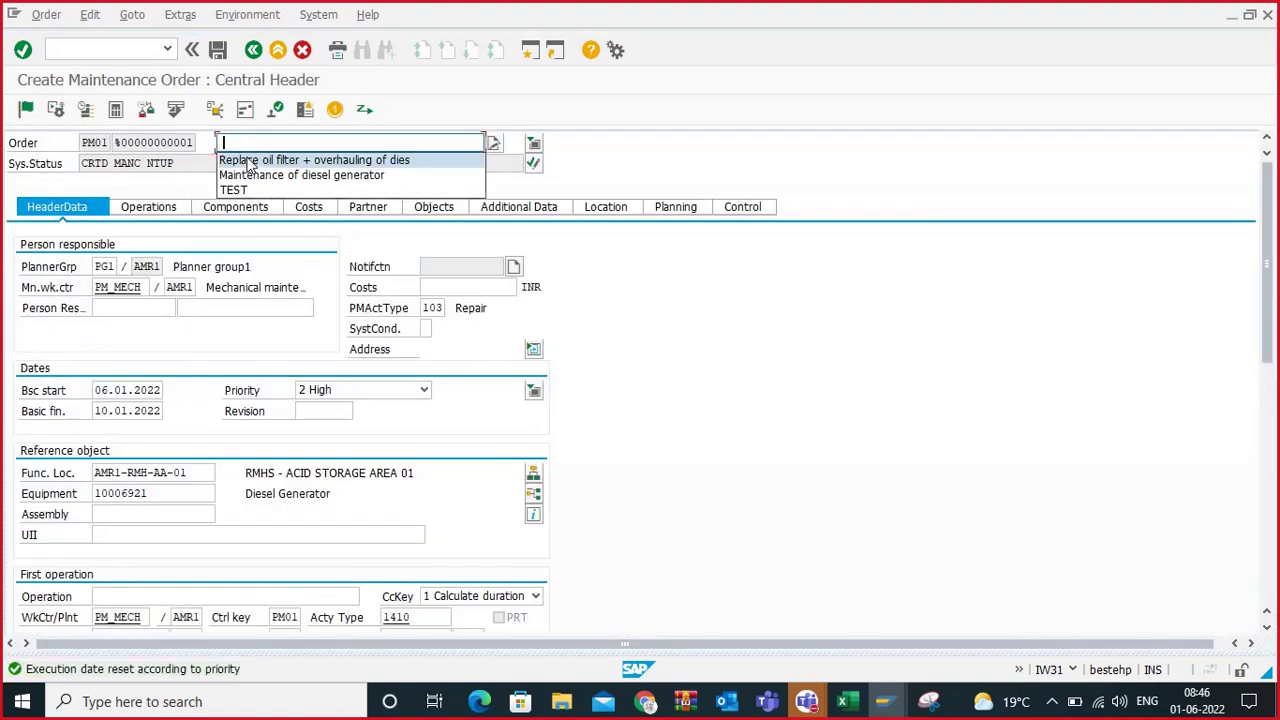
{"action": "left_click", "coordinate": [275, 158]}
{"action": "key", "text": "Return"}
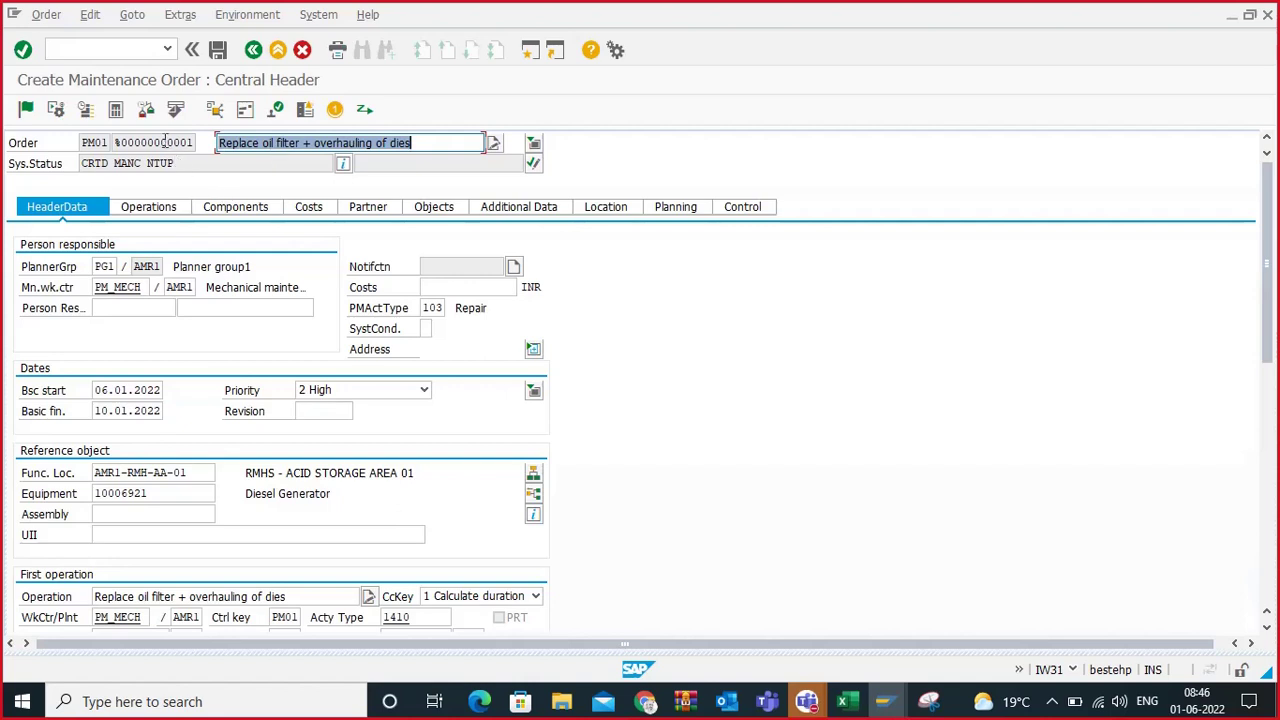
Step: Add components 50065596, 50065591 and 50065593 as items 0010 to 0030 of the order
{"action": "left_click", "coordinate": [95, 265]}
{"action": "left_click", "coordinate": [83, 283]}
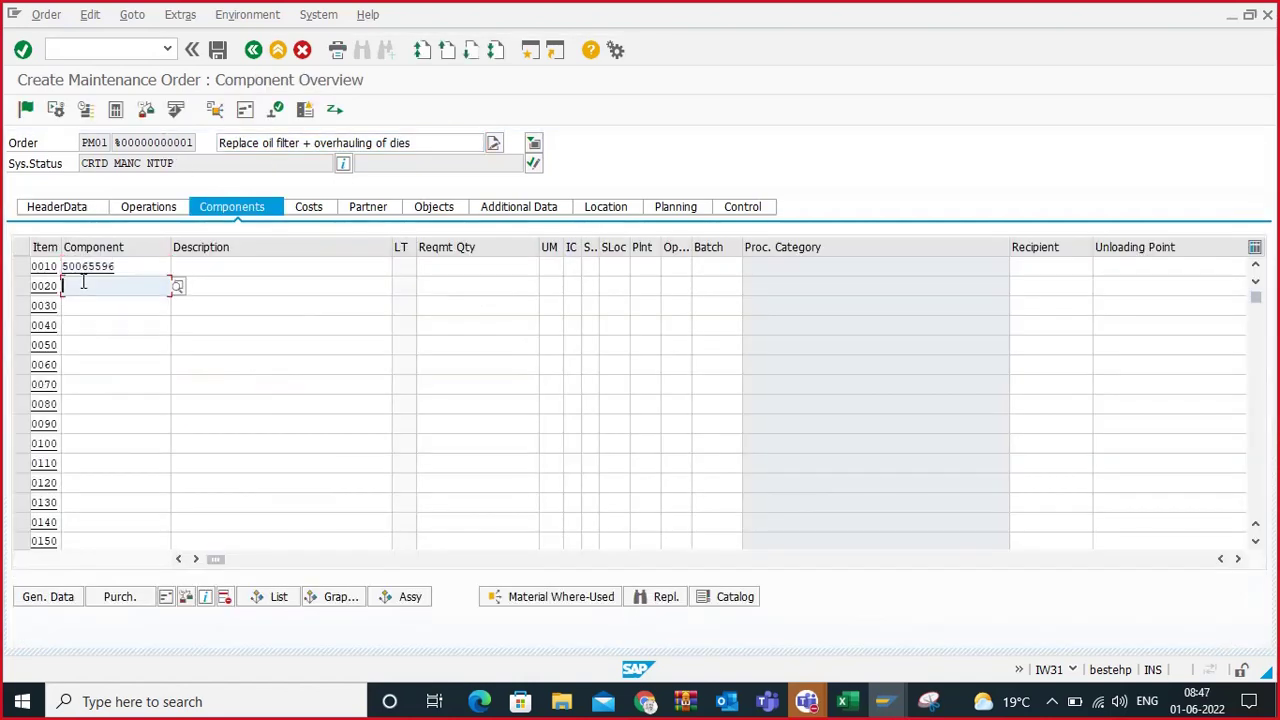
{"action": "left_click", "coordinate": [83, 283]}
{"action": "left_click", "coordinate": [100, 316]}
{"action": "left_click", "coordinate": [94, 305]}
{"action": "left_click", "coordinate": [108, 352]}
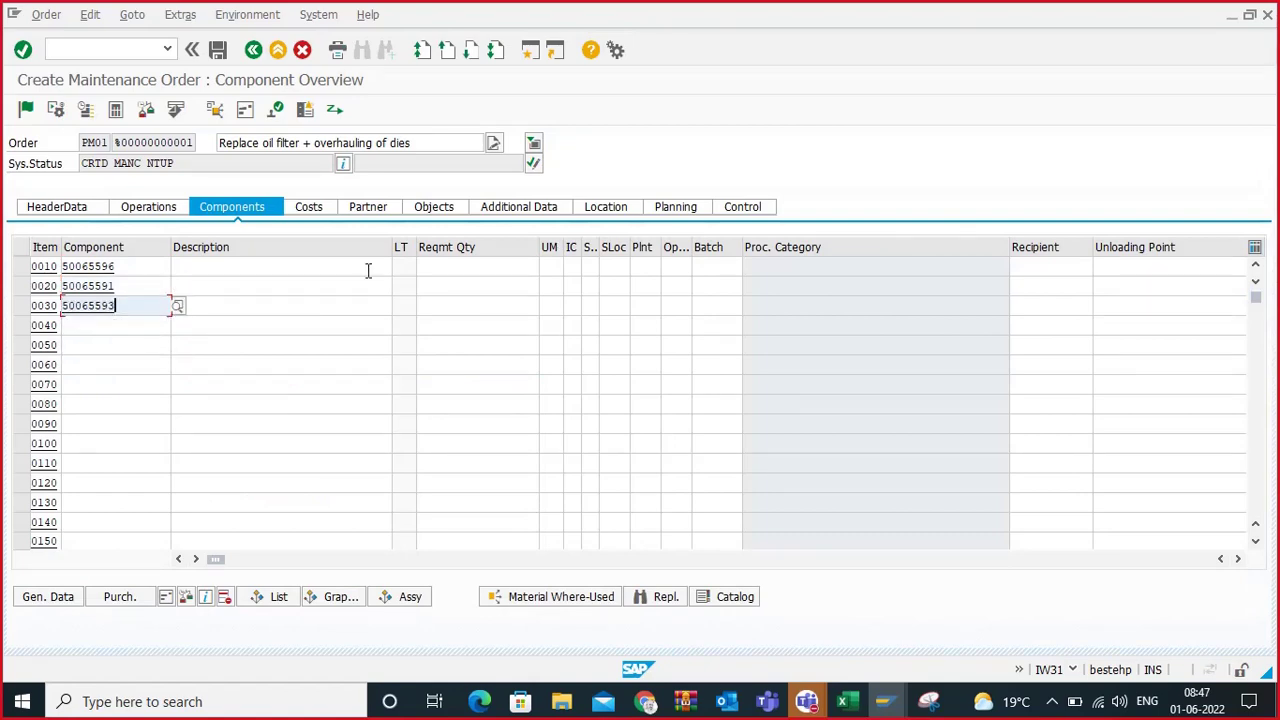
Step: Set the requirement quantity of all three components to 10 with unit of measure EA
{"action": "left_click", "coordinate": [457, 266]}
{"action": "left_click", "coordinate": [522, 283]}
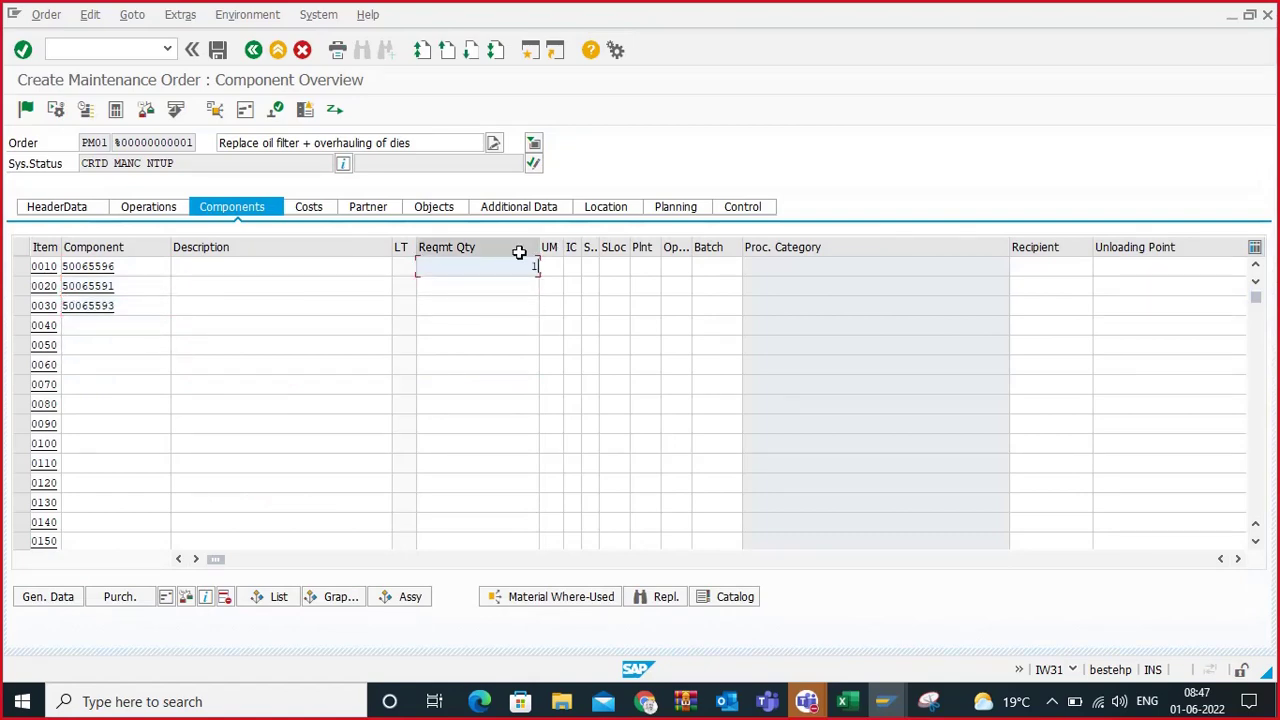
{"action": "left_click", "coordinate": [519, 286]}
{"action": "type", "text": "10"}
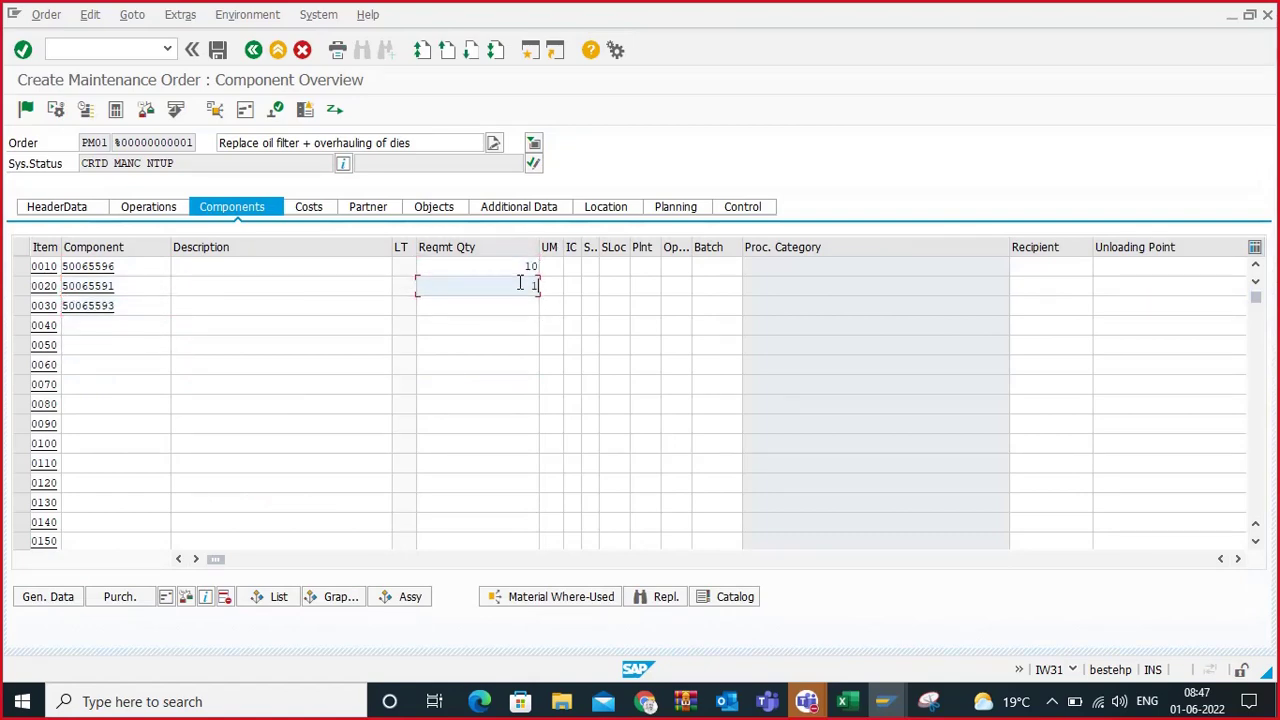
{"action": "left_click", "coordinate": [532, 308]}
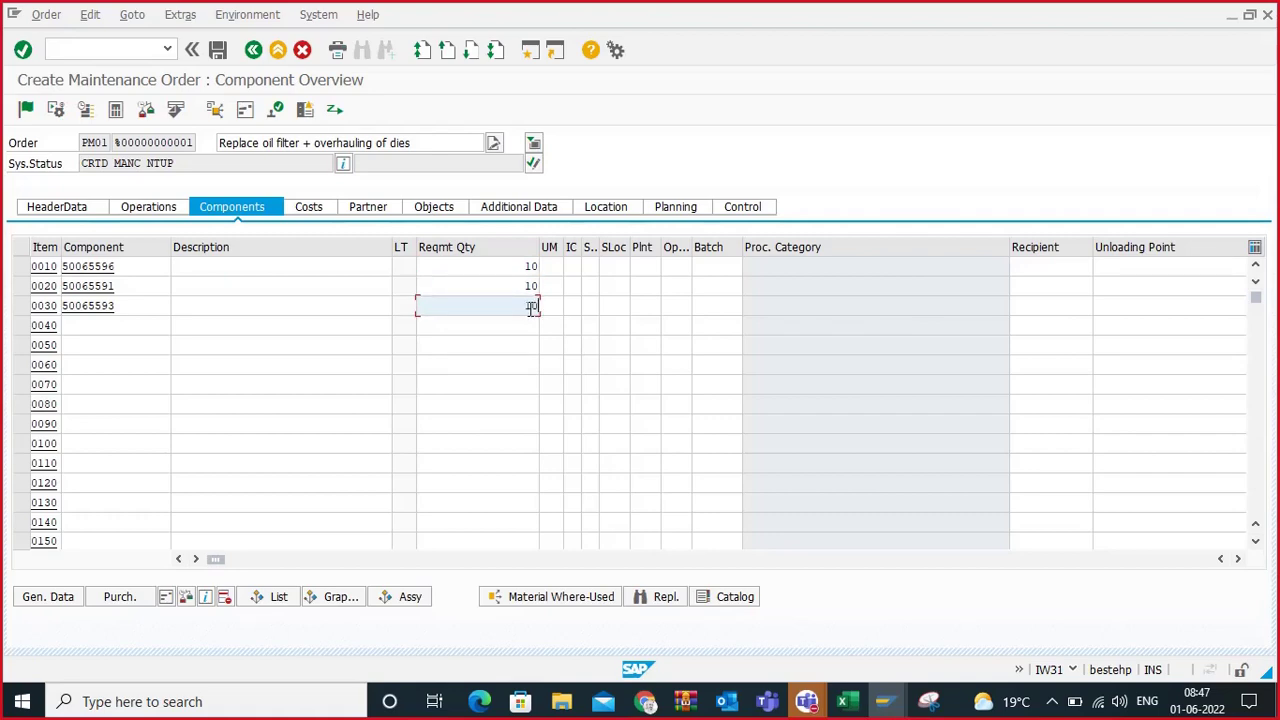
{"action": "left_click", "coordinate": [548, 266]}
{"action": "left_click", "coordinate": [550, 282]}
{"action": "left_click", "coordinate": [548, 286]}
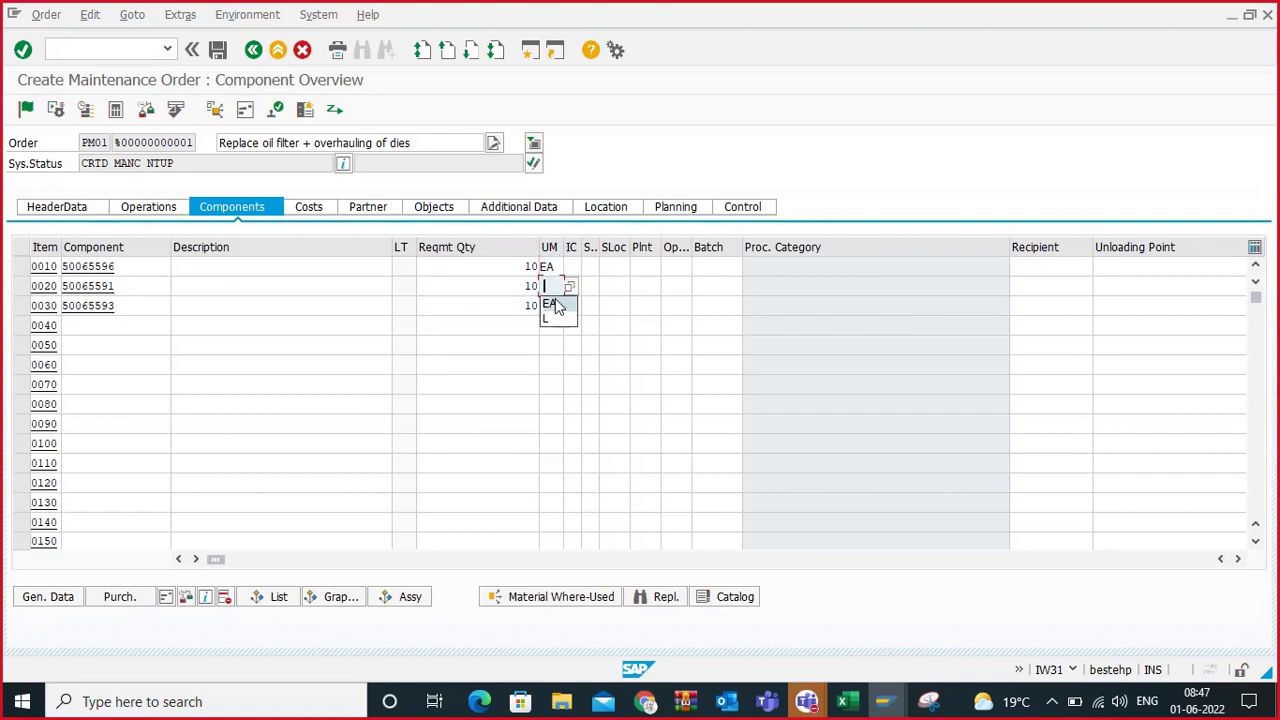
{"action": "left_click", "coordinate": [550, 302]}
{"action": "left_click", "coordinate": [548, 306]}
{"action": "left_click", "coordinate": [550, 322]}
Step: Set the item category of all three components to L
{"action": "left_click", "coordinate": [570, 266]}
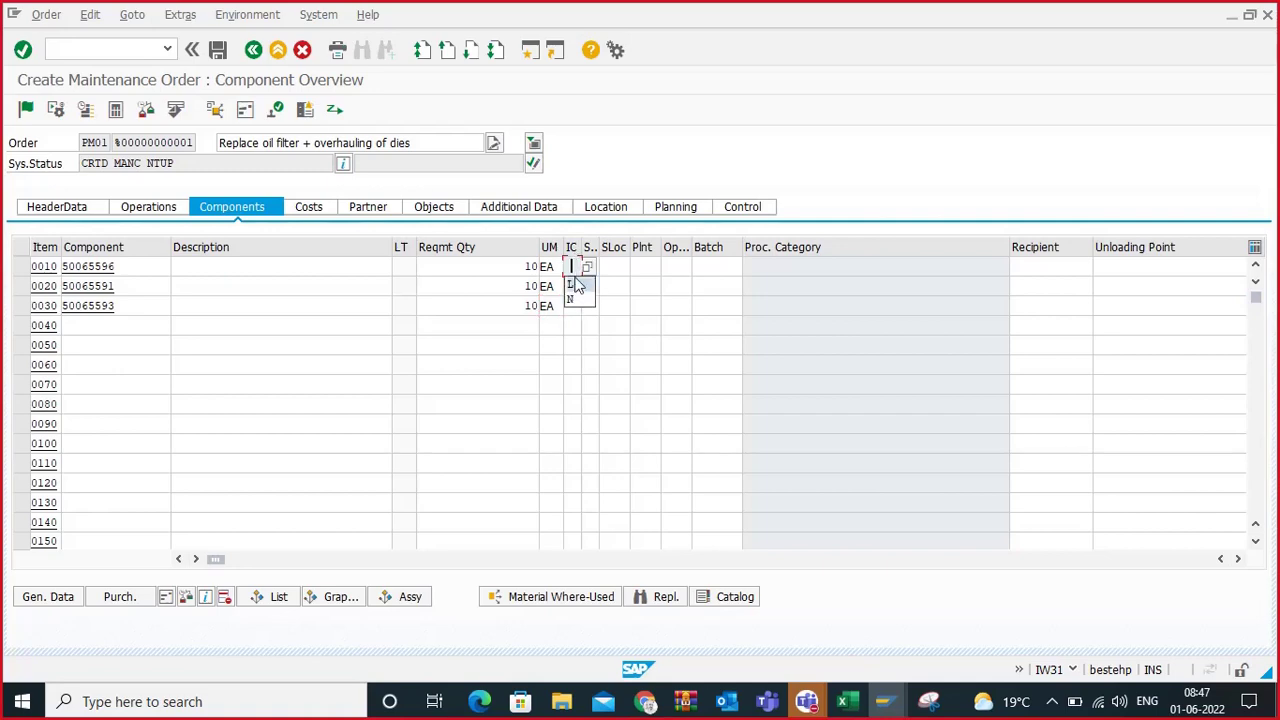
{"action": "left_click", "coordinate": [570, 284]}
{"action": "left_click", "coordinate": [573, 288]}
{"action": "left_click", "coordinate": [570, 302]}
{"action": "left_click", "coordinate": [570, 306]}
{"action": "left_click", "coordinate": [570, 322]}
Step: Set the storage location of all three components to 1000
{"action": "left_click", "coordinate": [612, 266]}
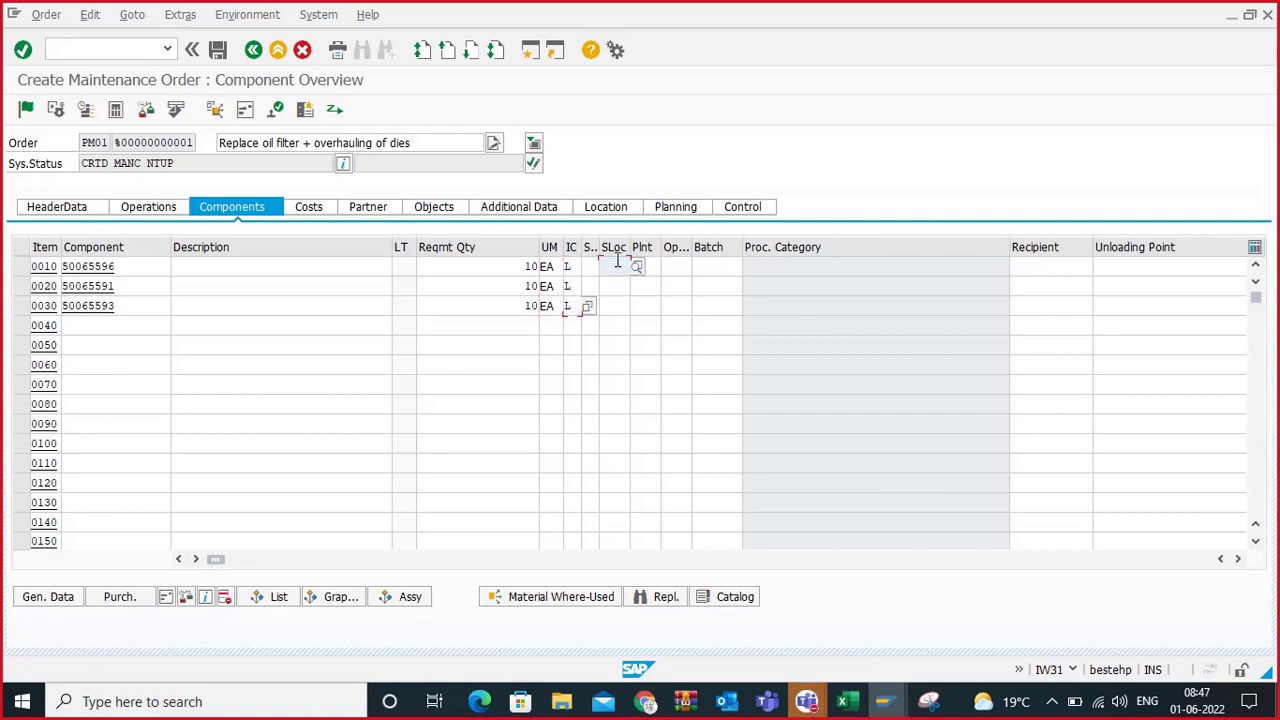
{"action": "left_click", "coordinate": [612, 284]}
{"action": "left_click", "coordinate": [612, 286]}
{"action": "left_click", "coordinate": [612, 304]}
{"action": "left_click", "coordinate": [612, 306]}
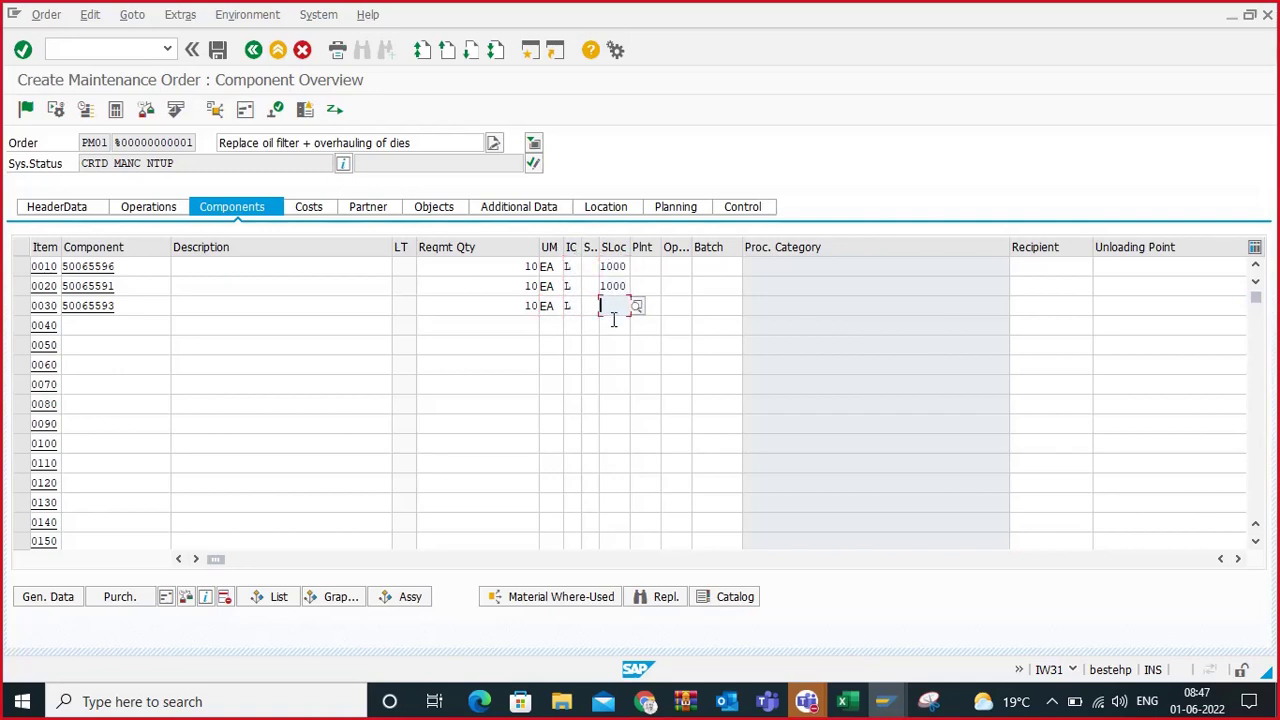
{"action": "left_click", "coordinate": [613, 322]}
Step: Assign plant AMR1 to all three components and save the maintenance order
{"action": "left_click", "coordinate": [640, 266]}
{"action": "left_click", "coordinate": [645, 284]}
{"action": "left_click", "coordinate": [645, 286]}
{"action": "left_click", "coordinate": [645, 306]}
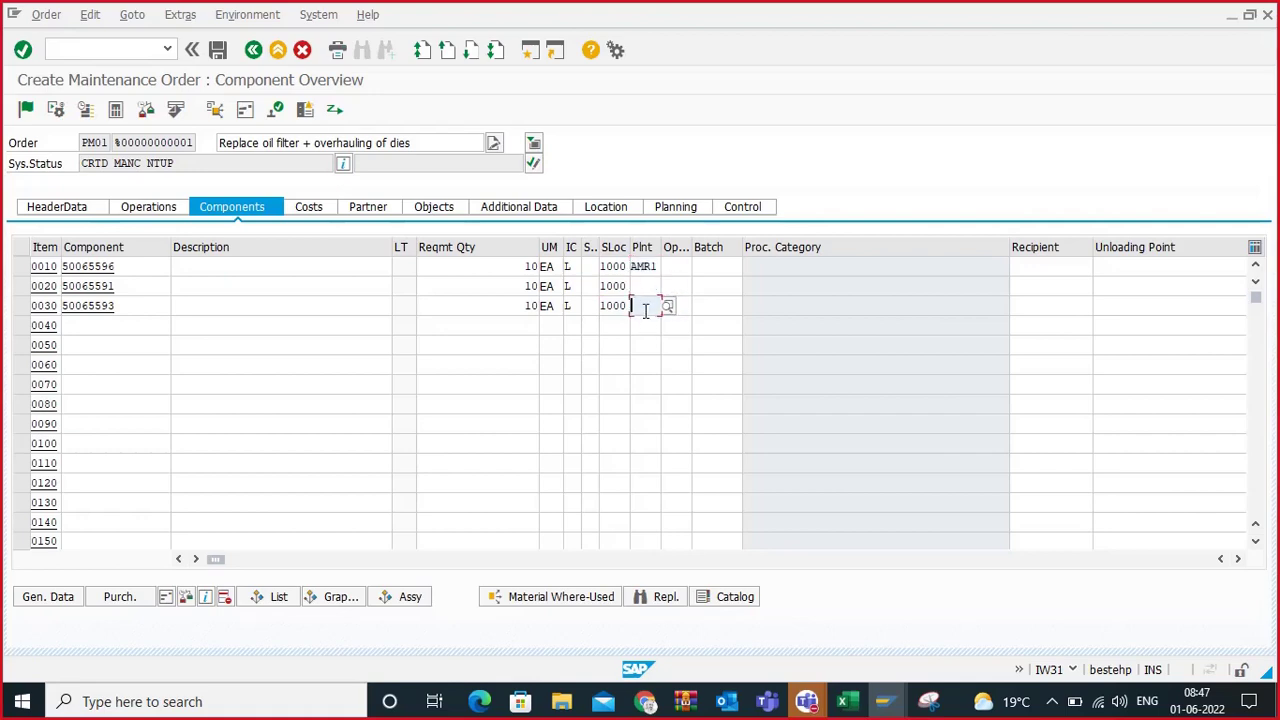
{"action": "left_click", "coordinate": [645, 286]}
{"action": "left_click", "coordinate": [645, 305]}
{"action": "left_click", "coordinate": [645, 306]}
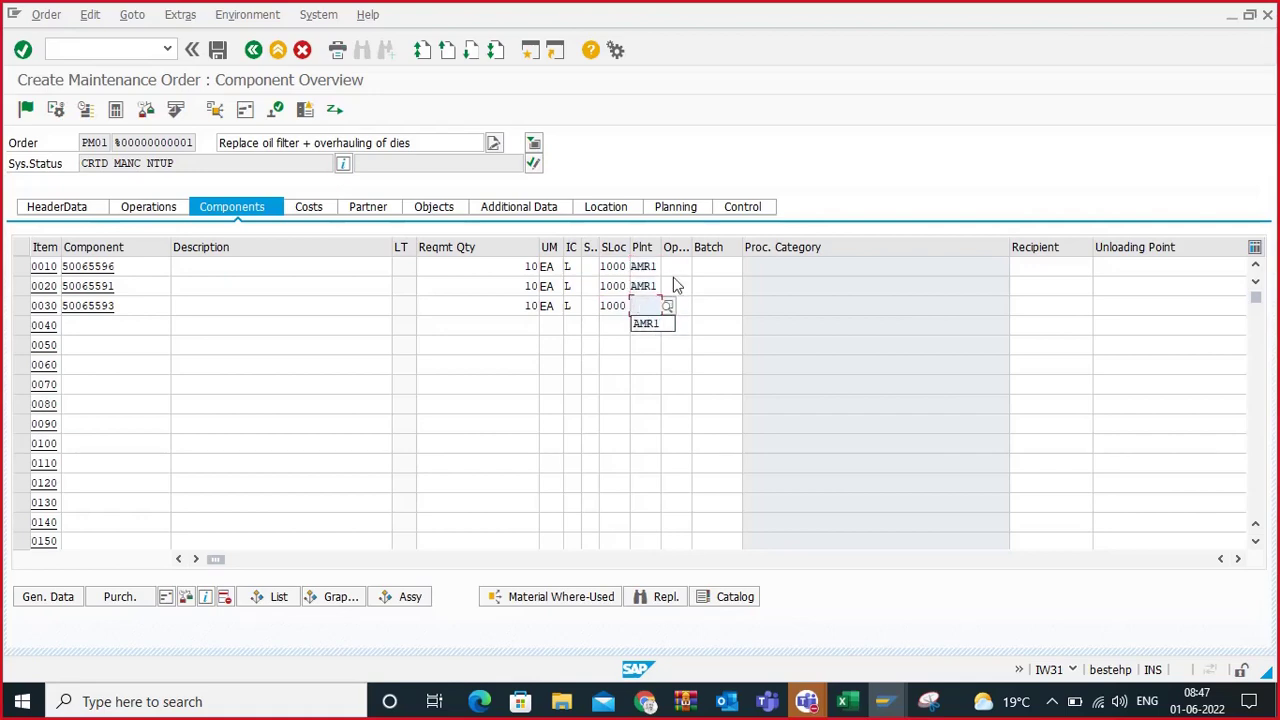
{"action": "left_click", "coordinate": [646, 323]}
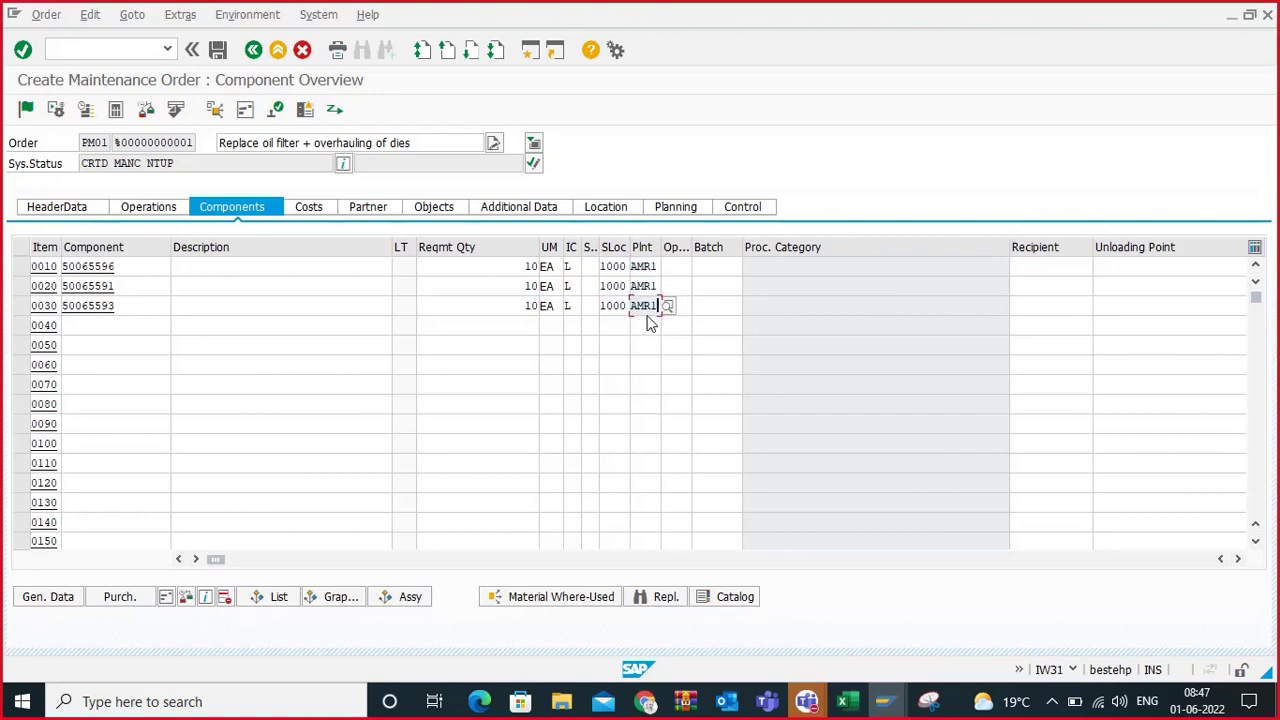
{"action": "key", "text": "Return"}
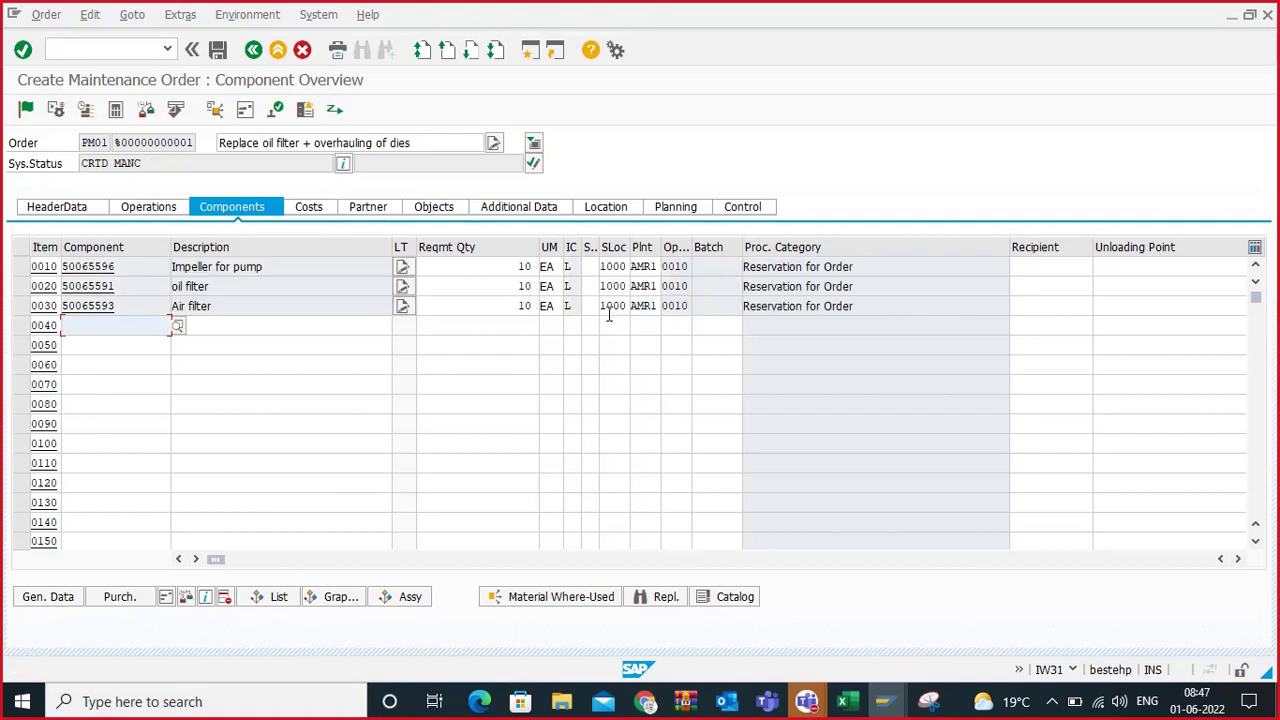
{"action": "left_click", "coordinate": [218, 52]}
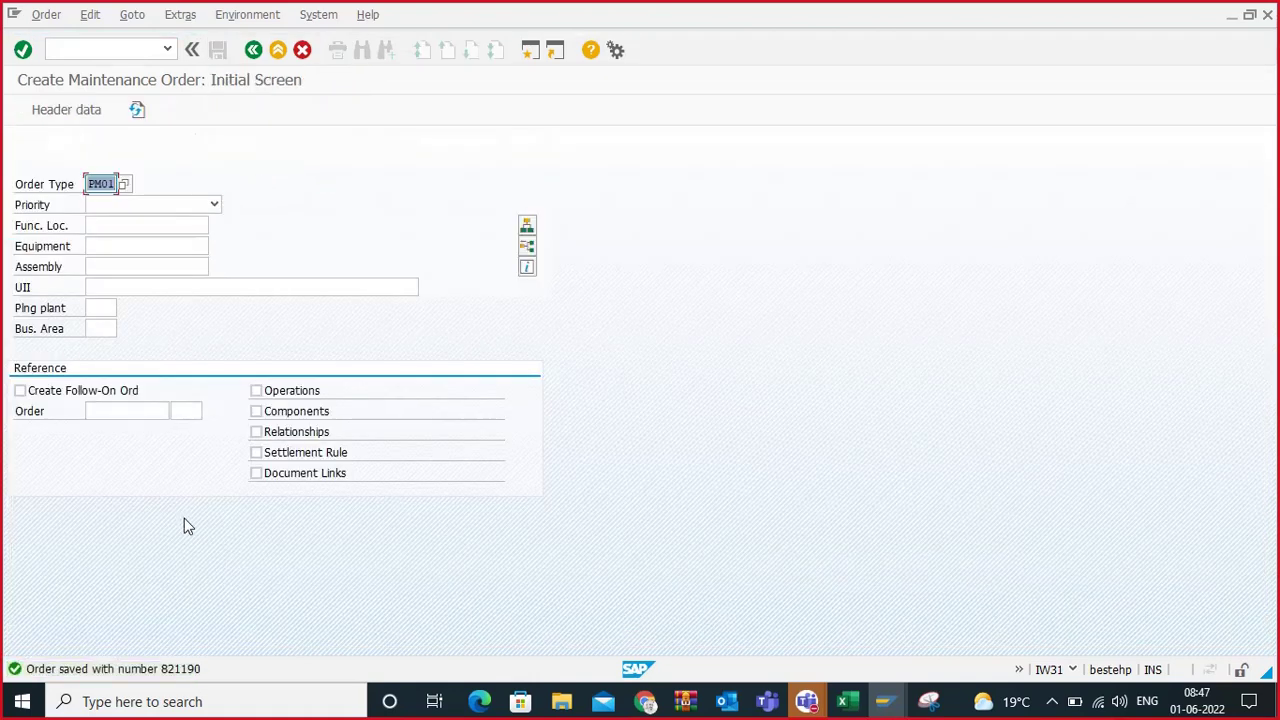
Step: Reopen the saved maintenance order in change mode and try to release it
{"action": "left_click", "coordinate": [46, 16]}
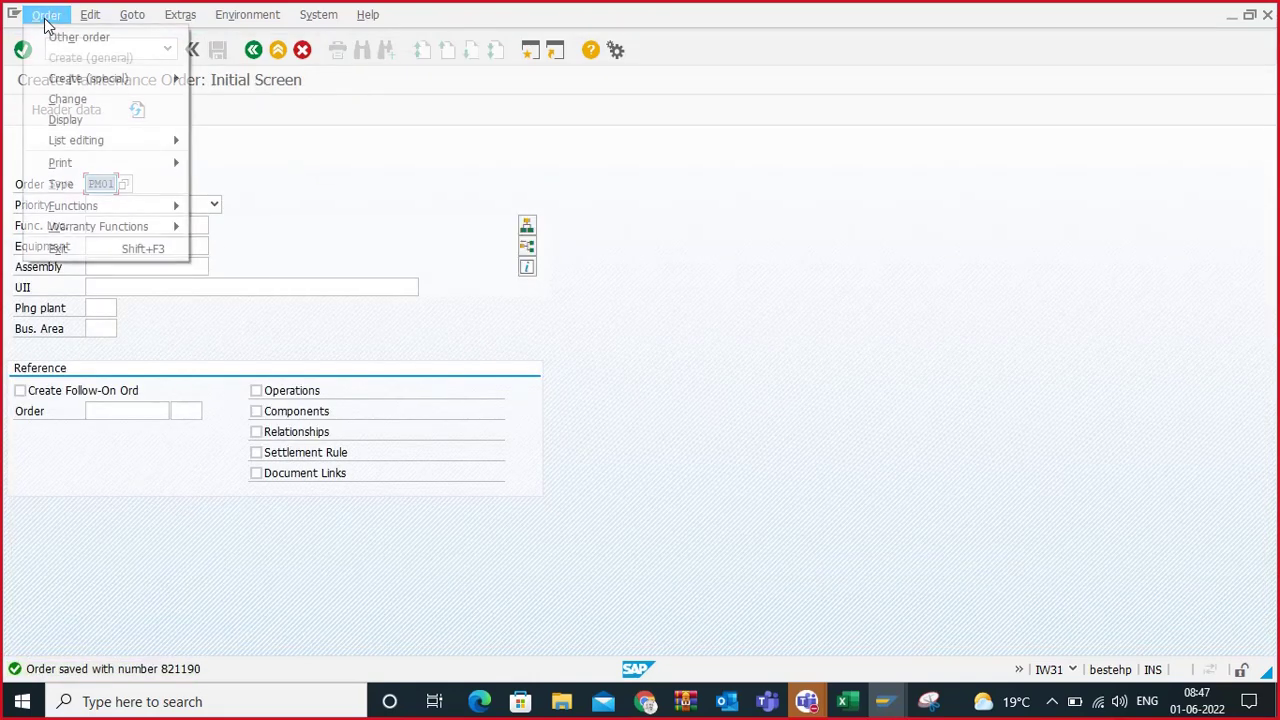
{"action": "left_click", "coordinate": [78, 103]}
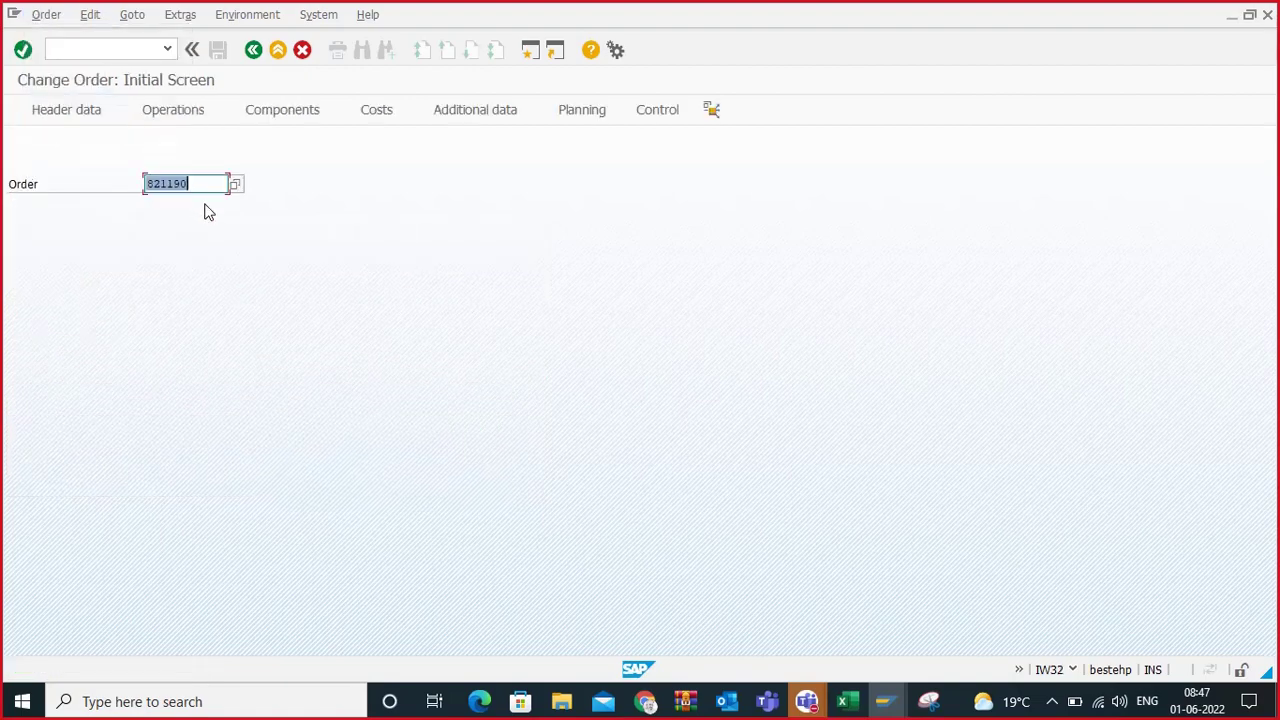
{"action": "key", "text": "Return"}
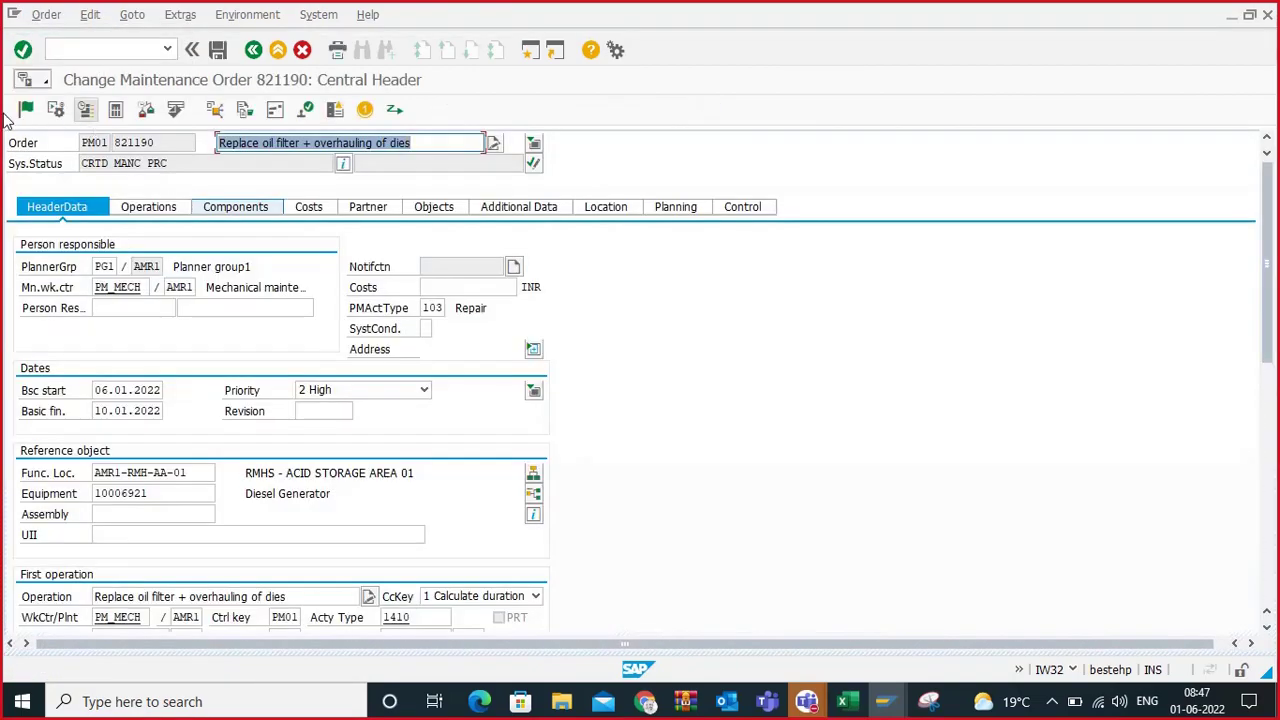
{"action": "left_click", "coordinate": [26, 108]}
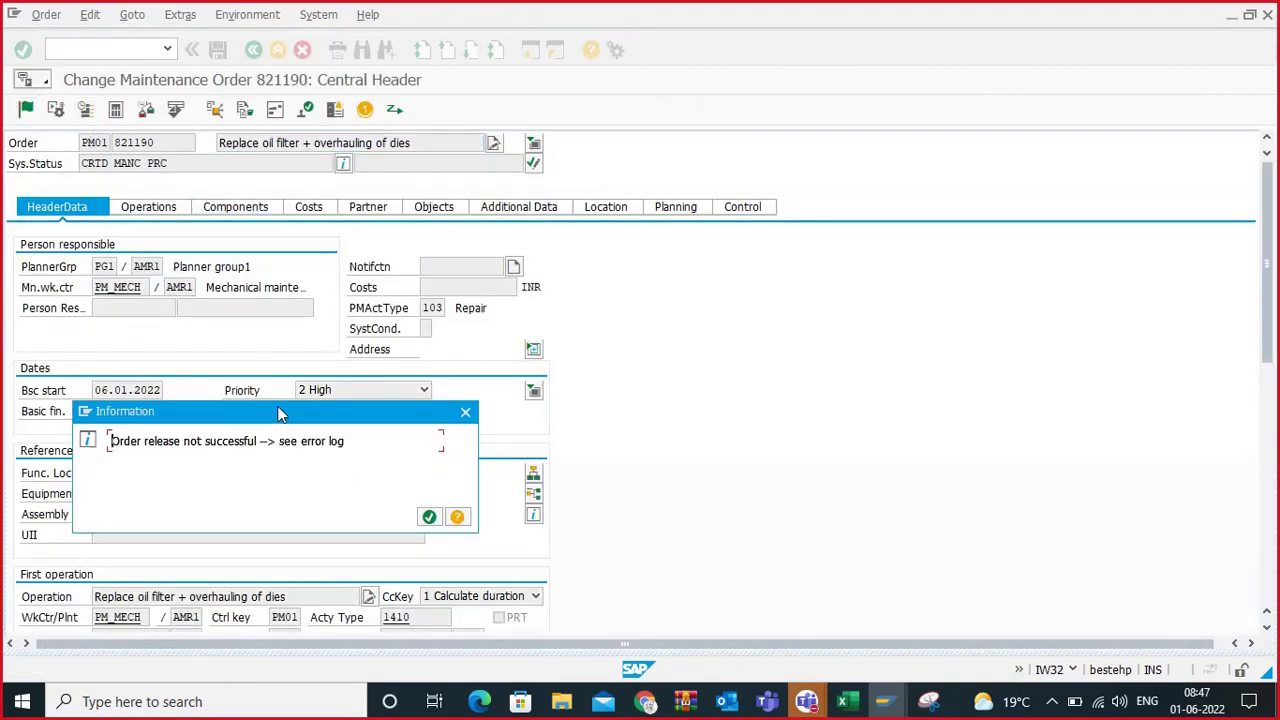
{"action": "left_click_drag", "start_coordinate": [280, 413], "coordinate": [590, 188]}
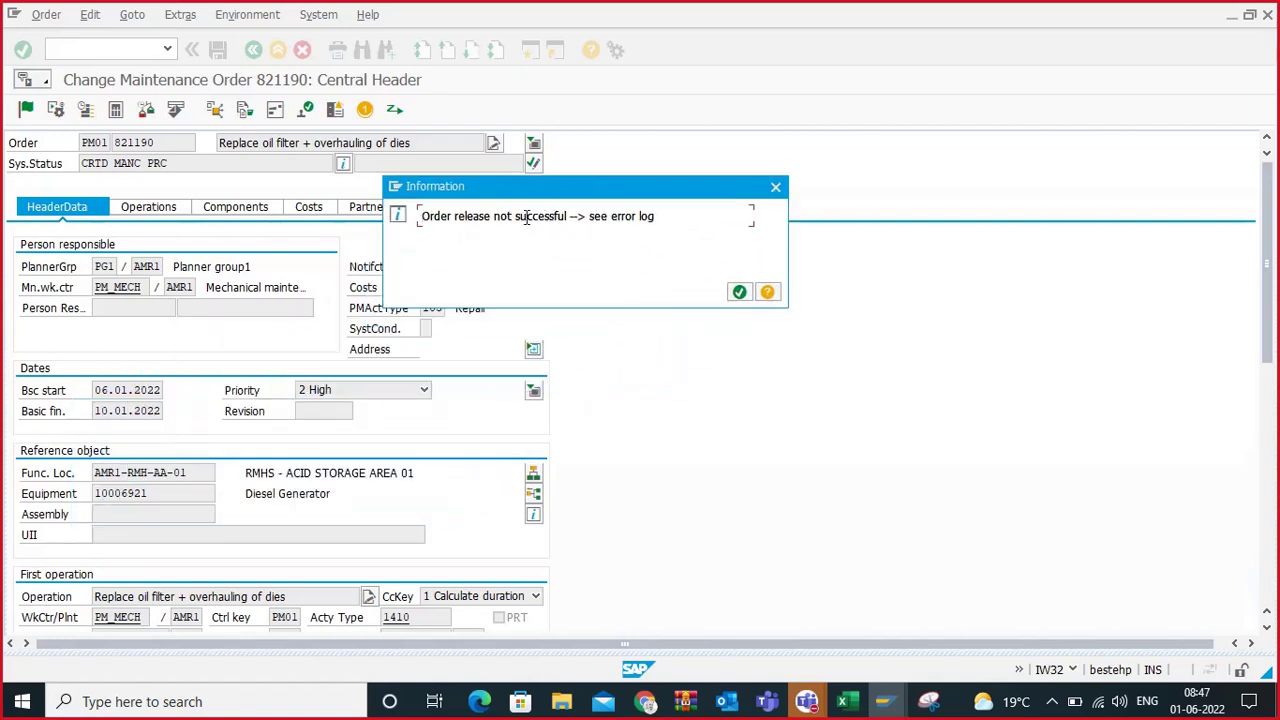
Step: Open the release log of the maintenance order and examine all collected messages, including the component shortages
{"action": "left_click", "coordinate": [738, 291]}
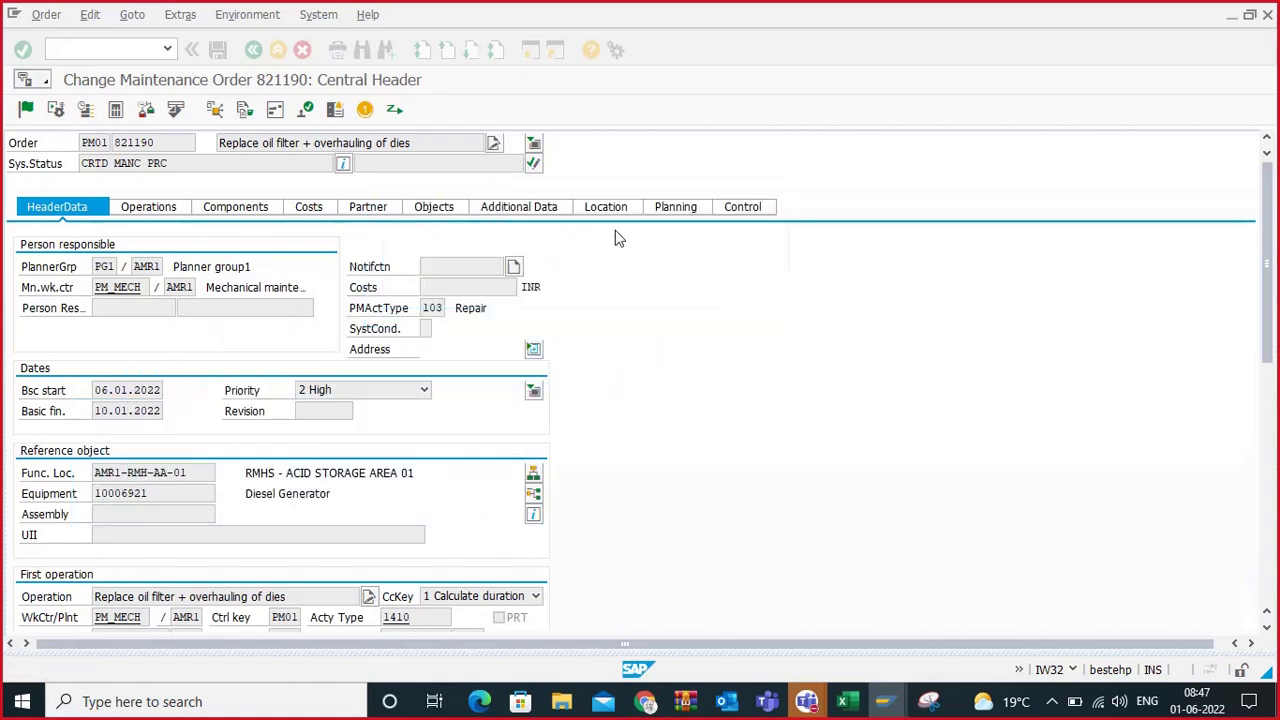
{"action": "left_click", "coordinate": [135, 15]}
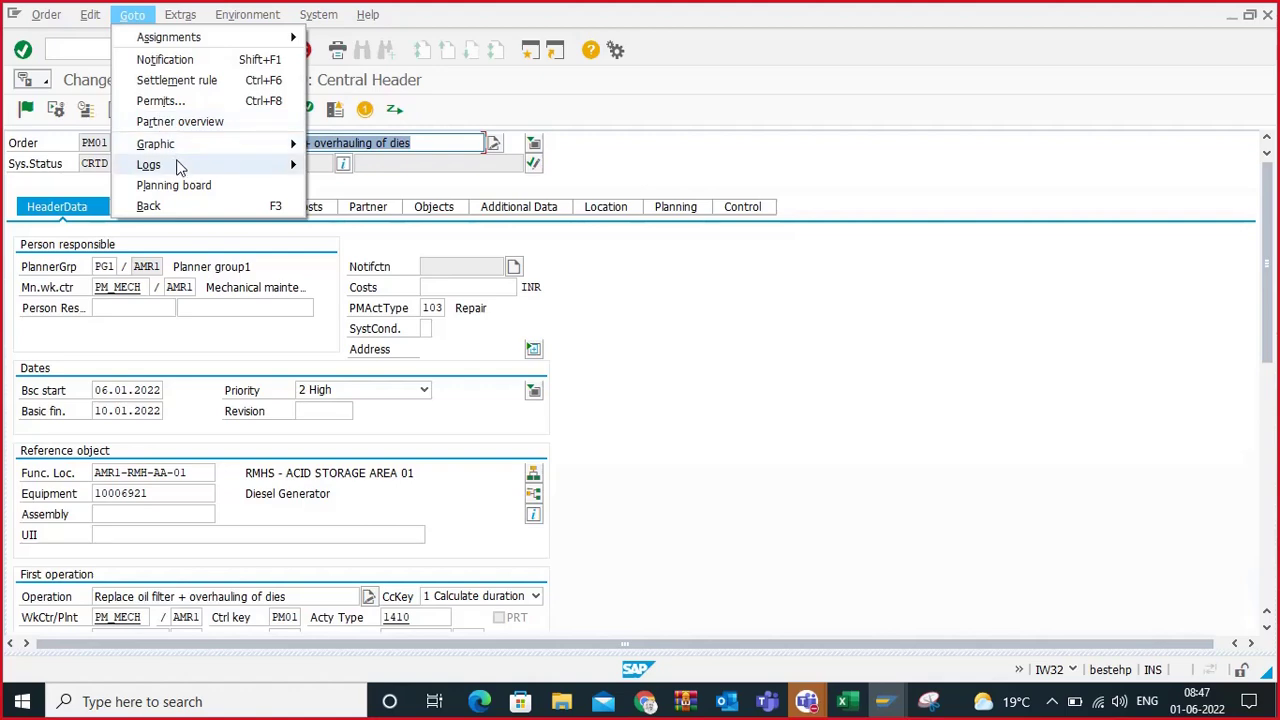
{"action": "mouse_move", "coordinate": [177, 164]}
{"action": "left_click", "coordinate": [350, 288]}
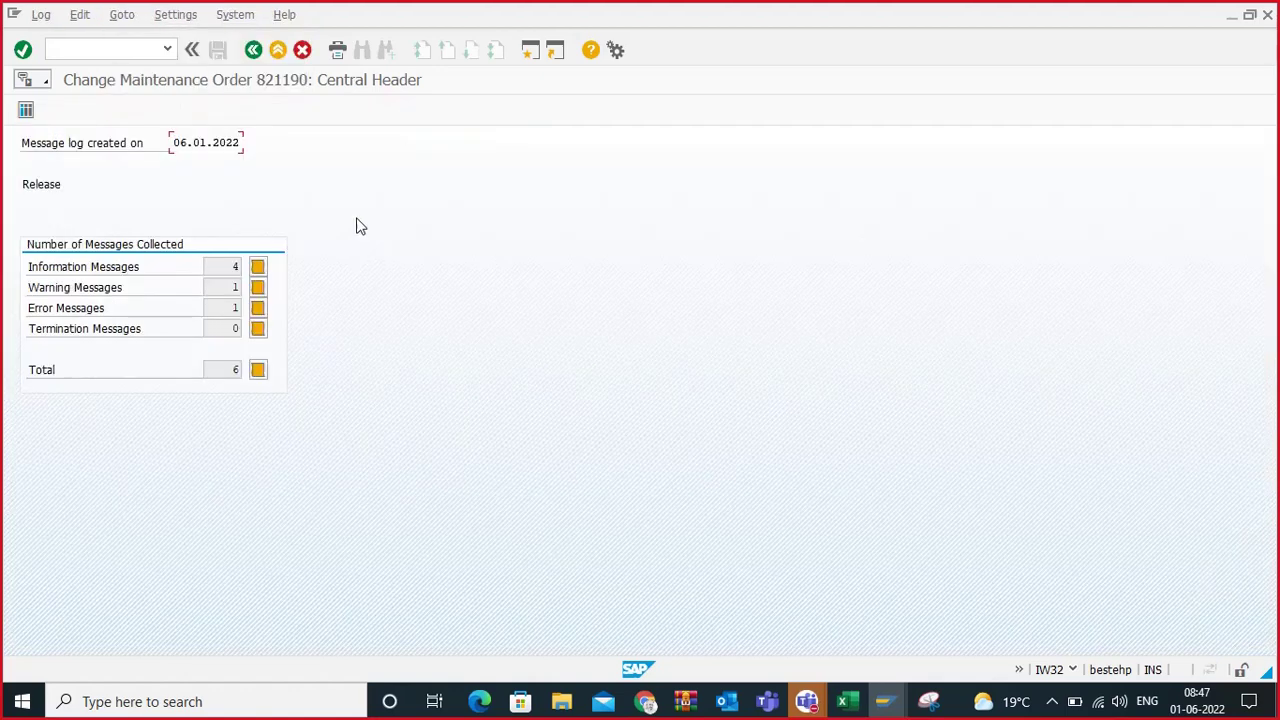
{"action": "left_click", "coordinate": [258, 370]}
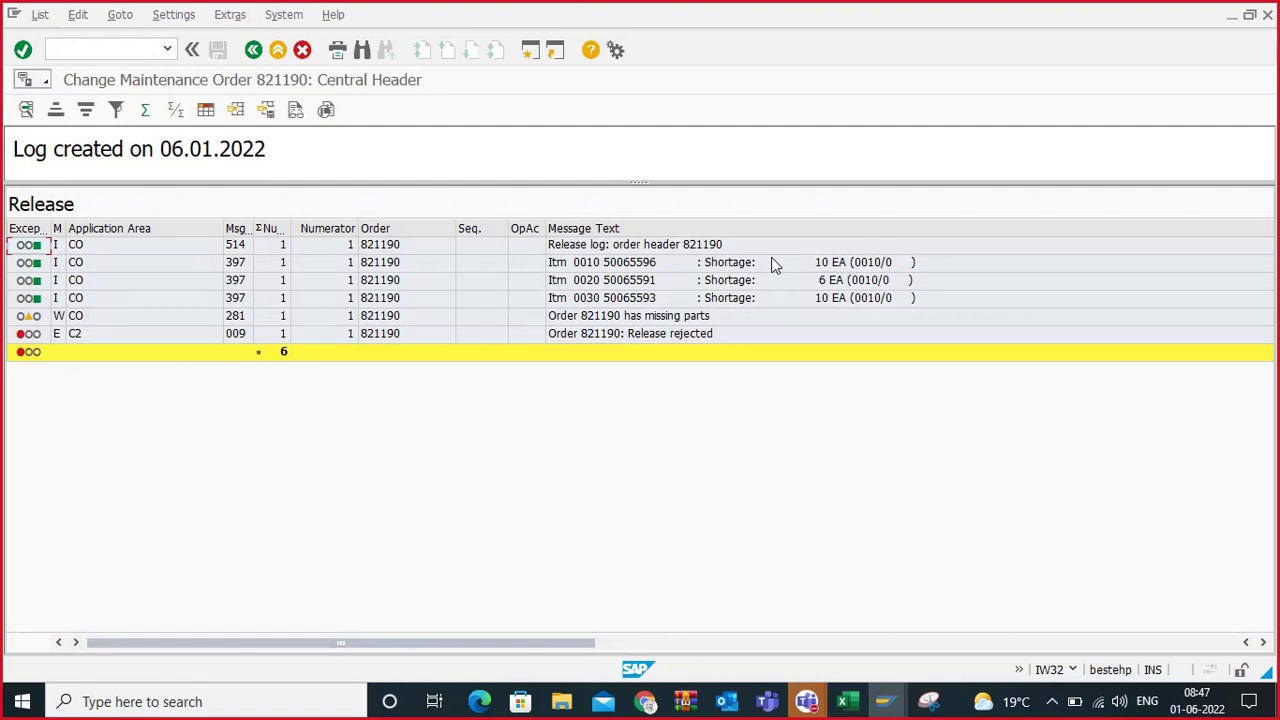
{"action": "left_click", "coordinate": [735, 265]}
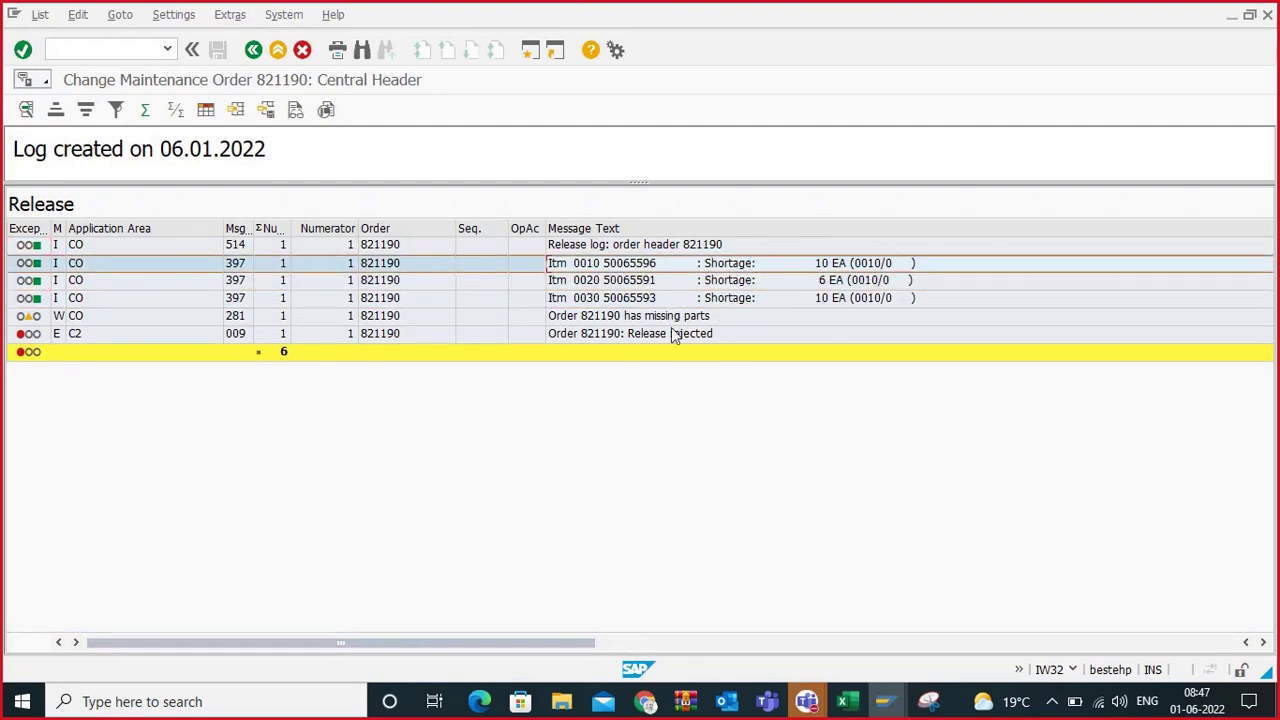
Step: Check the release material rule in the order control details for plant AMR1 and order type PM01
{"action": "mouse_move", "coordinate": [895, 700]}
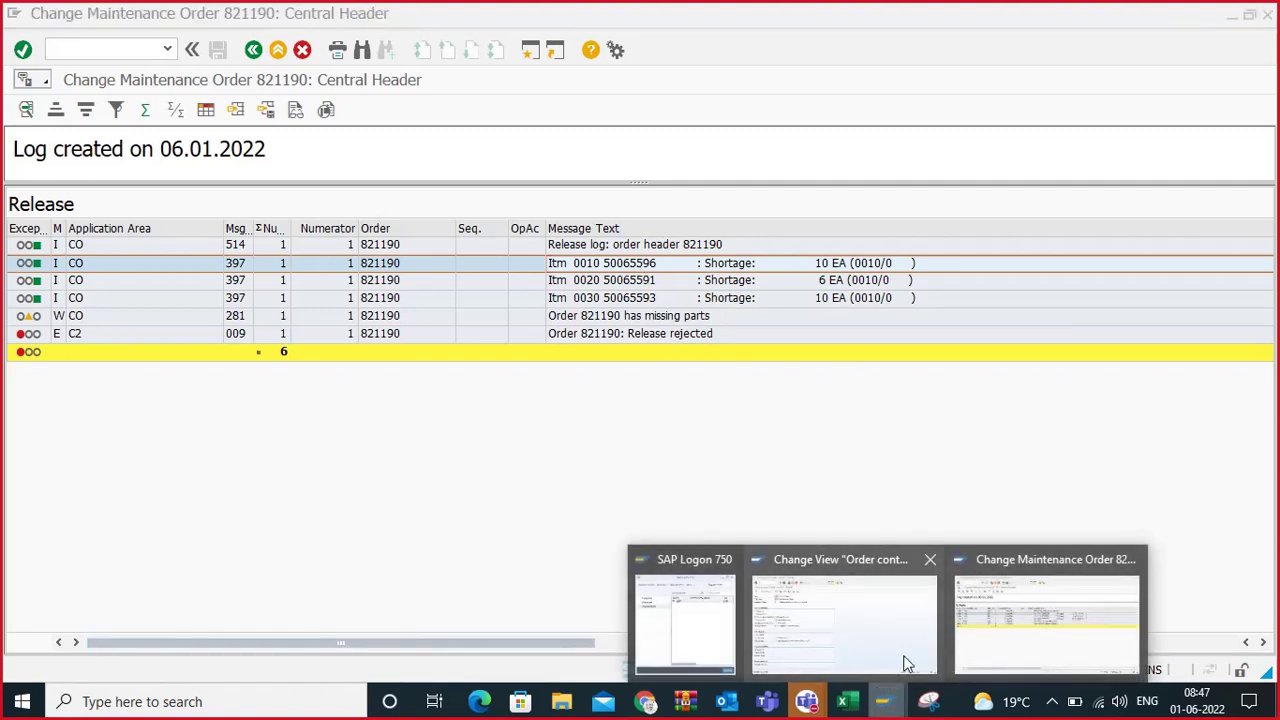
{"action": "left_click", "coordinate": [877, 606]}
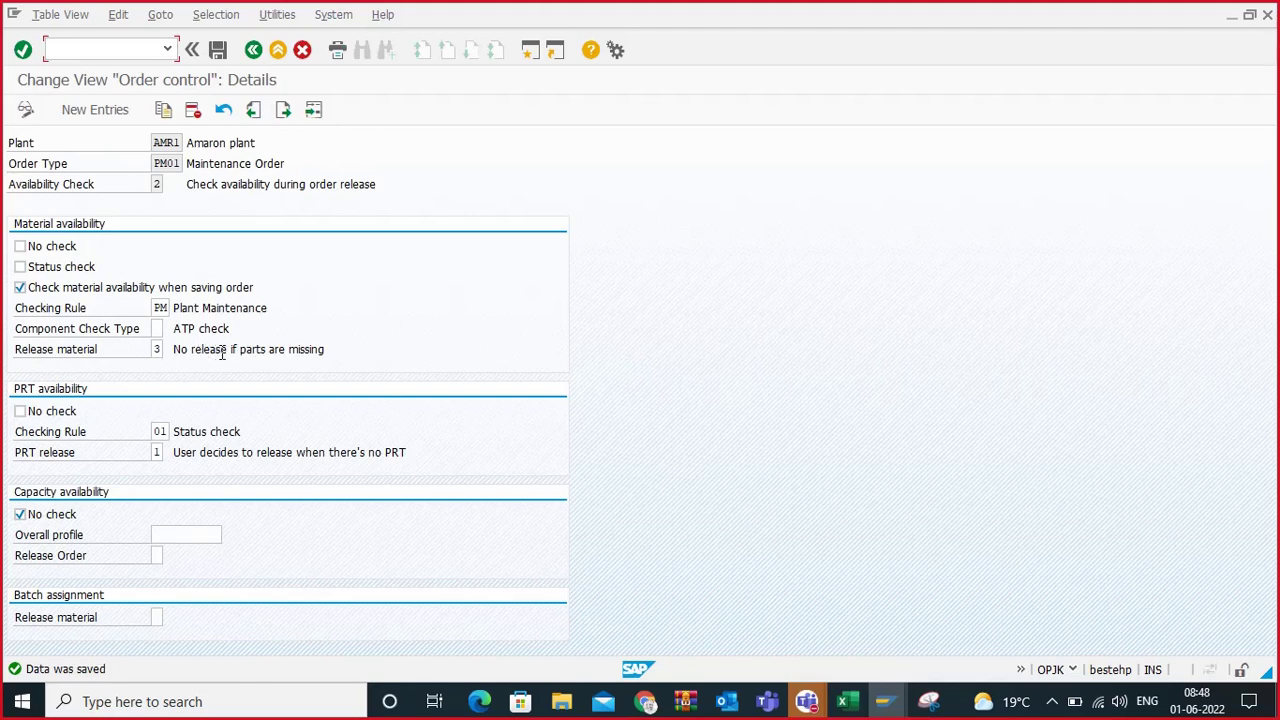
{"action": "left_click_drag", "start_coordinate": [202, 353], "coordinate": [317, 352]}
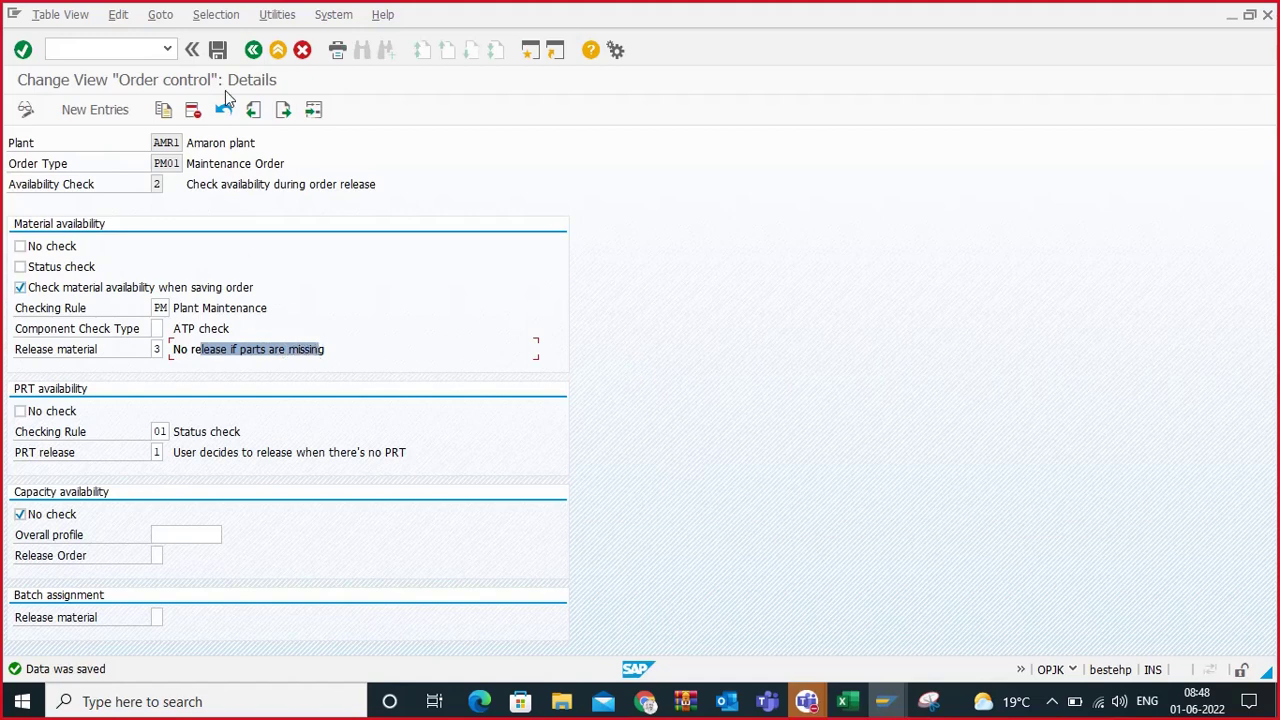
{"action": "left_click", "coordinate": [217, 49]}
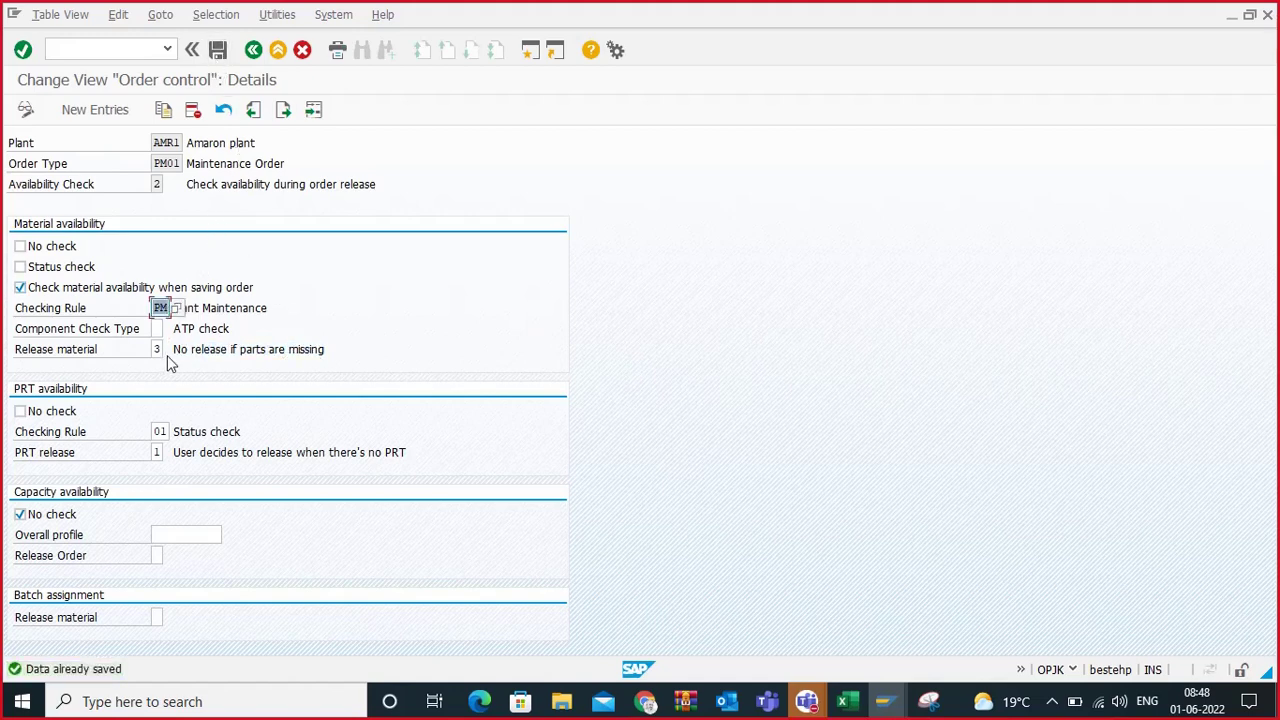
Step: Set the release material rule to 1, User decides on release if parts are missing, and save the order control
{"action": "left_click", "coordinate": [157, 349]}
{"action": "key", "text": "F4"}
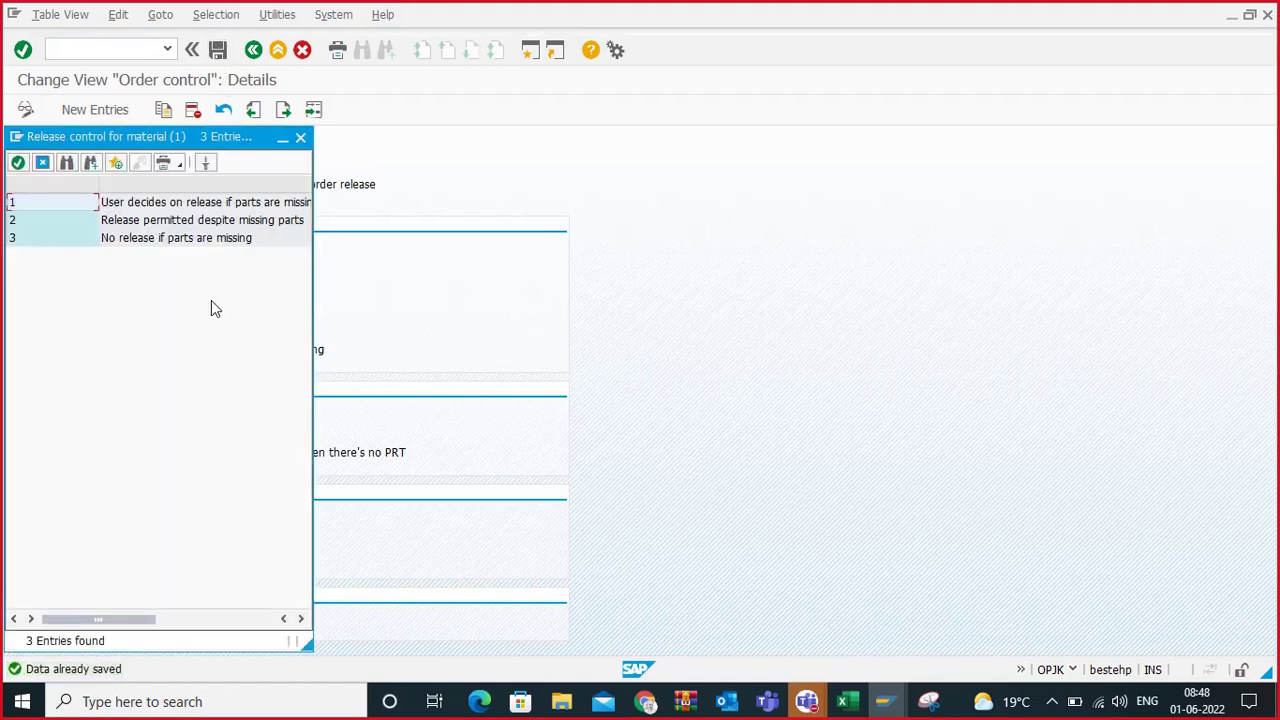
{"action": "double_click", "coordinate": [183, 205]}
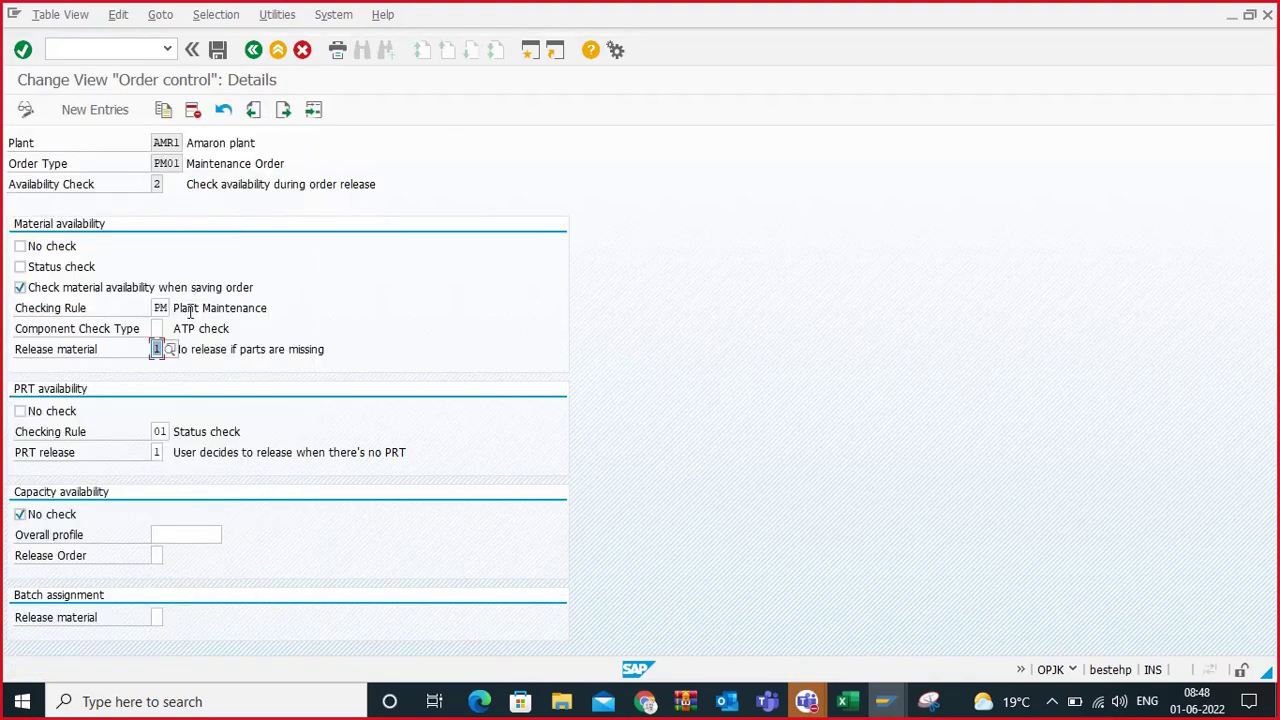
{"action": "key", "text": "Return"}
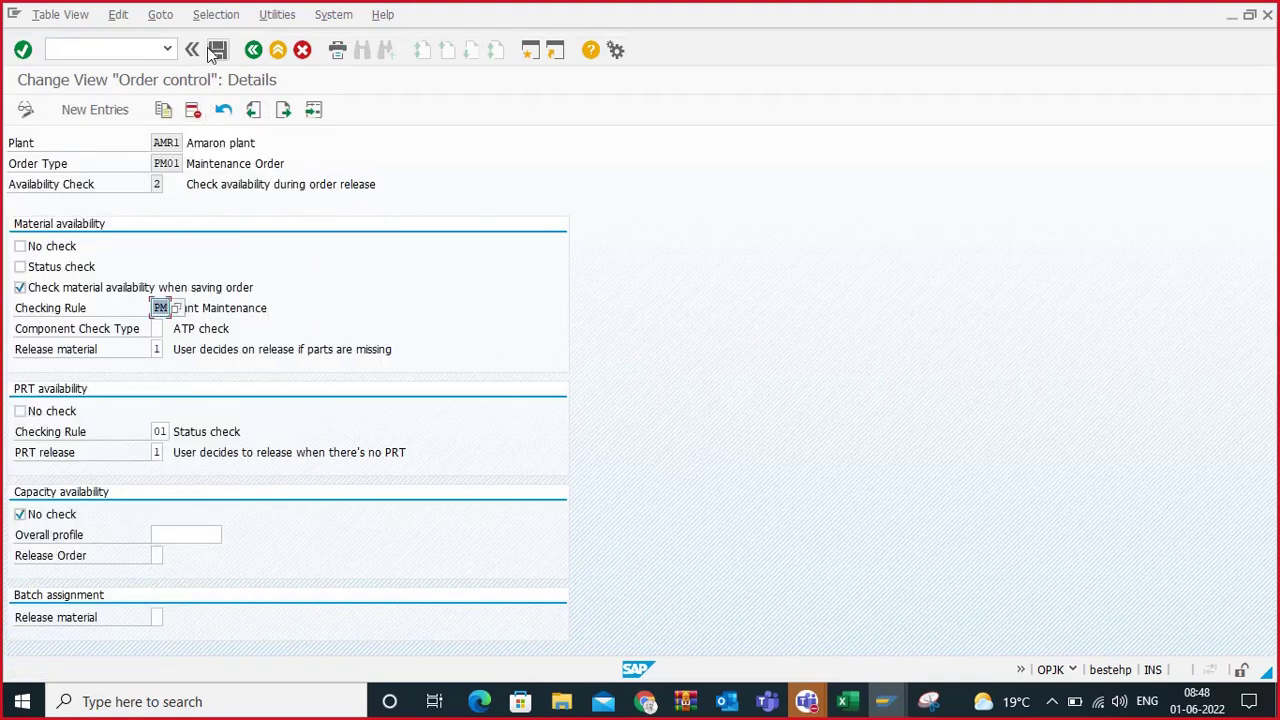
{"action": "left_click", "coordinate": [255, 52]}
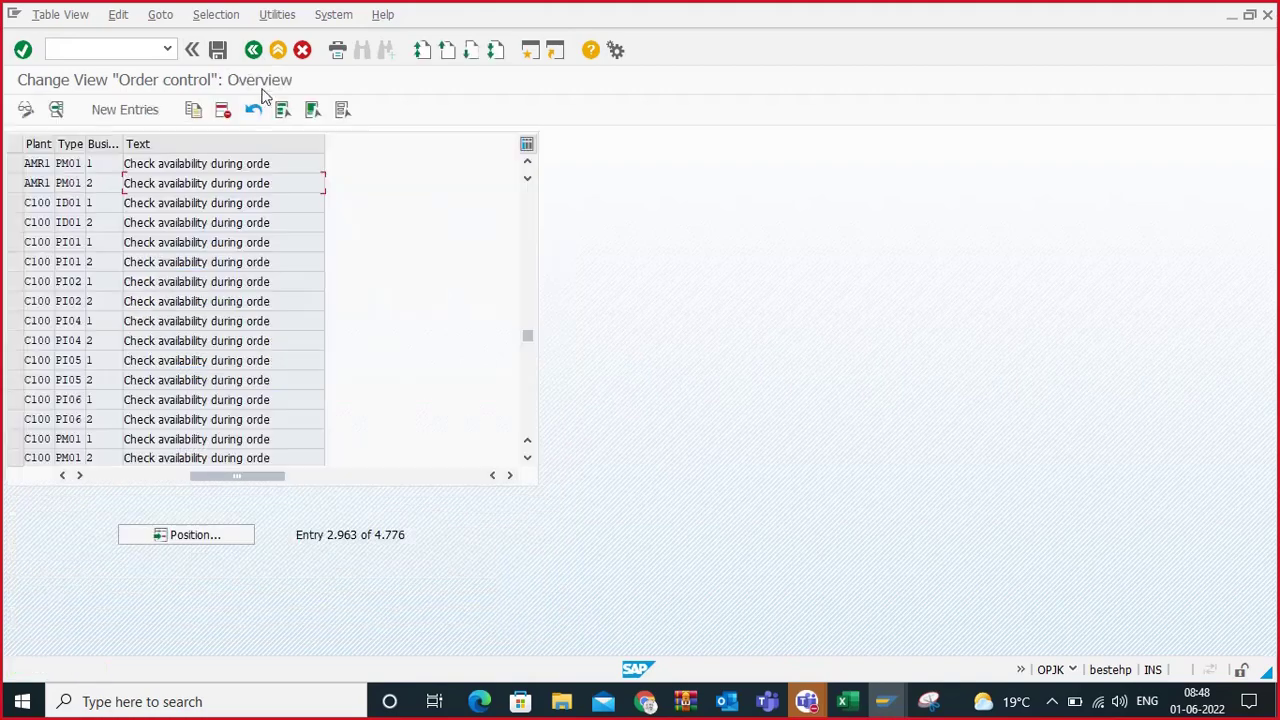
{"action": "left_click", "coordinate": [209, 45]}
Step: Close the release log and exit the maintenance order without saving its changes
{"action": "mouse_move", "coordinate": [905, 699]}
{"action": "left_click", "coordinate": [1045, 615]}
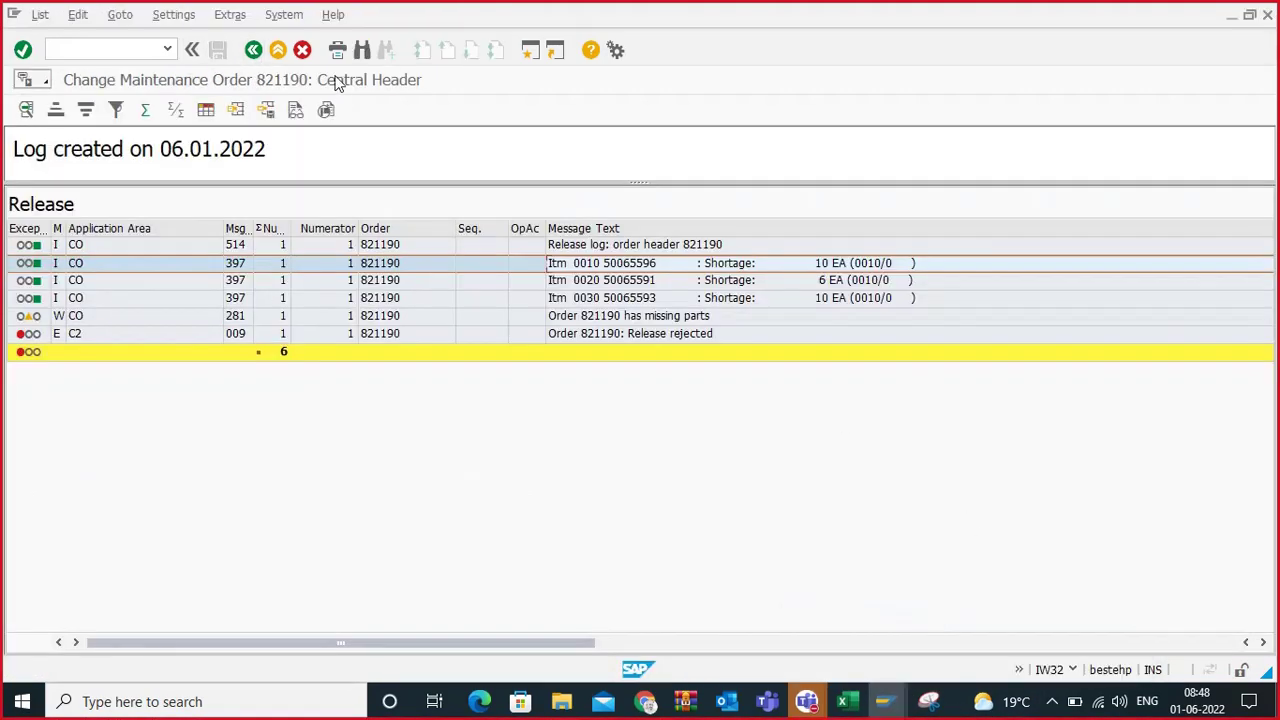
{"action": "left_click", "coordinate": [254, 50]}
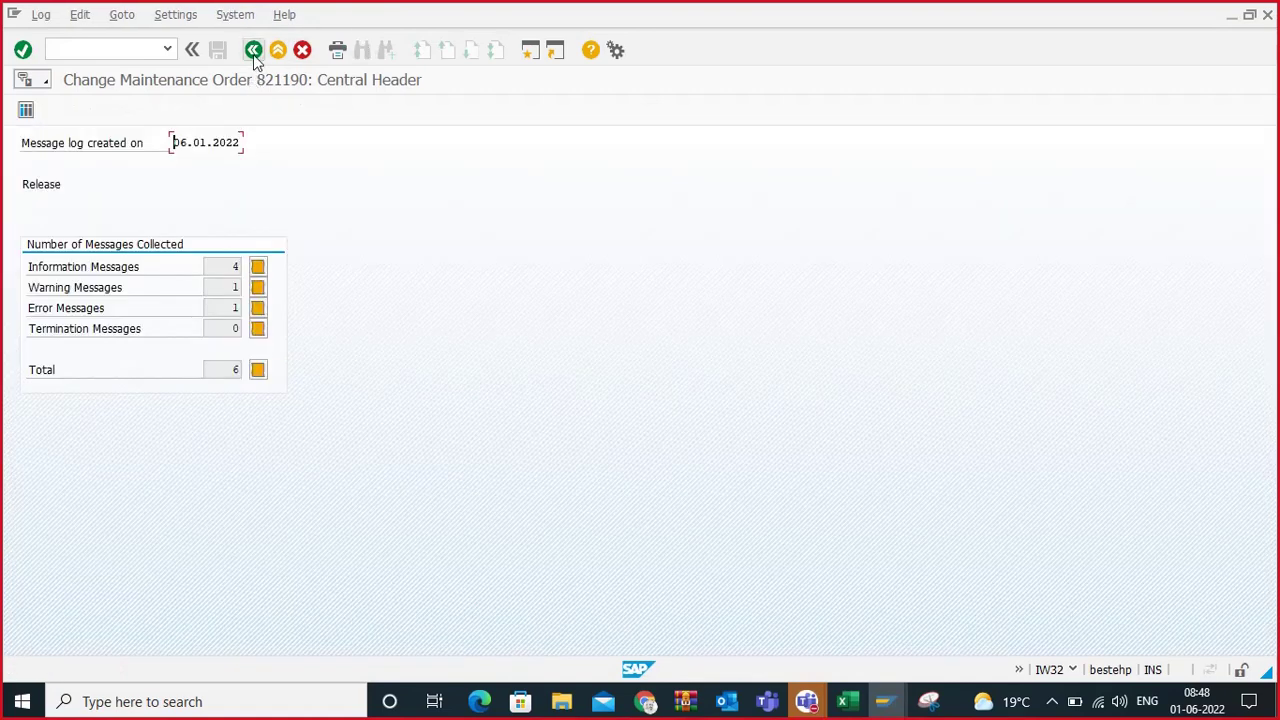
{"action": "key", "text": "F3"}
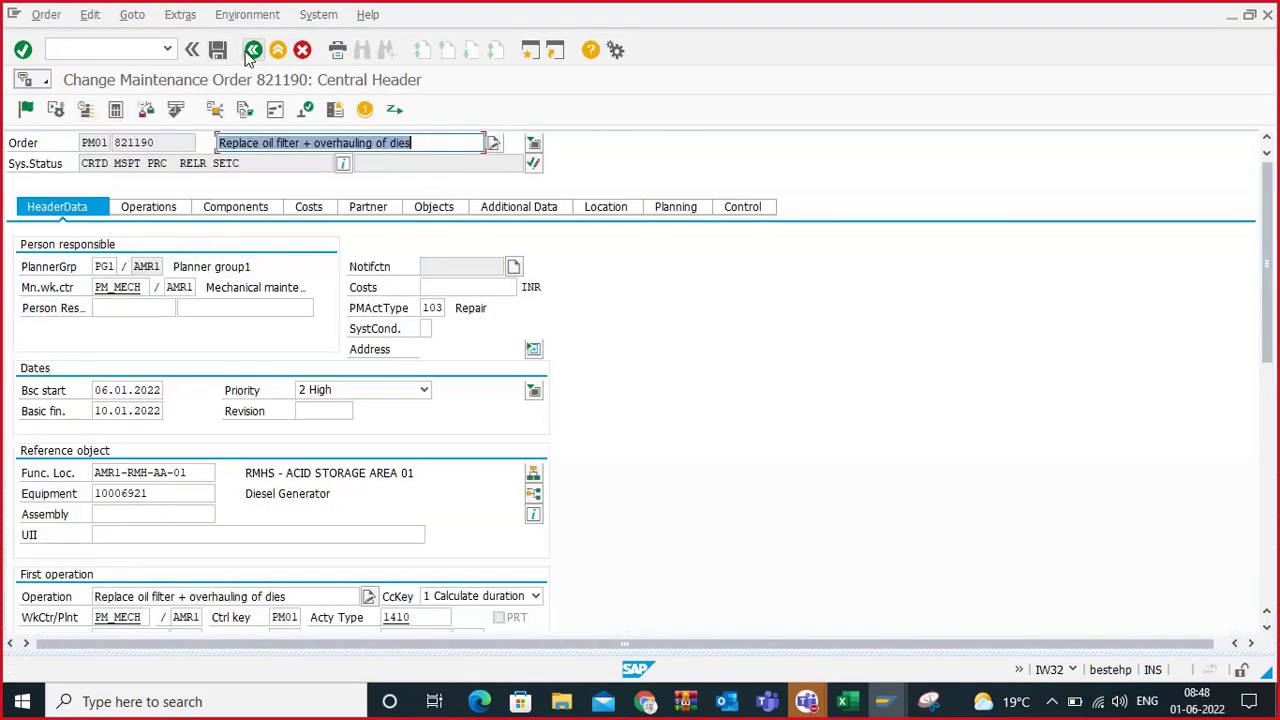
{"action": "left_click", "coordinate": [252, 51]}
{"action": "left_click", "coordinate": [314, 343]}
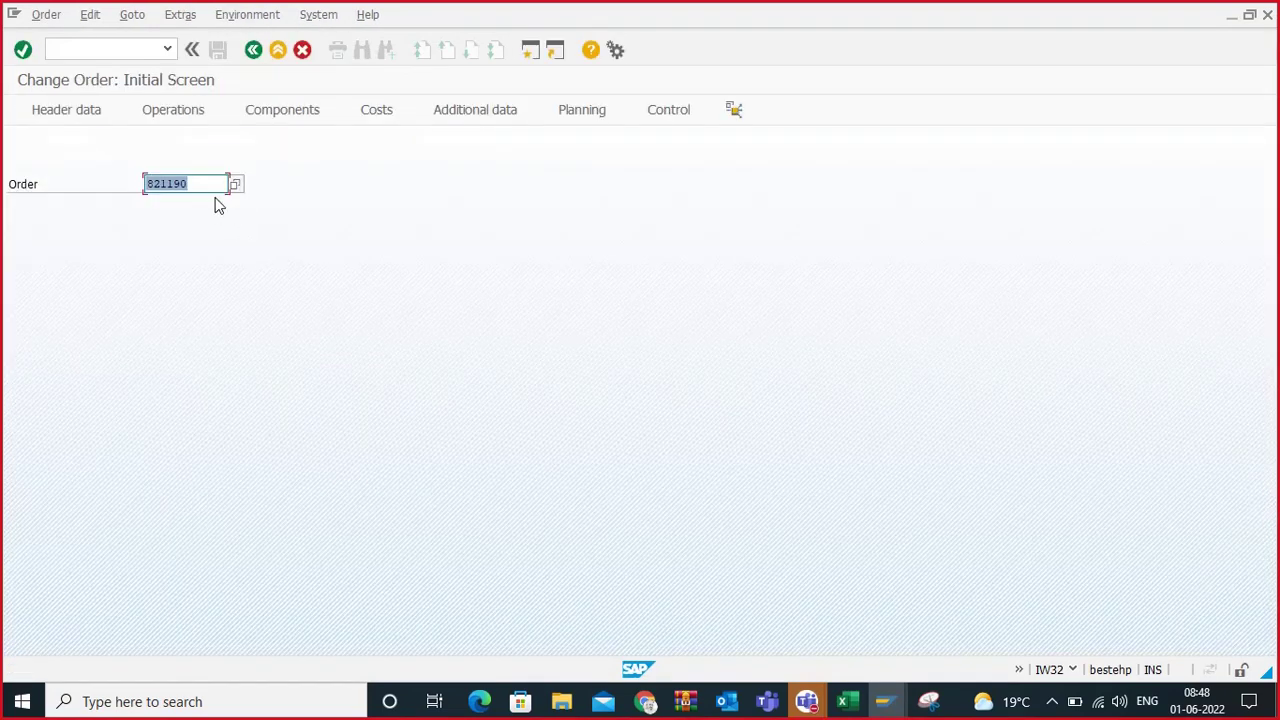
Step: Reopen the maintenance order in change mode and start its release
{"action": "key", "text": "Return"}
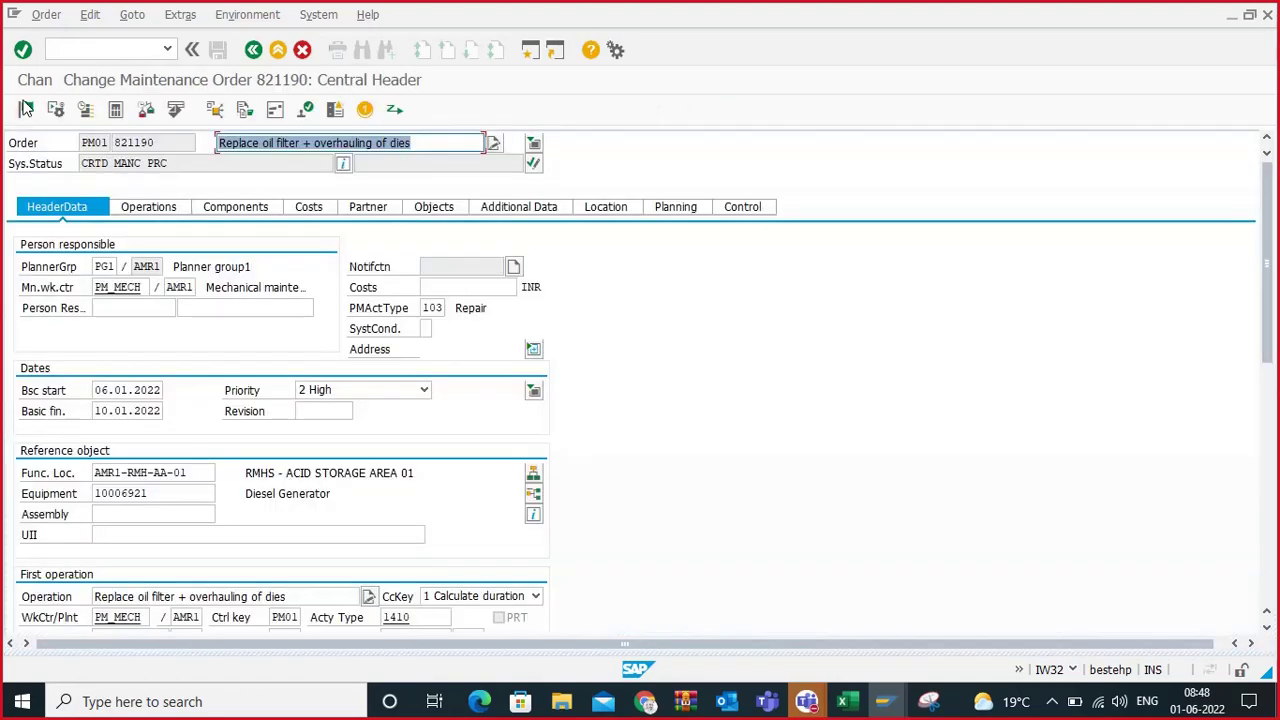
{"action": "left_click", "coordinate": [26, 109]}
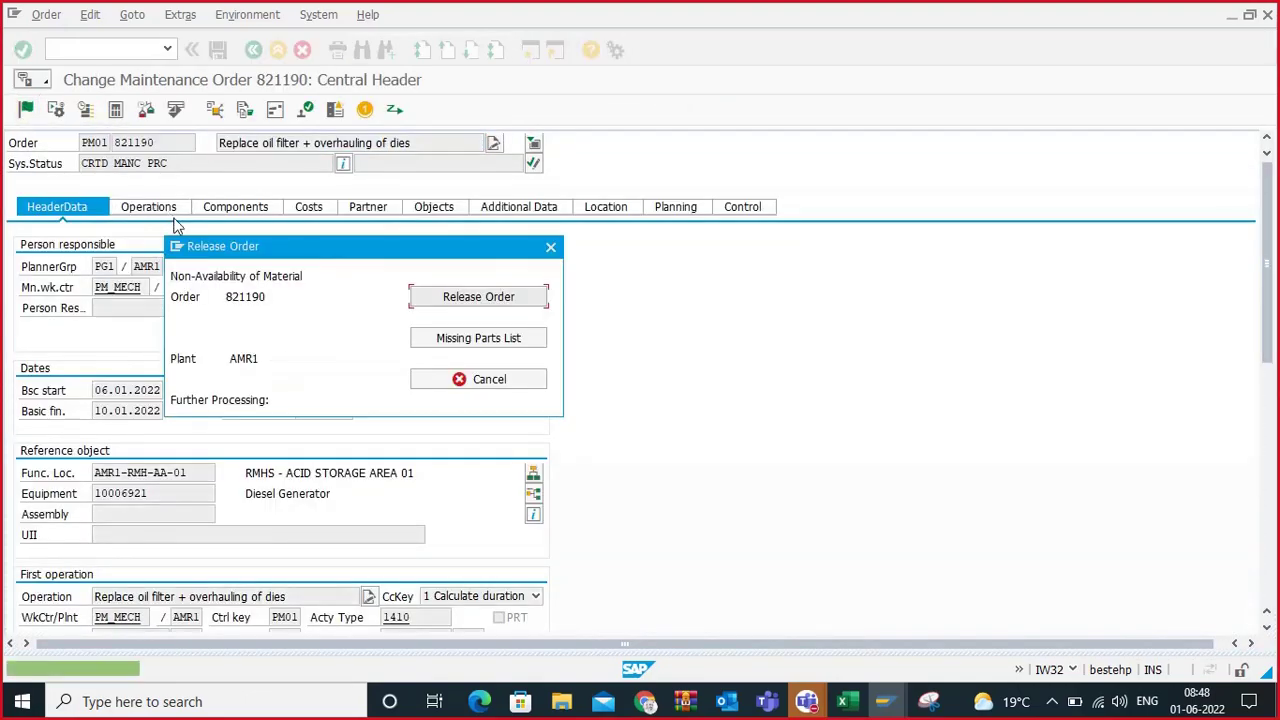
{"action": "left_click_drag", "start_coordinate": [460, 247], "coordinate": [523, 214]}
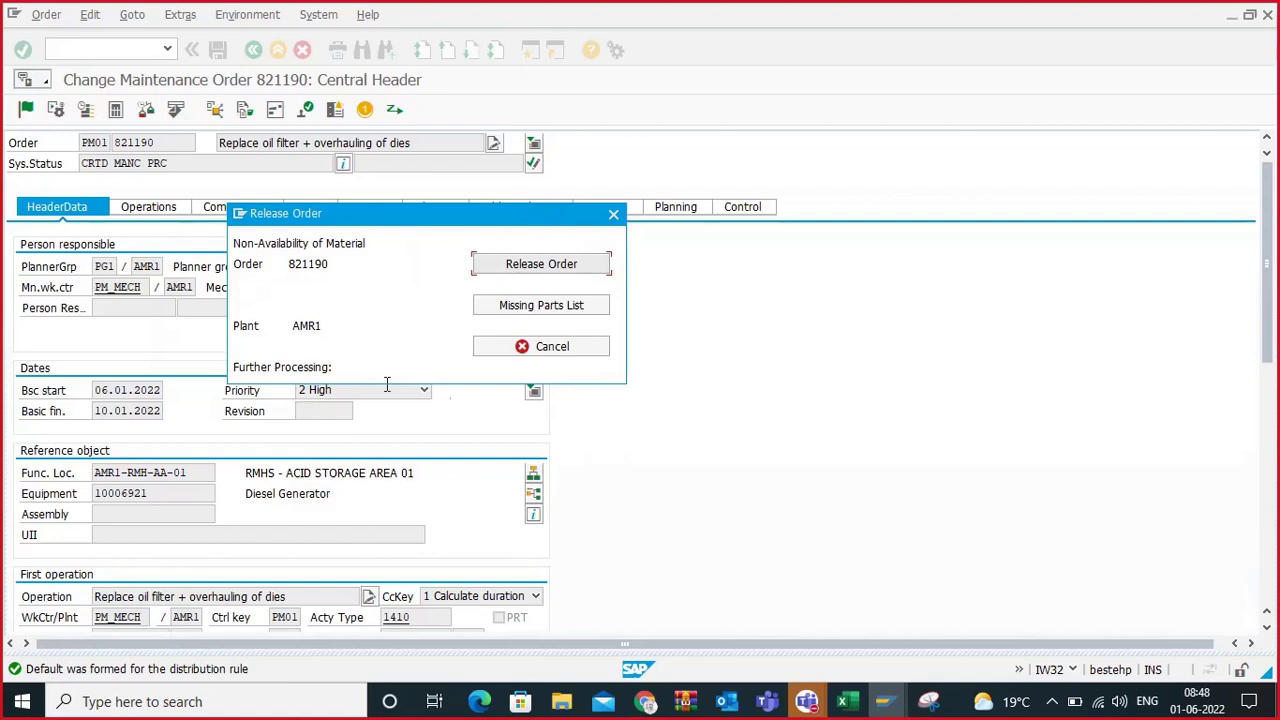
Step: Display the missing parts list and compare the required and allocated quantities of the three components
{"action": "left_click", "coordinate": [540, 305]}
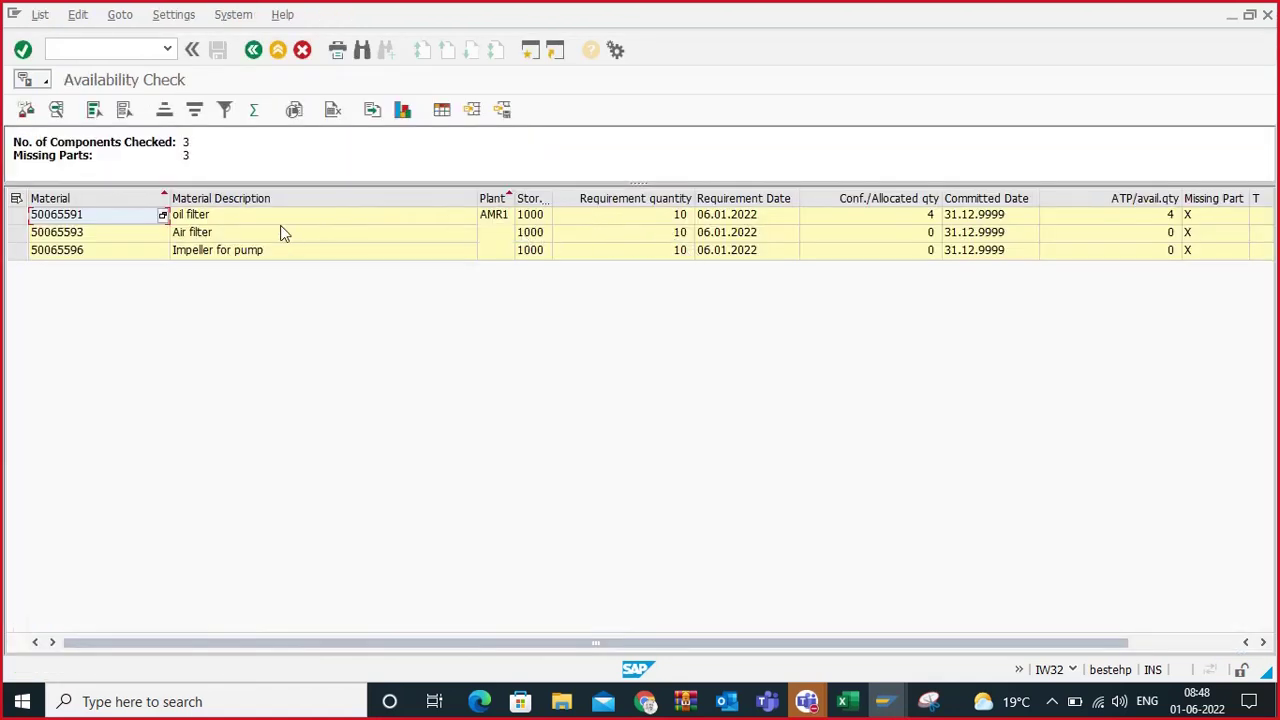
{"action": "left_click_drag", "start_coordinate": [287, 217], "coordinate": [295, 254]}
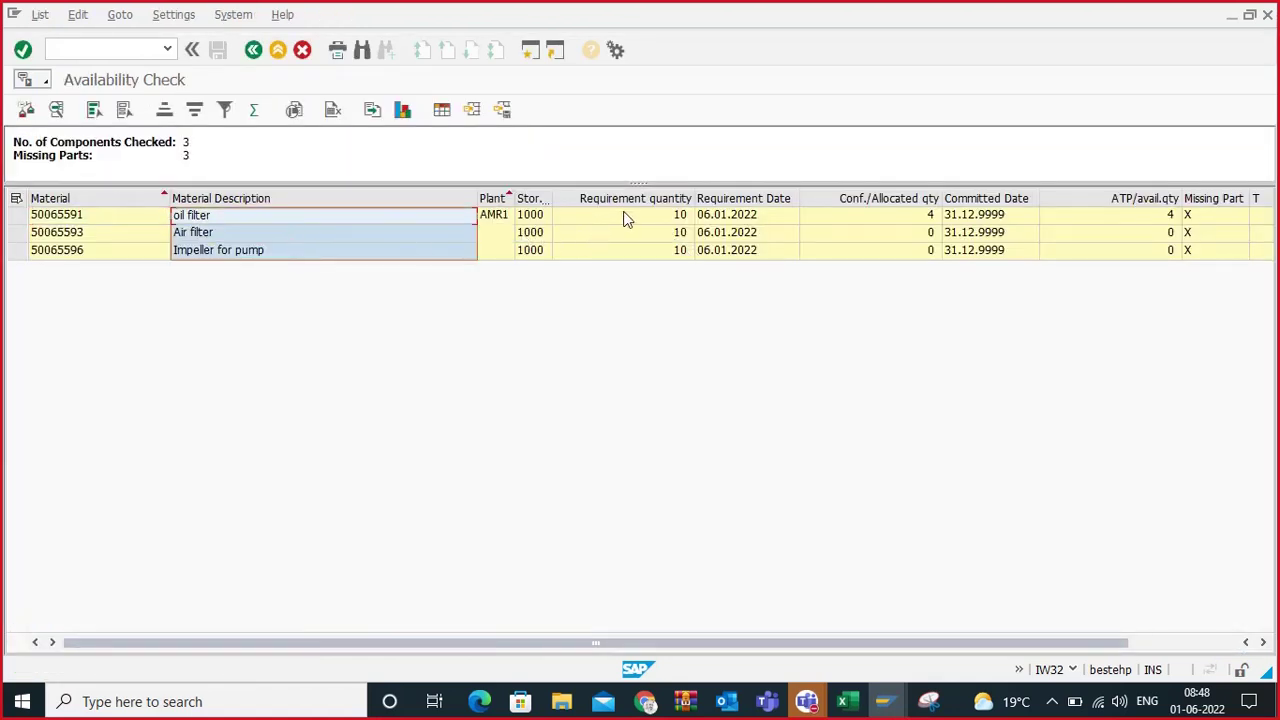
{"action": "left_click_drag", "start_coordinate": [625, 217], "coordinate": [651, 251]}
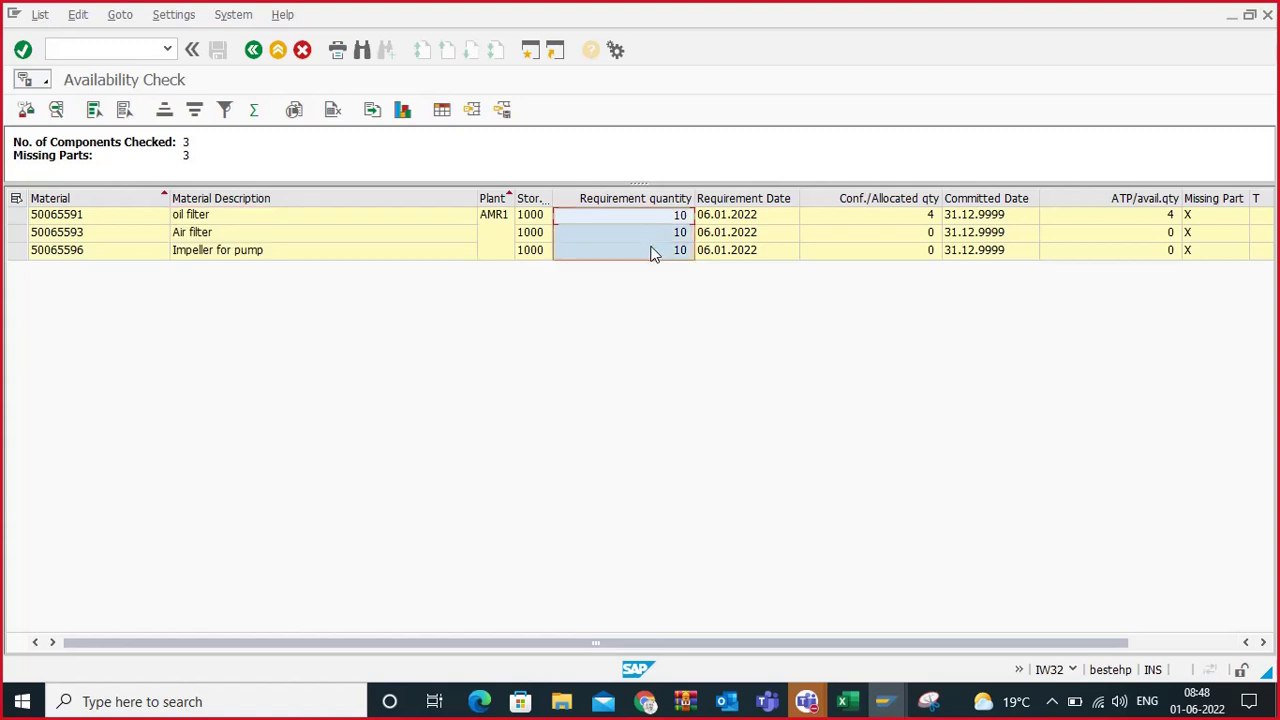
{"action": "left_click", "coordinate": [895, 220]}
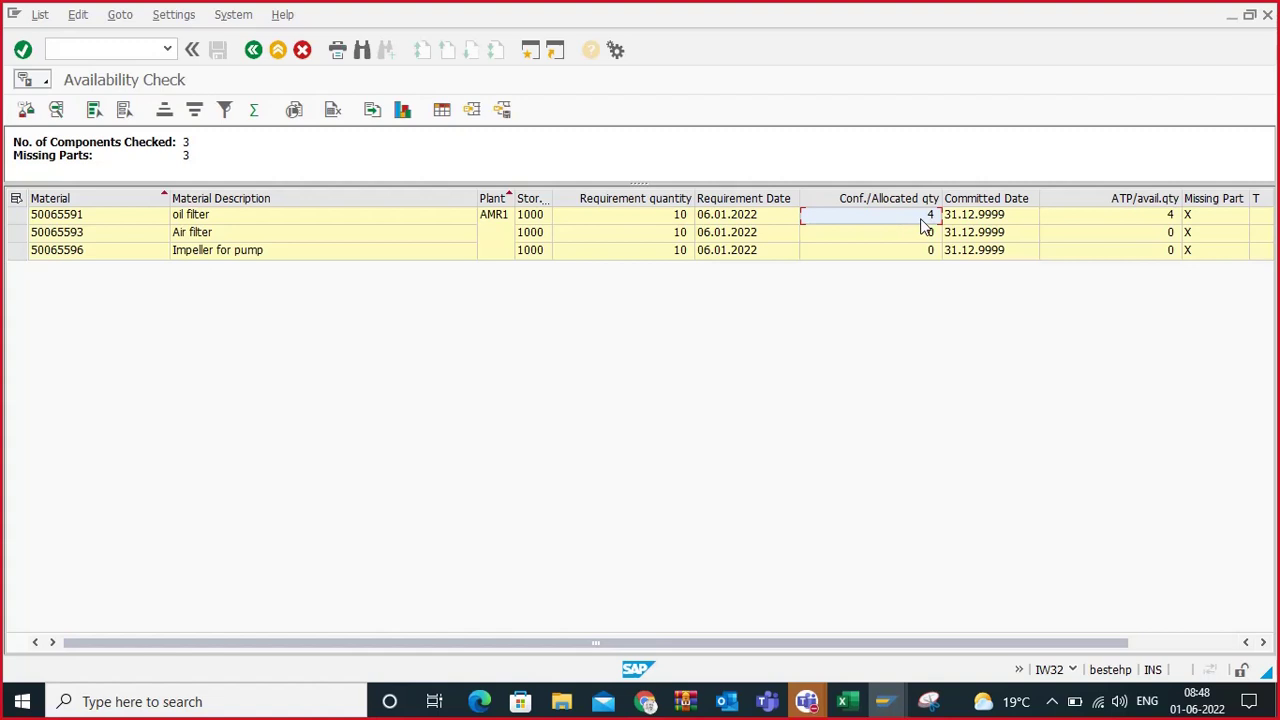
{"action": "mouse_move", "coordinate": [922, 226]}
{"action": "left_mouse_down"}
{"action": "mouse_move", "coordinate": [931, 260]}
{"action": "mouse_move", "coordinate": [926, 222]}
{"action": "left_mouse_up"}
{"action": "left_click", "coordinate": [253, 50]}
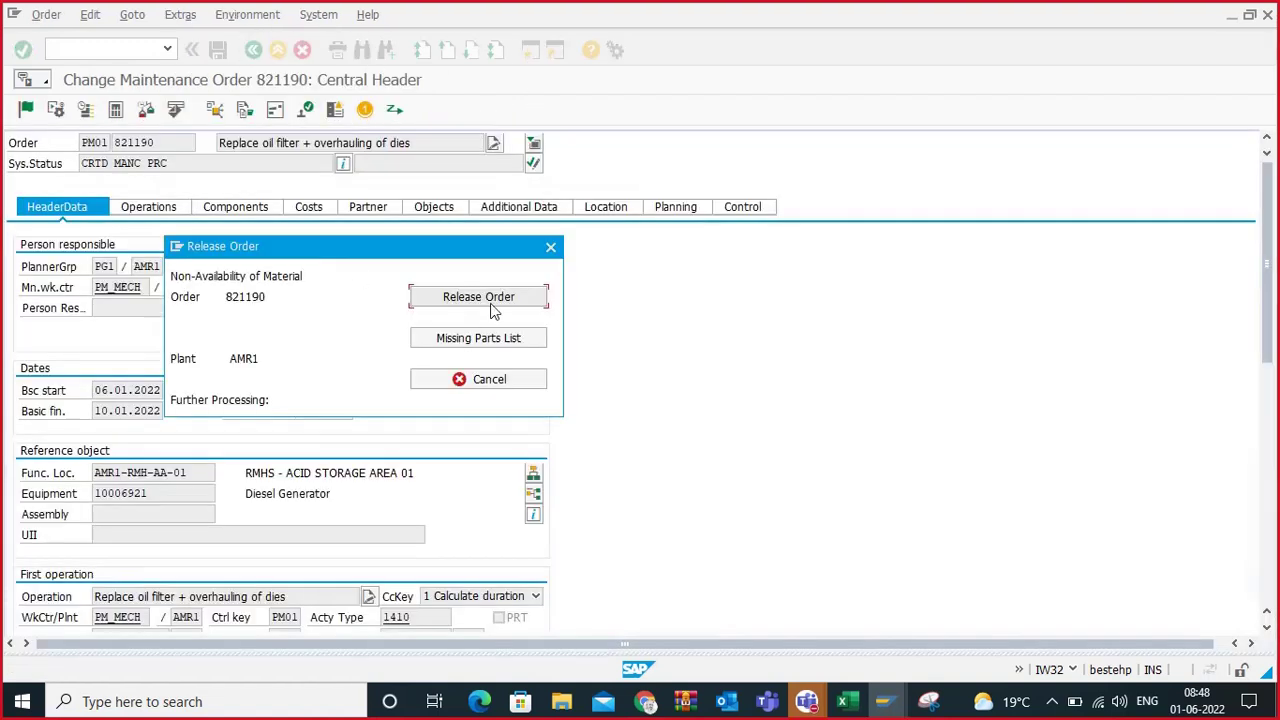
Step: Release the maintenance order despite the missing parts and check its system status
{"action": "left_click_drag", "start_coordinate": [474, 251], "coordinate": [536, 241]}
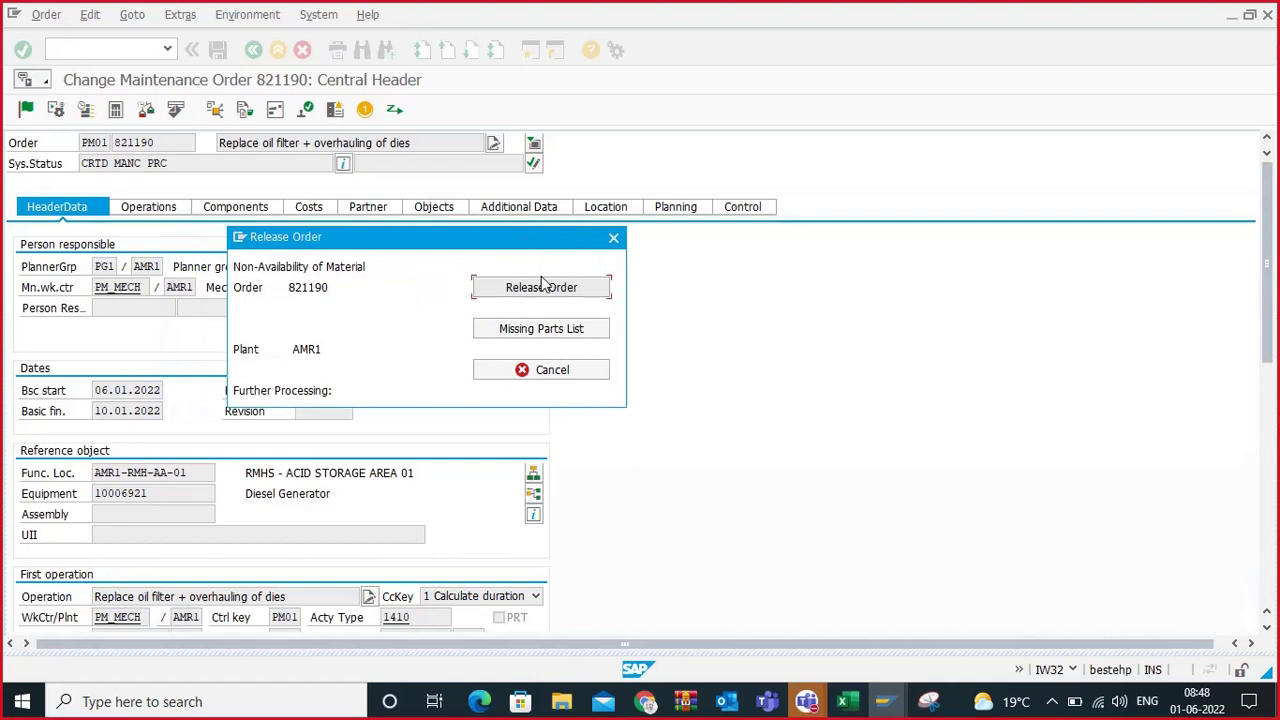
{"action": "left_click", "coordinate": [541, 286]}
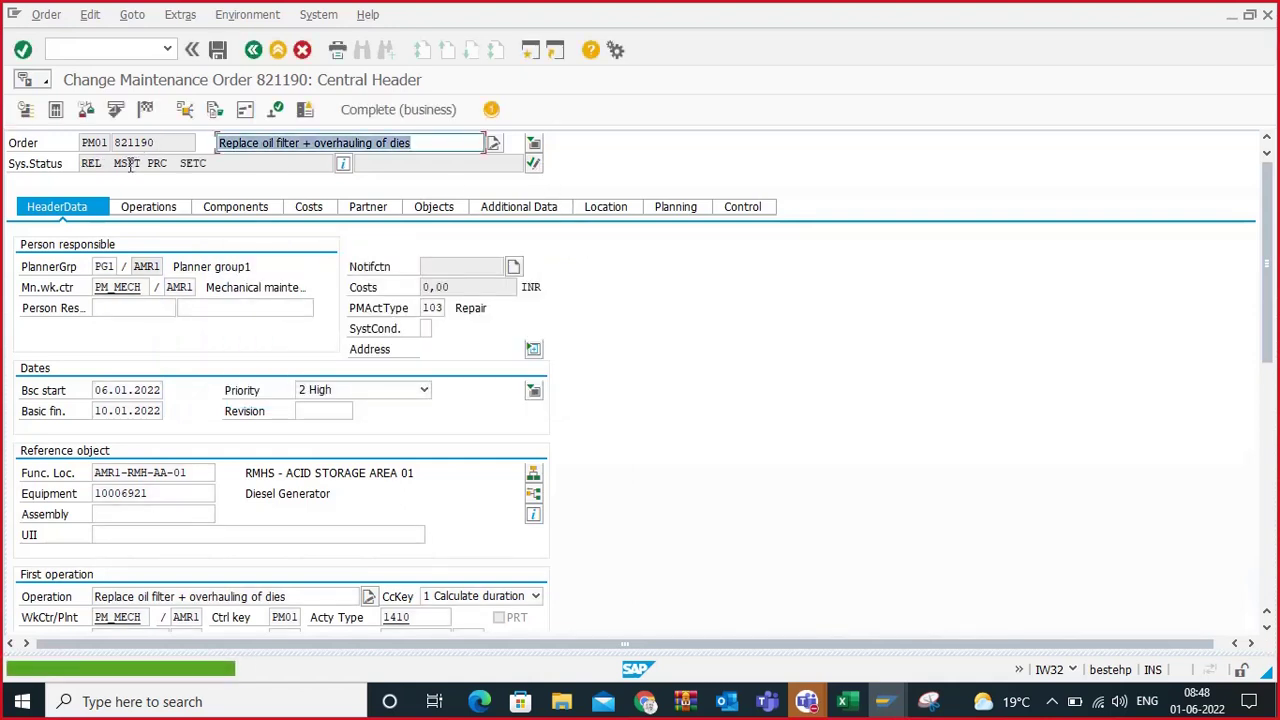
{"action": "left_click_drag", "start_coordinate": [110, 163], "coordinate": [77, 163]}
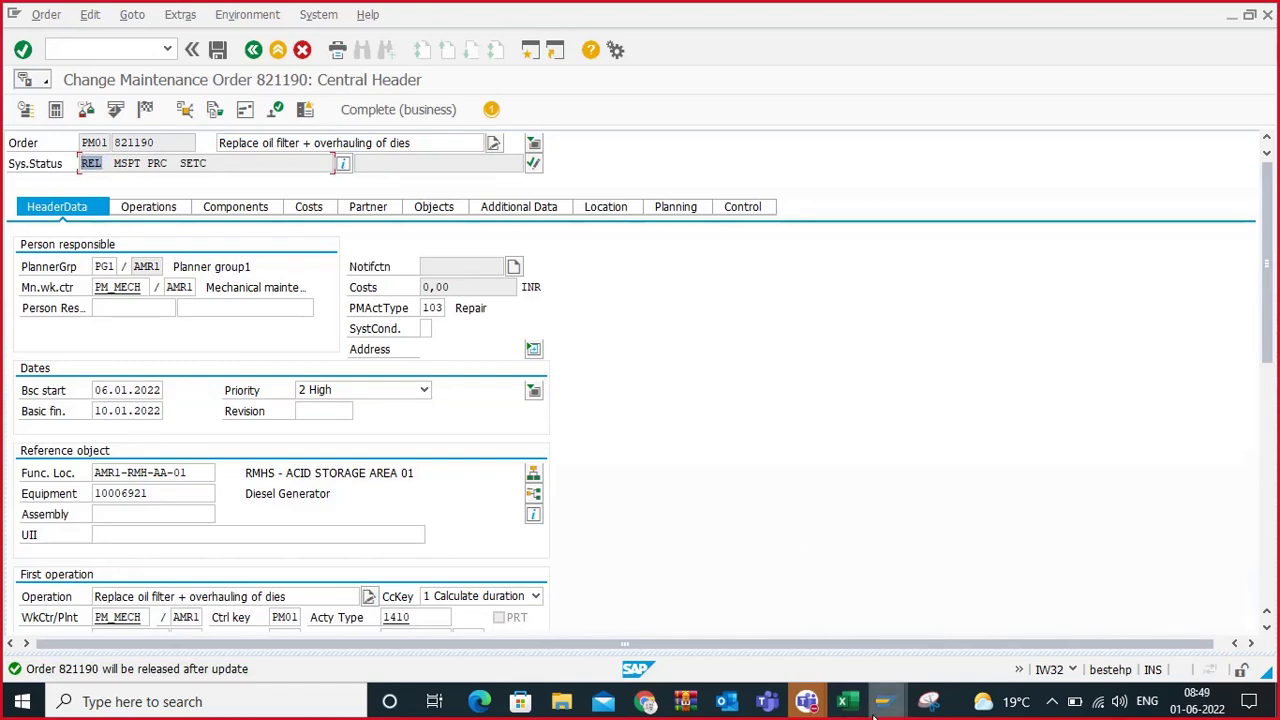
Step: Review the order control details for plant AMR1, order type PM01 and availability check 2, and save them again
{"action": "mouse_move", "coordinate": [884, 701]}
{"action": "left_click", "coordinate": [807, 619]}
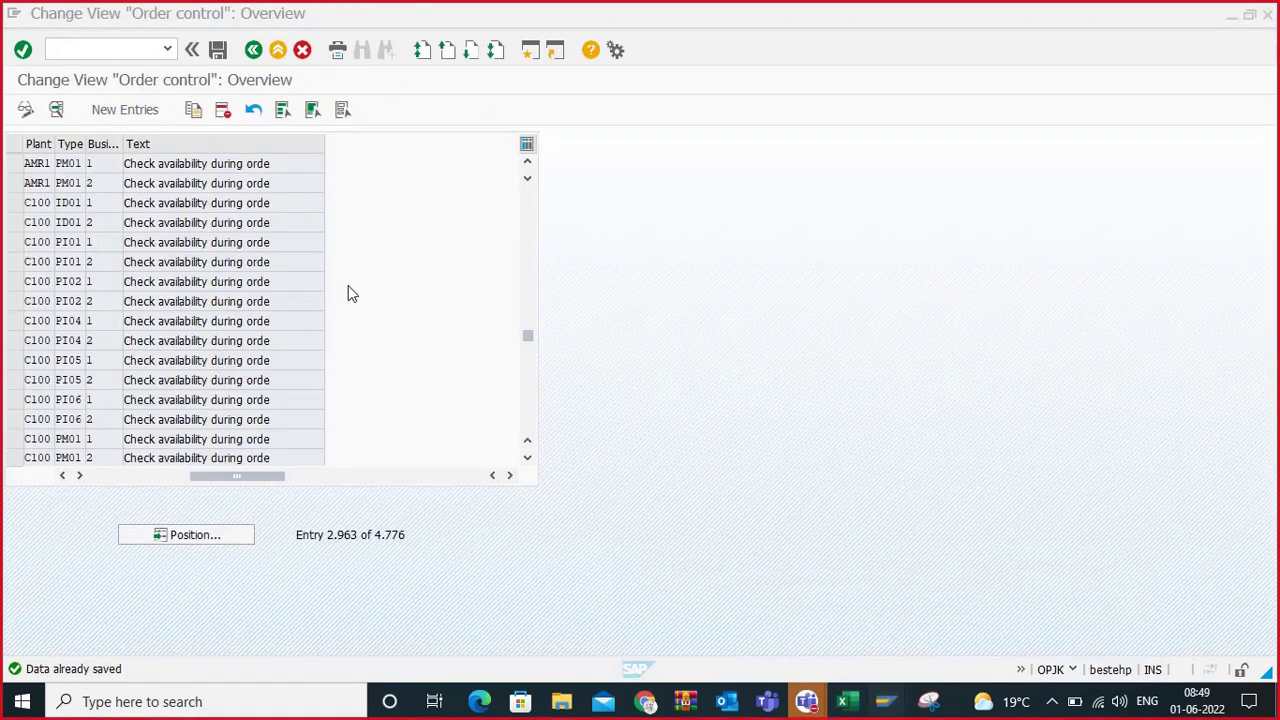
{"action": "double_click", "coordinate": [193, 183]}
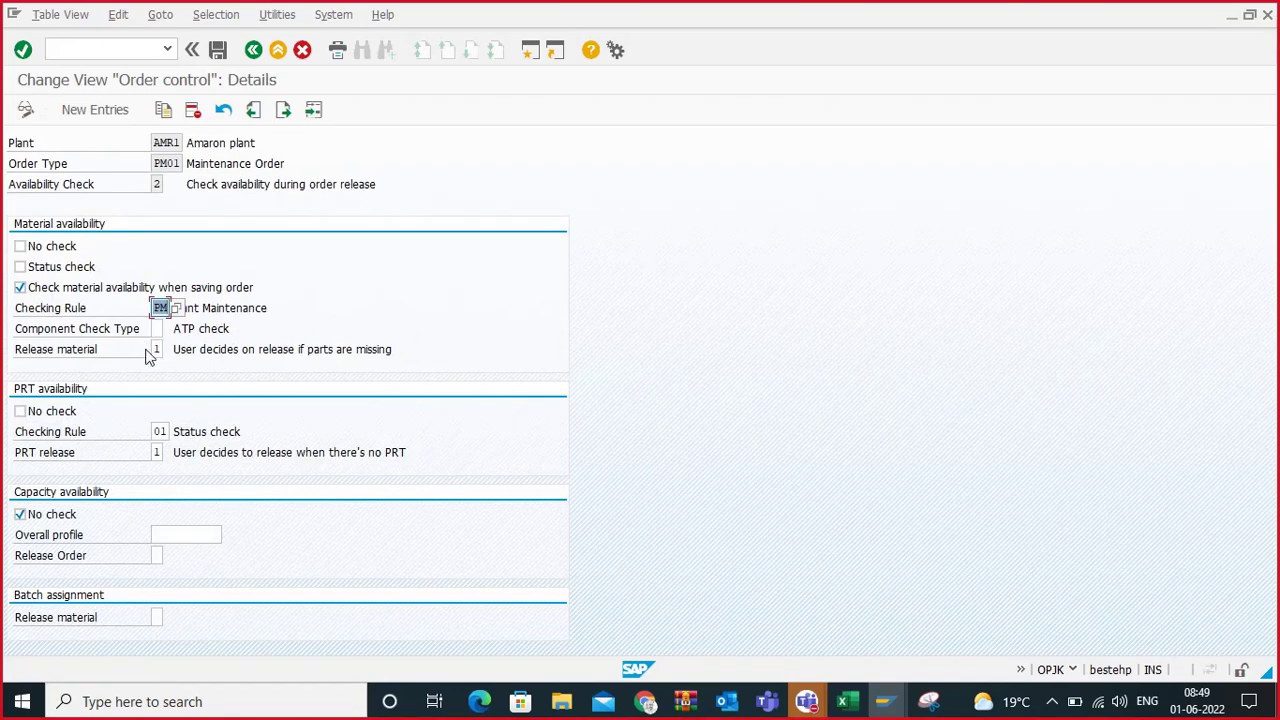
{"action": "left_click", "coordinate": [217, 49]}
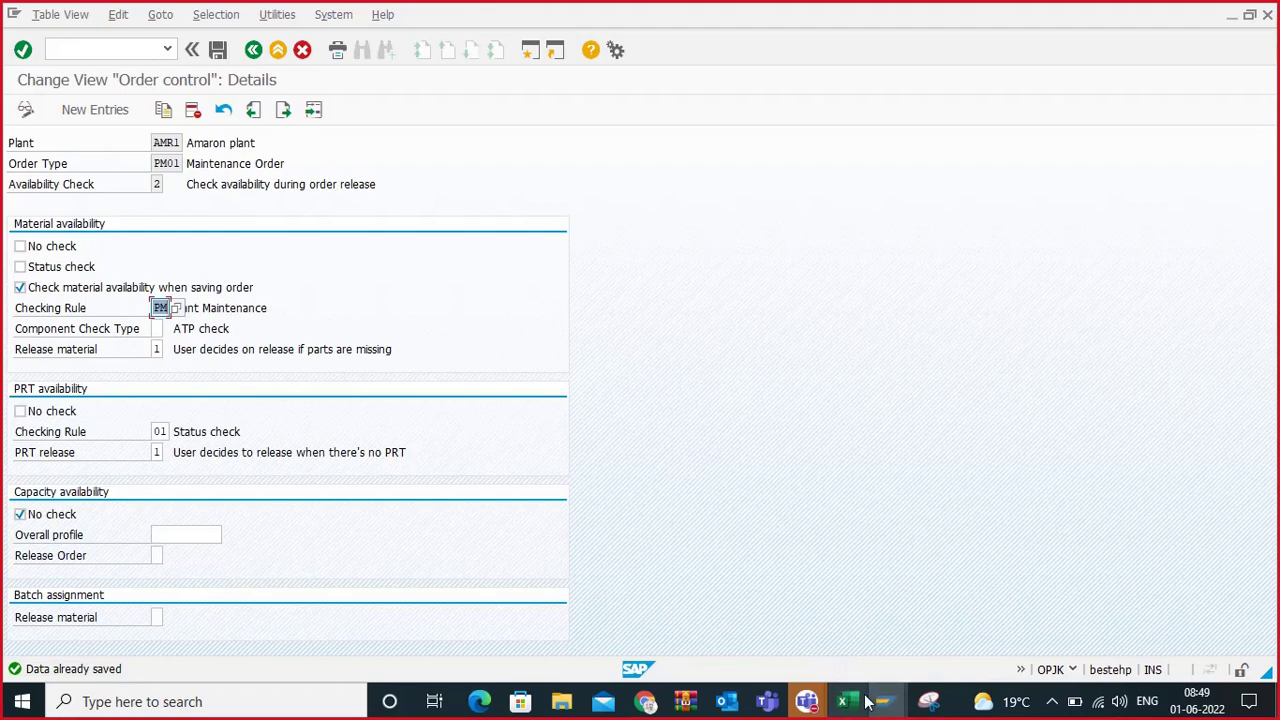
Step: Return to the released maintenance order and save it
{"action": "mouse_move", "coordinate": [883, 702]}
{"action": "left_click", "coordinate": [1045, 620]}
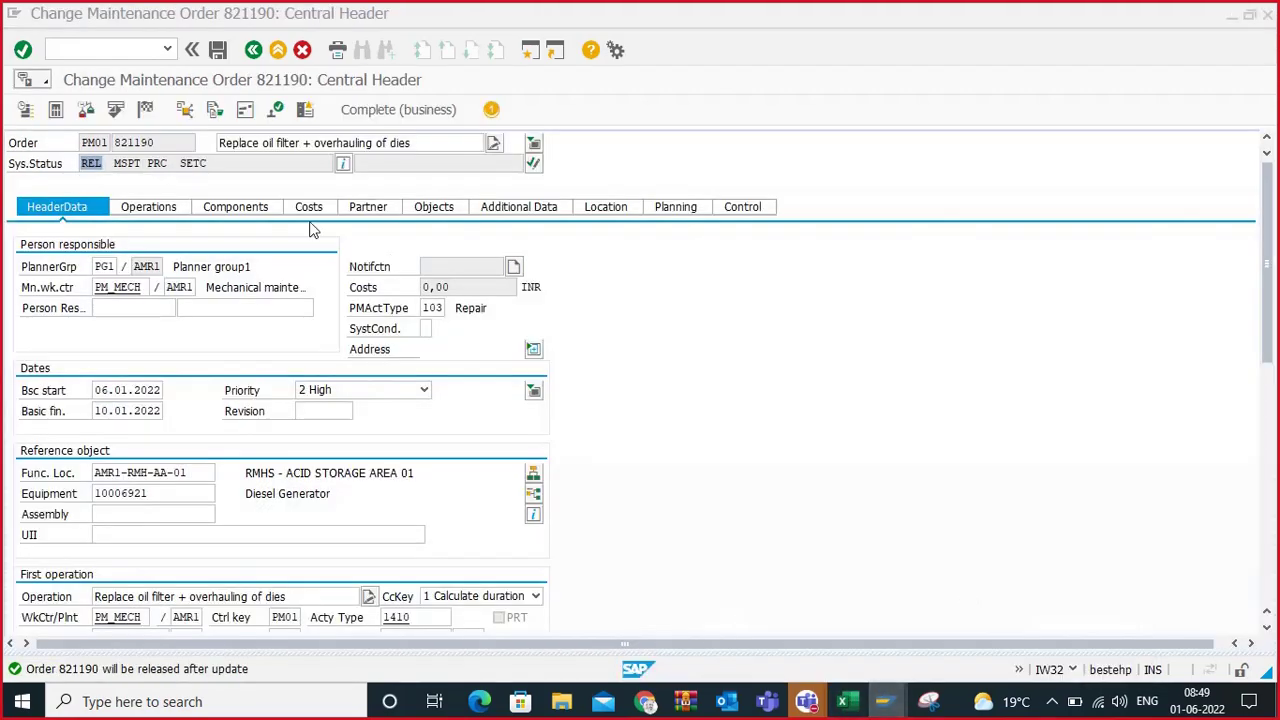
{"action": "left_click", "coordinate": [217, 49]}
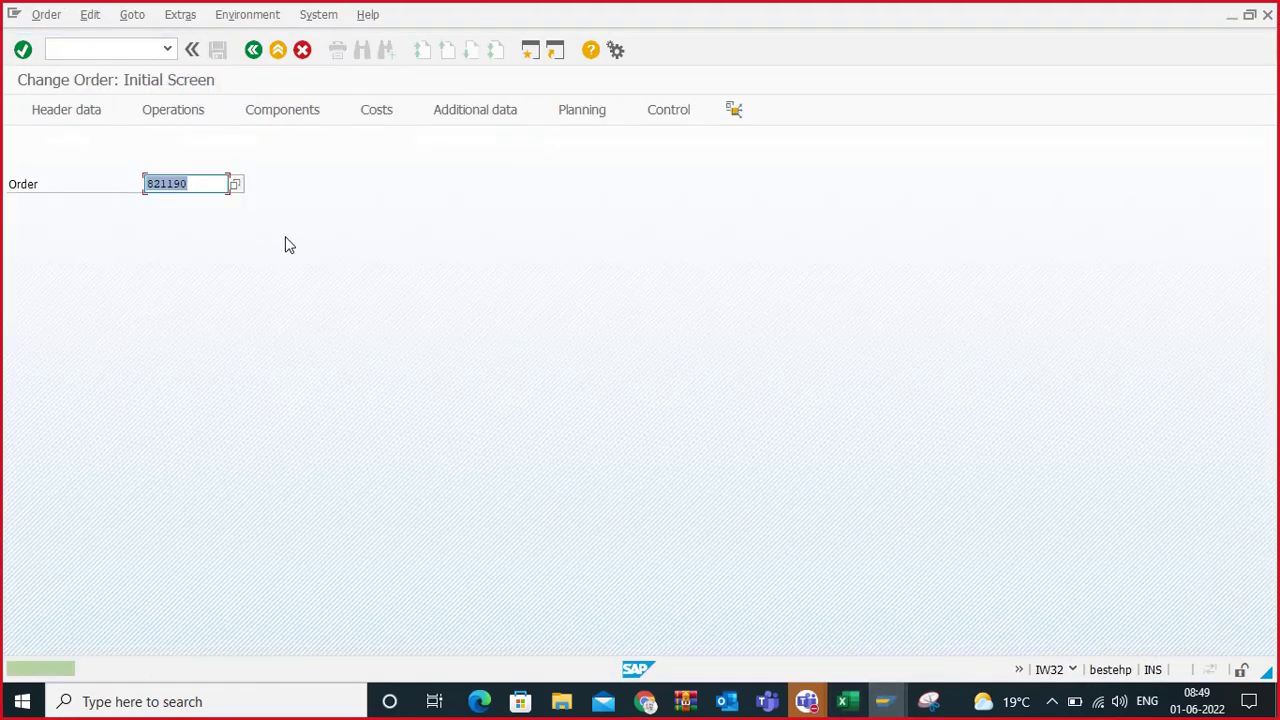
{"action": "left_click", "coordinate": [192, 182]}
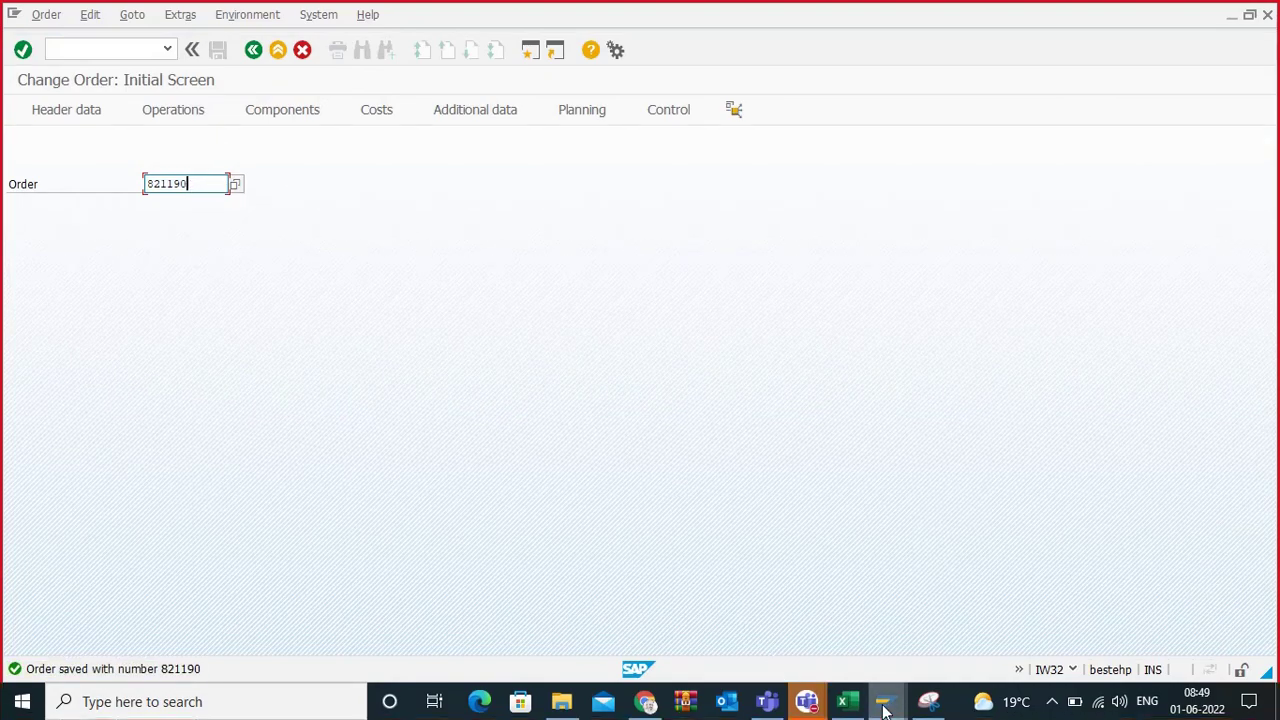
Step: Review the release material options in the order control details for plant AMR1, order type PM01, availability check 2, and return to the overview
{"action": "mouse_move", "coordinate": [883, 702]}
{"action": "left_click", "coordinate": [800, 612]}
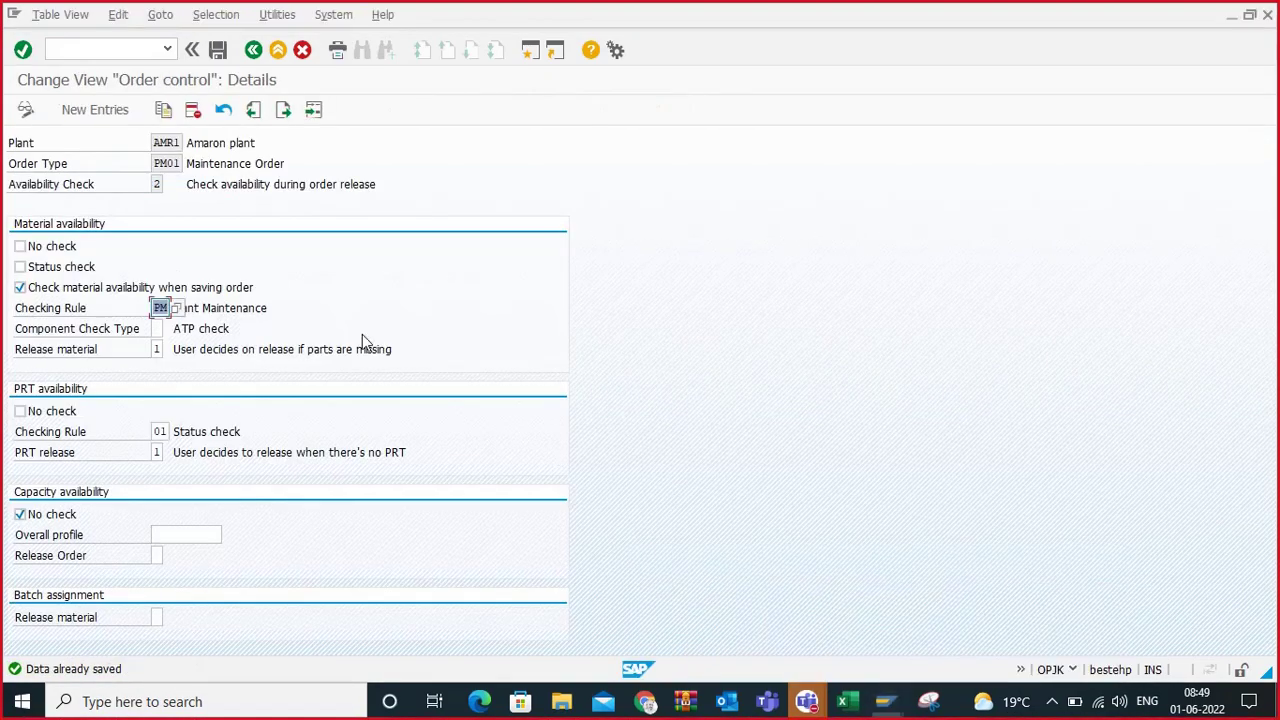
{"action": "left_click", "coordinate": [157, 349]}
{"action": "key", "text": "F4"}
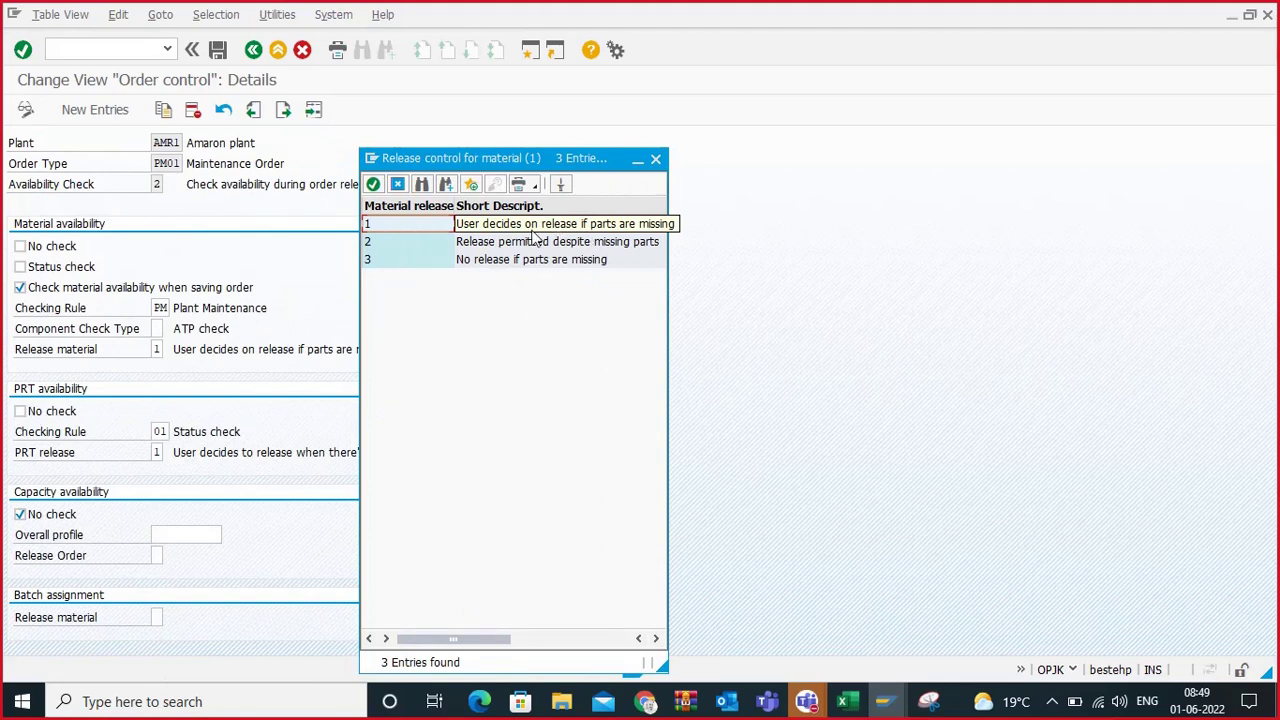
{"action": "left_click", "coordinate": [496, 246]}
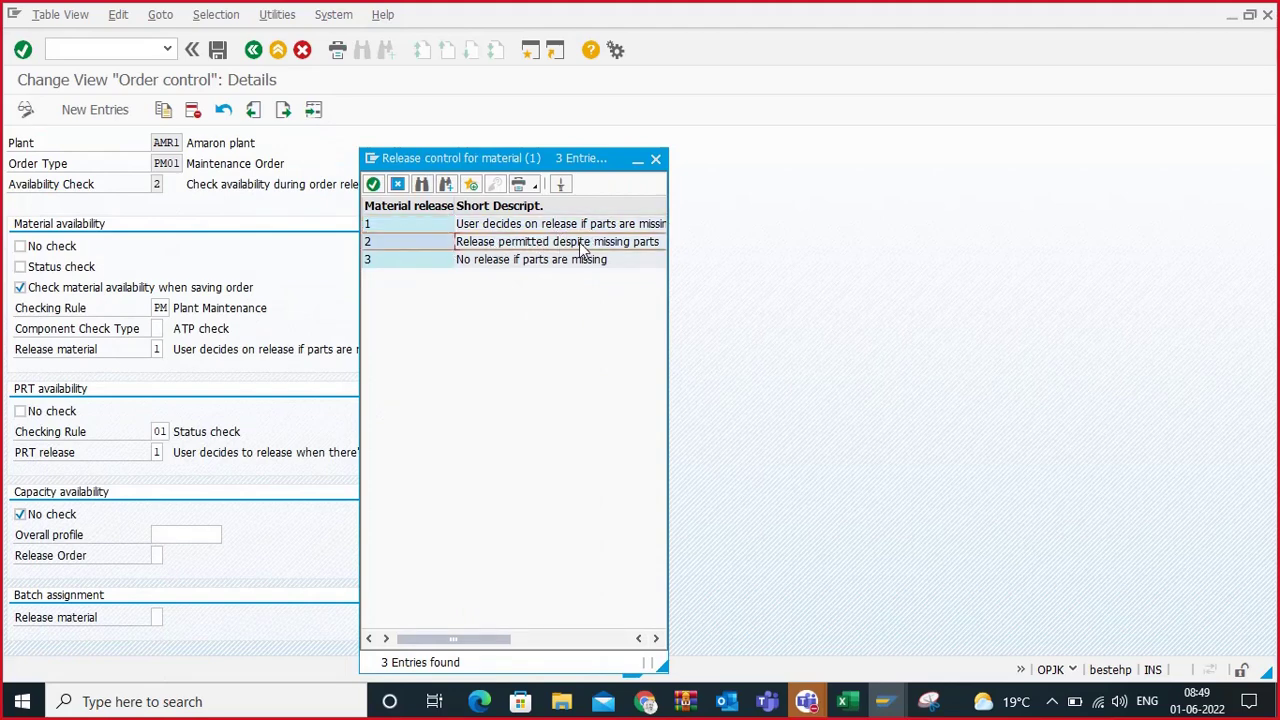
{"action": "left_click", "coordinate": [460, 262]}
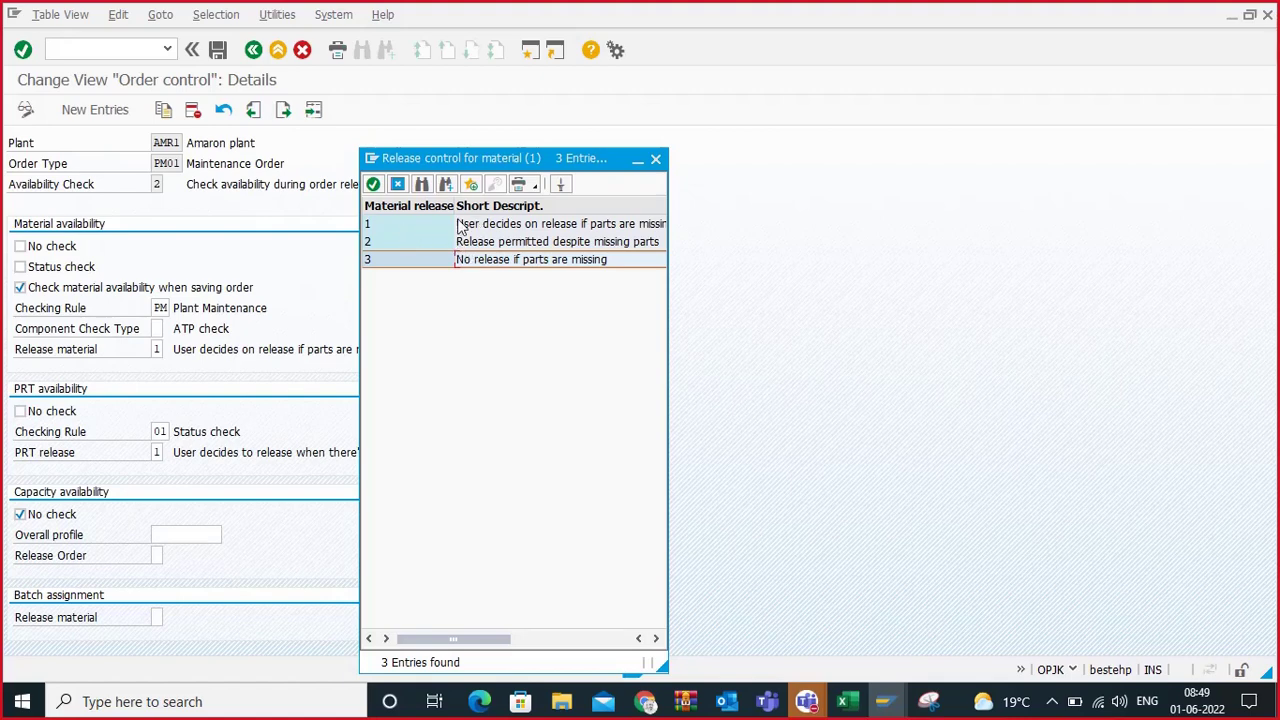
{"action": "left_click_drag", "start_coordinate": [454, 205], "coordinate": [466, 205]}
{"action": "left_click", "coordinate": [410, 226]}
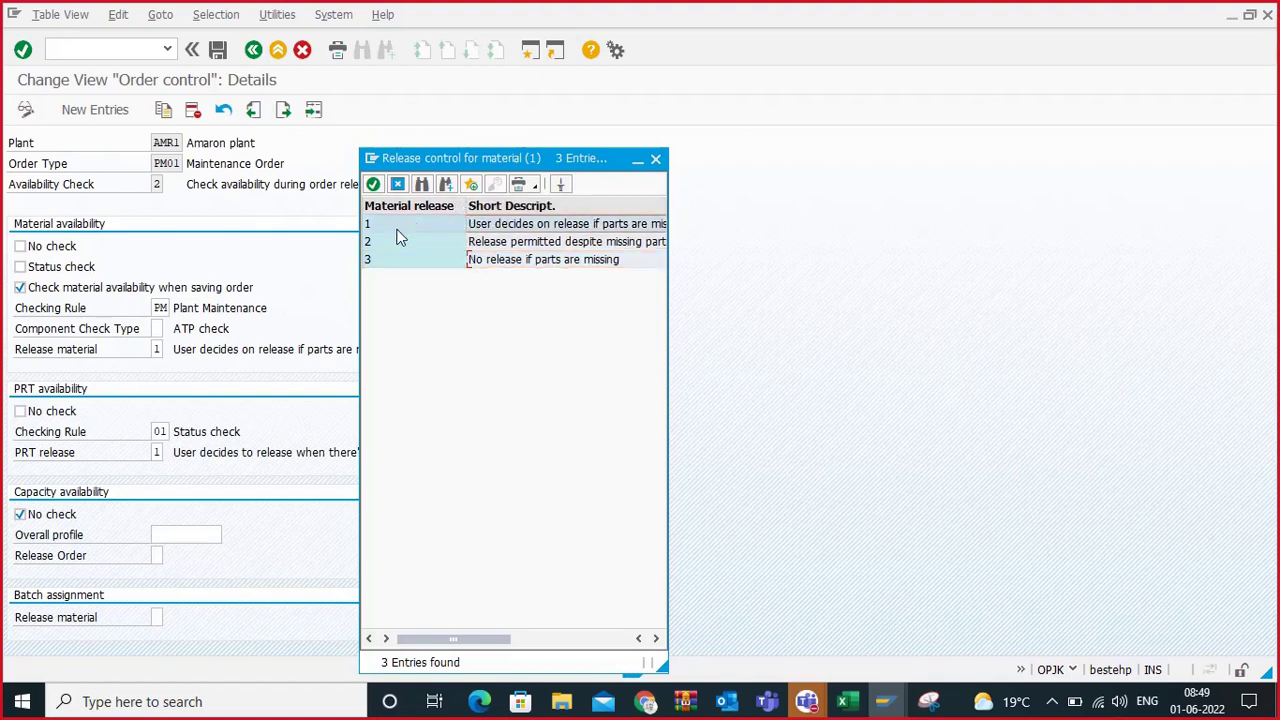
{"action": "left_click", "coordinate": [390, 240]}
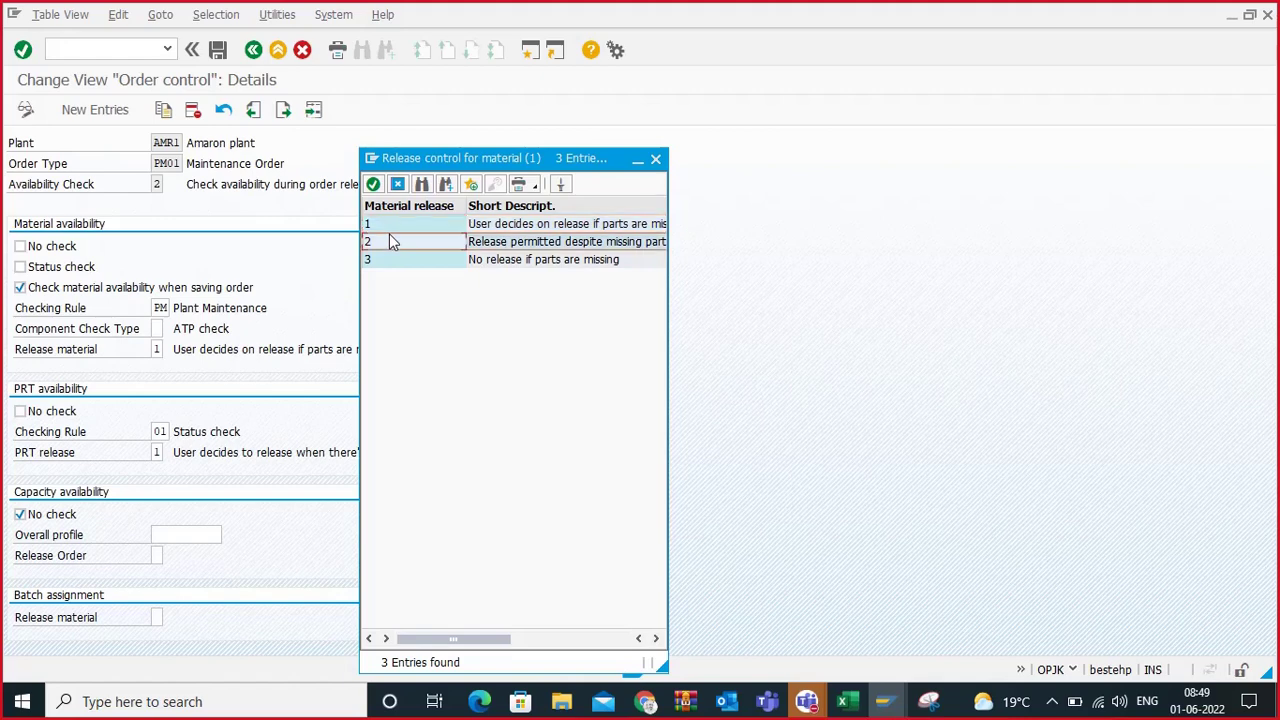
{"action": "left_click", "coordinate": [390, 226]}
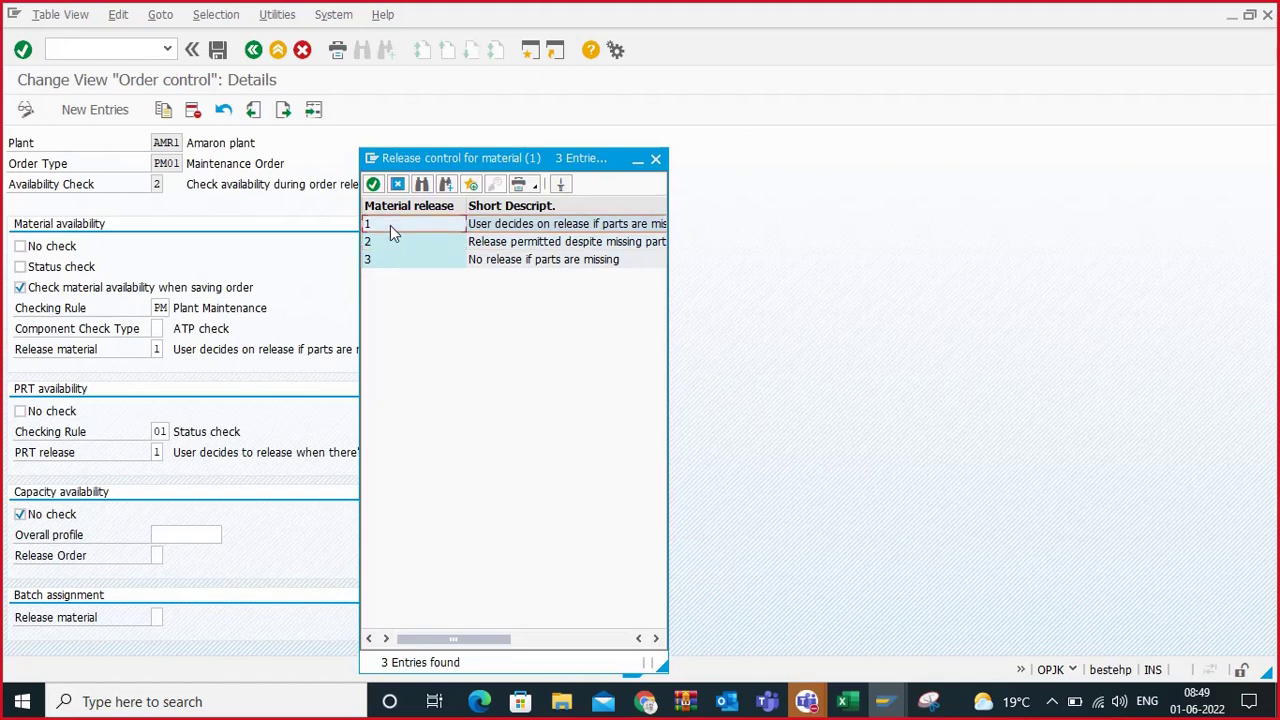
{"action": "left_click", "coordinate": [380, 245]}
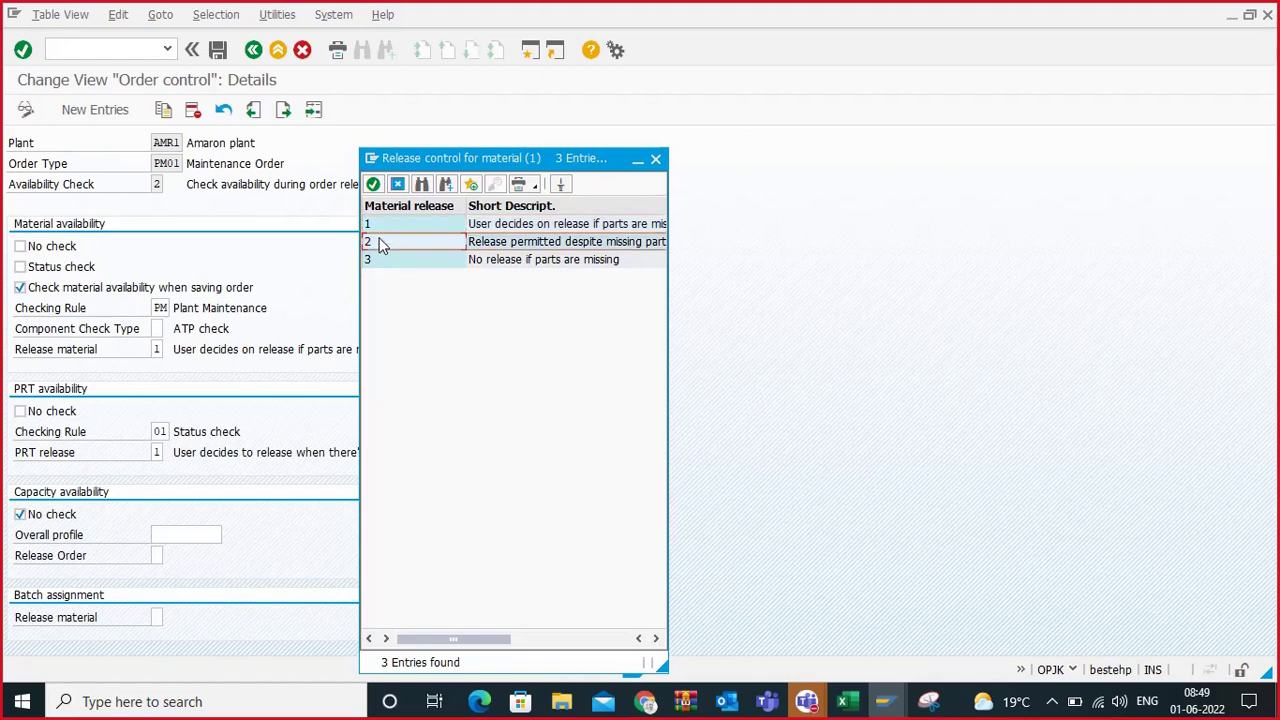
{"action": "left_click", "coordinate": [384, 241]}
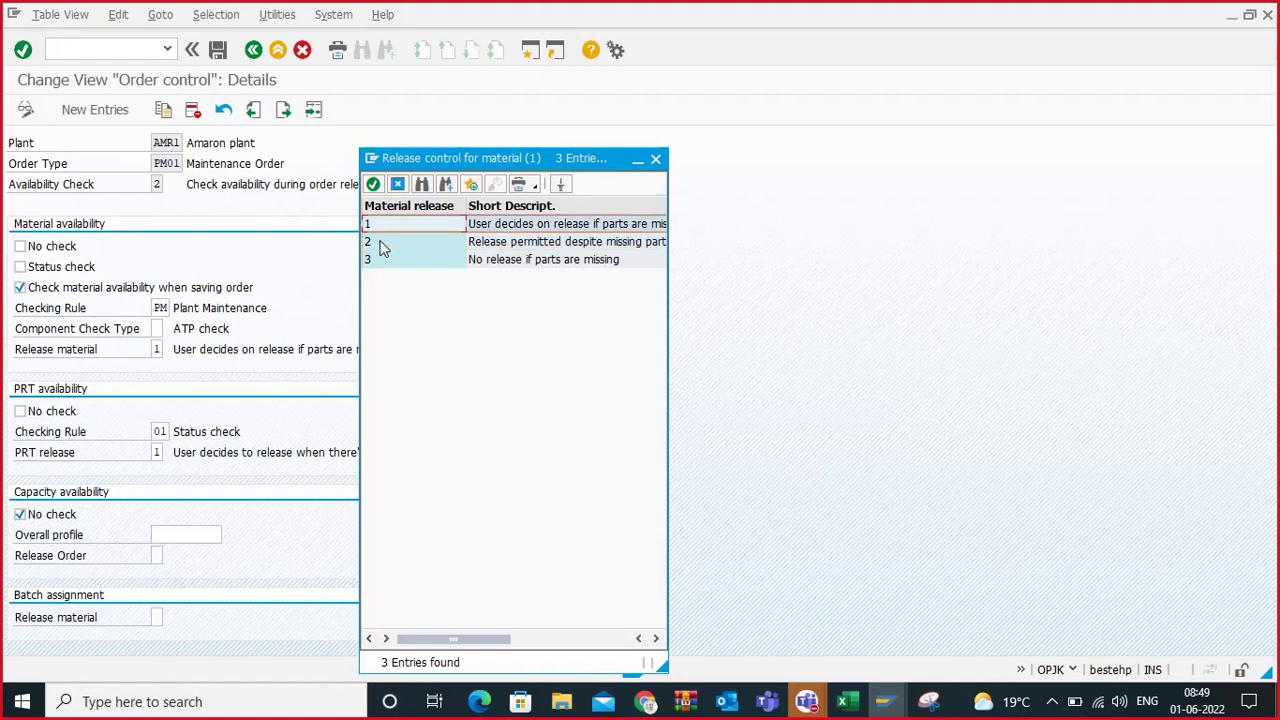
{"action": "left_click_drag", "start_coordinate": [466, 205], "coordinate": [472, 205]}
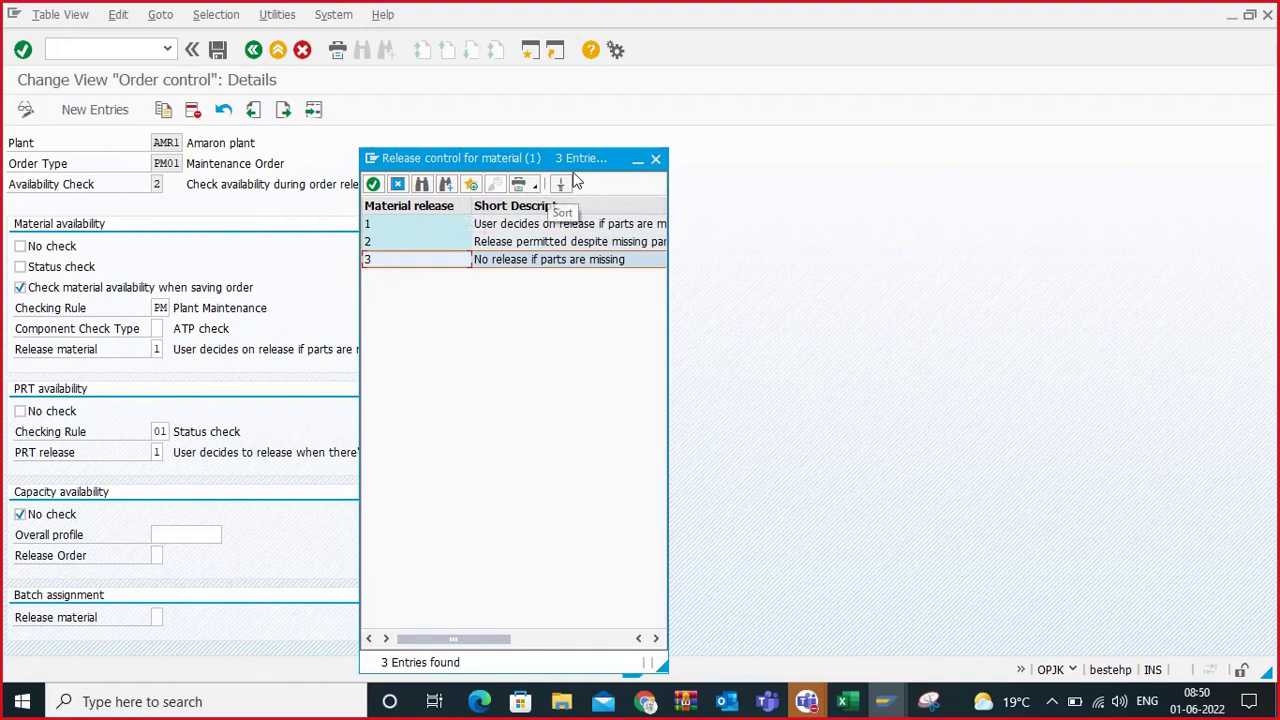
{"action": "left_click", "coordinate": [655, 161]}
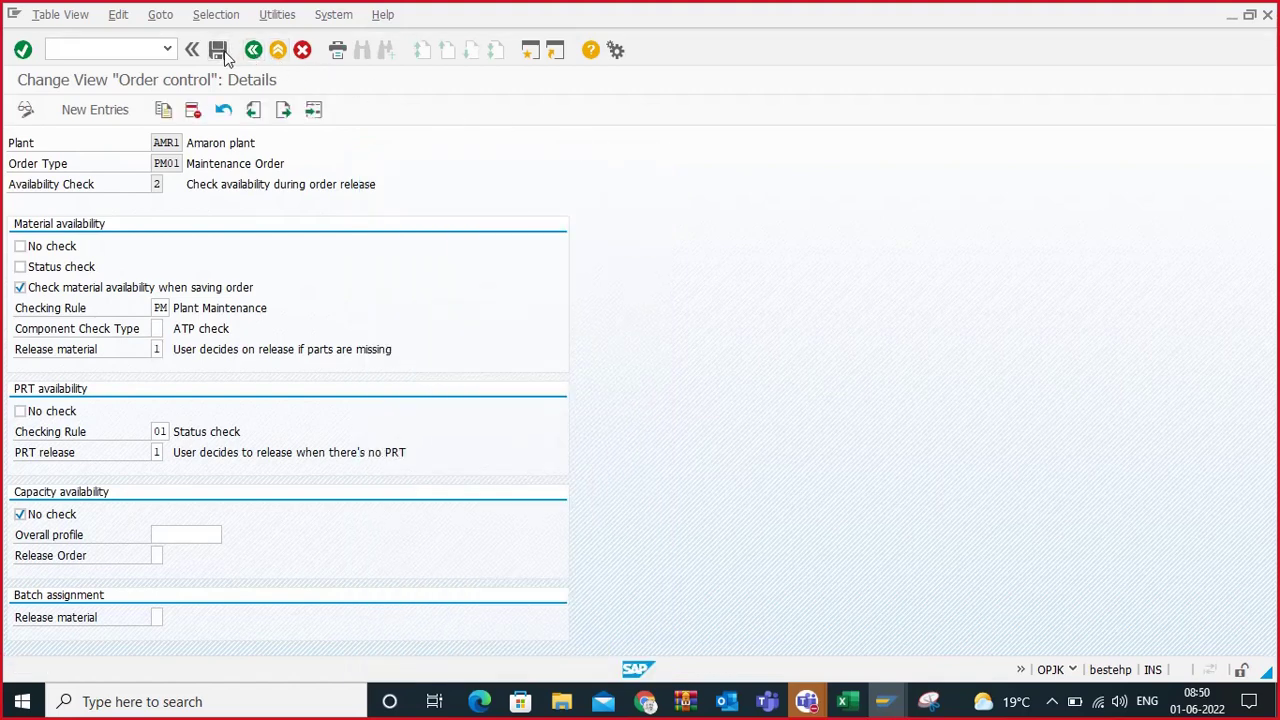
{"action": "key", "text": "shift+Tab"}
{"action": "key", "text": "shift+Tab"}
{"action": "left_click", "coordinate": [254, 50]}
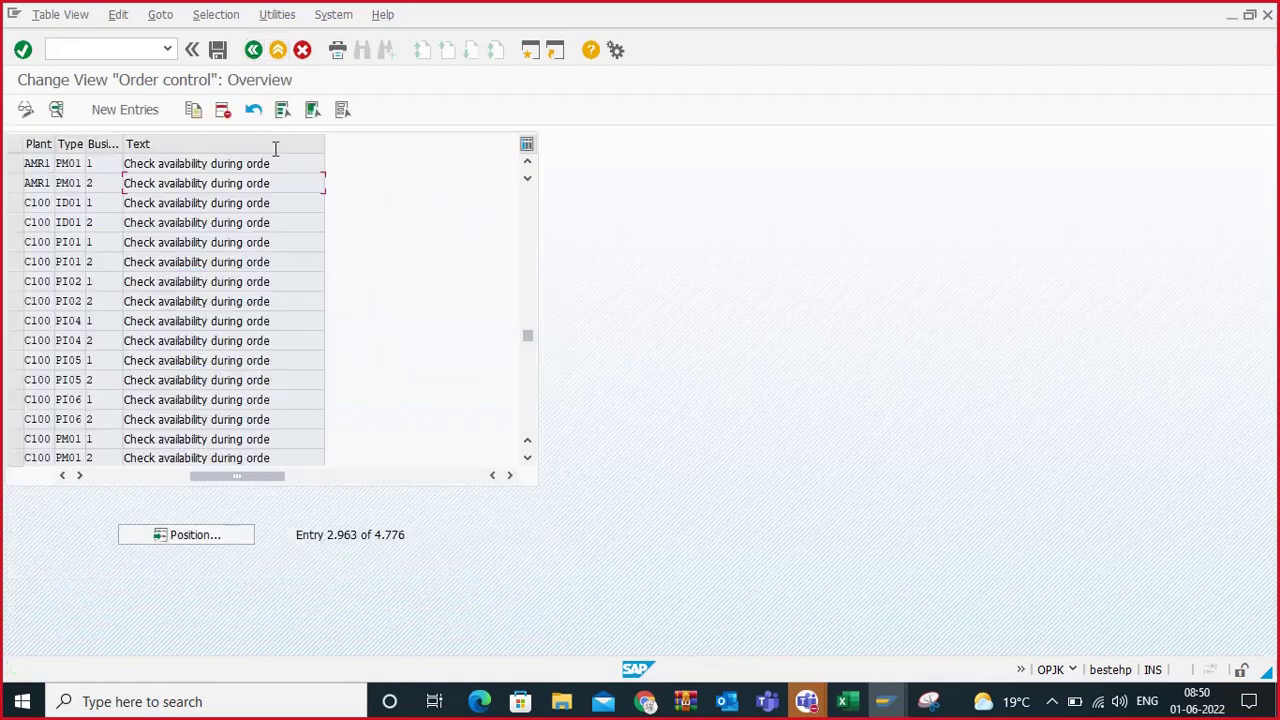
{"action": "mouse_move", "coordinate": [886, 690]}
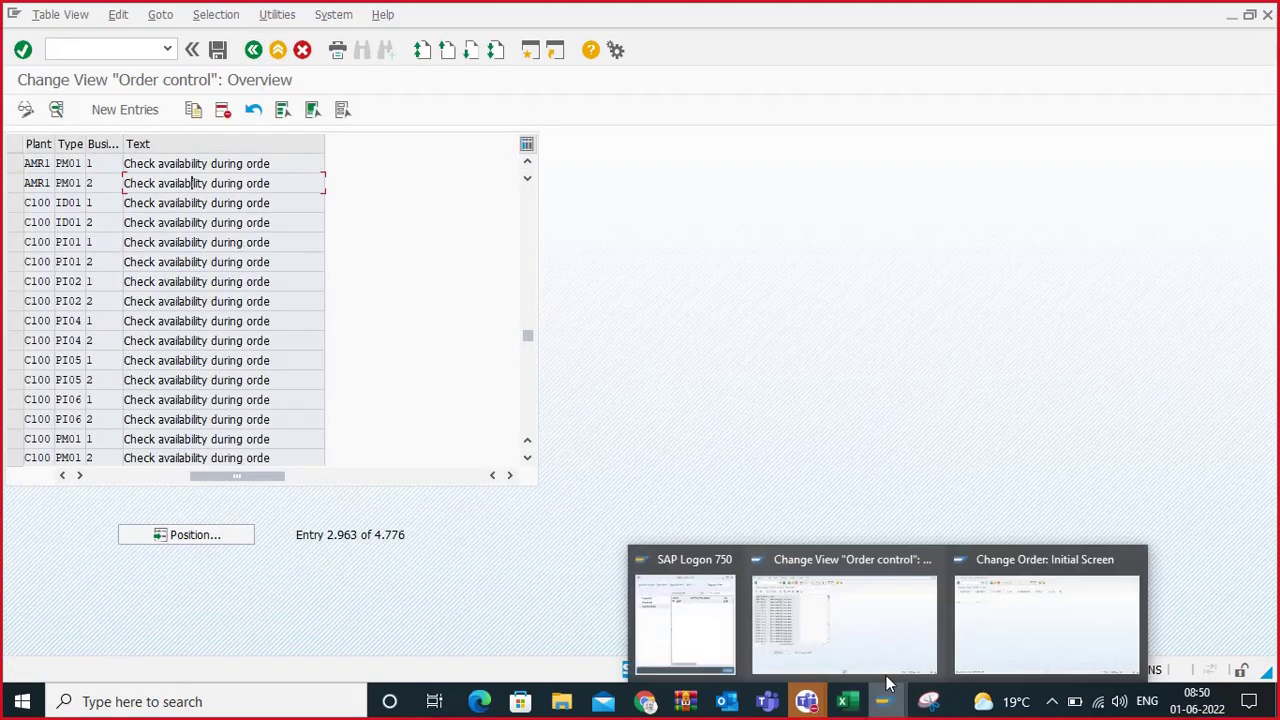
{"action": "left_click", "coordinate": [1012, 593]}
{"action": "mouse_move", "coordinate": [886, 690]}
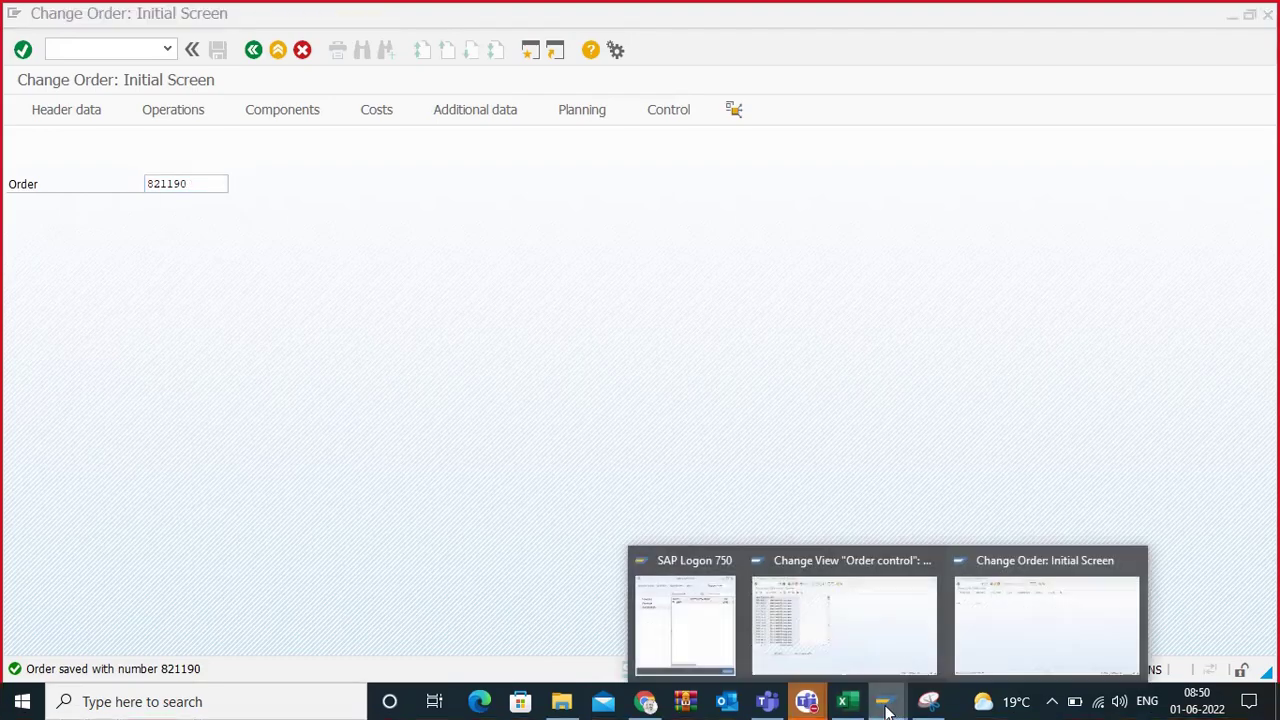
{"action": "left_click", "coordinate": [836, 632]}
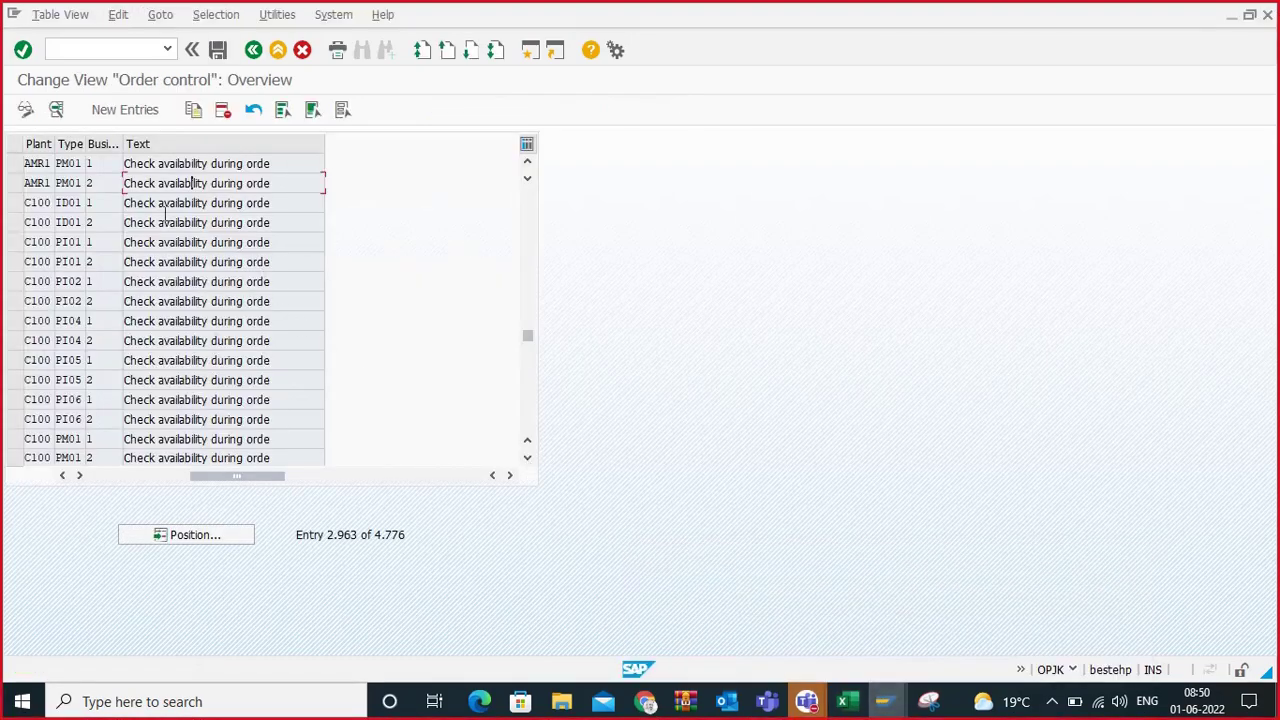
Step: Copy the order control entry for plant AMR1, order type PM01, availability check 1 to order type PM02
{"action": "double_click", "coordinate": [86, 143]}
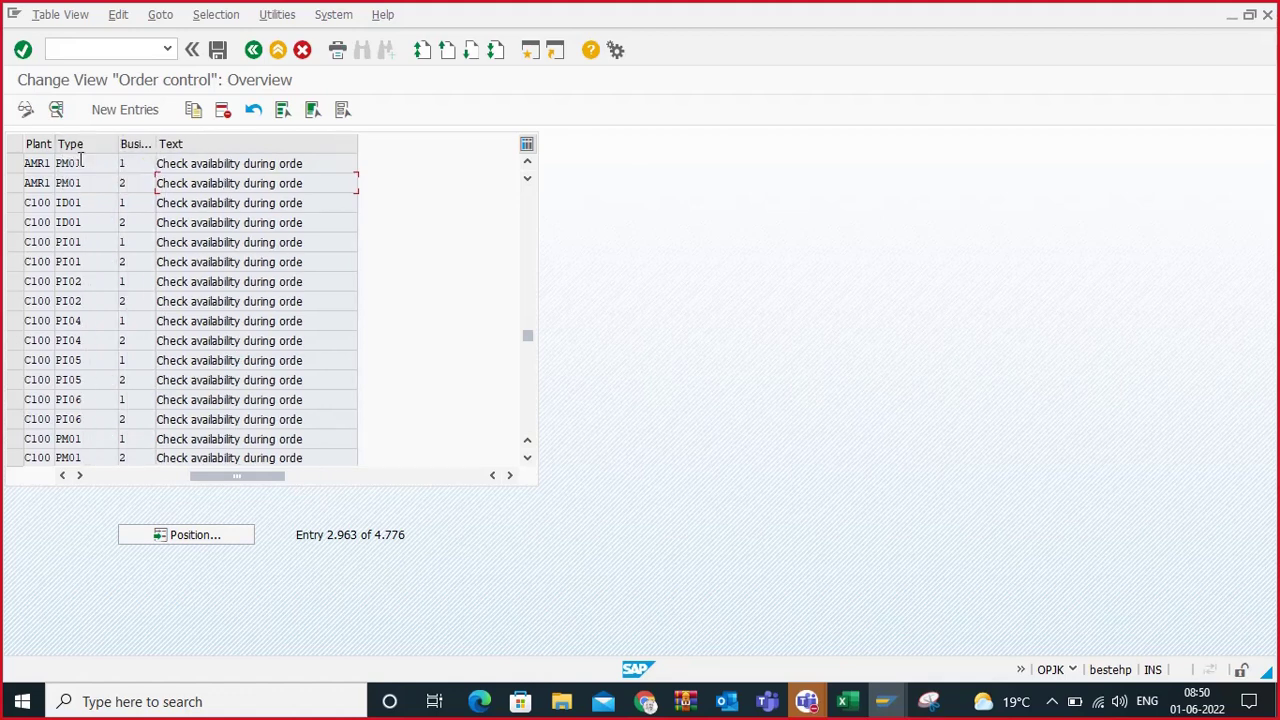
{"action": "left_click", "coordinate": [82, 164]}
{"action": "left_click", "coordinate": [84, 182]}
{"action": "left_click", "coordinate": [14, 163]}
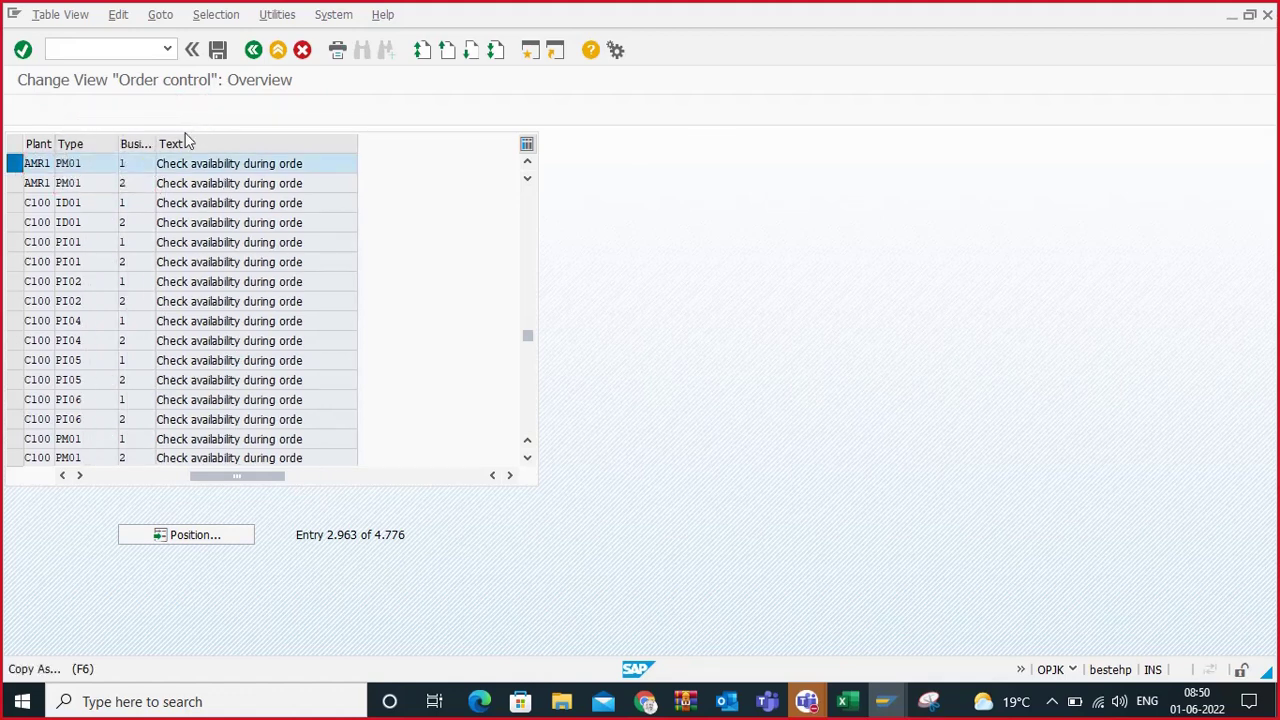
{"action": "left_click", "coordinate": [193, 109]}
{"action": "left_click", "coordinate": [176, 164]}
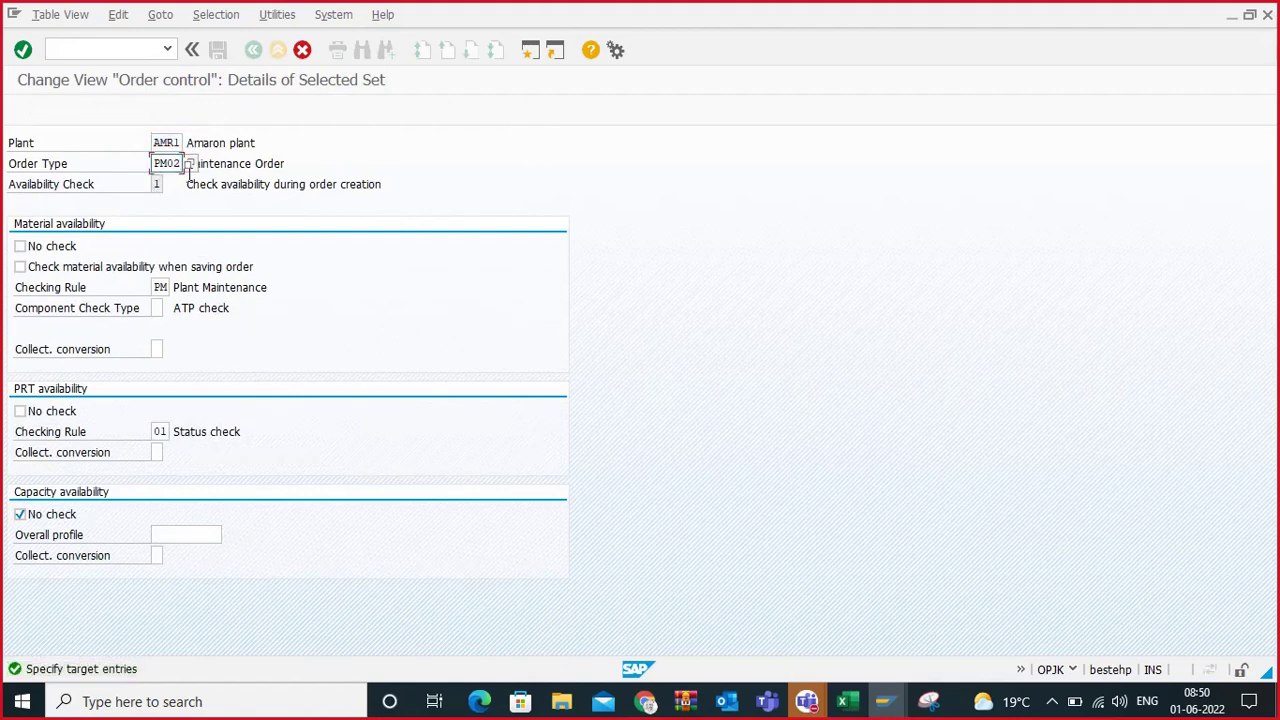
{"action": "key", "text": "Return"}
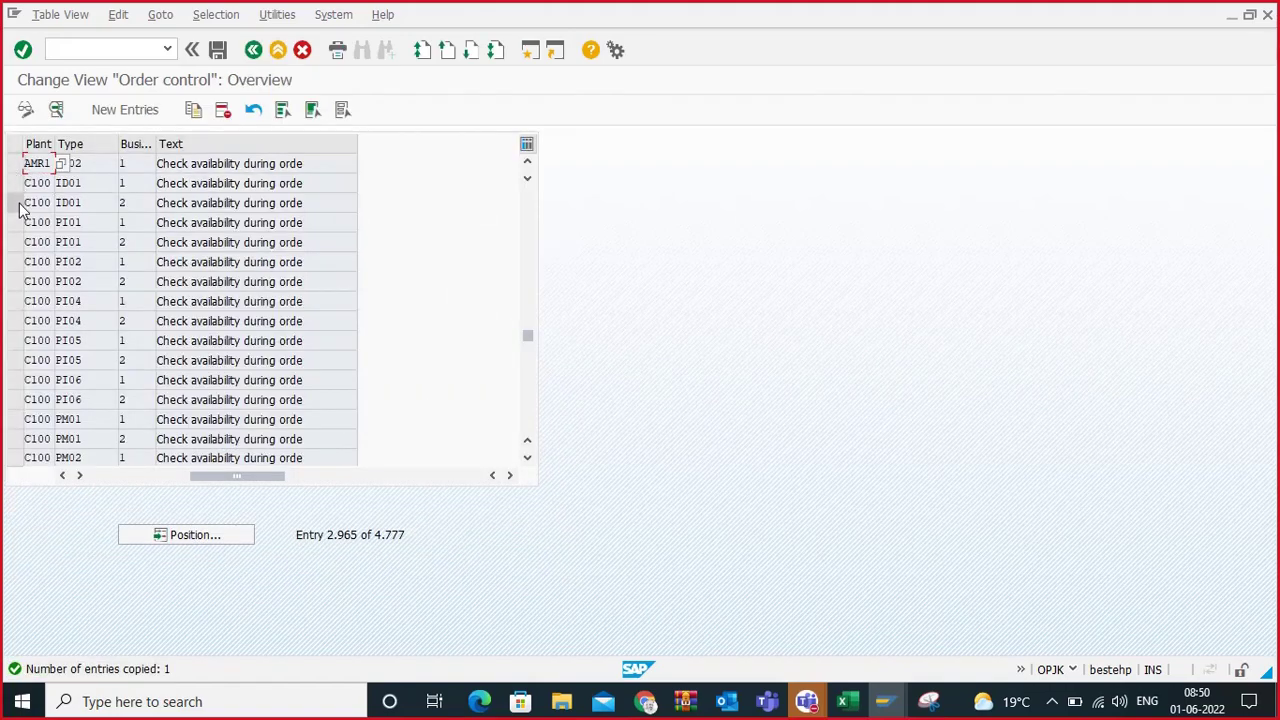
Step: Copy the AMR1 PM01 entry with availability check 2 to order type PM03 and save the order control entries
{"action": "scroll", "coordinate": [42, 214], "scroll_direction": "up", "scroll_amount": 1}
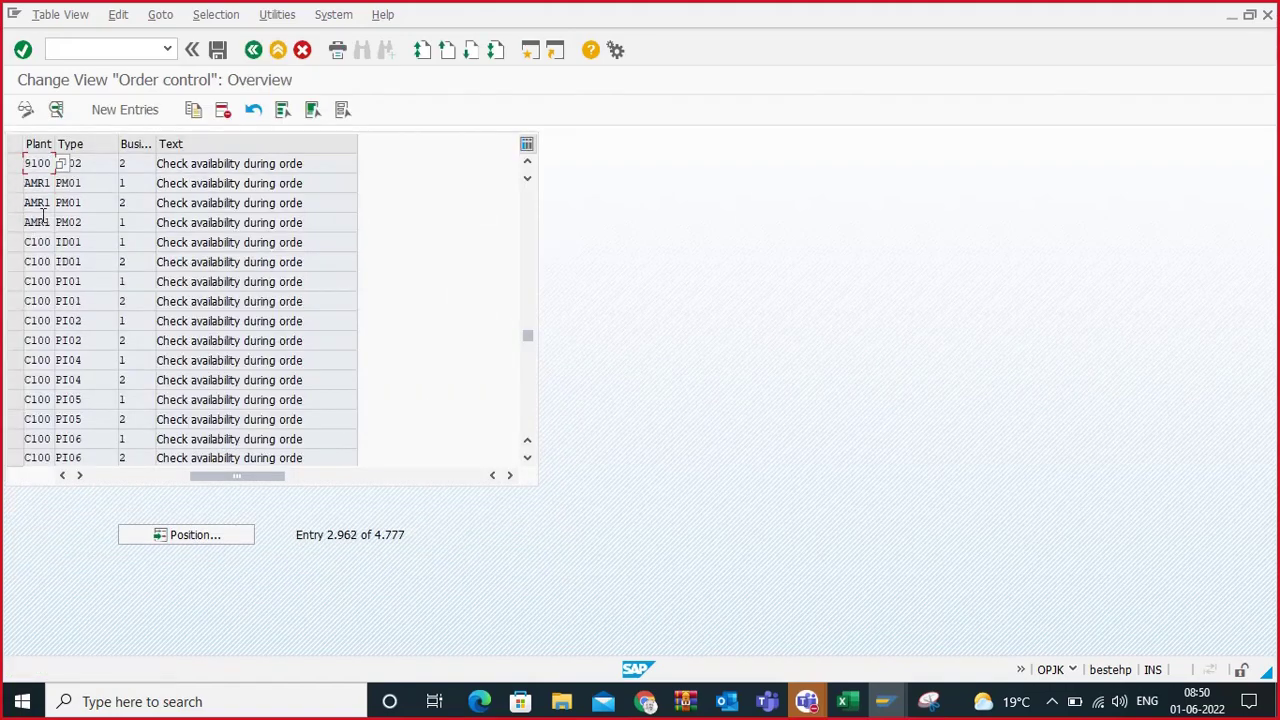
{"action": "left_click", "coordinate": [16, 202]}
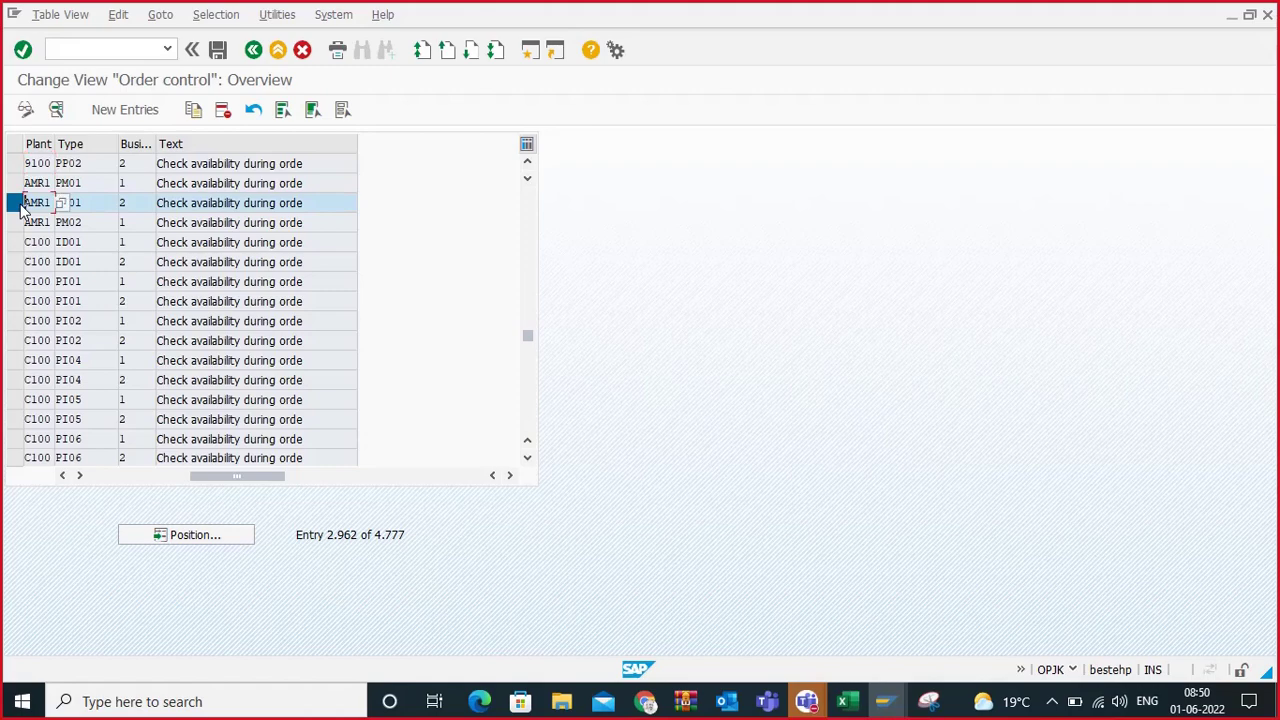
{"action": "left_click", "coordinate": [193, 111]}
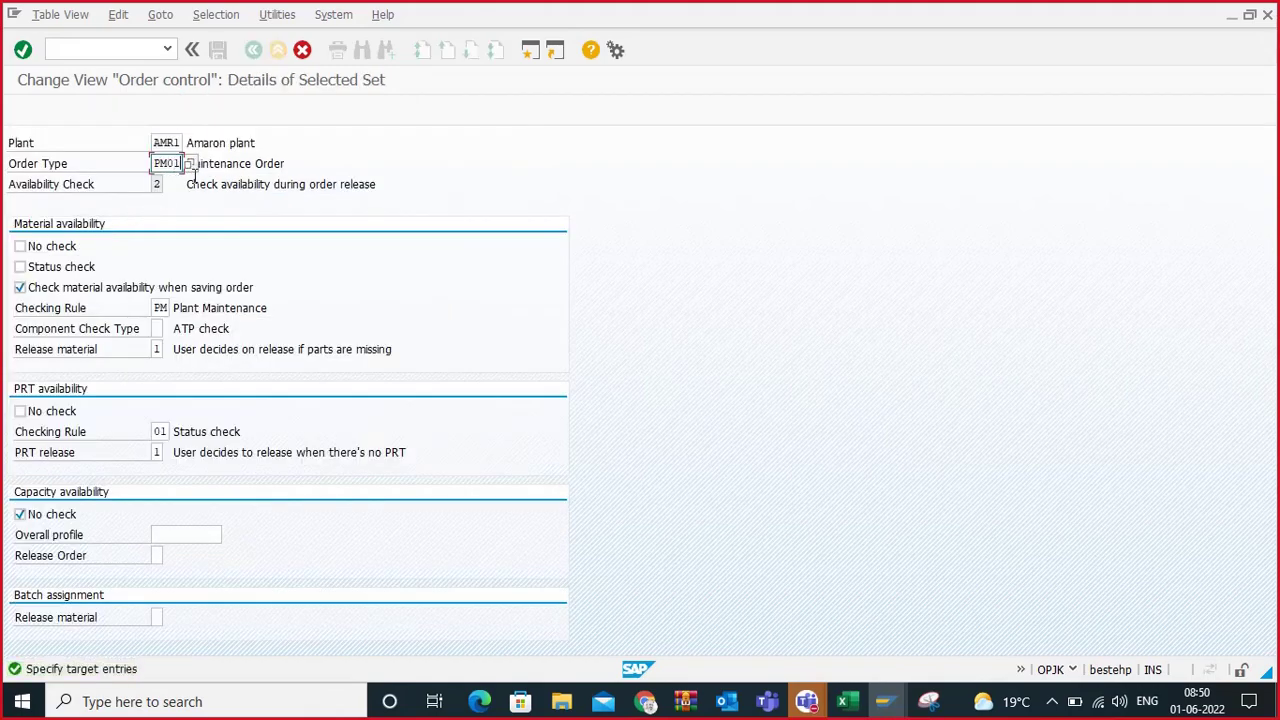
{"action": "key", "text": "BackSpace"}
{"action": "type", "text": "3"}
{"action": "key", "text": "Return"}
{"action": "left_click", "coordinate": [218, 50]}
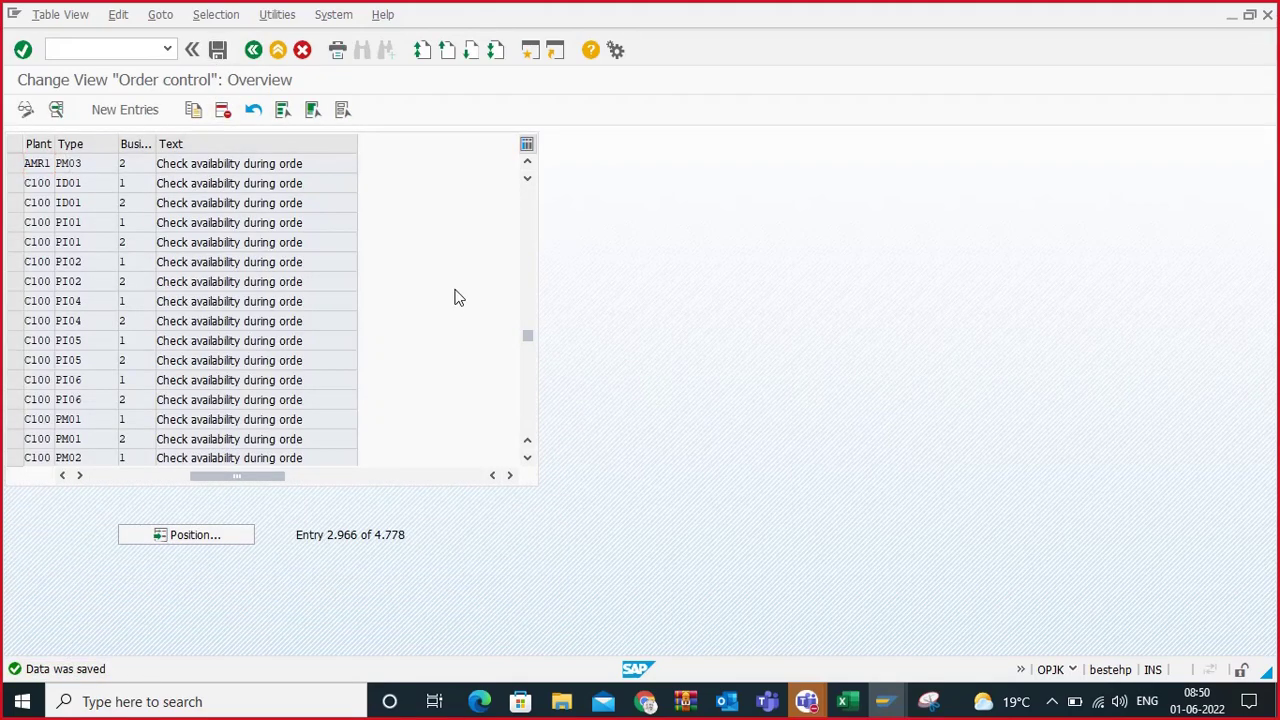
Step: Locate plant AMR1's order control entries, inspect the details of its PM03 entry, and return to the overview
{"action": "scroll", "coordinate": [454, 297], "scroll_direction": "up", "scroll_amount": 5}
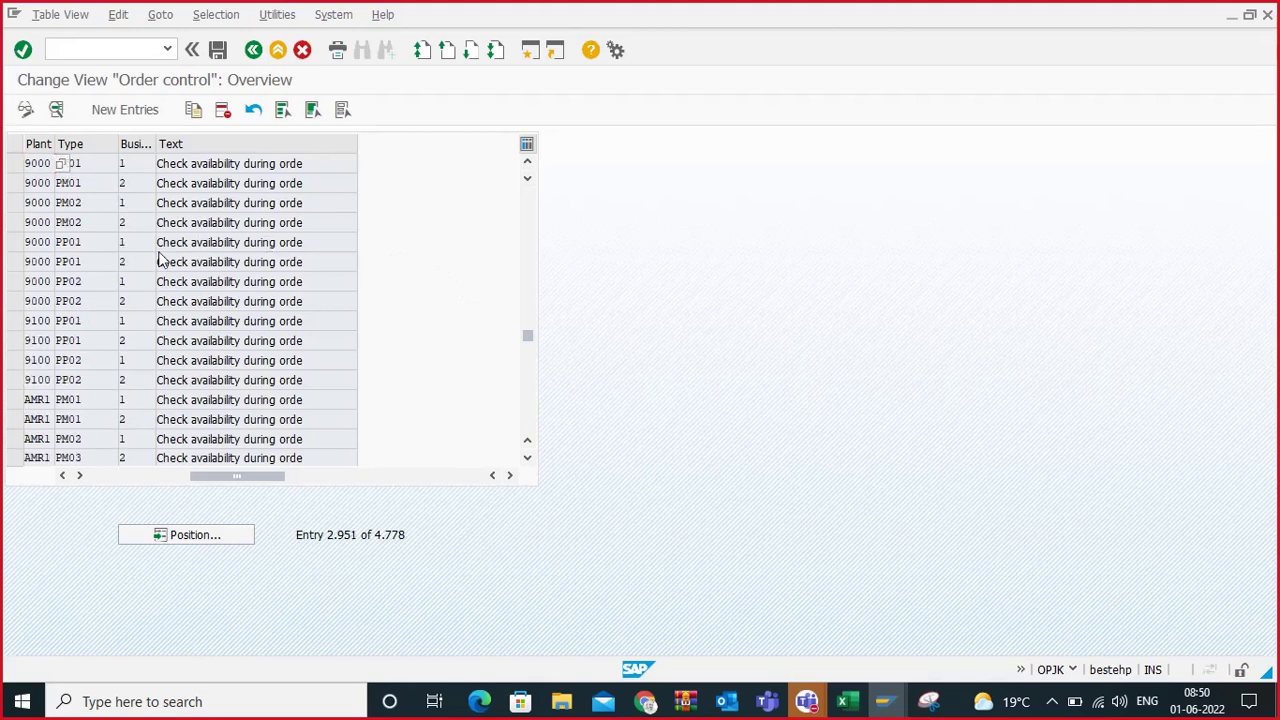
{"action": "scroll", "coordinate": [160, 260], "scroll_direction": "down", "scroll_amount": 2}
{"action": "left_click", "coordinate": [85, 281]}
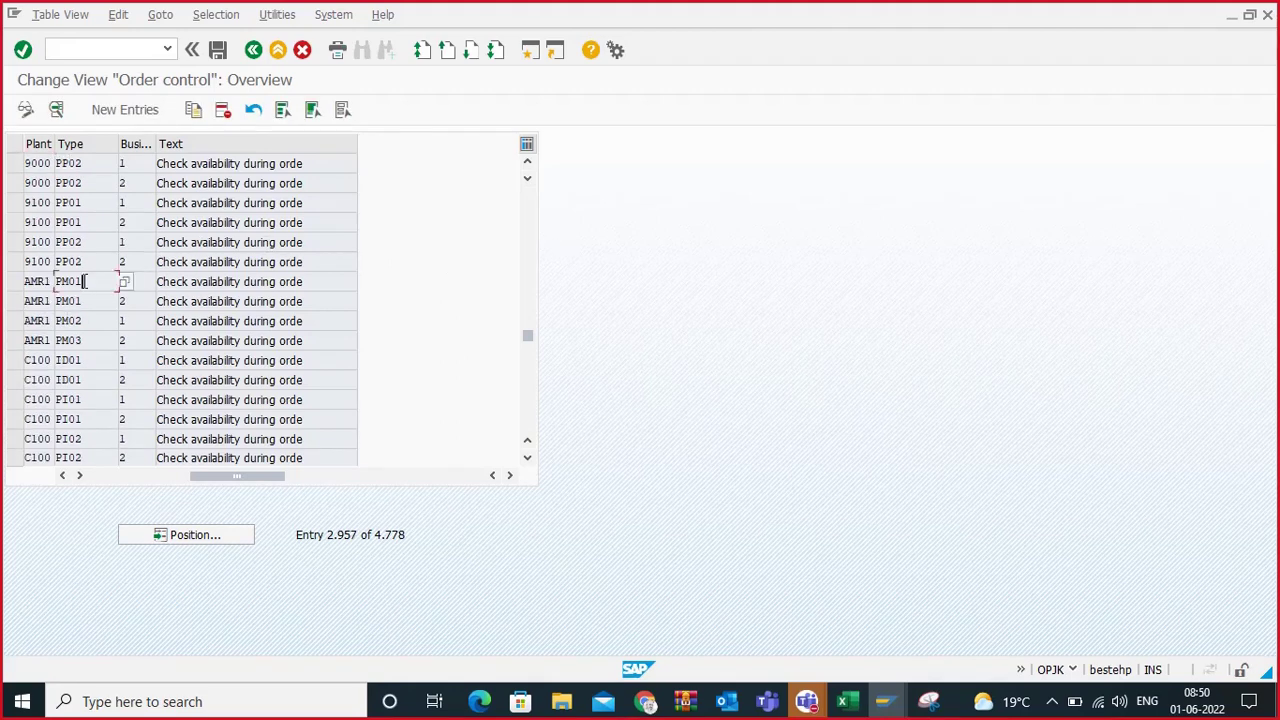
{"action": "left_click", "coordinate": [70, 281]}
{"action": "left_click", "coordinate": [86, 320]}
{"action": "double_click", "coordinate": [82, 340]}
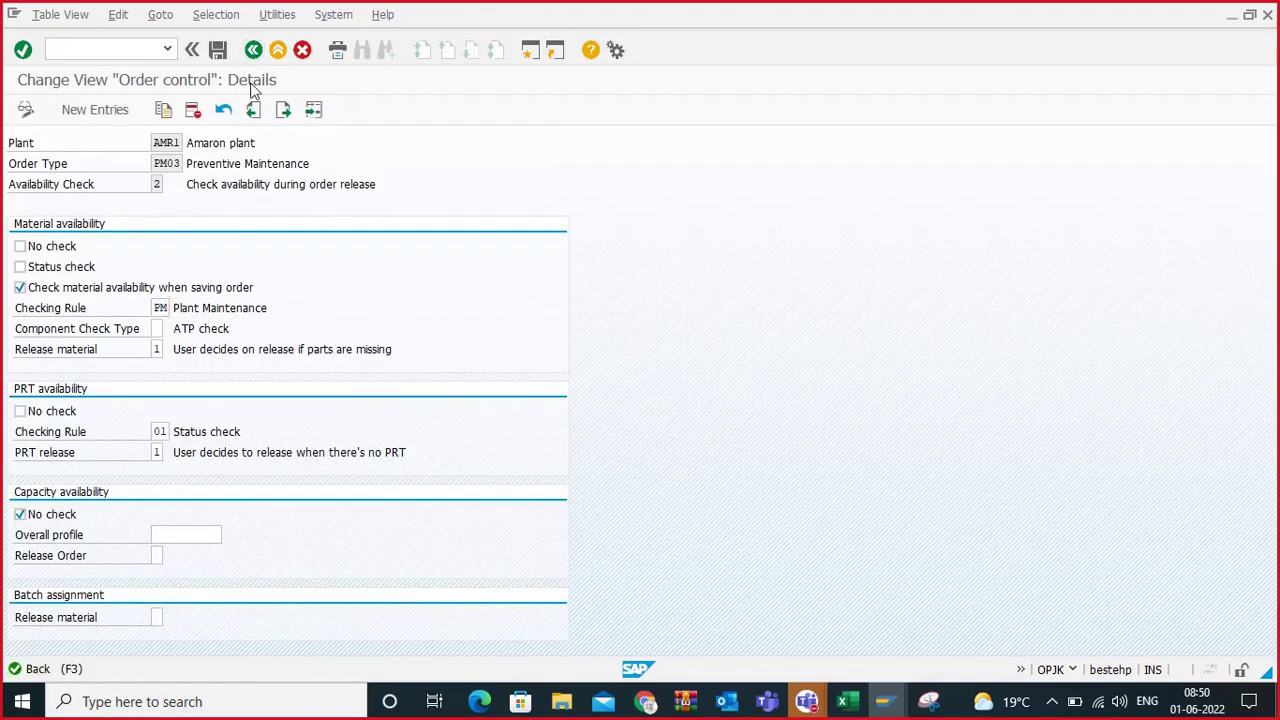
{"action": "left_click", "coordinate": [253, 50]}
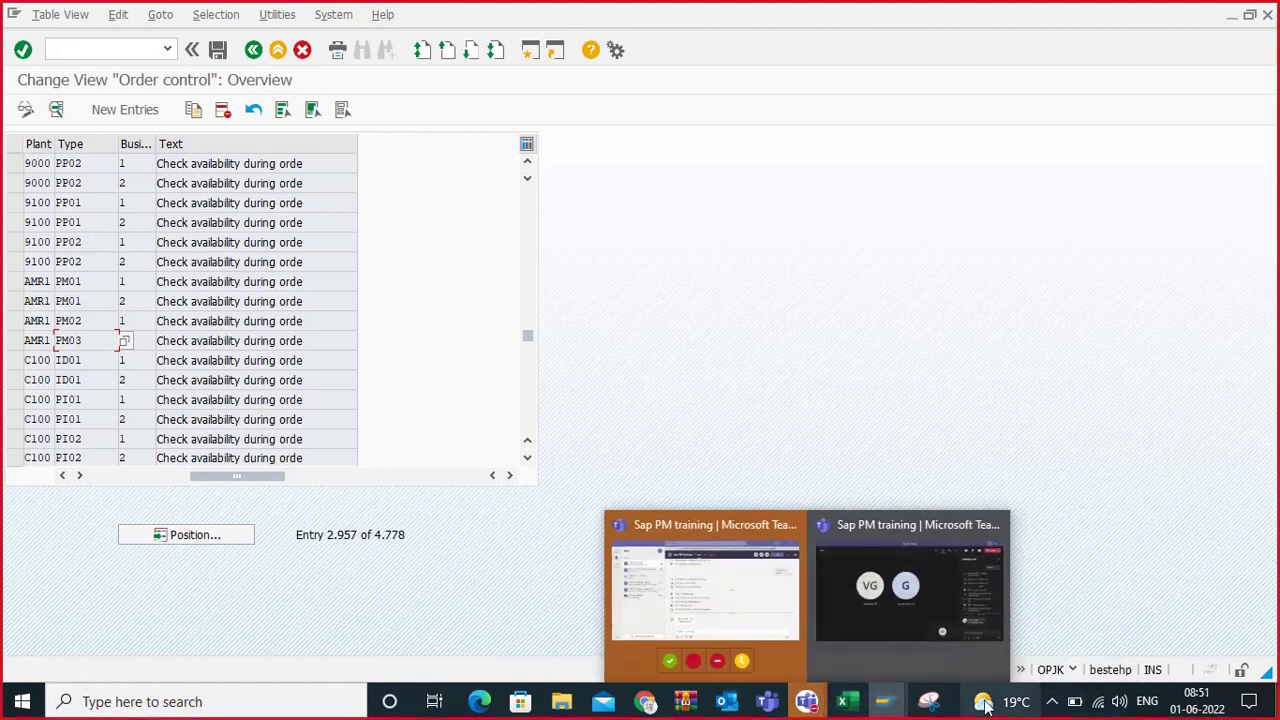
Step: Switch to Excel, save the day-wise tracker workbook, and look over the order control screenshot on the Day 18 sheet
{"action": "left_click", "coordinate": [1052, 705]}
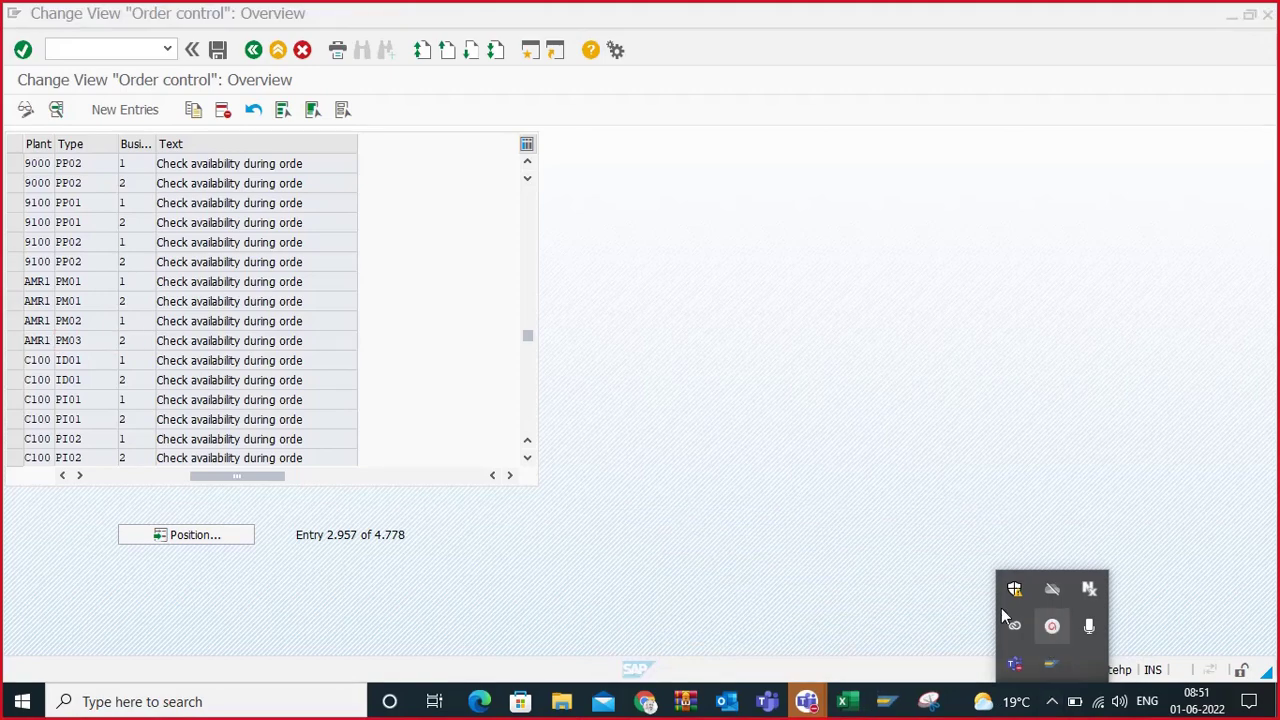
{"action": "left_click", "coordinate": [842, 701]}
{"action": "scroll", "coordinate": [452, 452], "scroll_direction": "down", "scroll_amount": 1}
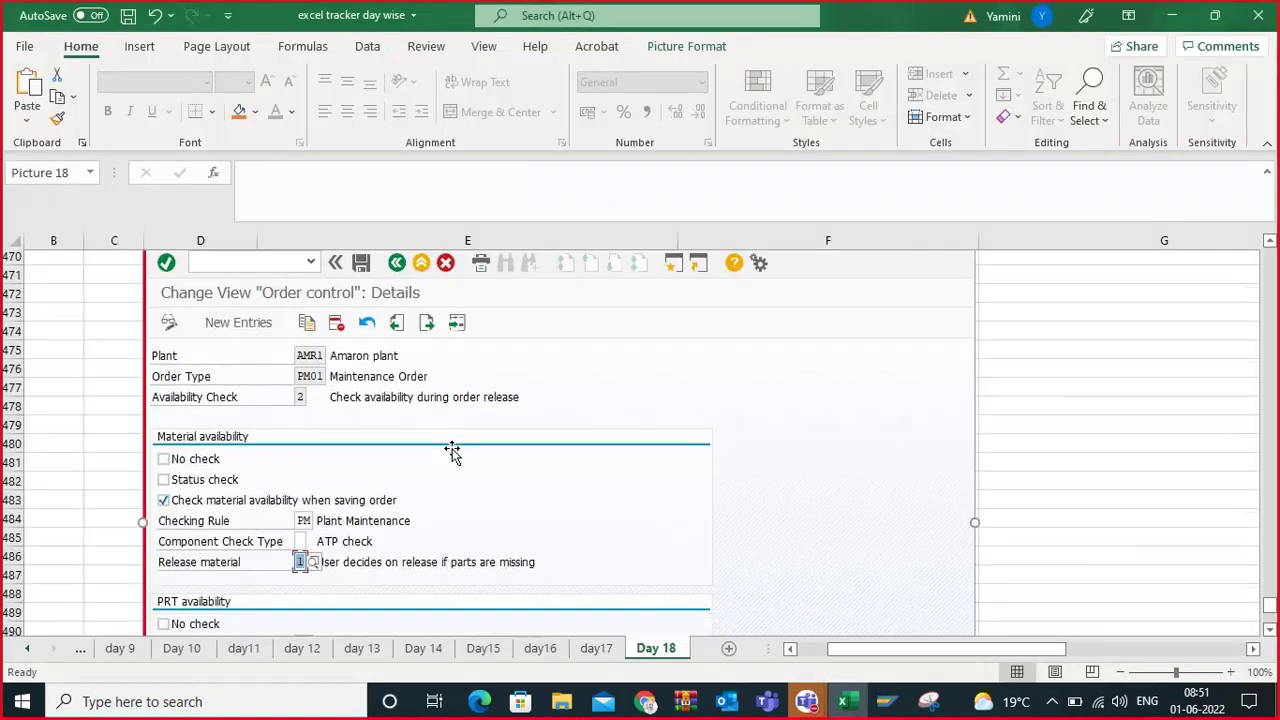
{"action": "scroll", "coordinate": [452, 452], "scroll_direction": "down", "scroll_amount": 8}
{"action": "scroll", "coordinate": [330, 455], "scroll_direction": "up", "scroll_amount": 2}
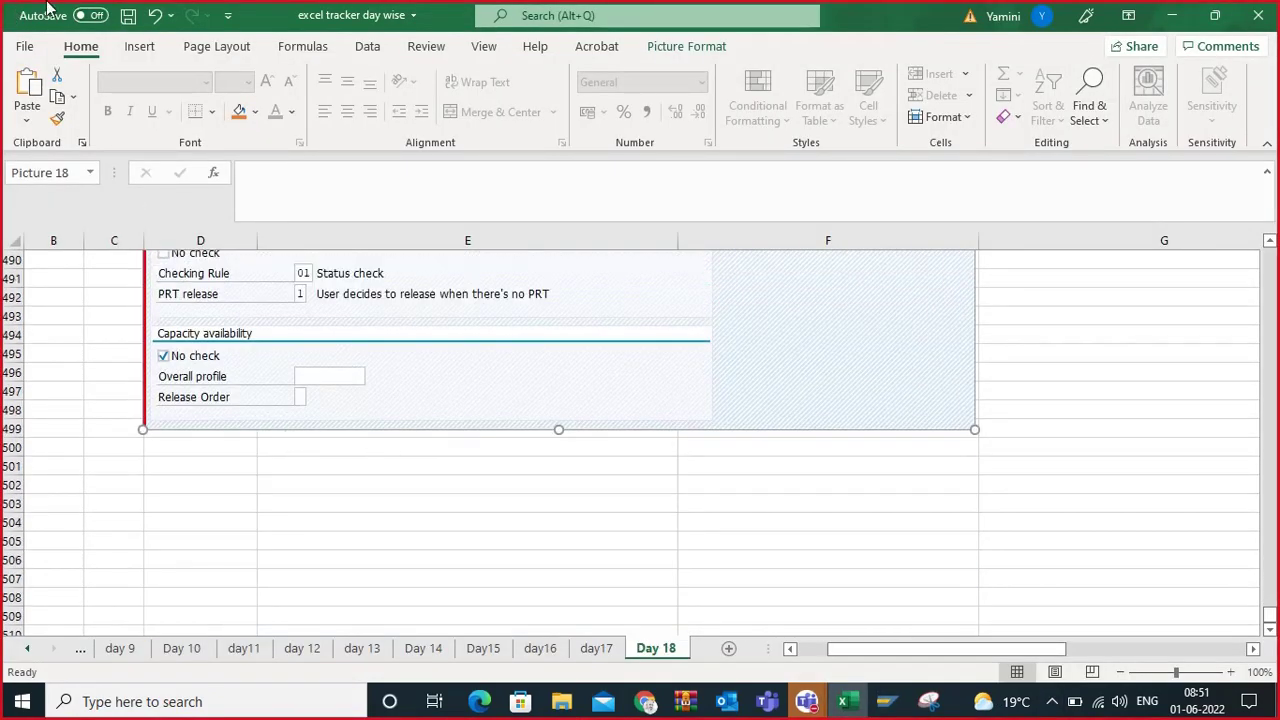
{"action": "left_click", "coordinate": [128, 15]}
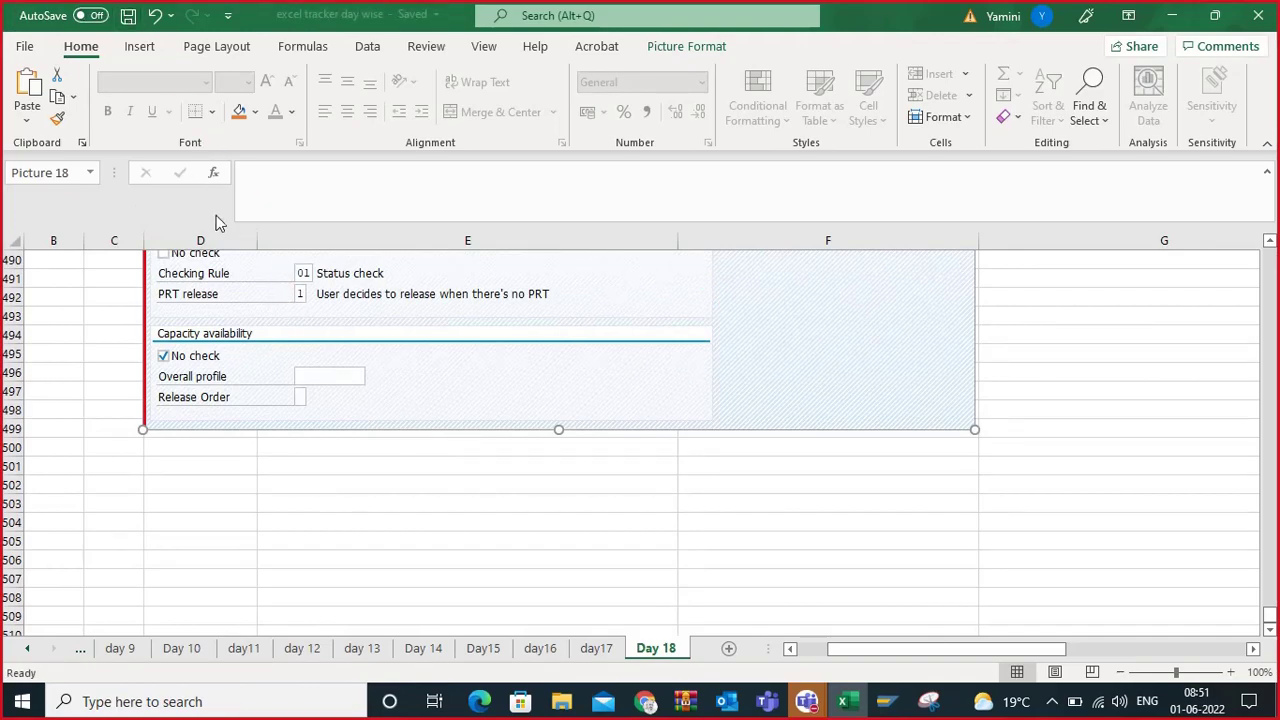
{"action": "left_click", "coordinate": [323, 462]}
{"action": "scroll", "coordinate": [294, 437], "scroll_direction": "up", "scroll_amount": 6}
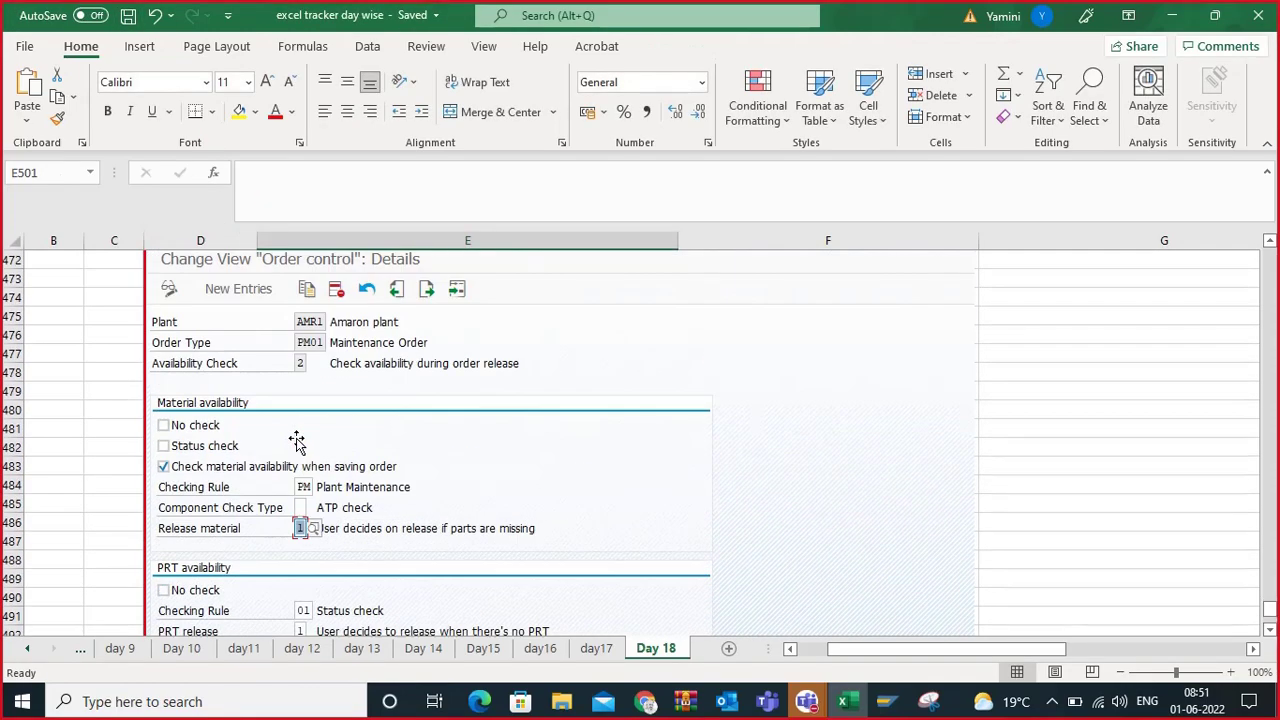
{"action": "scroll", "coordinate": [296, 442], "scroll_direction": "down", "scroll_amount": 5}
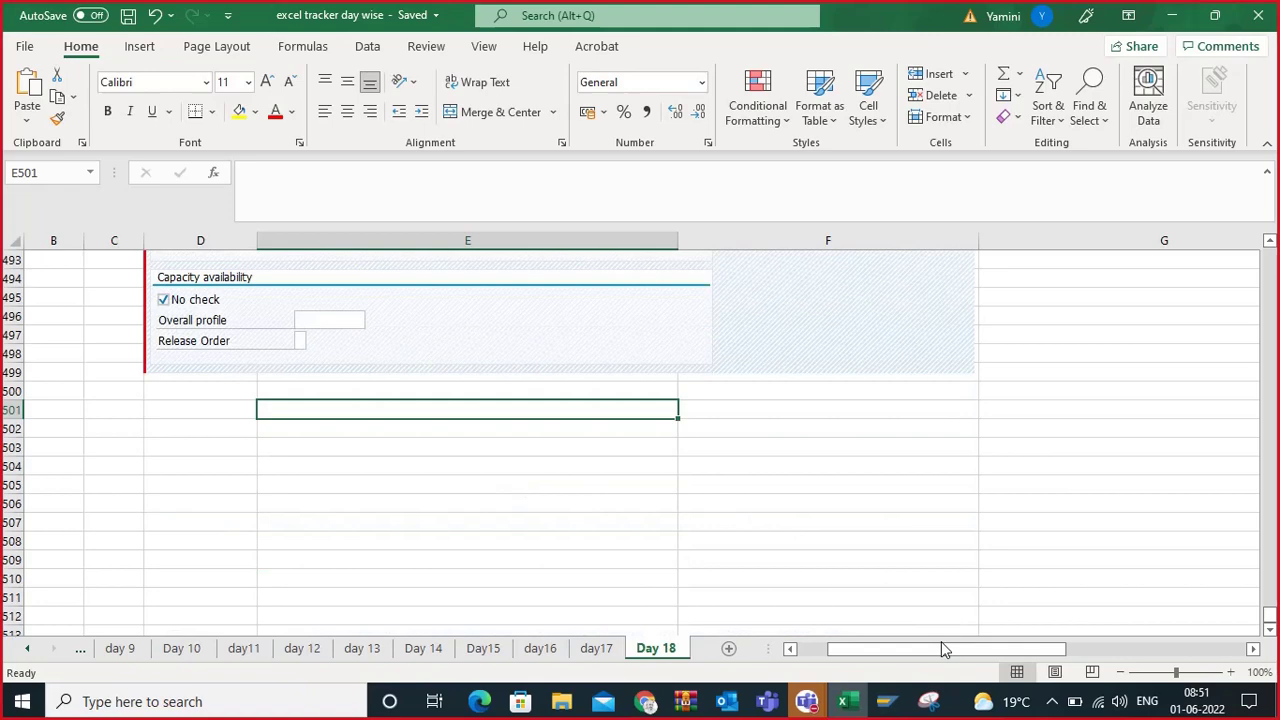
{"action": "left_click", "coordinate": [1052, 701]}
{"action": "left_click", "coordinate": [1055, 626]}
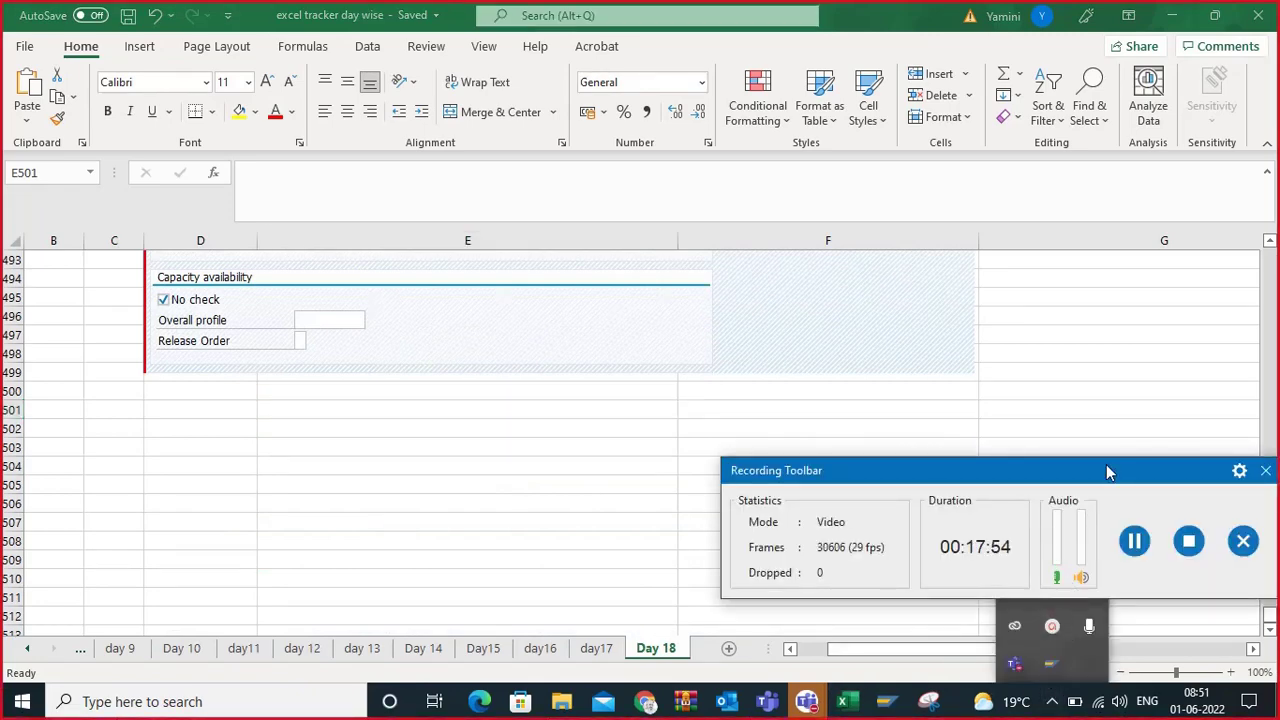
{"action": "left_click_drag", "start_coordinate": [1107, 472], "coordinate": [768, 387]}
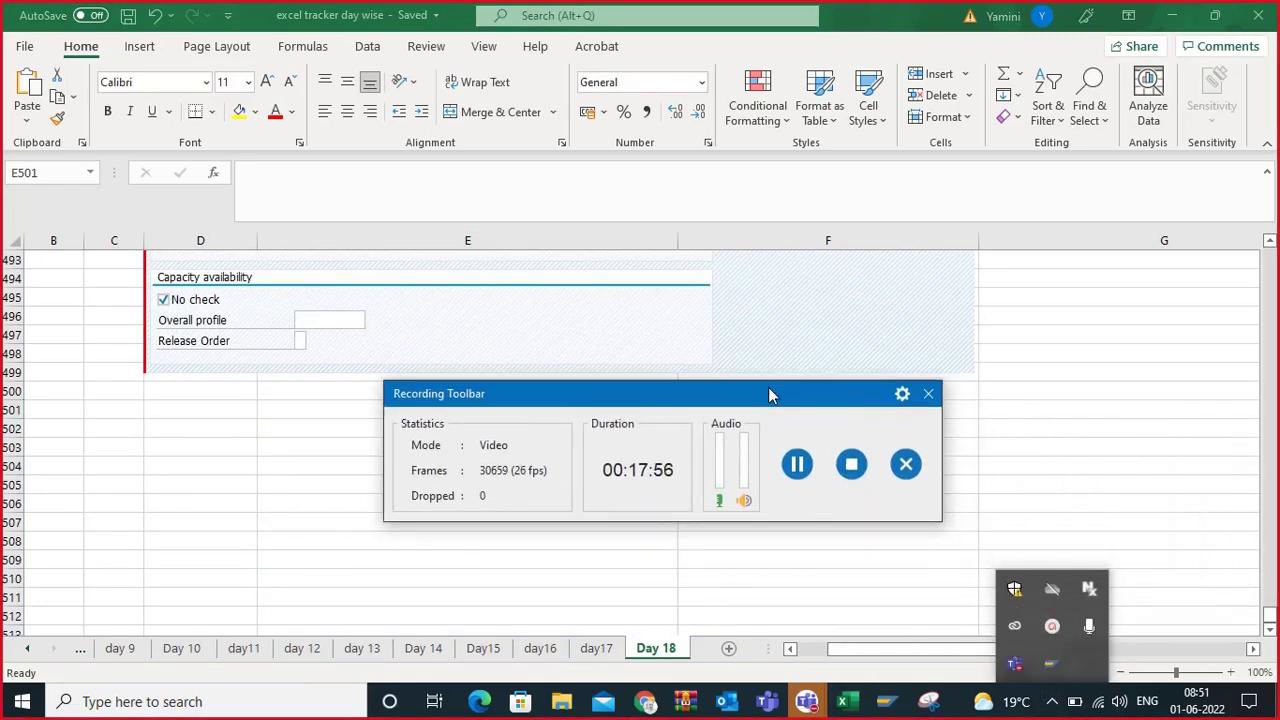